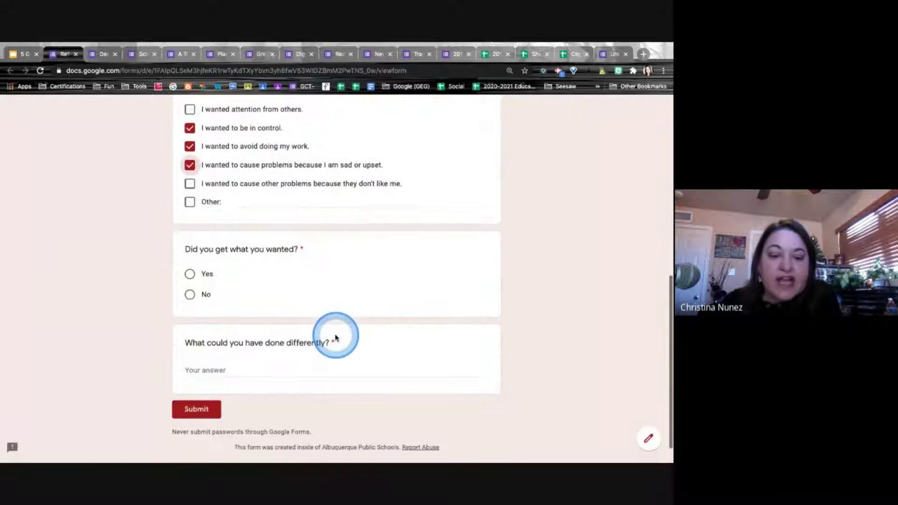
# Answer No to getting what was wanted, enter "type this out" as what could be done differently, and submit the Refocus Form
pyautogui.click(190, 292)
pyautogui.click(239, 362)
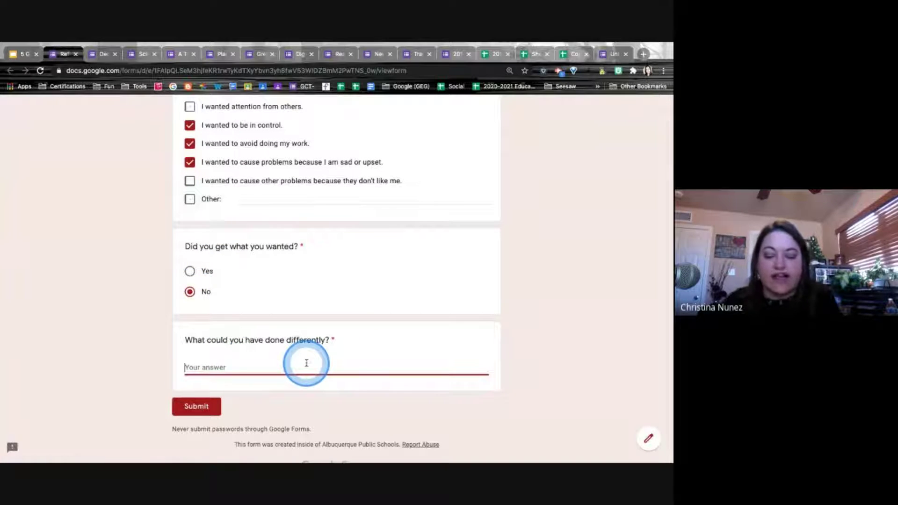
pyautogui.write('type this out')
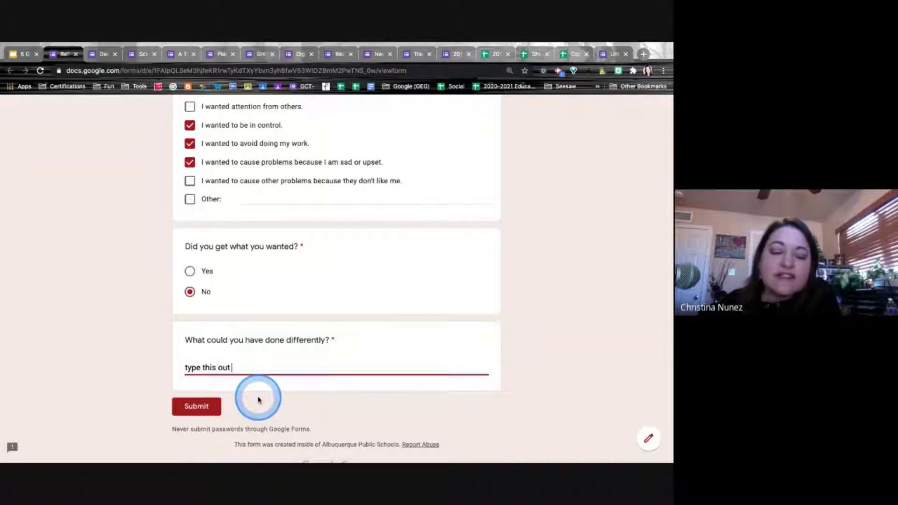
pyautogui.click(199, 406)
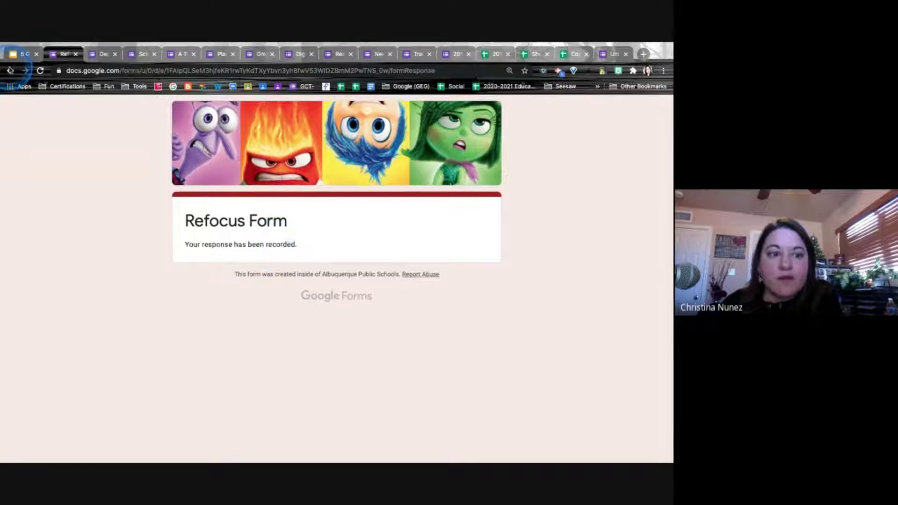
# Return to the Refocus Form, open it for editing, and create a new spreadsheet from its responses
pyautogui.click(10, 71)
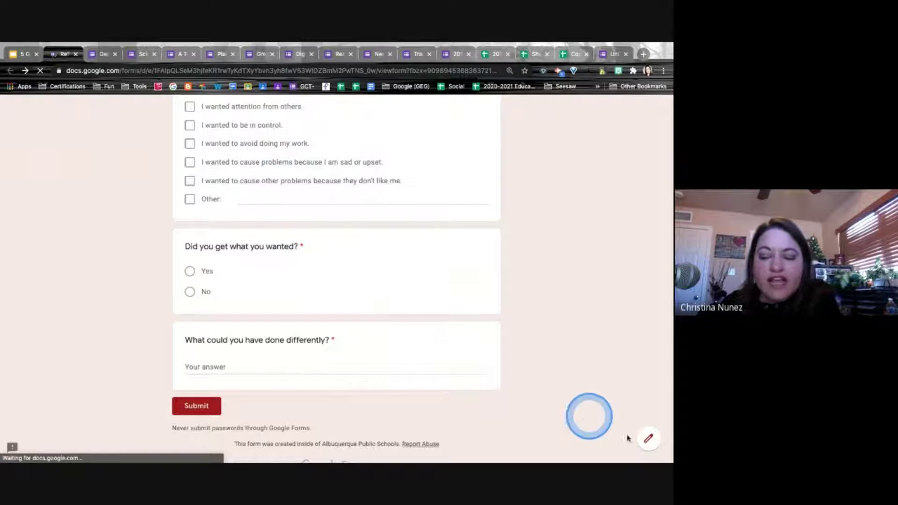
pyautogui.click(649, 439)
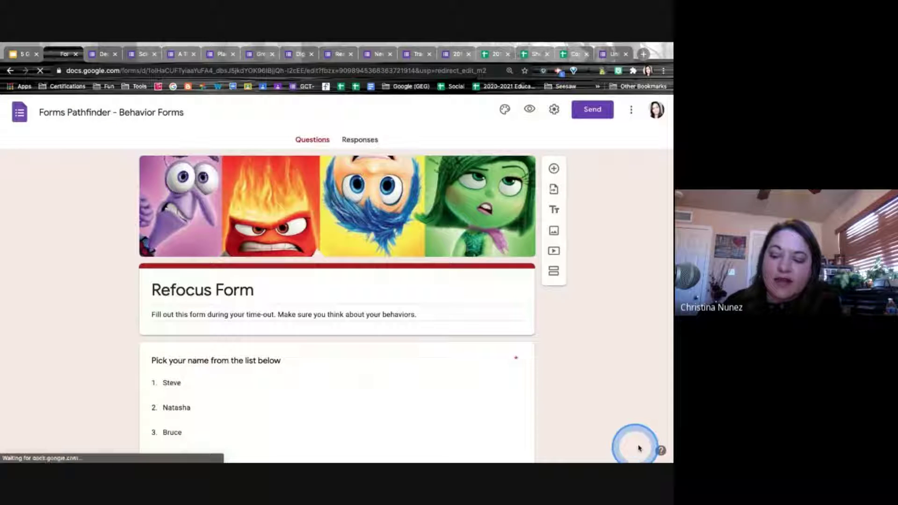
pyautogui.click(367, 140)
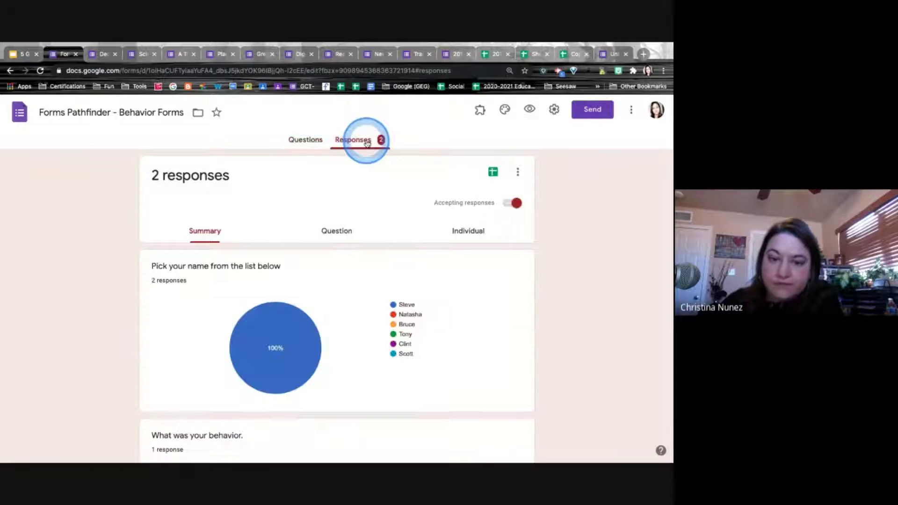
pyautogui.click(491, 176)
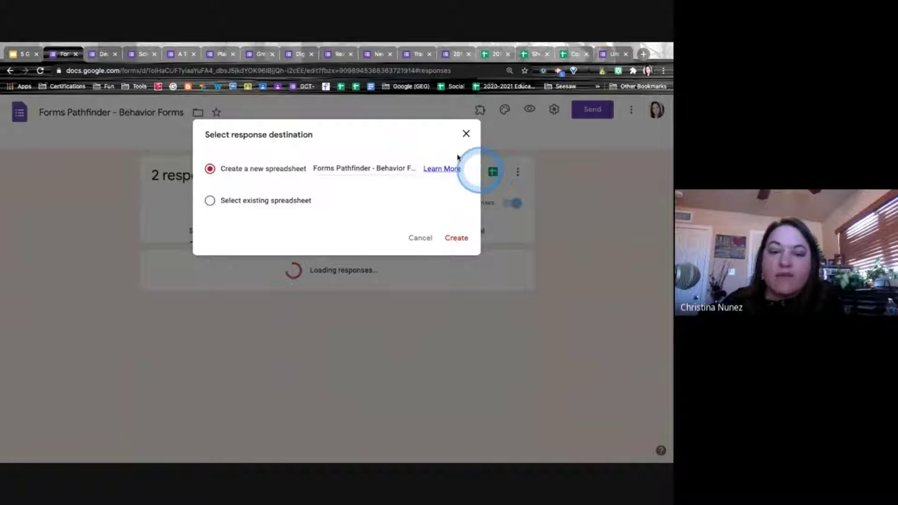
pyautogui.click(458, 238)
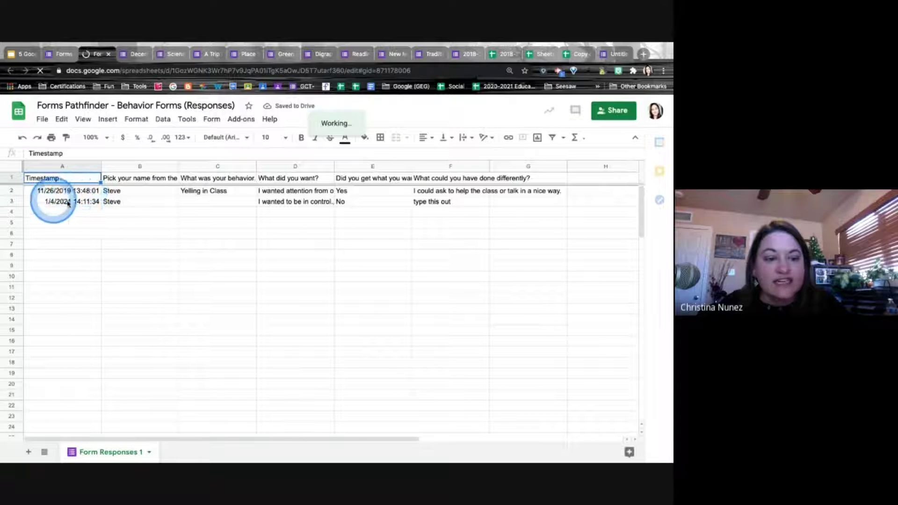
# Sort the behavior responses sheet A to Z by the student name column
pyautogui.click(173, 167)
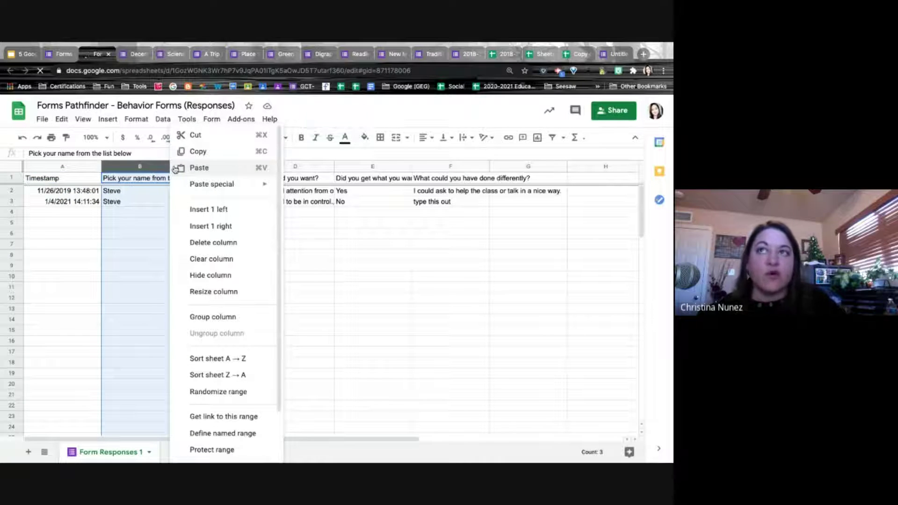
pyautogui.click(128, 234)
pyautogui.click(150, 166)
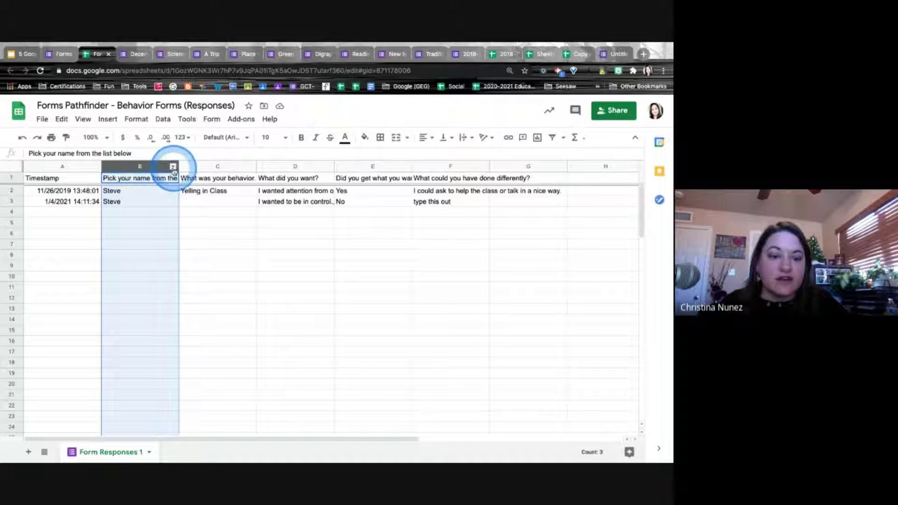
pyautogui.click(172, 167)
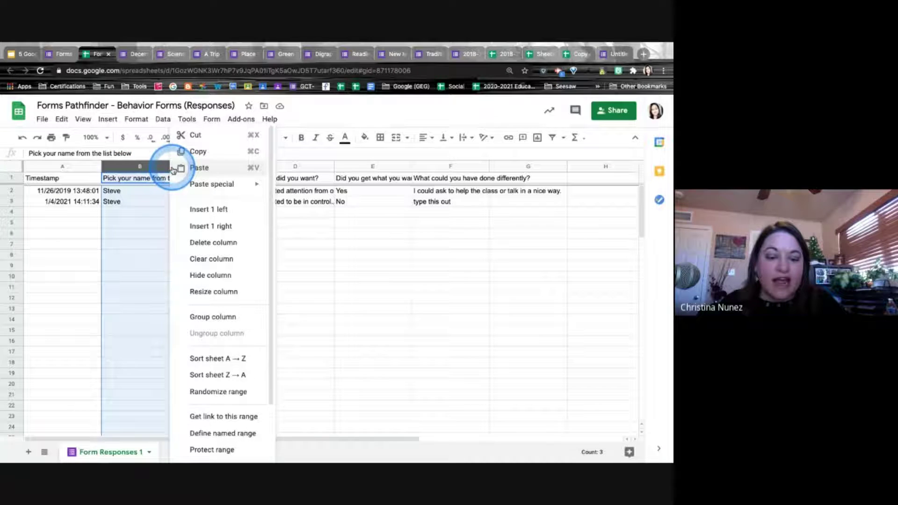
pyautogui.click(214, 363)
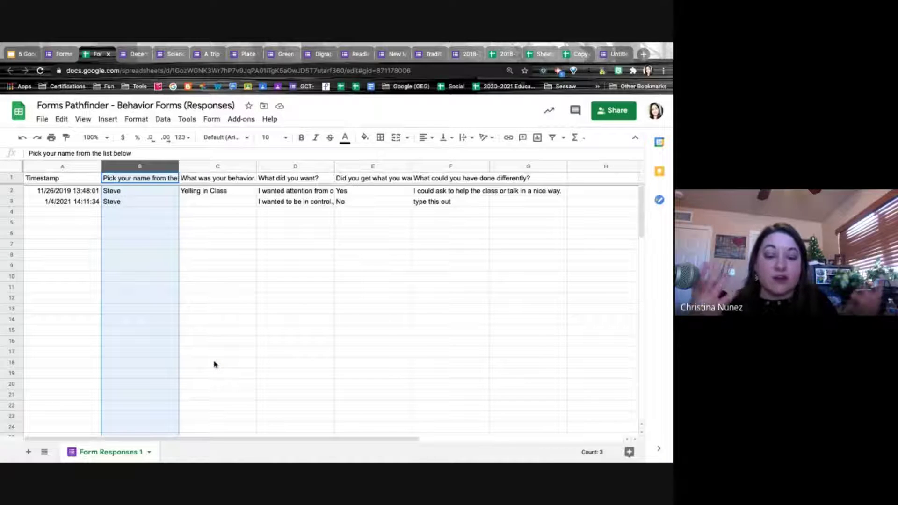
# Examine the sorted behavior responses, selecting the first response's name cell, rows 2 to 5, and the second response's timestamp
pyautogui.click(129, 192)
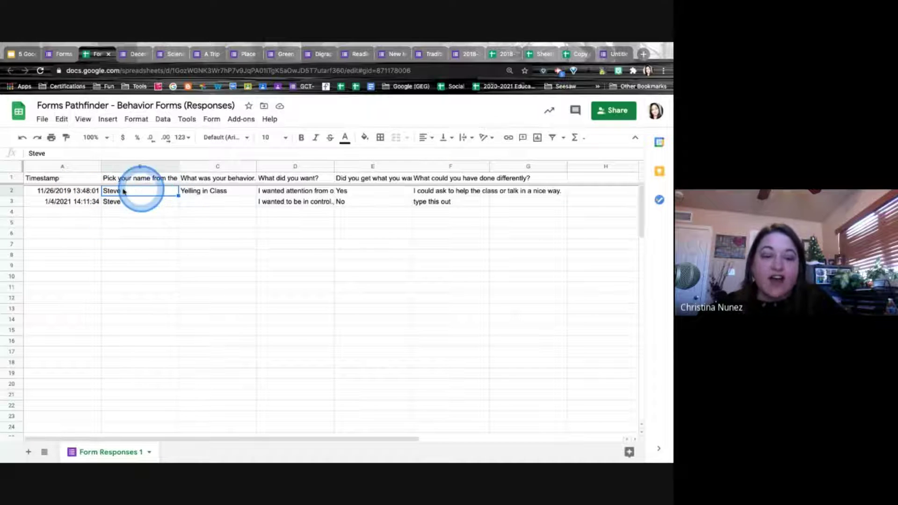
pyautogui.click(5, 192)
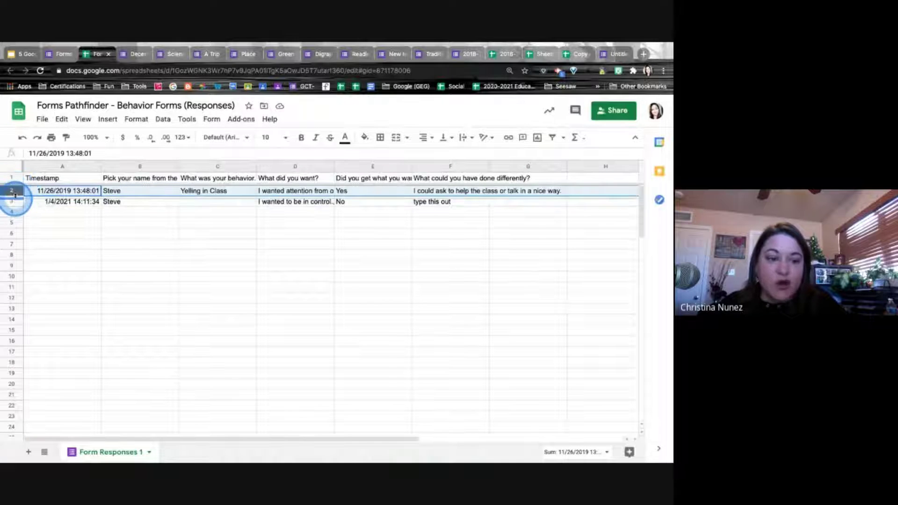
pyautogui.moveTo(14, 194); pyautogui.dragTo(14, 197)
pyautogui.moveTo(14, 233); pyautogui.dragTo(11, 224)
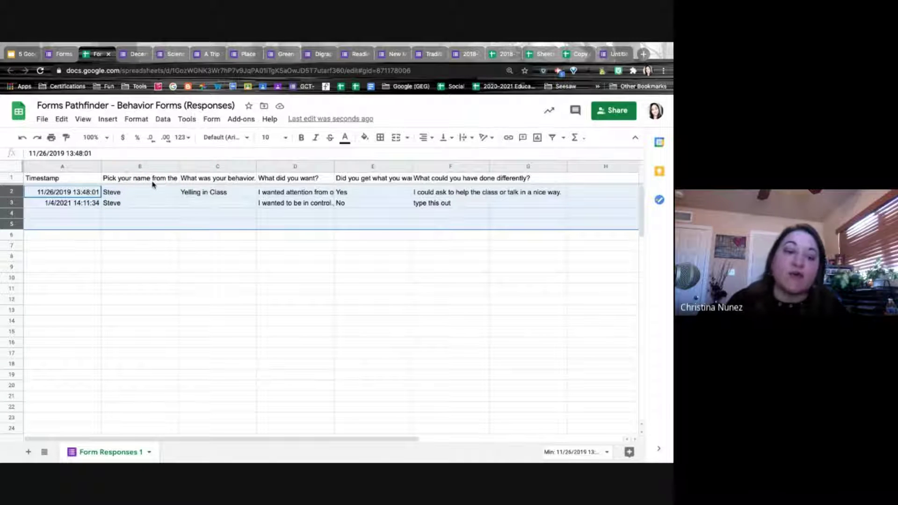
pyautogui.click(82, 203)
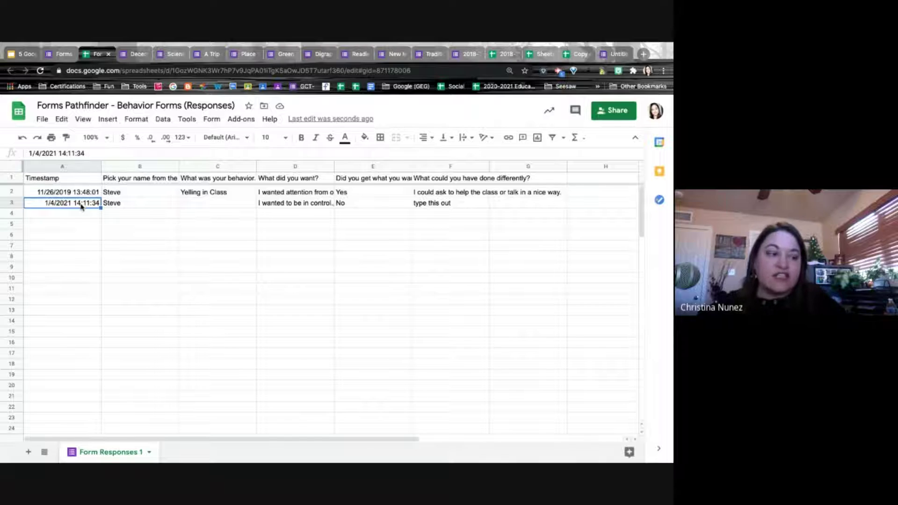
pyautogui.click(179, 285)
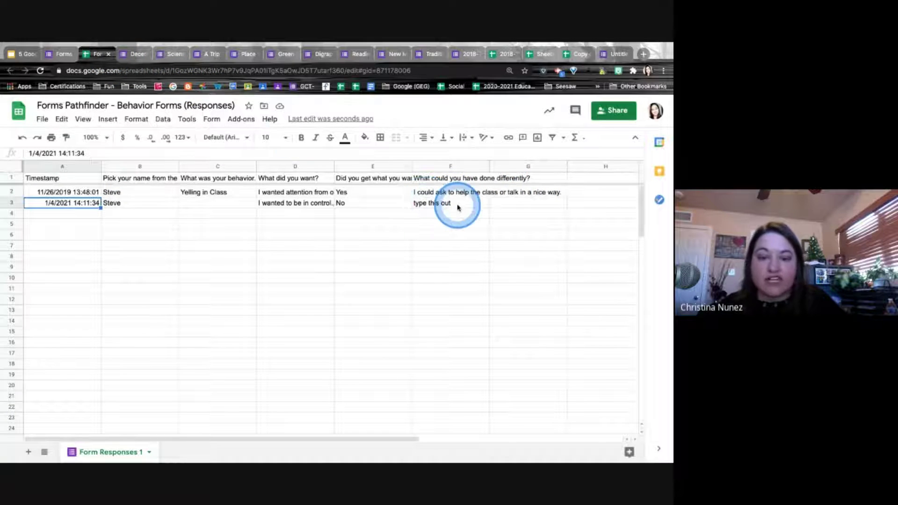
# Close the behavior responses spreadsheet and its form, and advance the presentation to the Sign-out Sheets slide
pyautogui.click(109, 54)
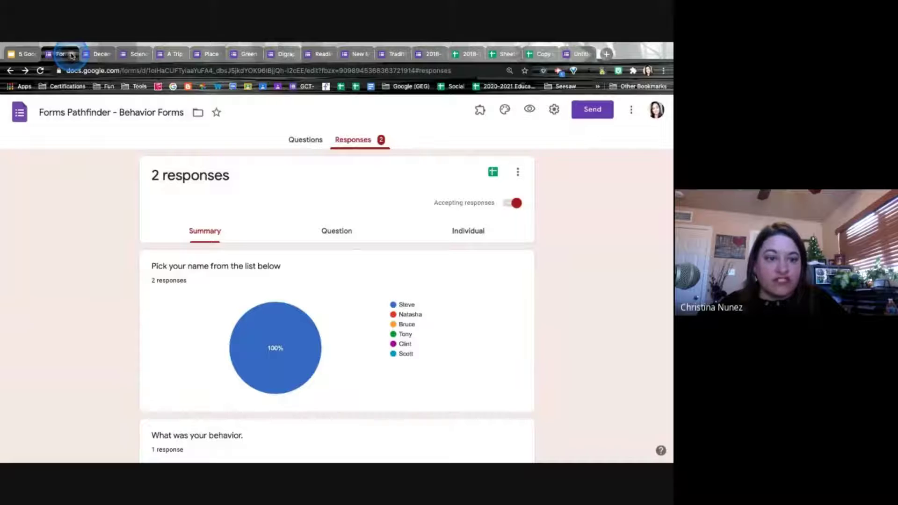
pyautogui.click(72, 54)
pyautogui.click(21, 54)
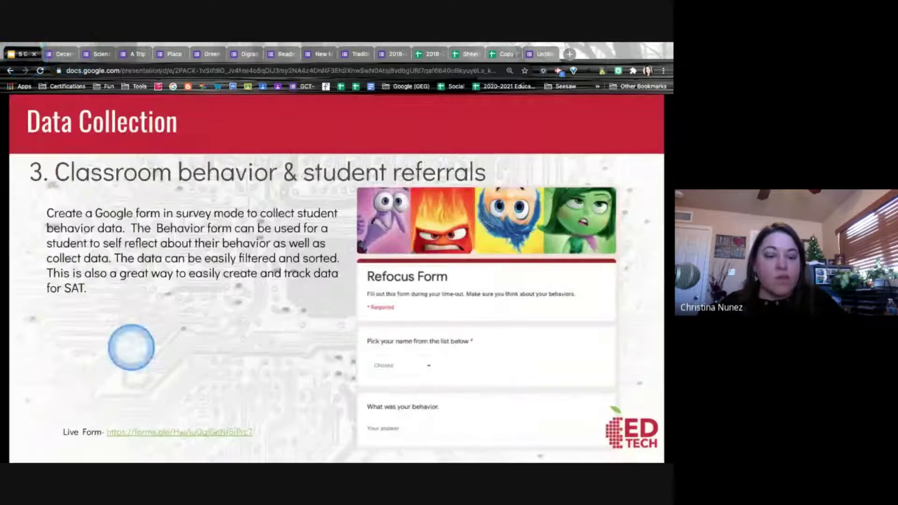
pyautogui.click(92, 441)
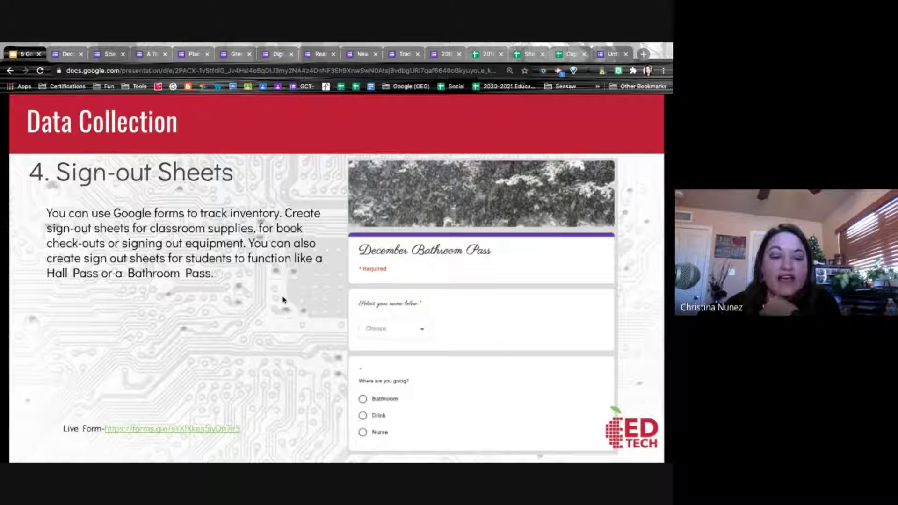
# Open the December Bathroom Pass form and examine its name, destination and location questions
pyautogui.click(66, 54)
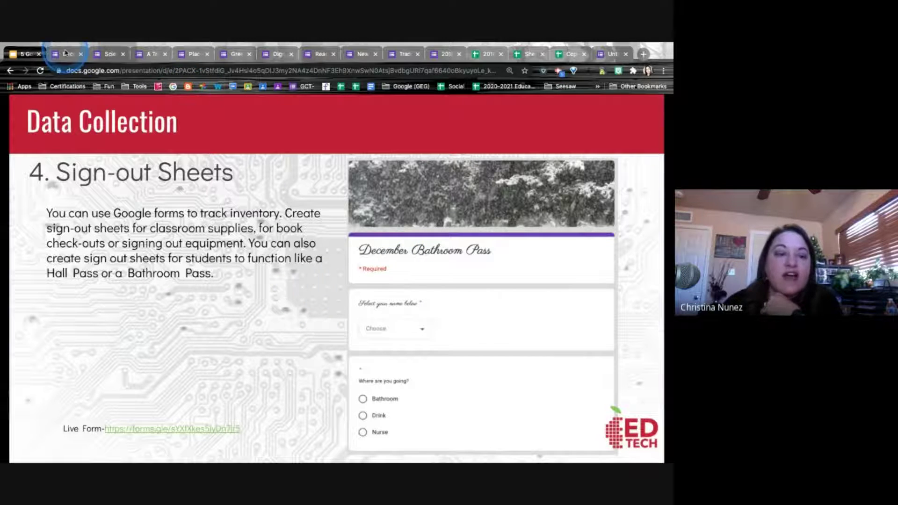
pyautogui.scroll(-2, 329, 229)
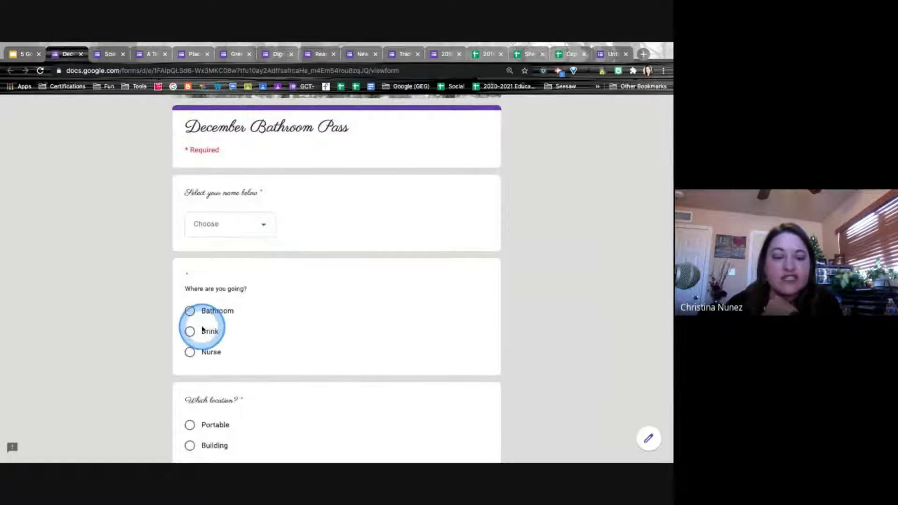
pyautogui.scroll(-1, 259, 398)
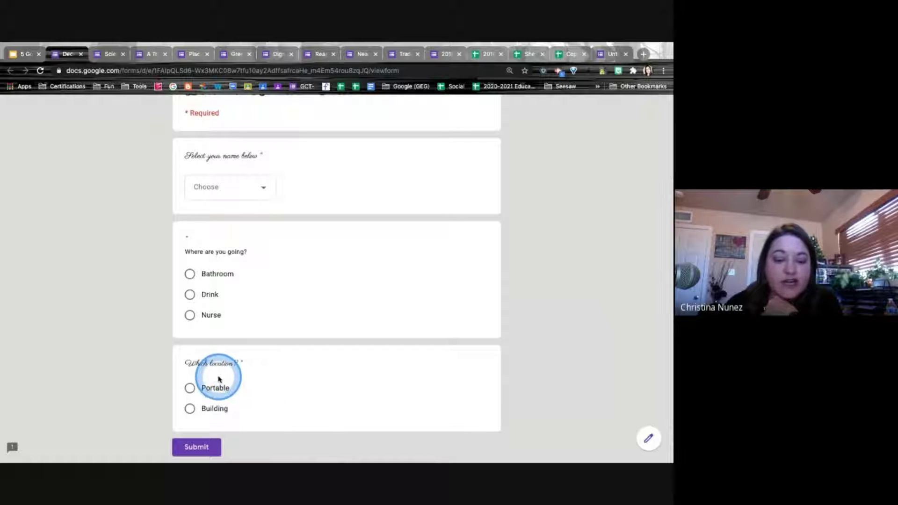
# Open the December Bathroom Pass form for editing and create a new spreadsheet from its responses
pyautogui.click(648, 438)
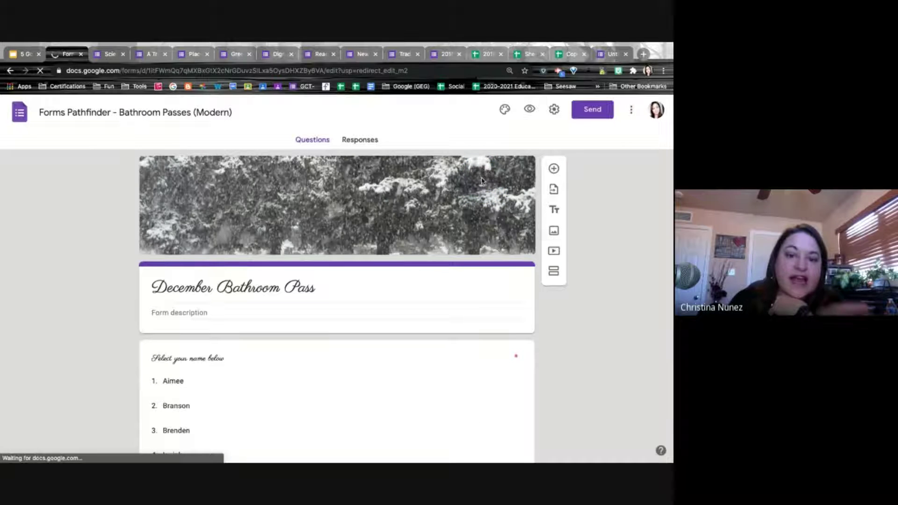
pyautogui.click(354, 142)
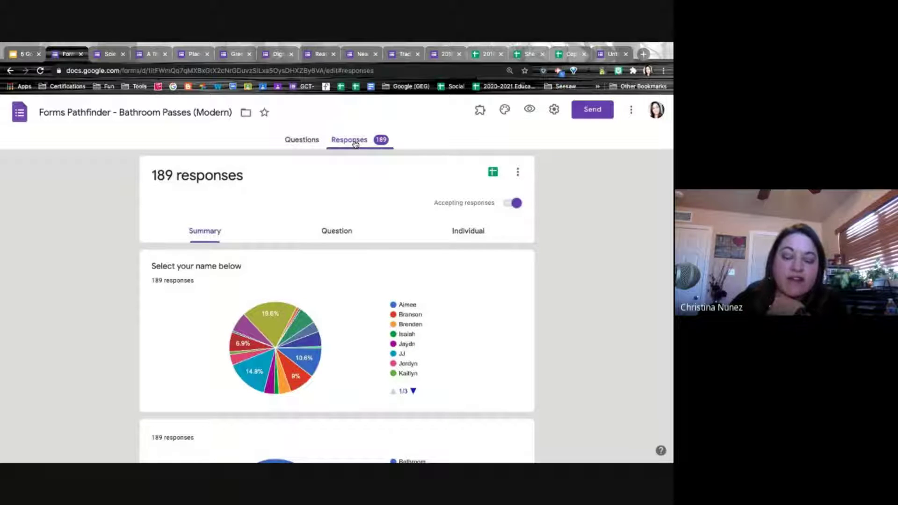
pyautogui.click(493, 173)
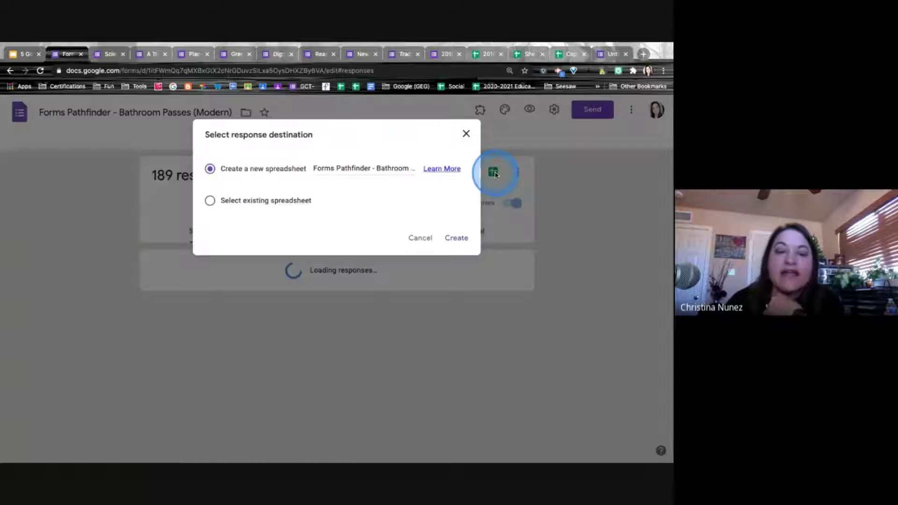
pyautogui.click(456, 238)
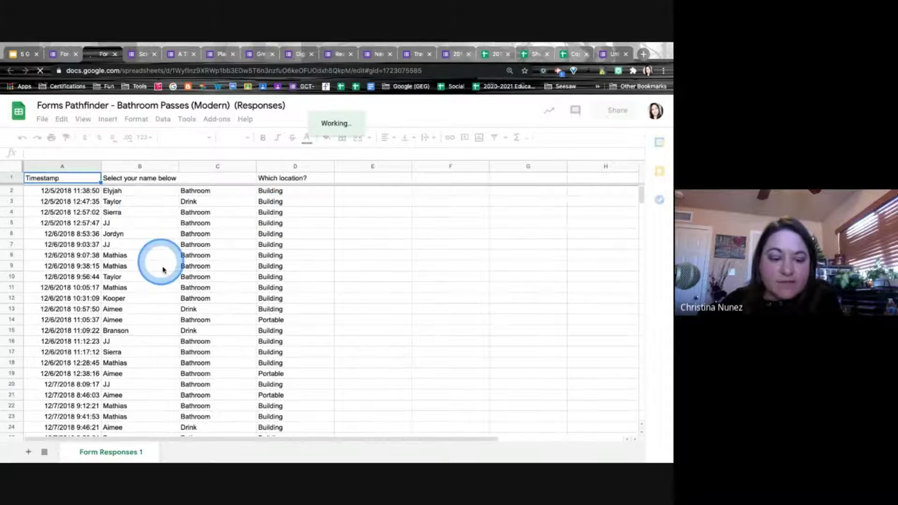
# Reload the bathroom pass responses spreadsheet and examine its timestamps, student names, destinations and locations
pyautogui.scroll(-2, 120, 301)
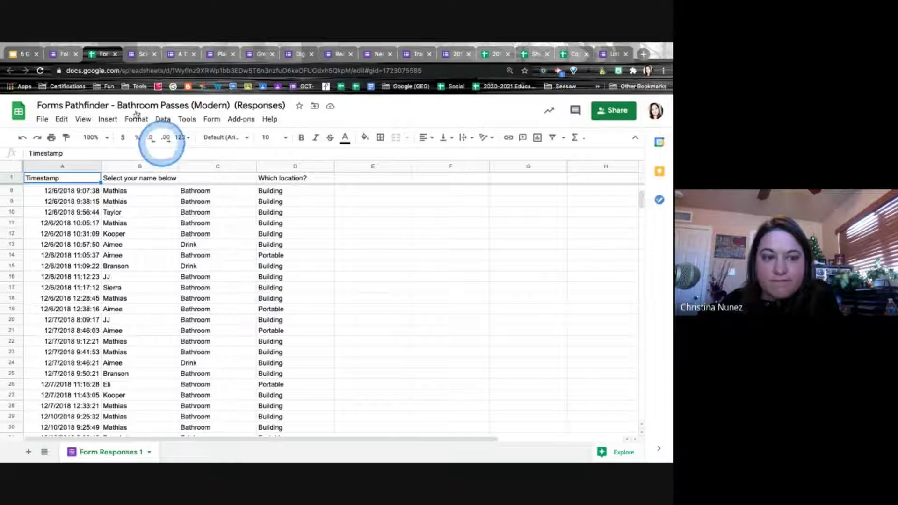
pyautogui.click(41, 71)
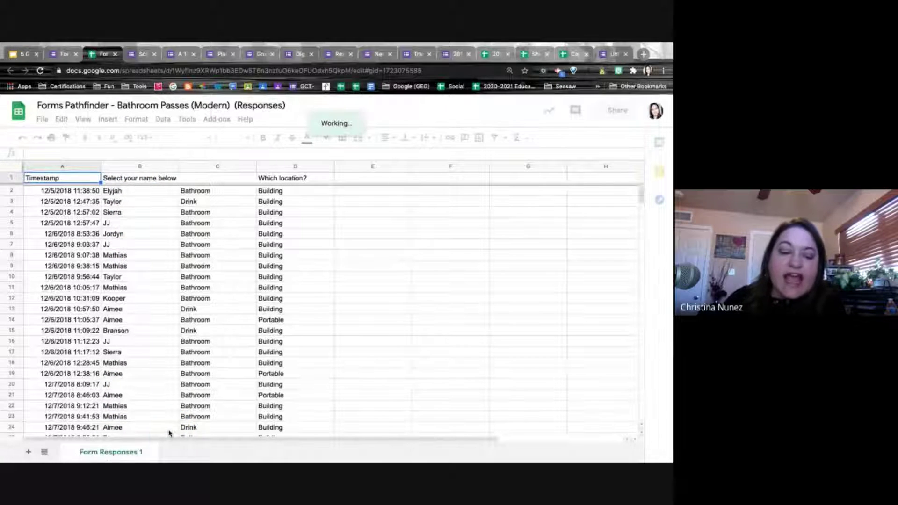
pyautogui.click(181, 446)
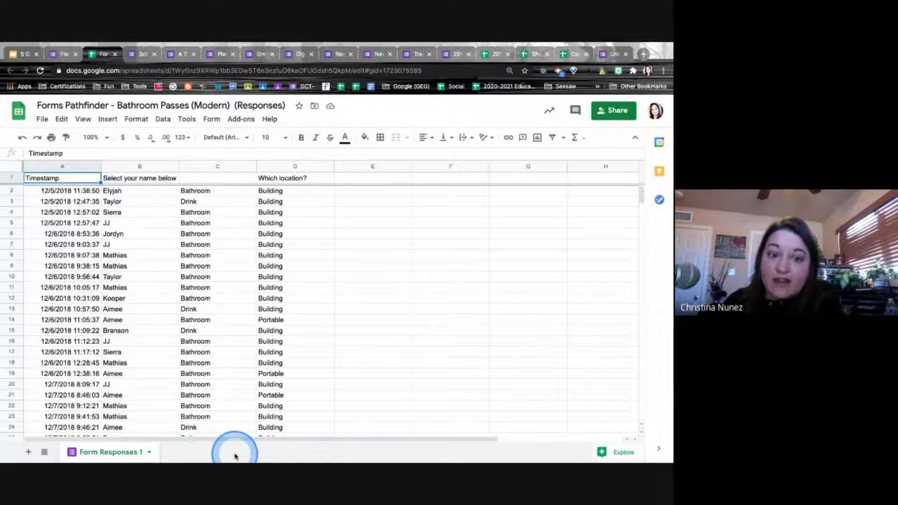
pyautogui.scroll(-8, 176, 258)
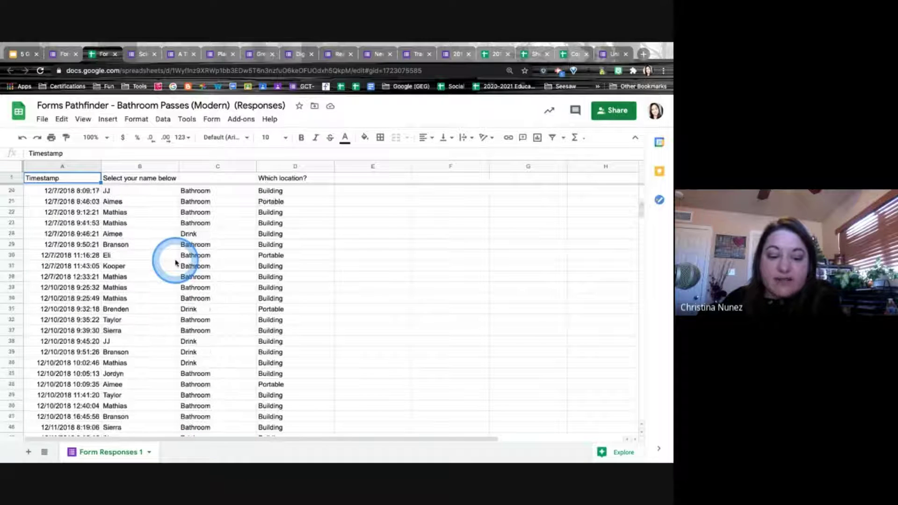
pyautogui.scroll(-10, 177, 263)
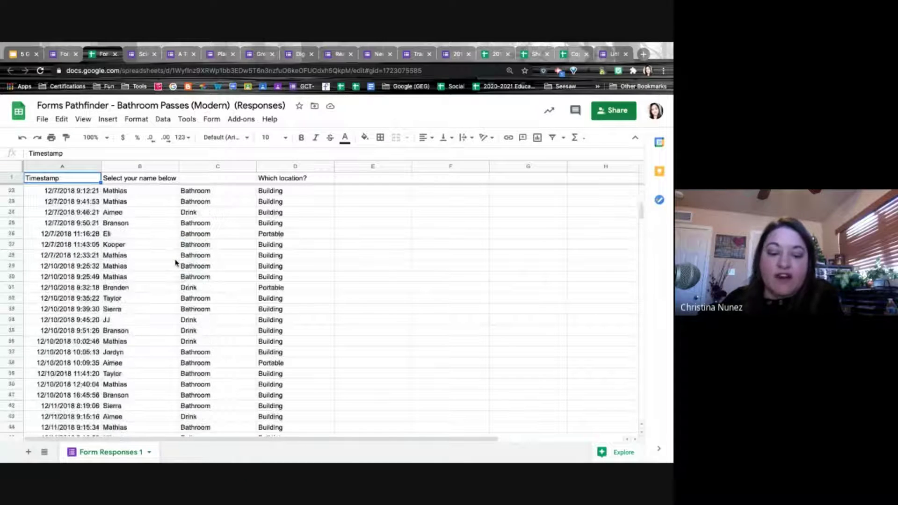
pyautogui.scroll(20, 177, 262)
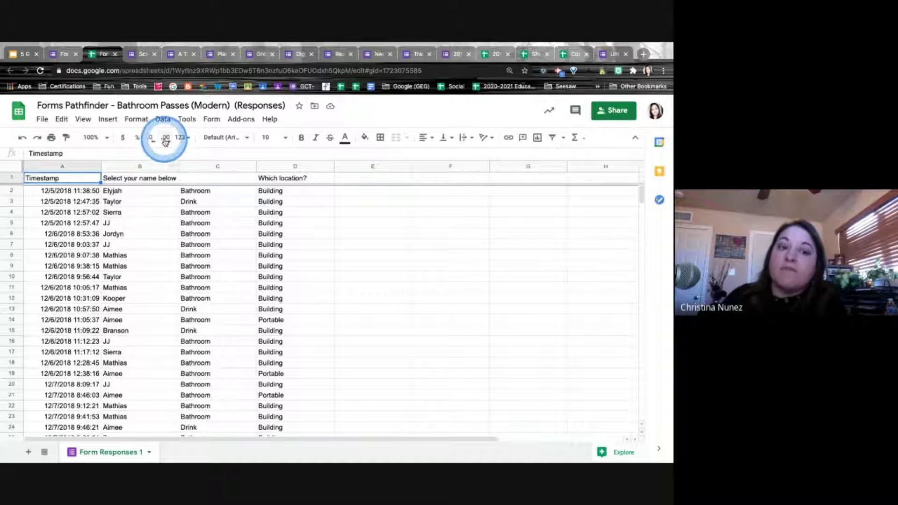
# Close the bathroom pass spreadsheet and examine the form's response summary charts for destination and location
pyautogui.click(115, 55)
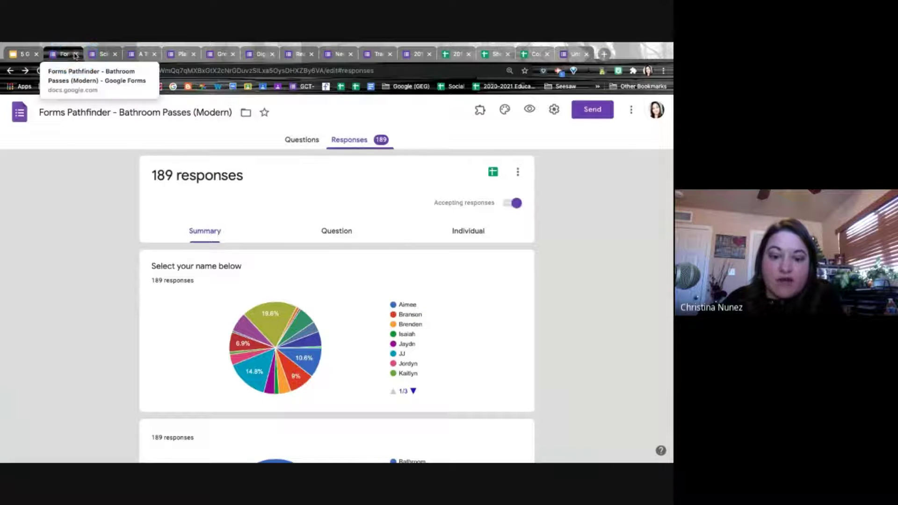
pyautogui.scroll(-6, 320, 304)
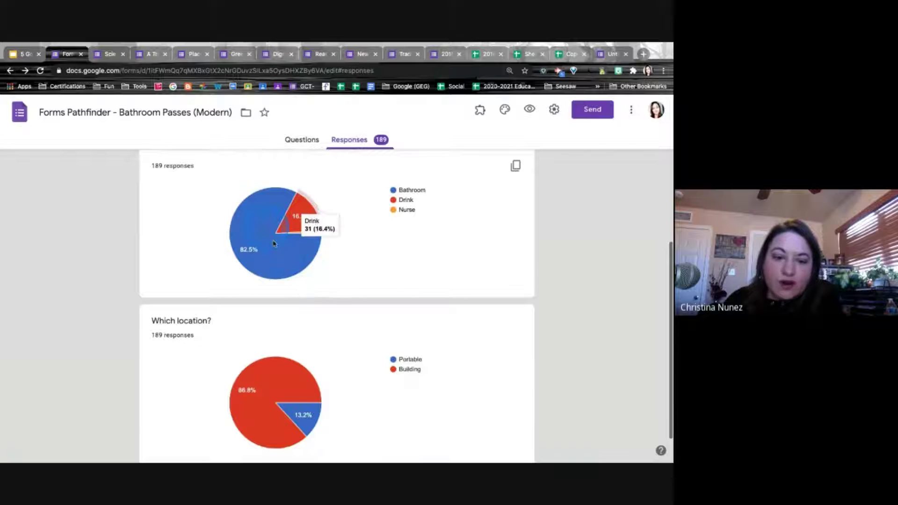
# Close the bathroom pass form and return to the Sign-out Sheets slide in the presentation
pyautogui.scroll(-2, 273, 243)
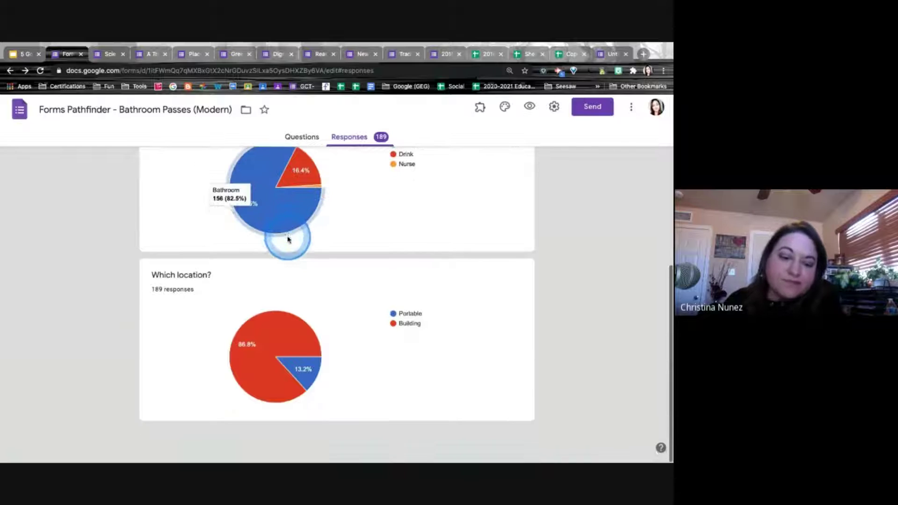
pyautogui.click(82, 54)
pyautogui.click(25, 55)
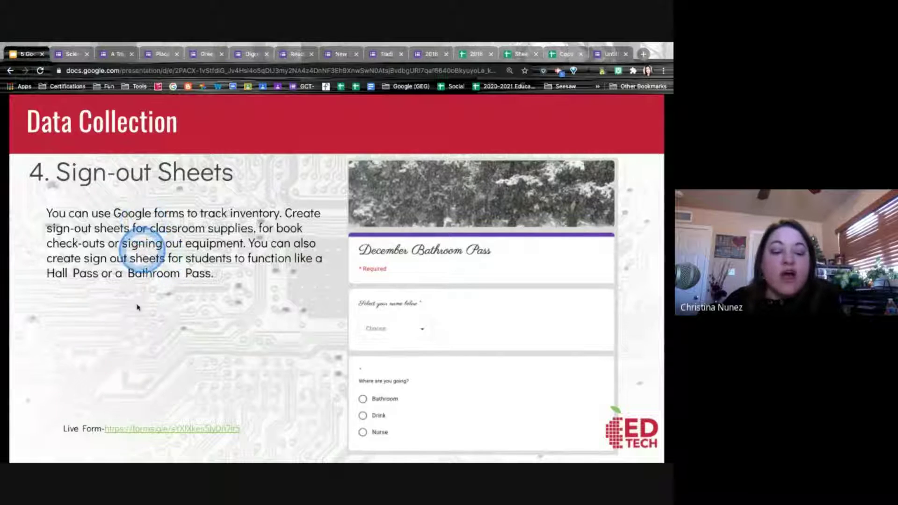
pyautogui.click(81, 368)
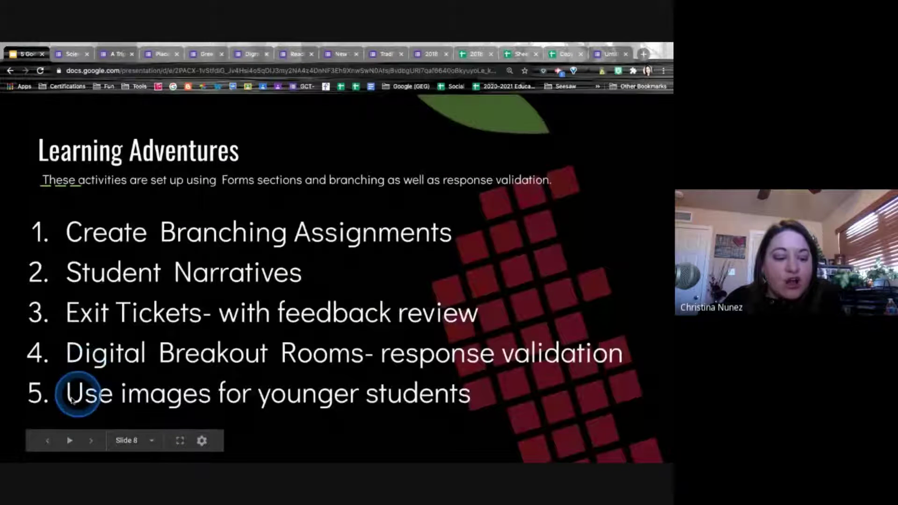
pyautogui.click(47, 439)
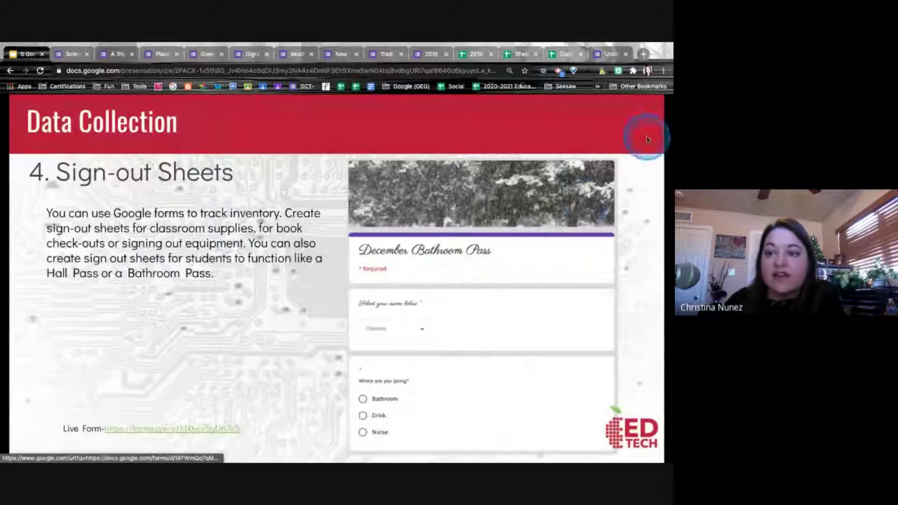
# Switch to the untitled form titled Test, view its responses area and return to its questions
pyautogui.click(610, 54)
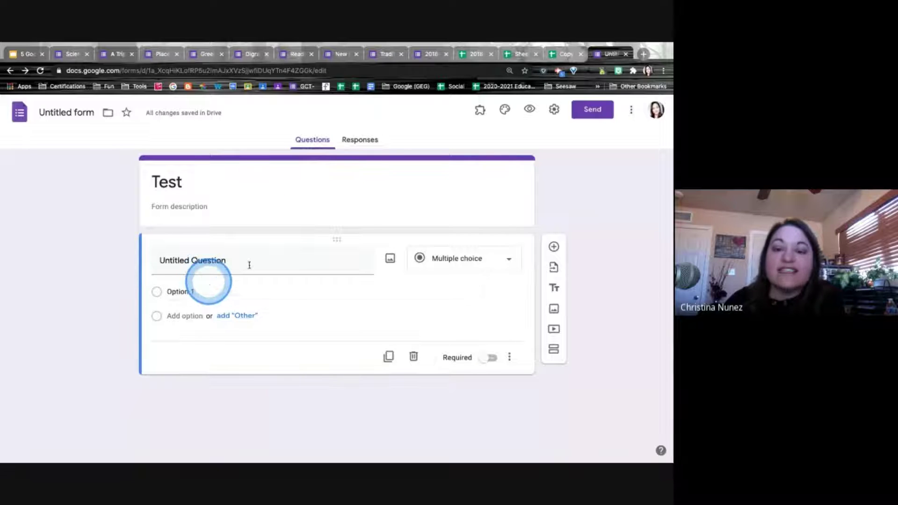
pyautogui.click(360, 140)
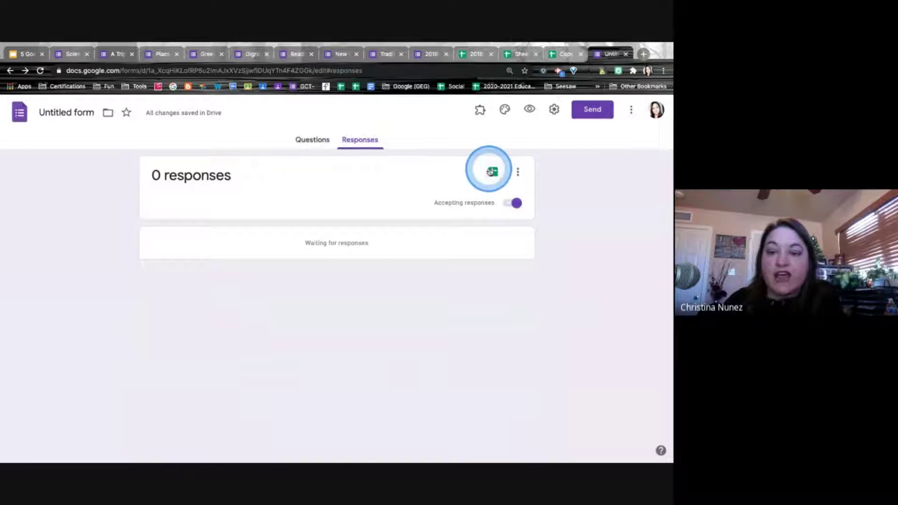
pyautogui.click(291, 144)
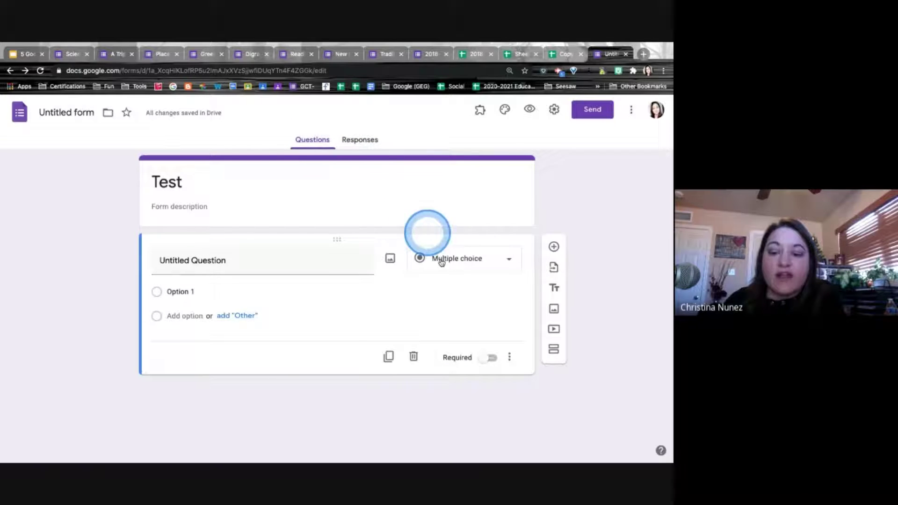
# Try Checkboxes and Short answer as the untitled question's type, and set it to Linear scale
pyautogui.click(465, 259)
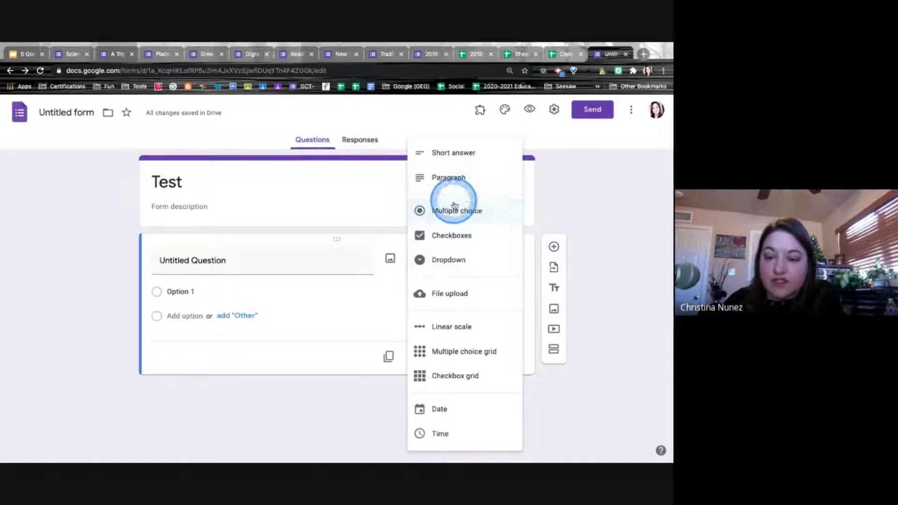
pyautogui.click(467, 241)
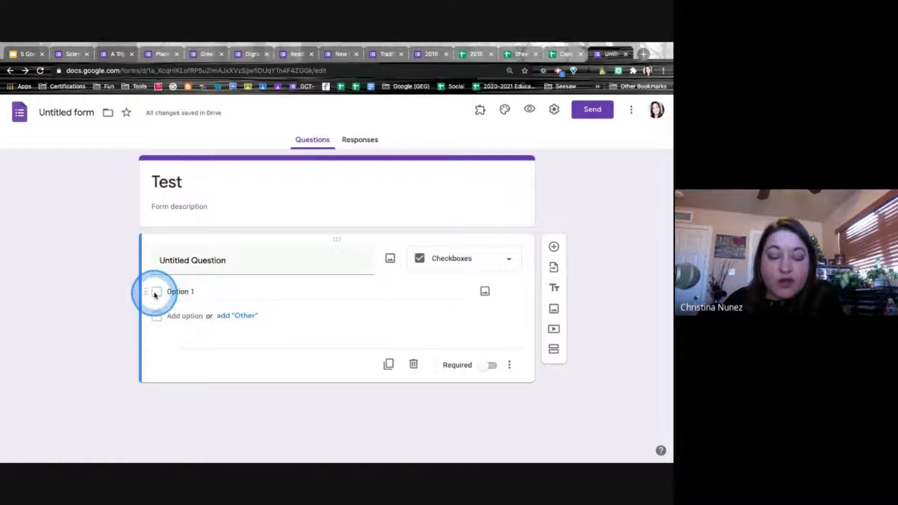
pyautogui.click(451, 258)
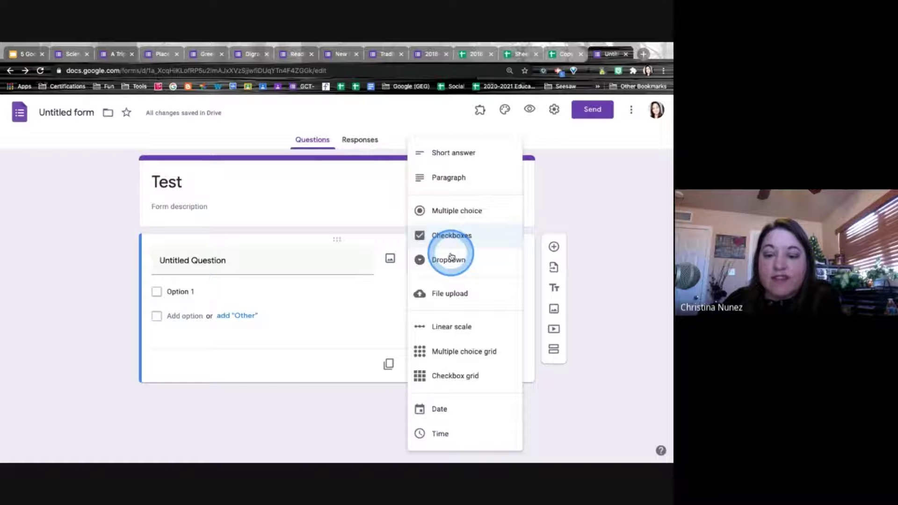
pyautogui.click(452, 153)
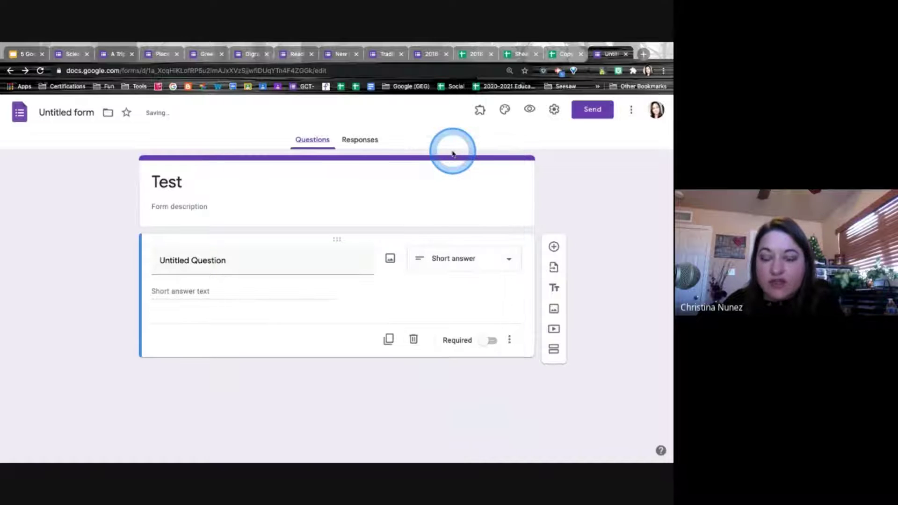
pyautogui.click(497, 266)
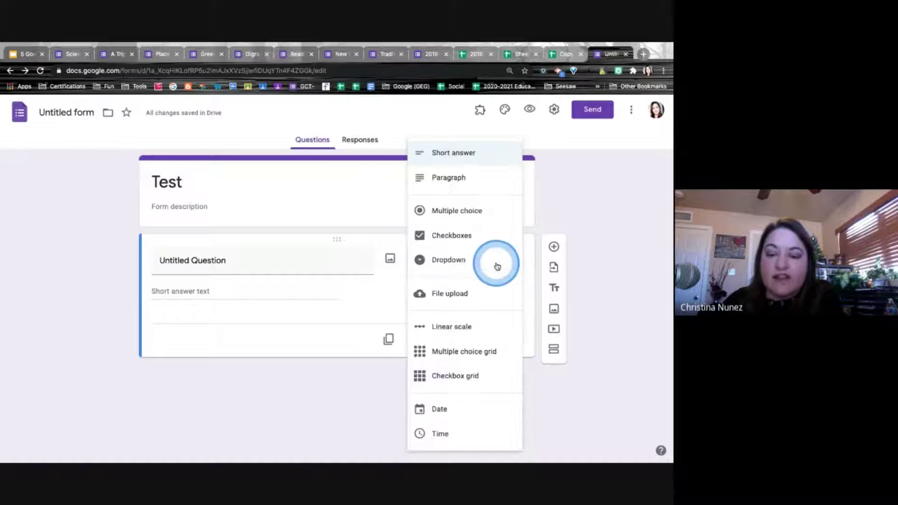
pyautogui.click(468, 330)
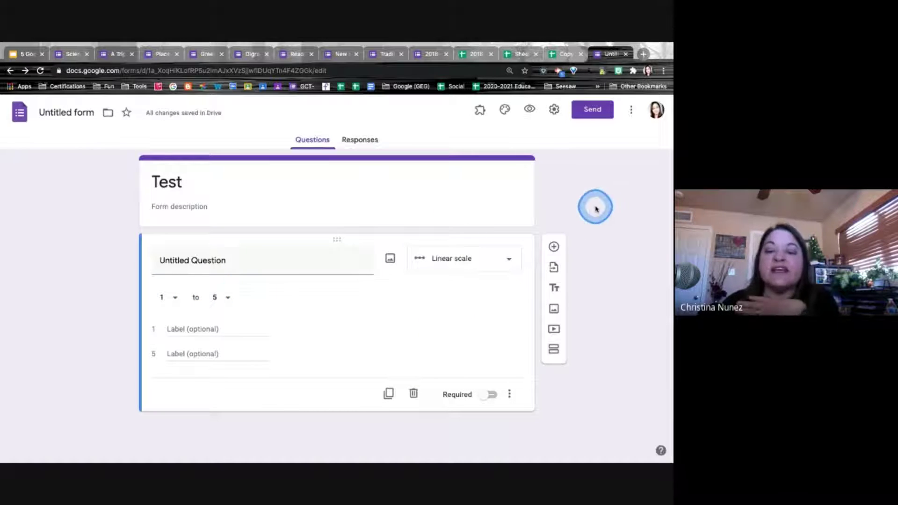
# Return to the presentation and advance to the Learning Adventures slide
pyautogui.click(28, 54)
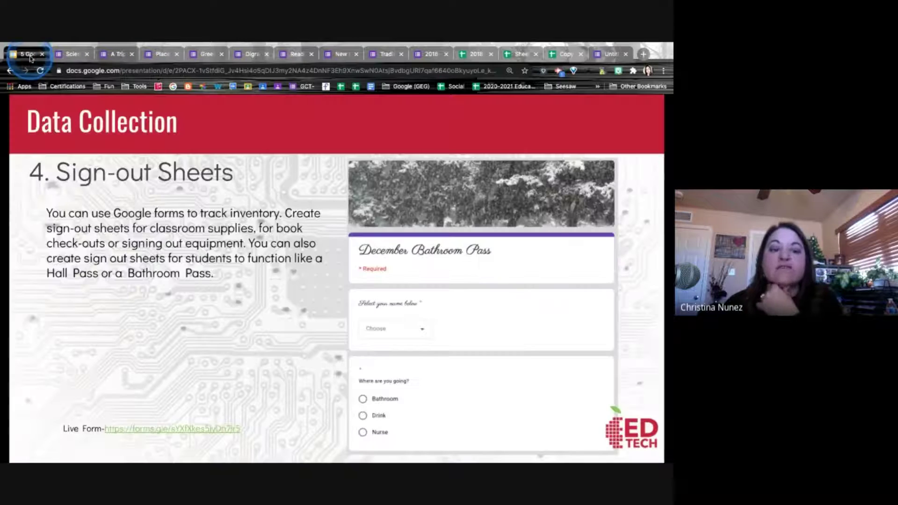
pyautogui.click(91, 442)
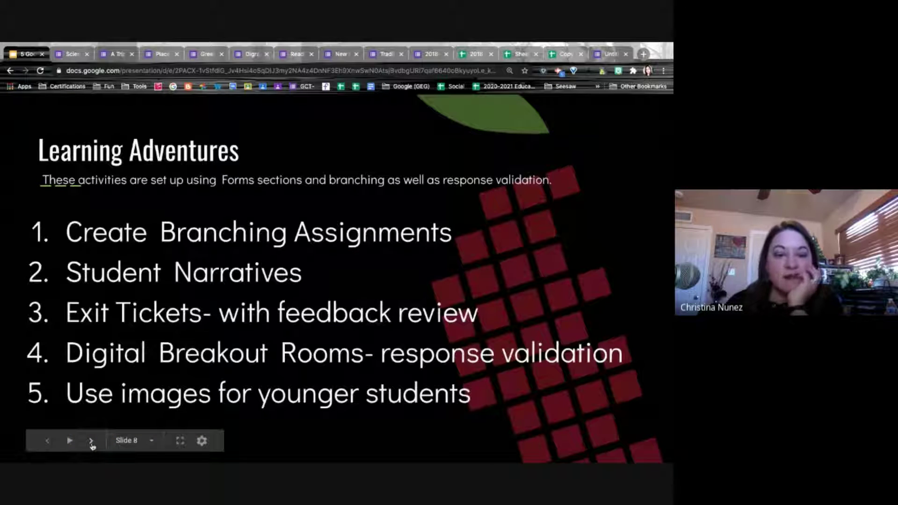
pyautogui.click(307, 354)
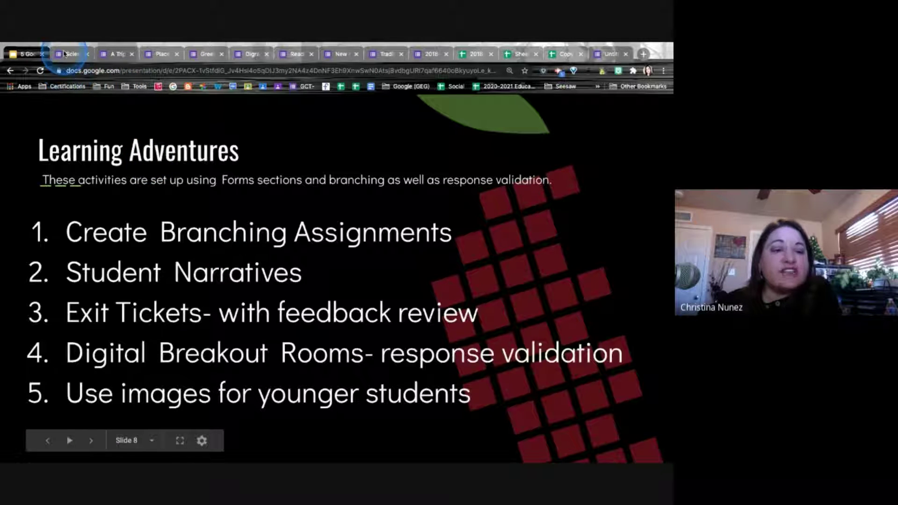
# Open the Science Lessons form for editing and view its responses
pyautogui.click(65, 53)
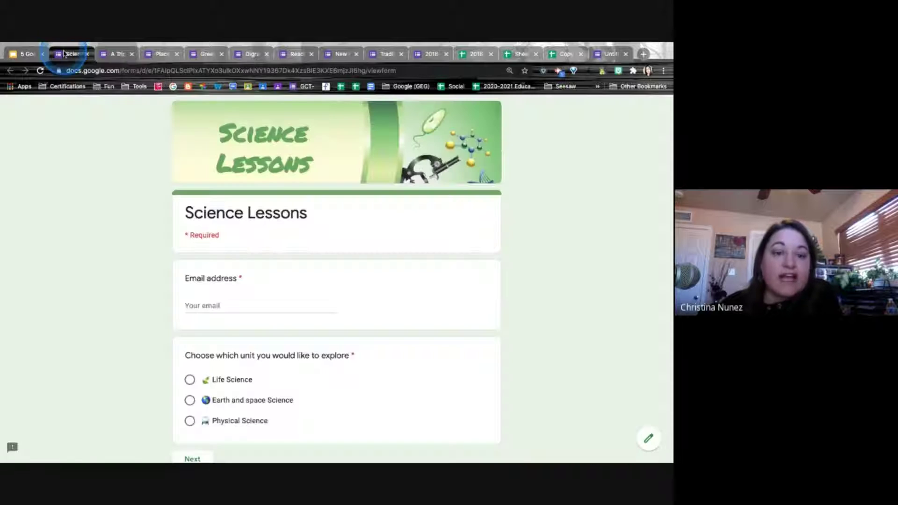
pyautogui.click(649, 438)
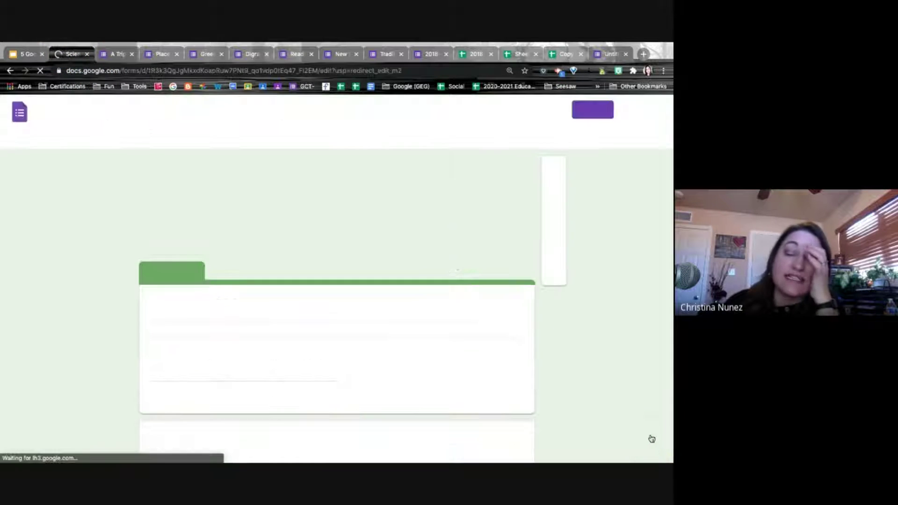
pyautogui.click(355, 140)
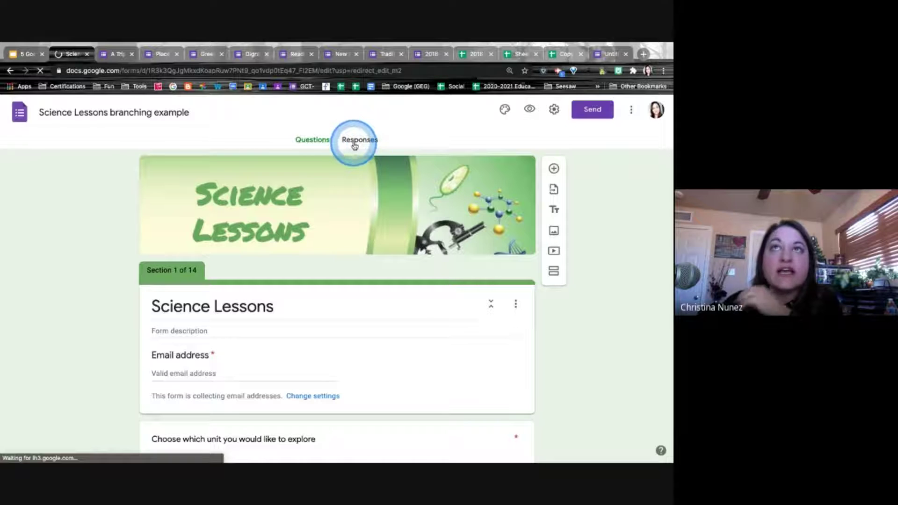
pyautogui.click(355, 146)
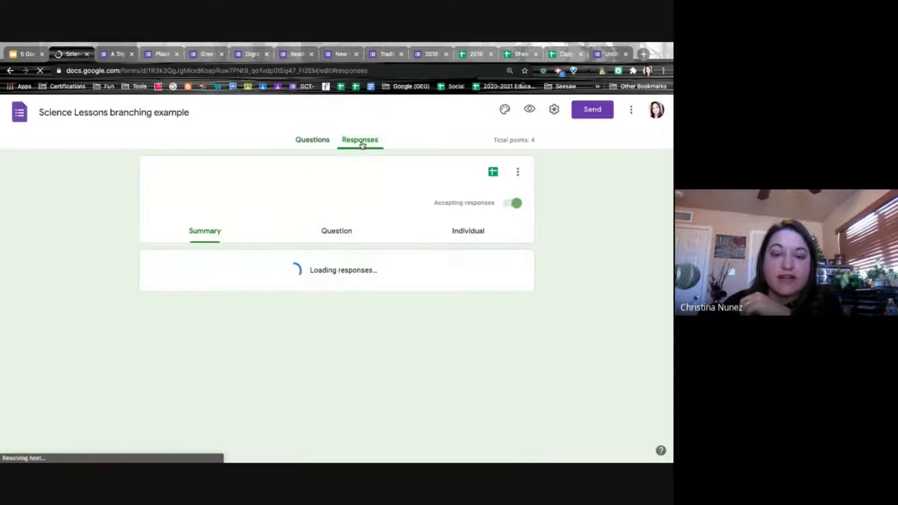
pyautogui.click(358, 270)
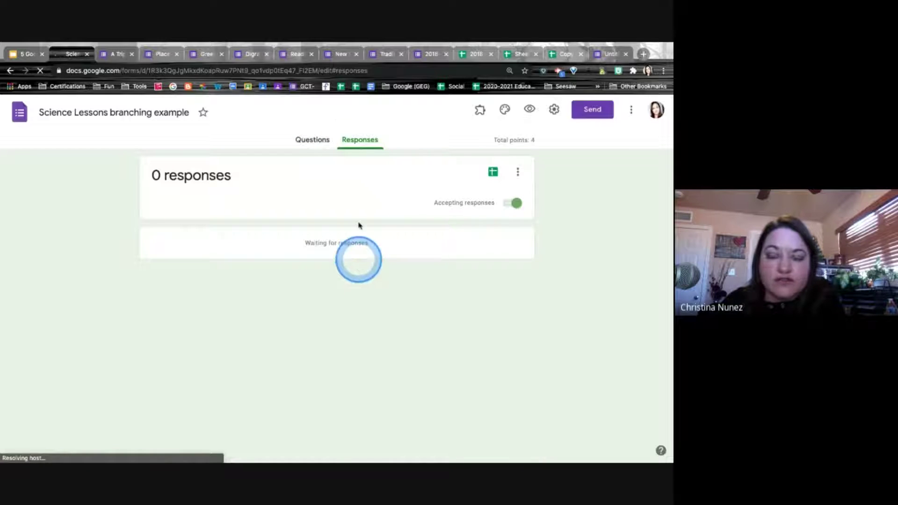
pyautogui.click(363, 144)
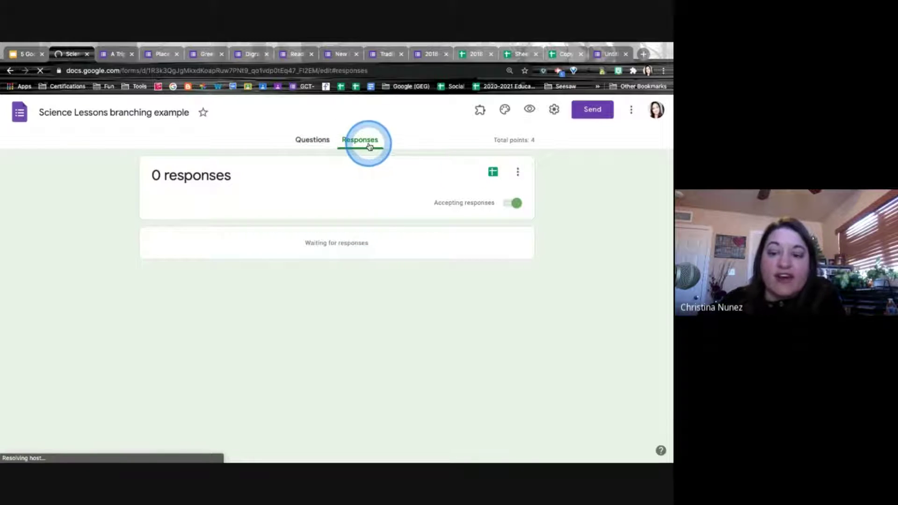
# View the spreadsheet destination options for the Science Lessons responses, dismiss them and return to the presentation
pyautogui.click(493, 174)
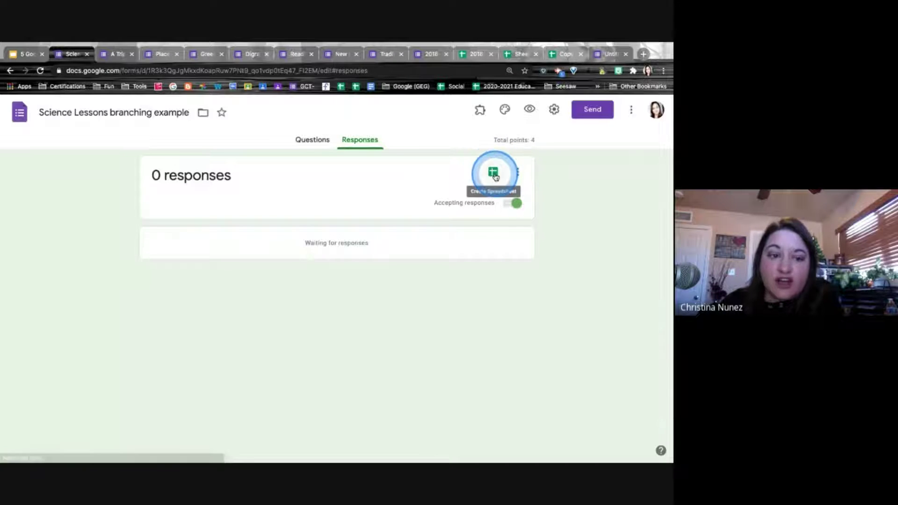
pyautogui.click(494, 174)
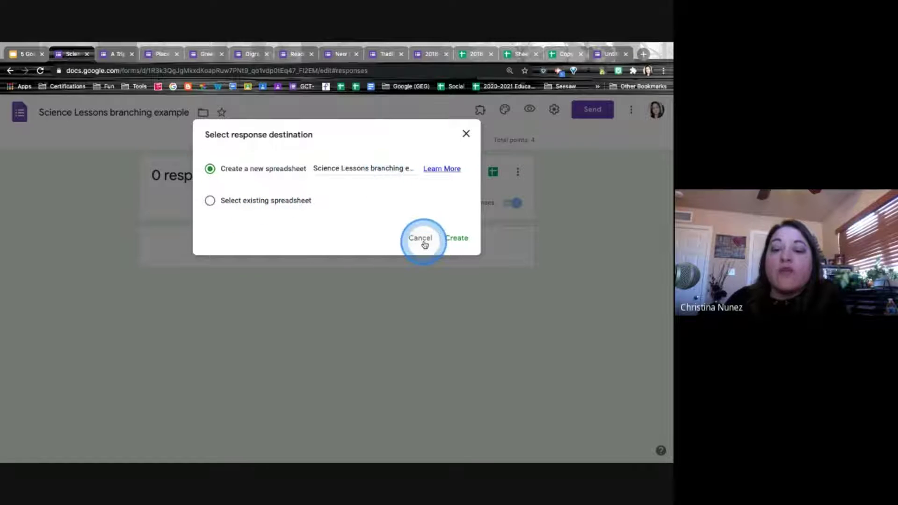
pyautogui.click(467, 134)
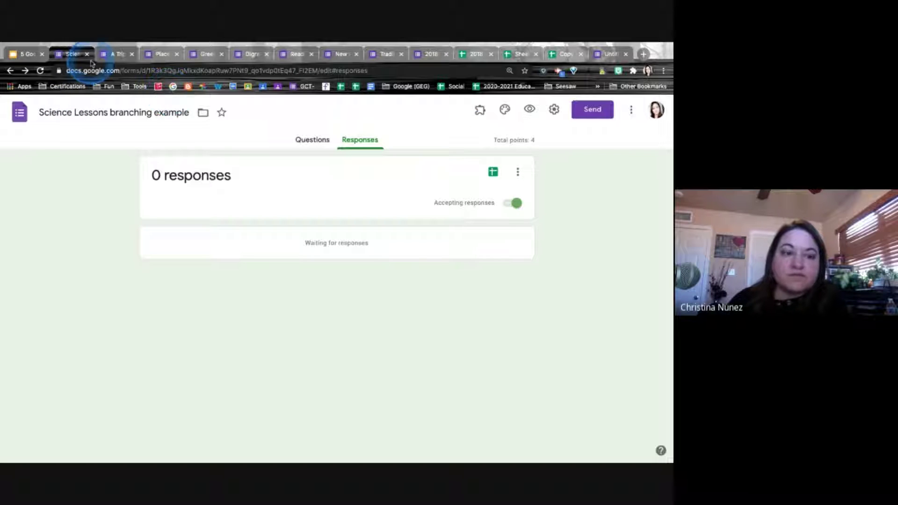
pyautogui.click(28, 55)
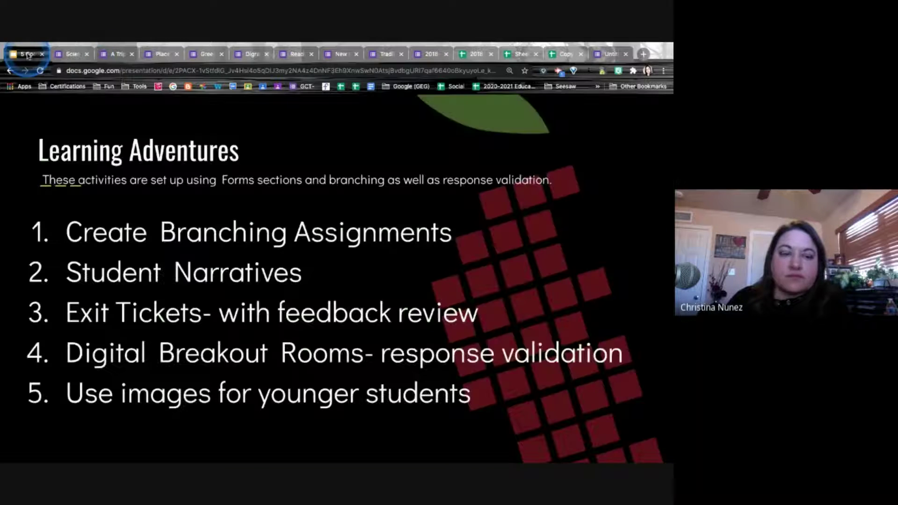
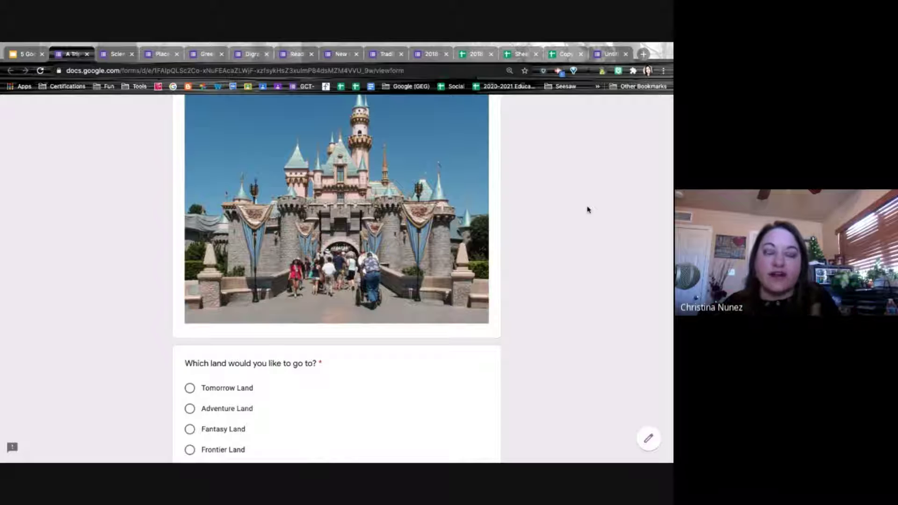
# Choose Tomorrow Land as the land to visit in the Disneyland form and continue to its section
pyautogui.scroll(-3, 588, 209)
pyautogui.scroll(1, 588, 209)
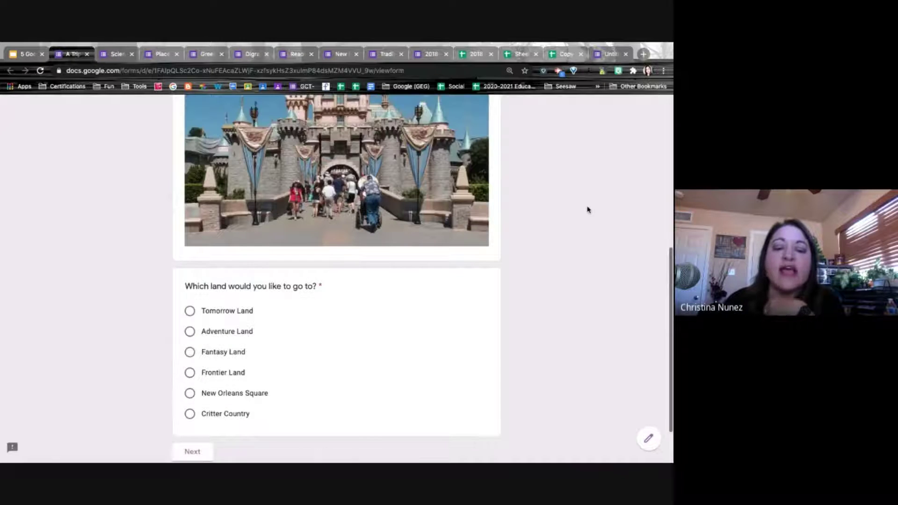
pyautogui.scroll(-1, 587, 209)
pyautogui.click(367, 195)
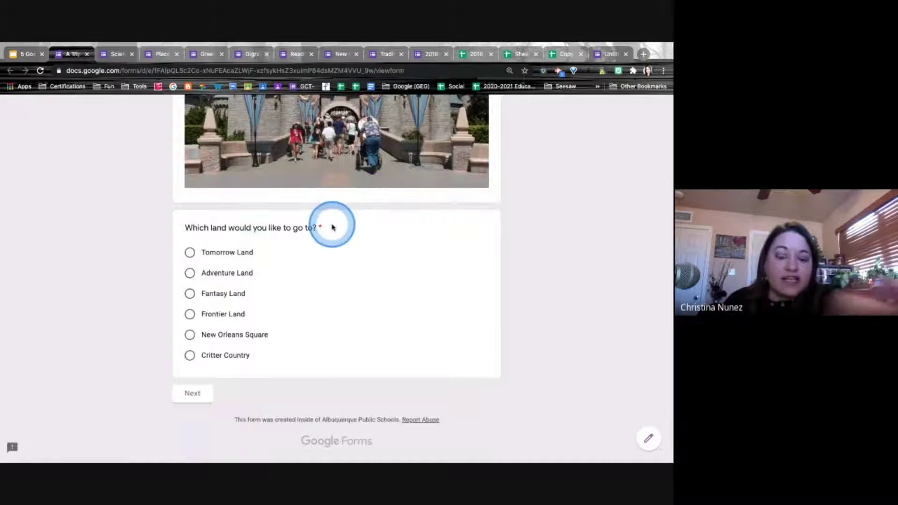
pyautogui.click(190, 253)
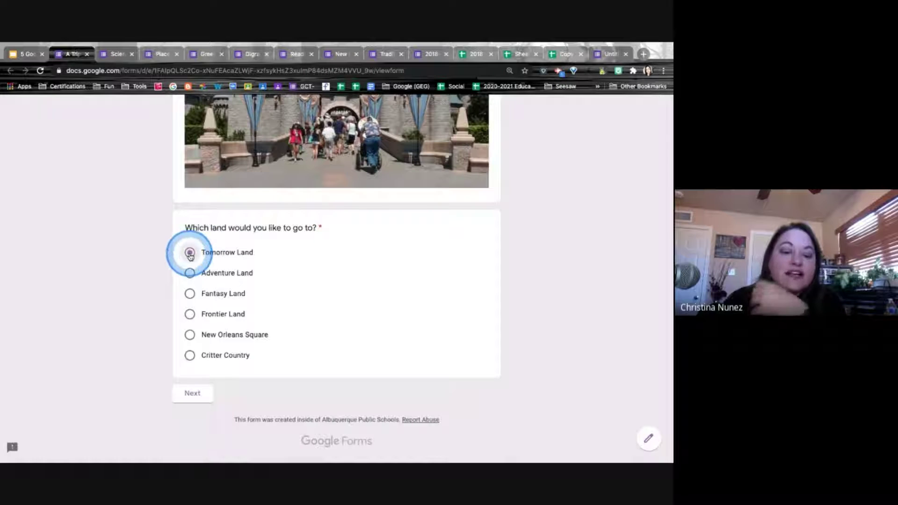
pyautogui.click(192, 394)
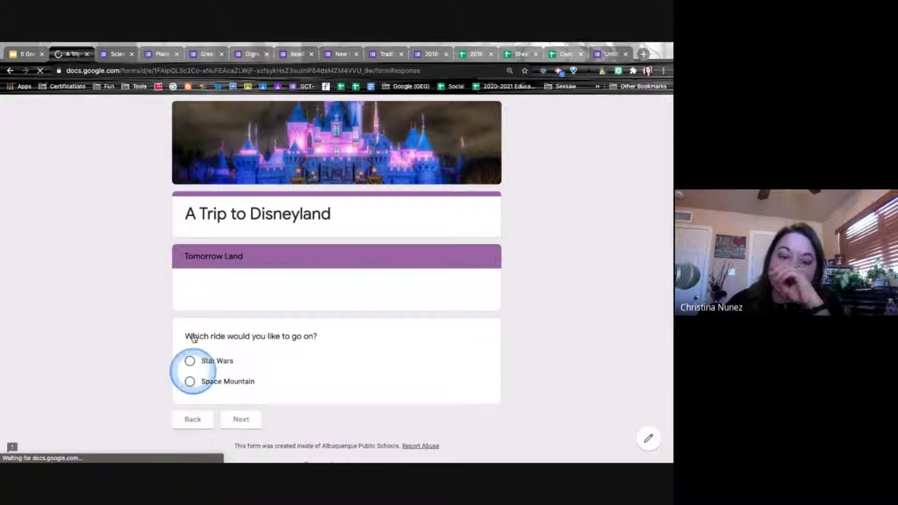
# Choose Space Mountain as the Tomorrow Land ride and continue to that ride's section
pyautogui.scroll(-2, 261, 269)
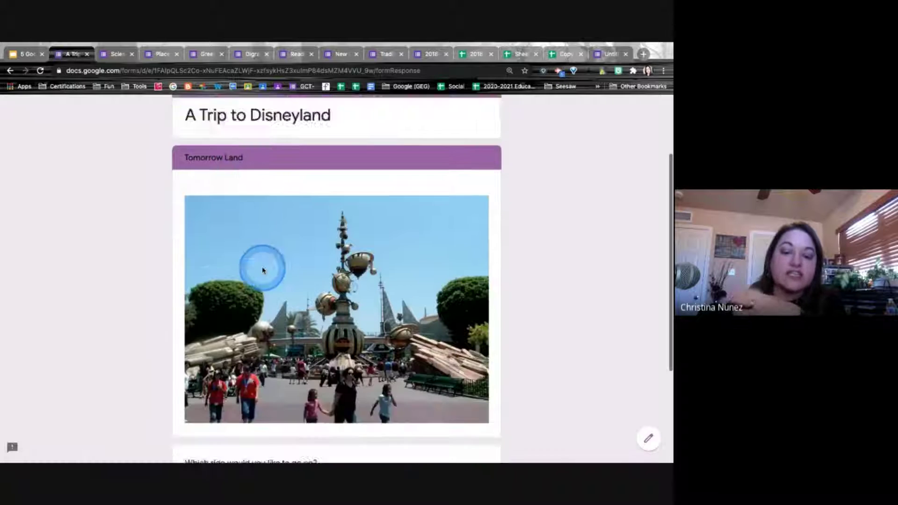
pyautogui.scroll(-3, 263, 270)
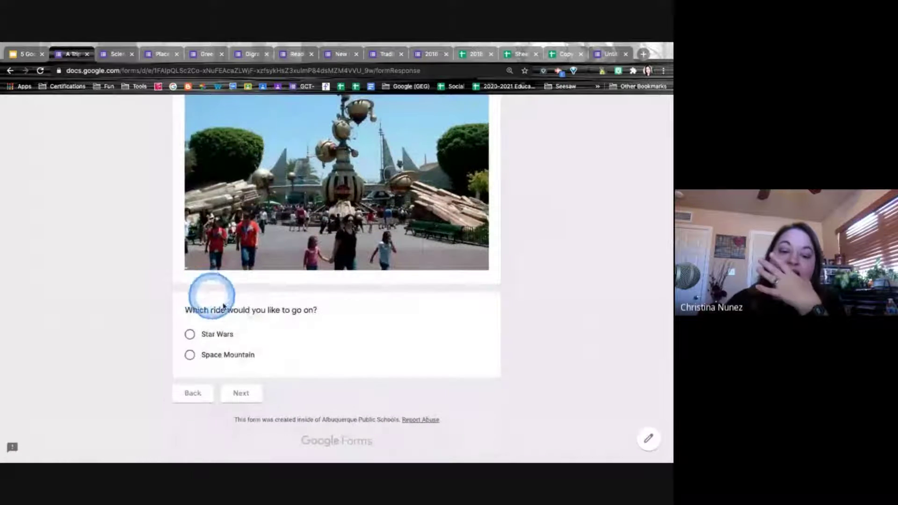
pyautogui.click(191, 360)
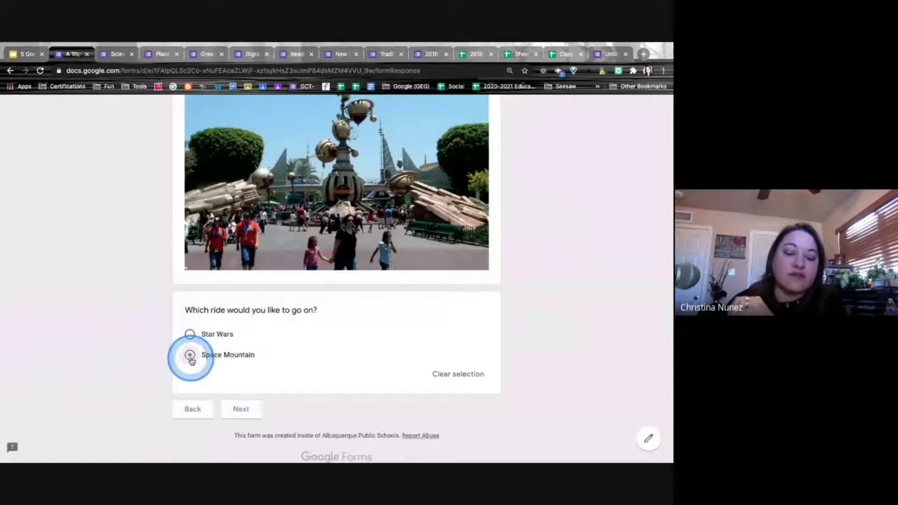
pyautogui.click(241, 415)
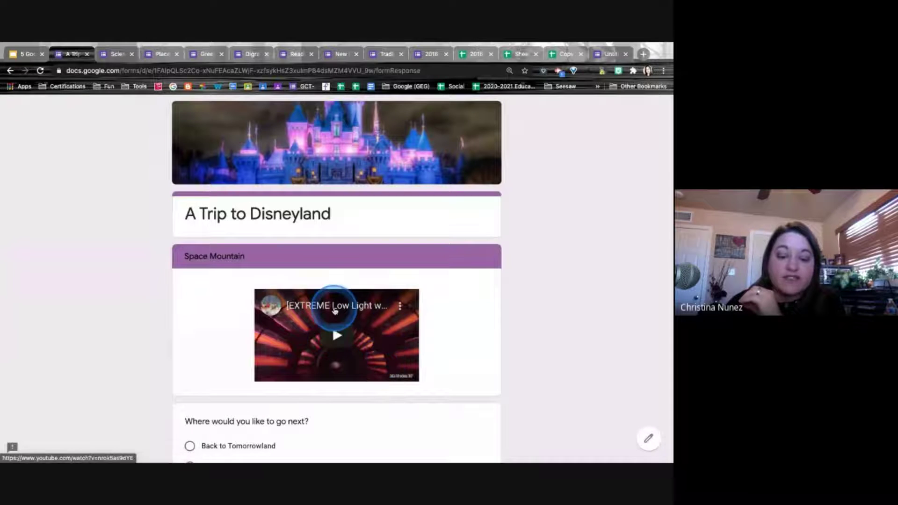
# Choose Back to Main Entrance as the destination after Space Mountain and continue to the form's opening section
pyautogui.scroll(-2, 335, 309)
pyautogui.scroll(-1, 335, 311)
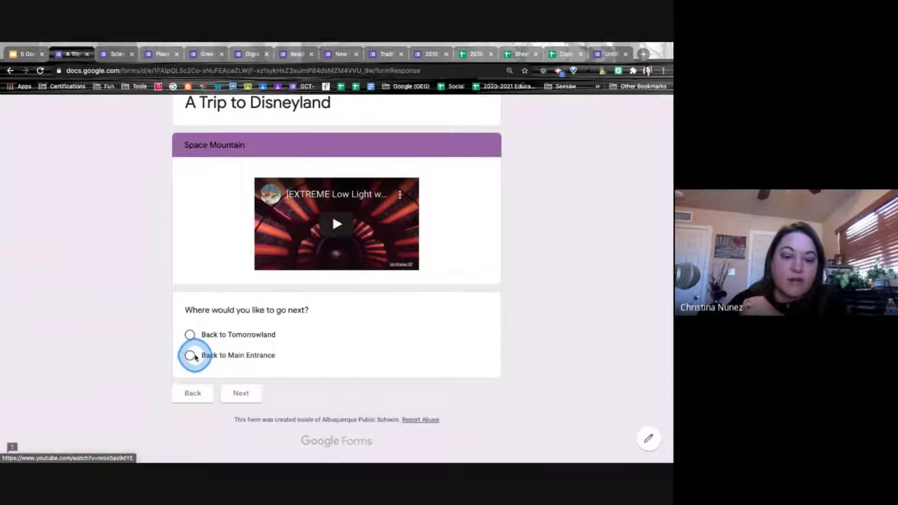
pyautogui.click(193, 356)
pyautogui.click(236, 411)
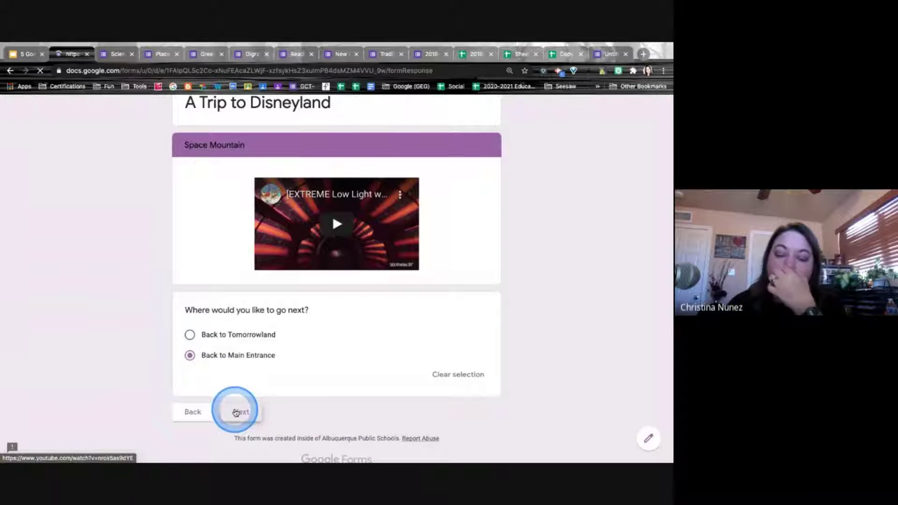
# Choose Adventure Land as the land to visit and continue to its section
pyautogui.scroll(-6, 327, 356)
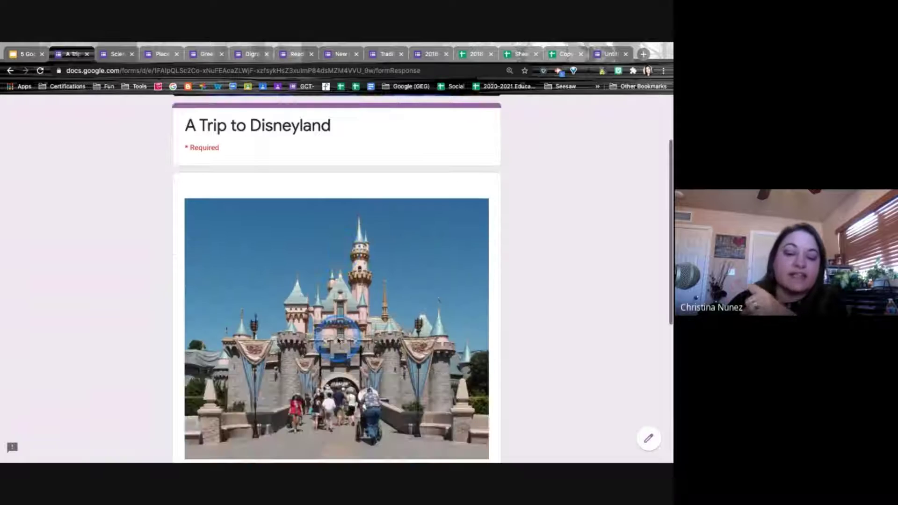
pyautogui.click(190, 299)
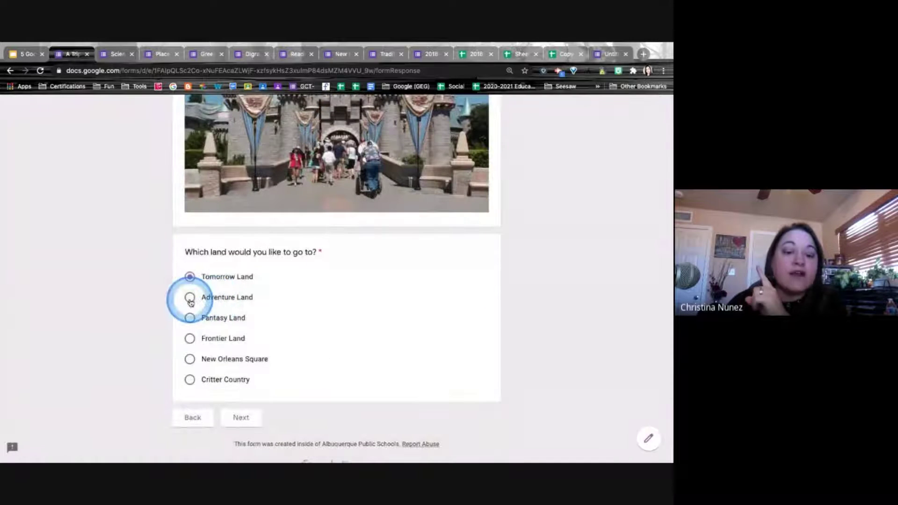
pyautogui.click(242, 418)
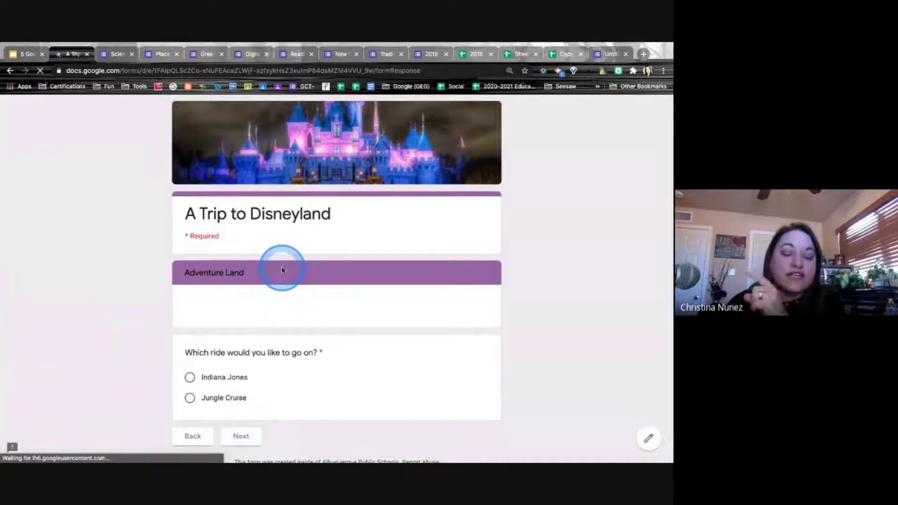
# Choose Indiana Jones as the Adventure Land ride and continue to that ride's section
pyautogui.scroll(-3, 339, 298)
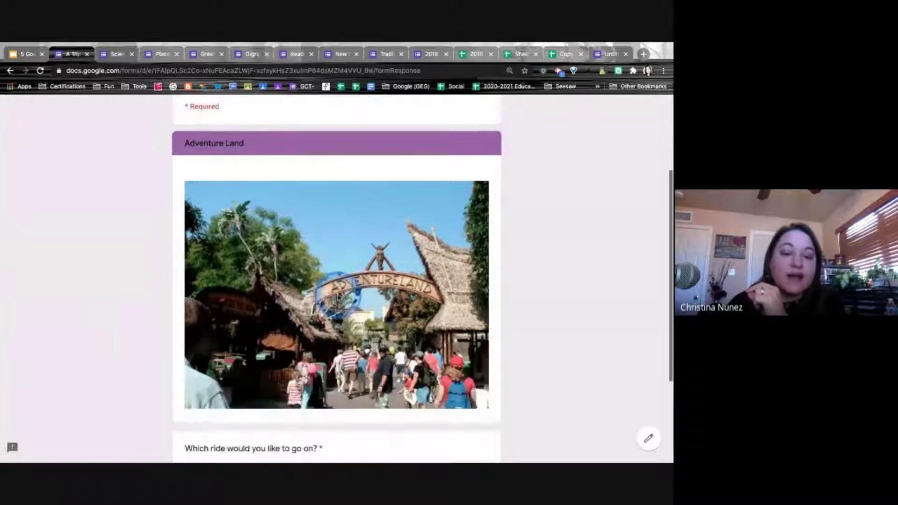
pyautogui.scroll(-3, 257, 172)
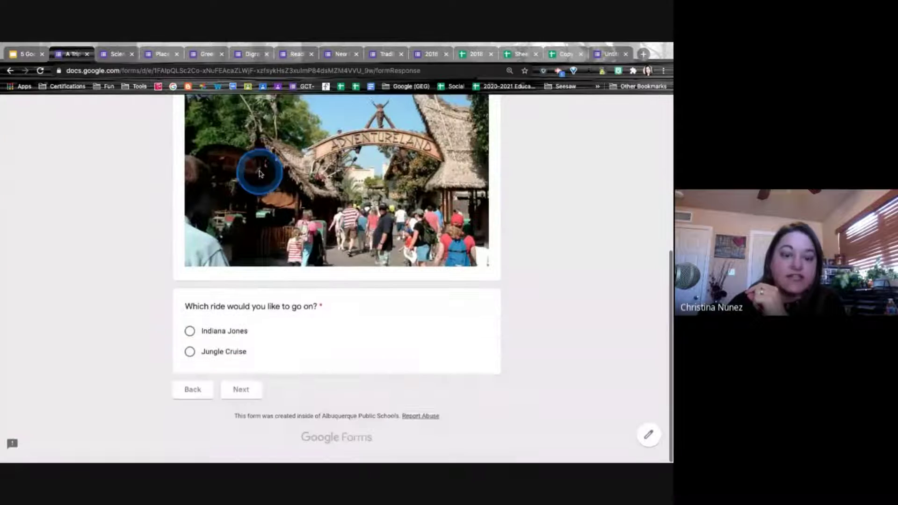
pyautogui.click(192, 343)
pyautogui.click(250, 392)
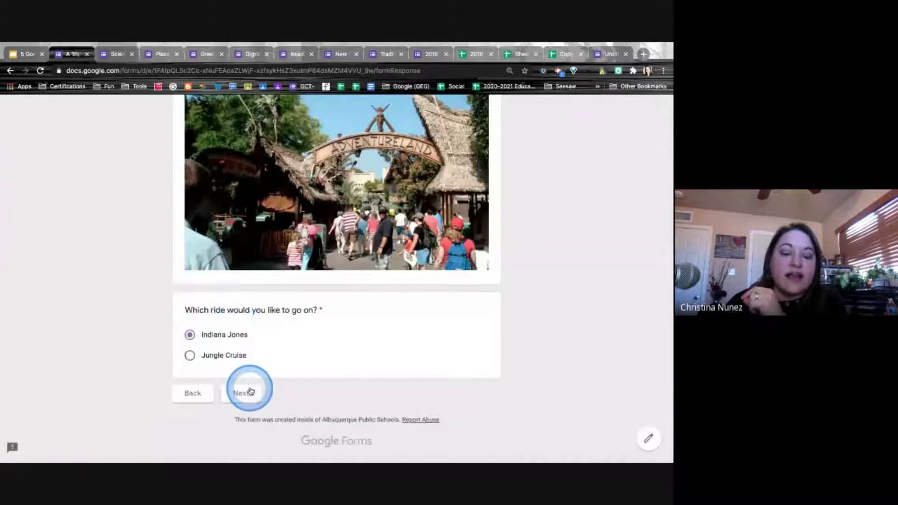
# View the destination options in the Indiana Jones Ride section and open the Disneyland form for editing
pyautogui.click(360, 280)
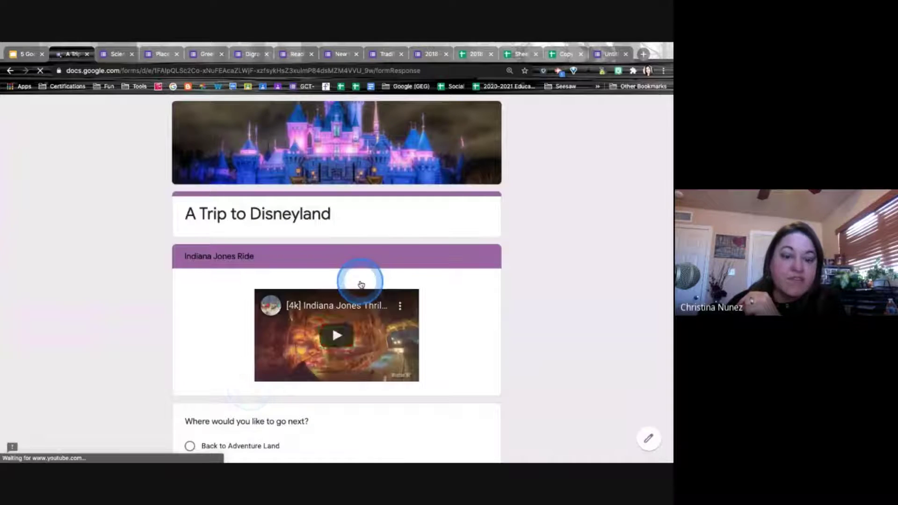
pyautogui.click(464, 279)
pyautogui.scroll(-1, 465, 281)
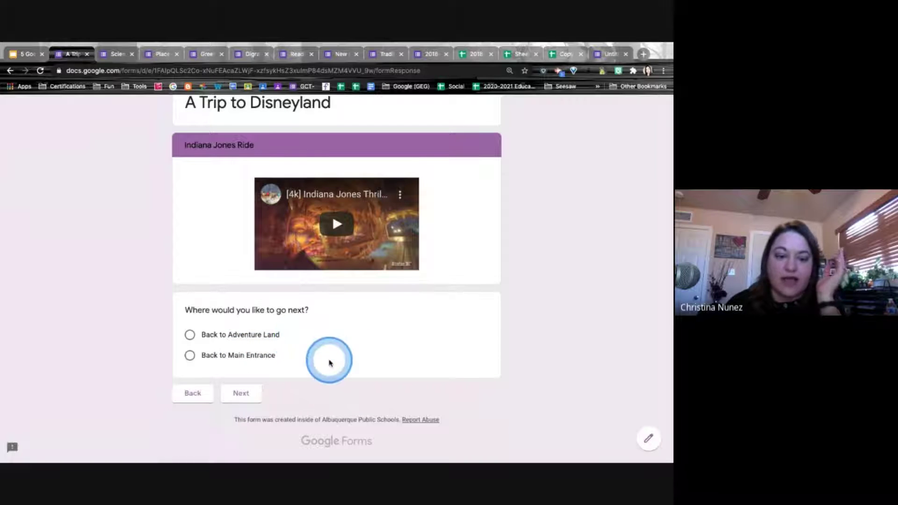
pyautogui.click(648, 439)
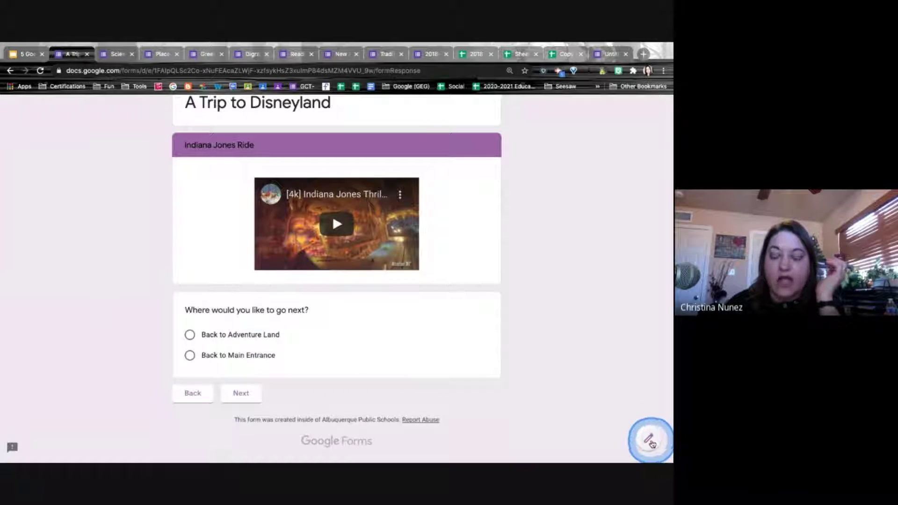
pyautogui.click(407, 188)
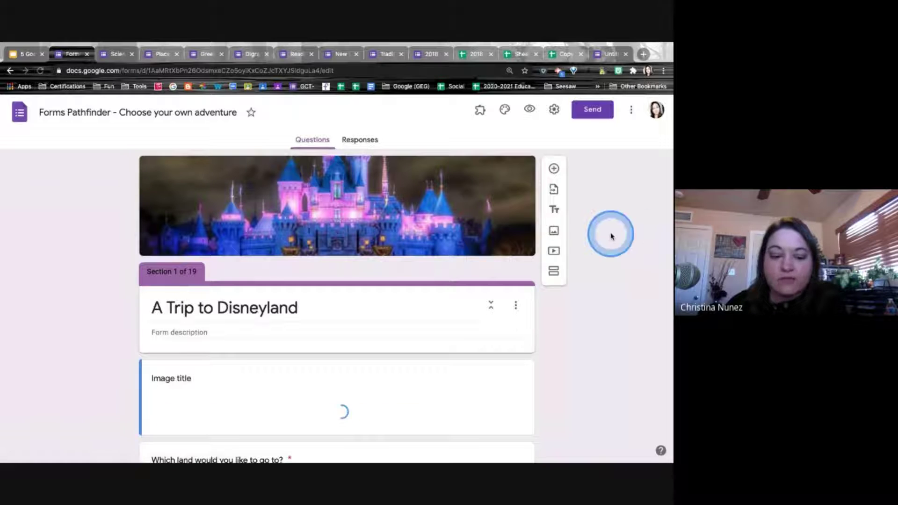
# Examine how the Disneyland form is built, from its opening section through the rides to the Adventure Land section
pyautogui.scroll(-2, 590, 225)
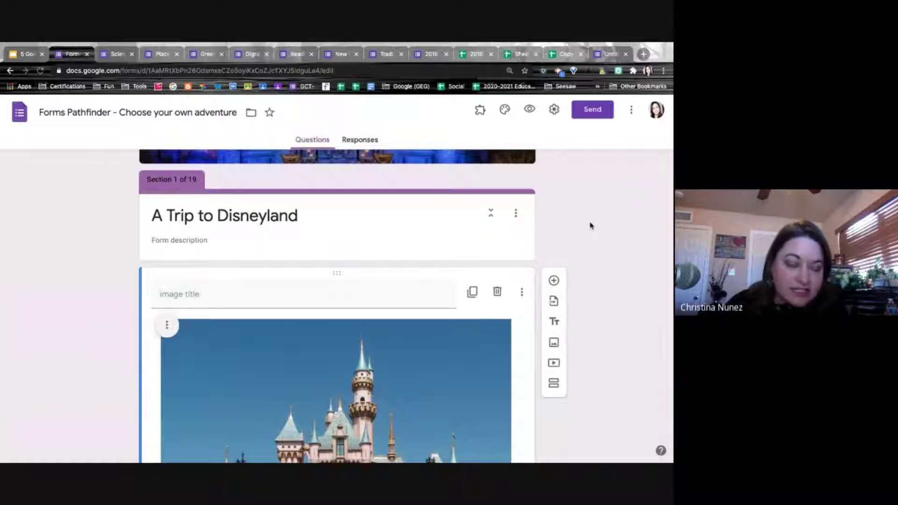
pyautogui.scroll(-1, 590, 224)
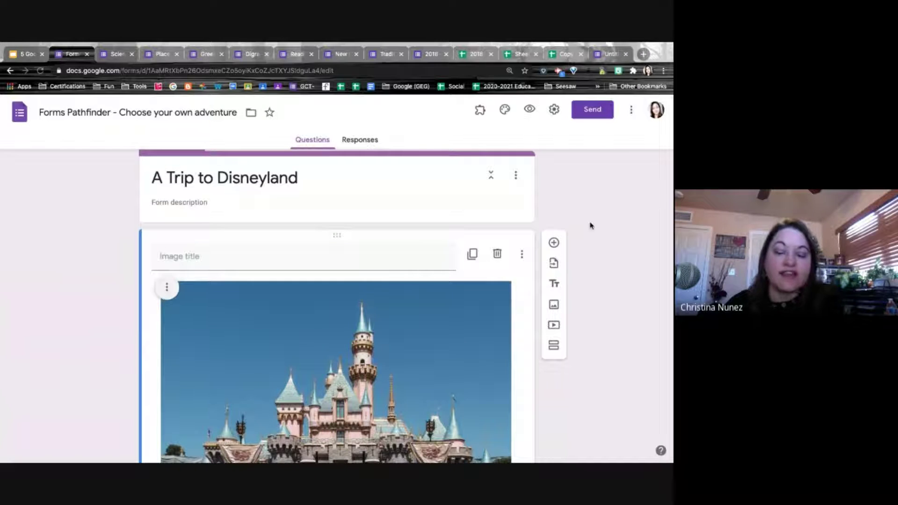
pyautogui.scroll(-3, 590, 226)
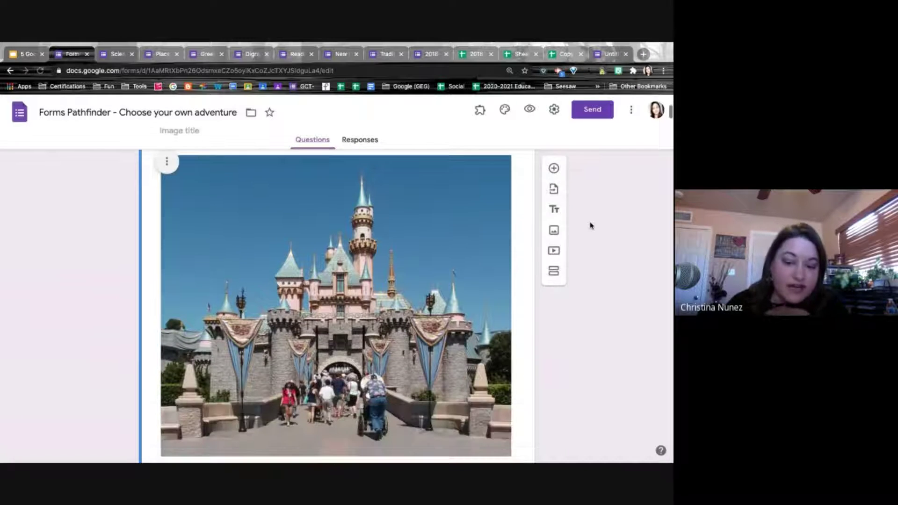
pyautogui.scroll(-1, 590, 226)
pyautogui.scroll(-6, 590, 226)
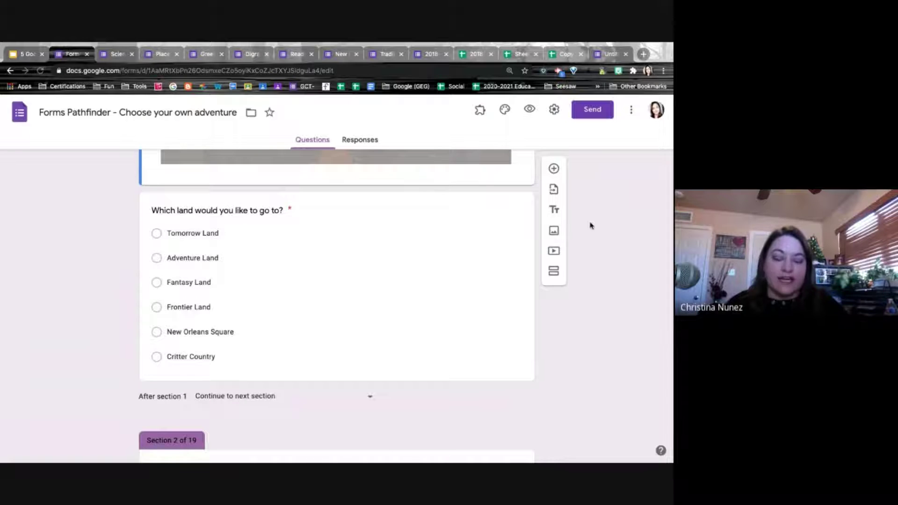
pyautogui.scroll(-20, 589, 226)
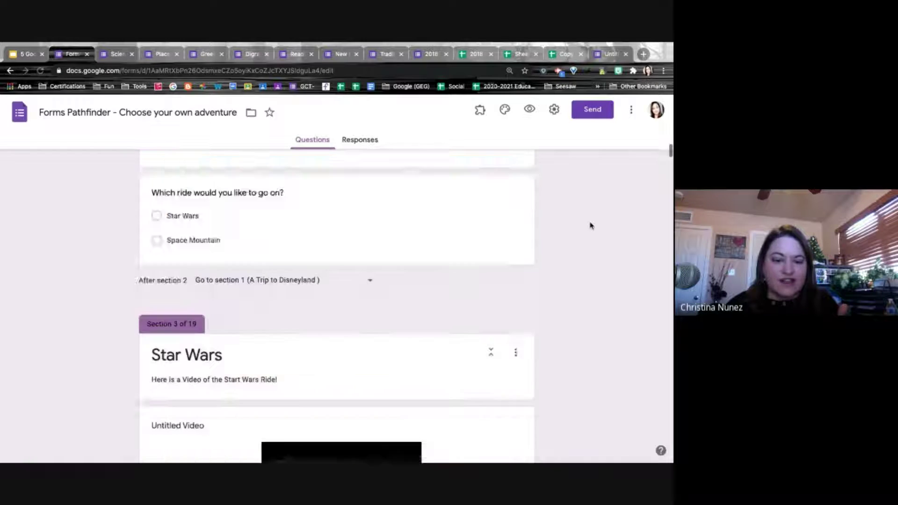
pyautogui.scroll(-12, 590, 226)
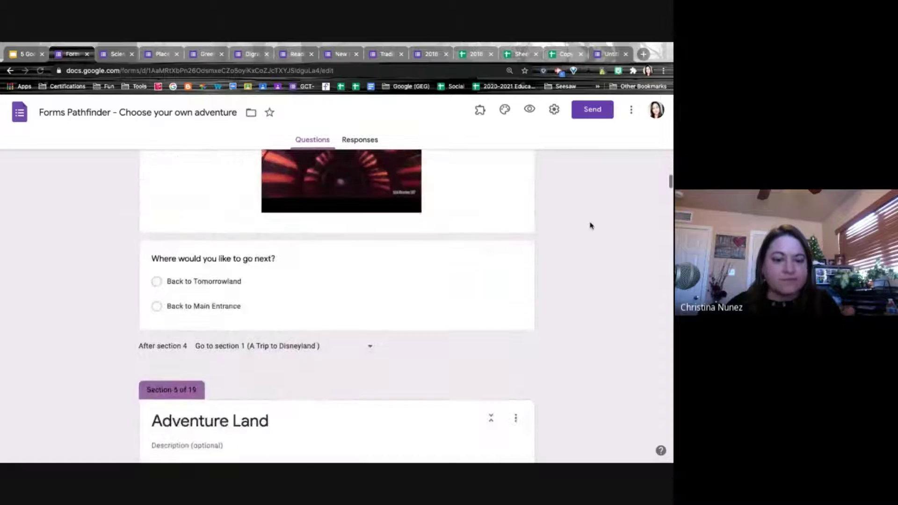
pyautogui.scroll(-2, 590, 225)
pyautogui.click(300, 175)
pyautogui.click(184, 222)
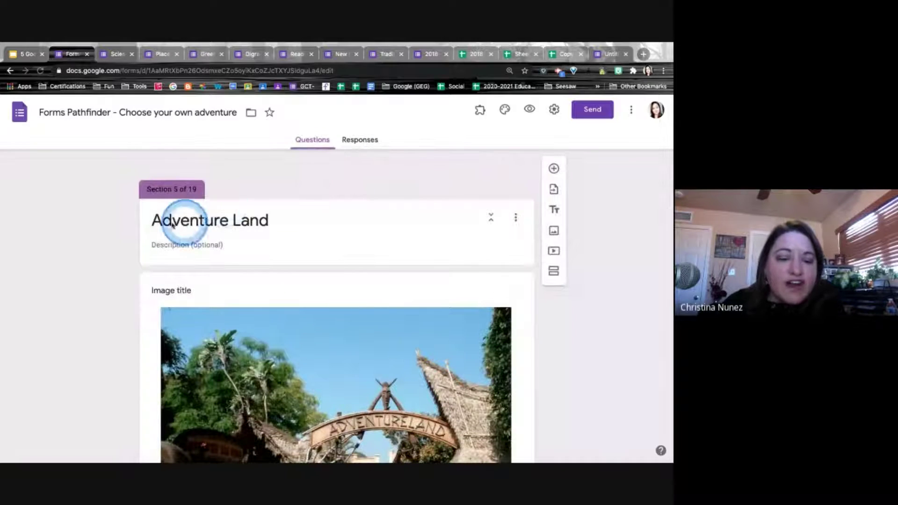
pyautogui.scroll(-3, 247, 240)
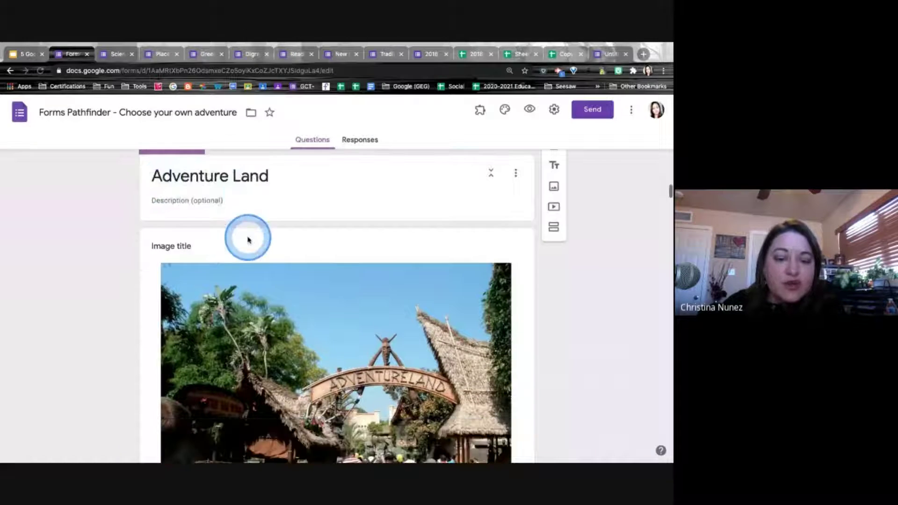
pyautogui.scroll(4, 248, 241)
pyautogui.click(248, 241)
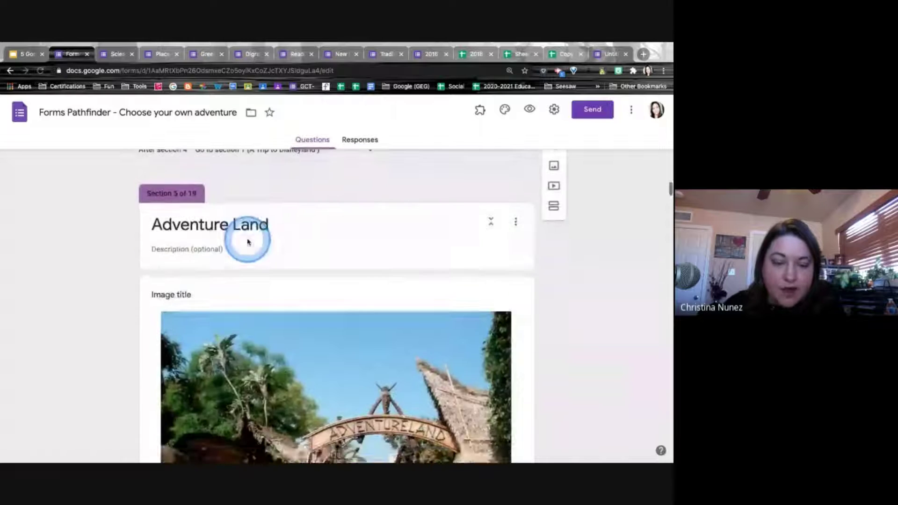
# Add Toon Town as an answer option to the "Which land would you like to go to?" question
pyautogui.scroll(10, 248, 242)
pyautogui.scroll(15, 248, 242)
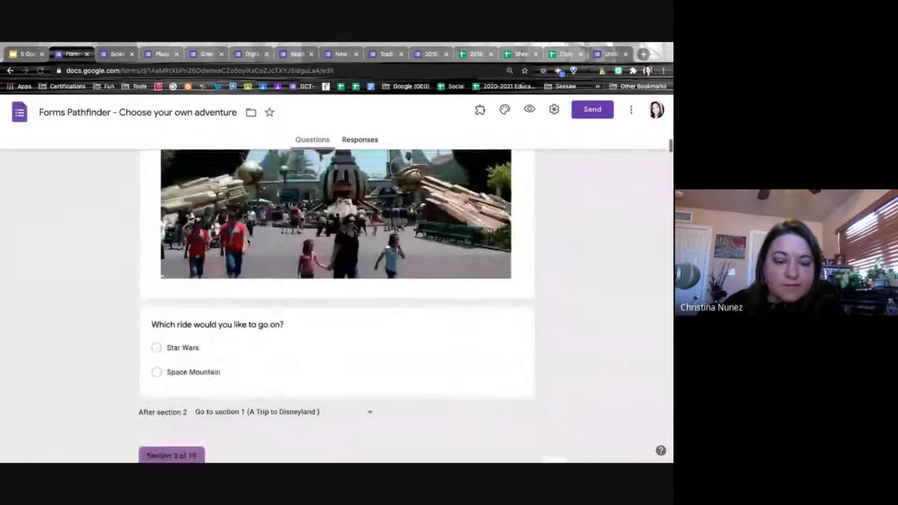
pyautogui.scroll(-2, 248, 241)
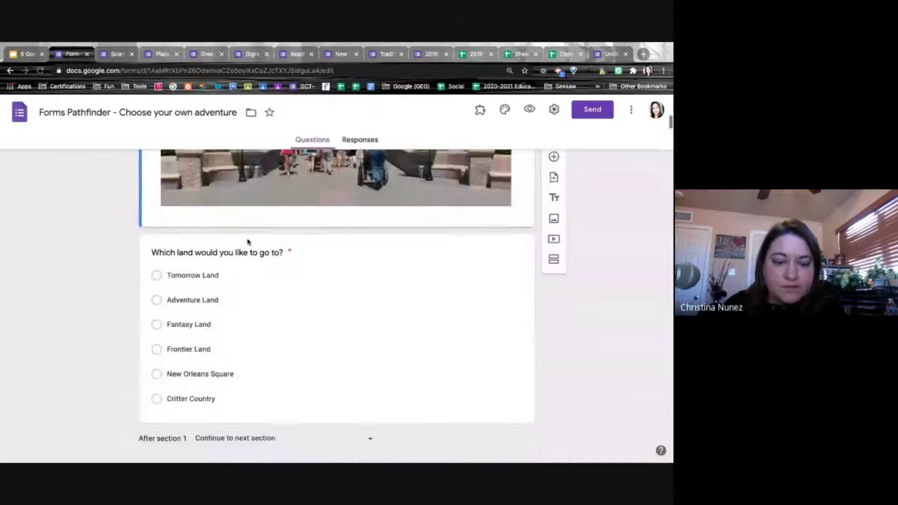
pyautogui.click(248, 242)
pyautogui.click(182, 214)
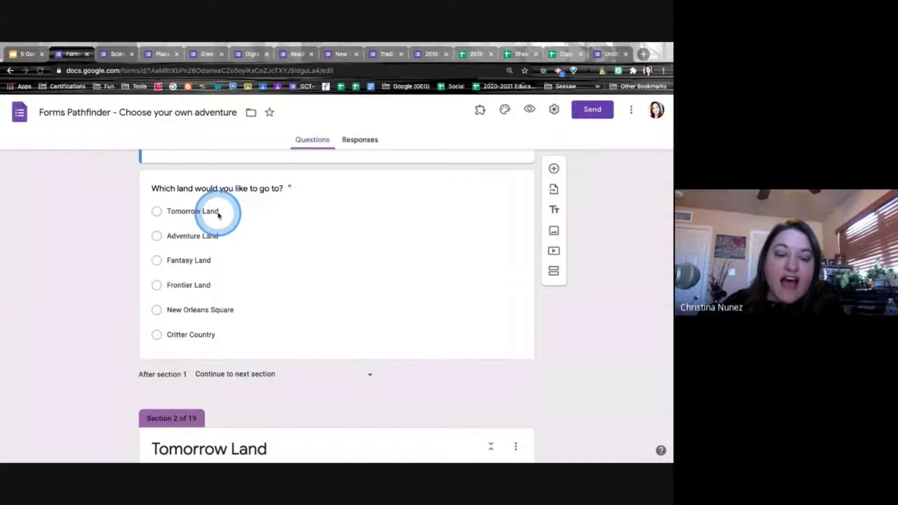
pyautogui.scroll(-1, 290, 280)
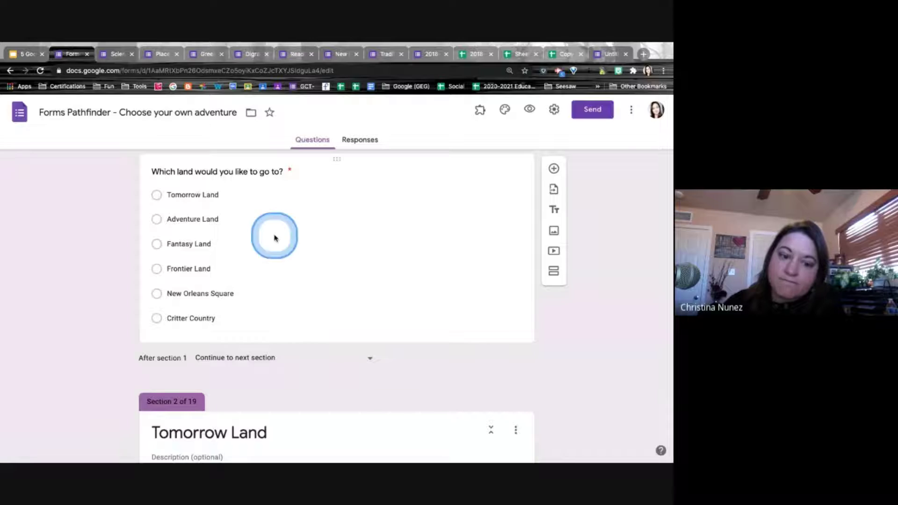
pyautogui.click(274, 238)
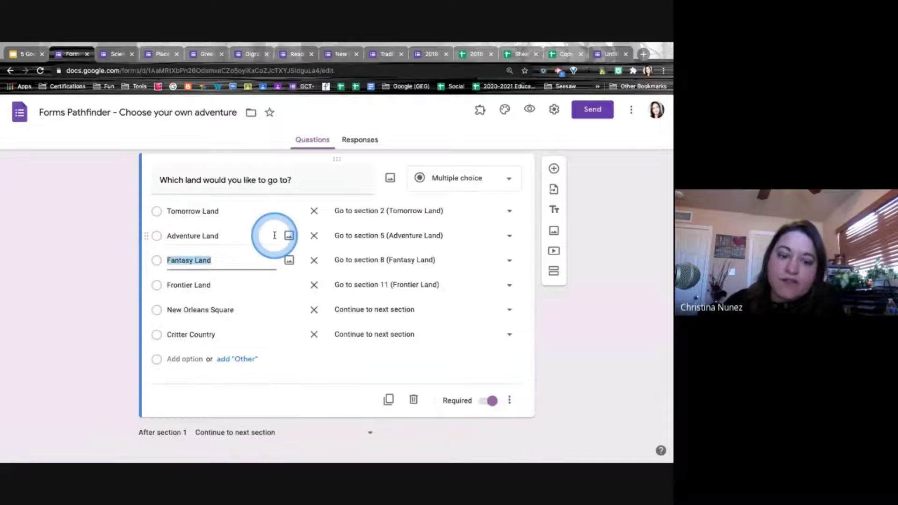
pyautogui.click(181, 357)
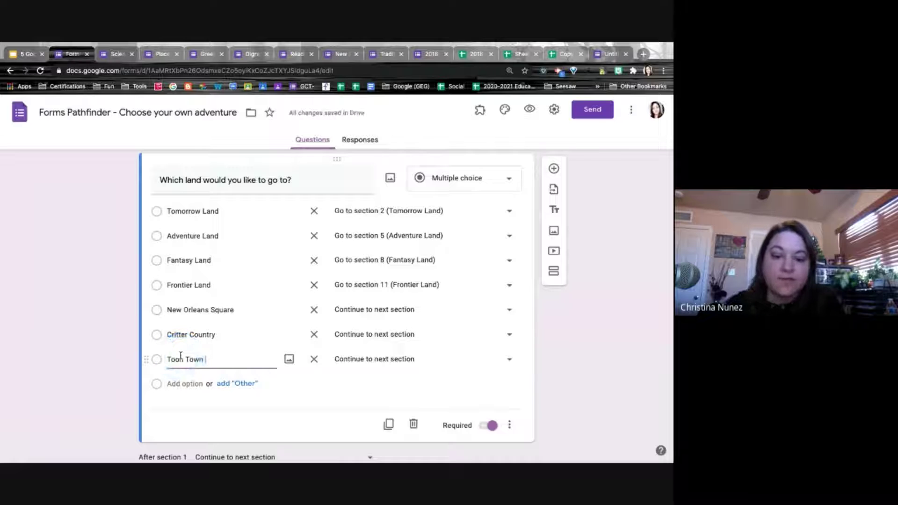
pyautogui.click(335, 319)
pyautogui.click(187, 357)
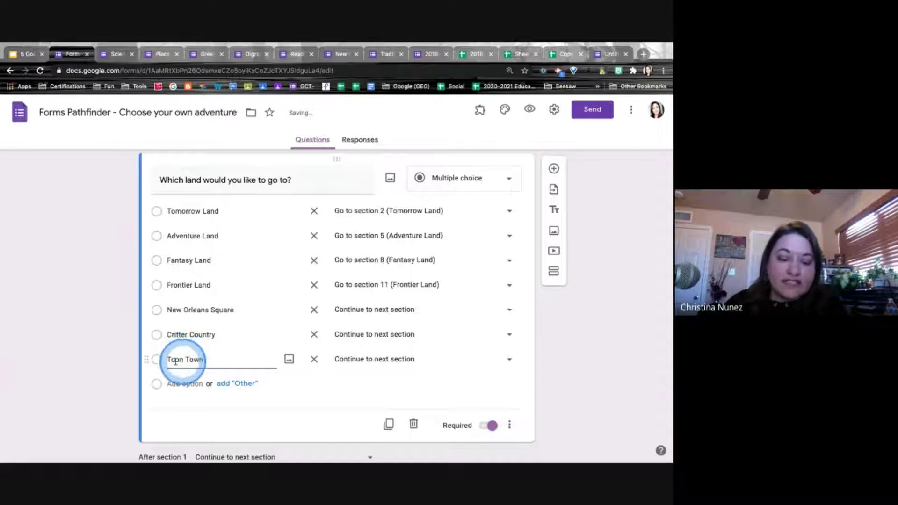
pyautogui.click(209, 362)
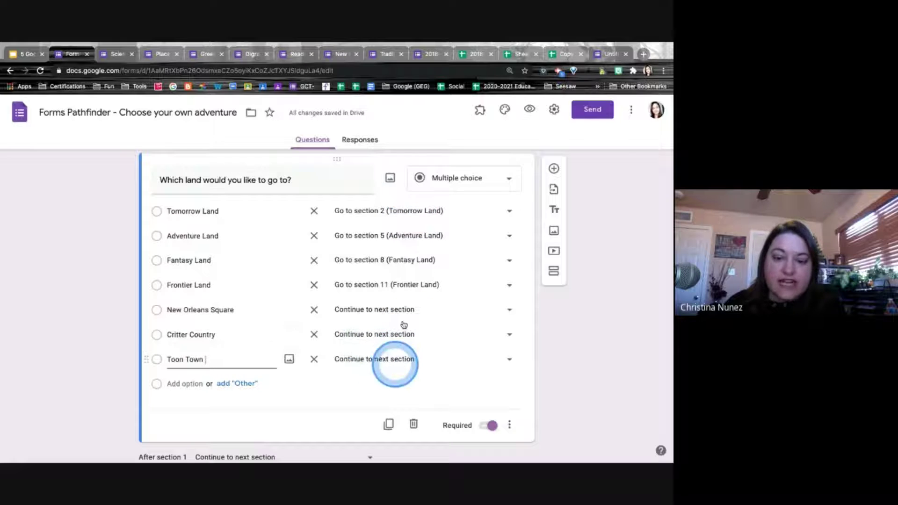
pyautogui.click(597, 330)
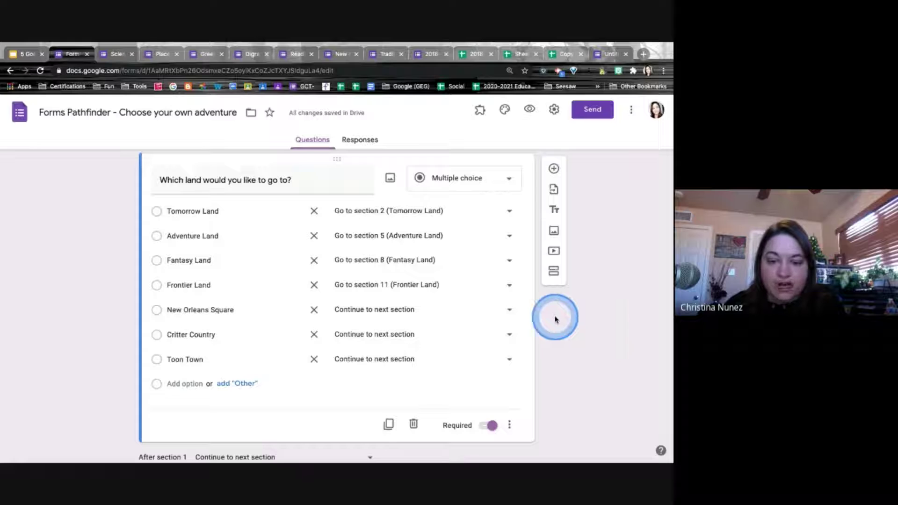
# Add a new section directly after the land question and title it Toon Town
pyautogui.scroll(-1, 497, 328)
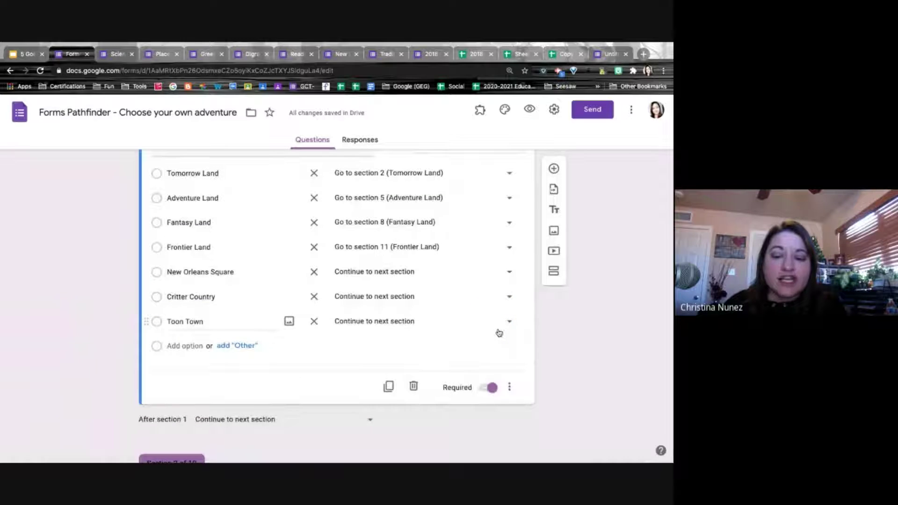
pyautogui.click(509, 275)
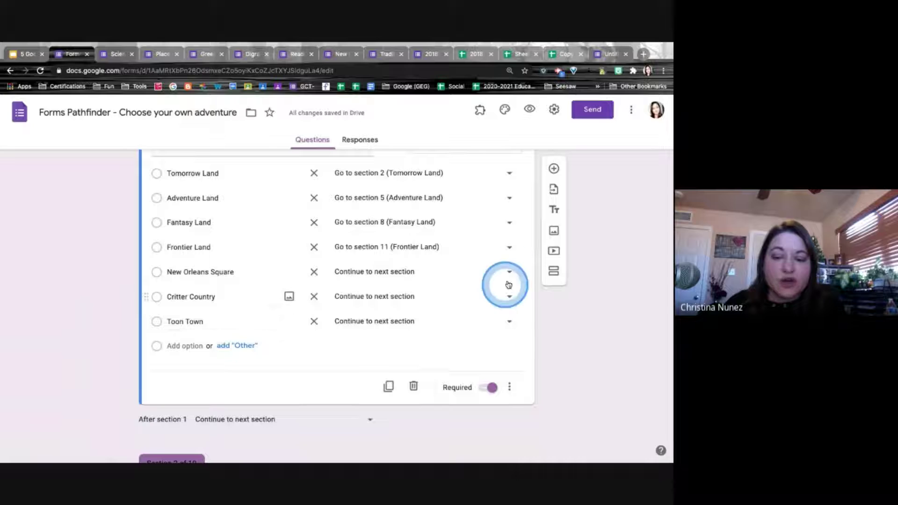
pyautogui.click(554, 273)
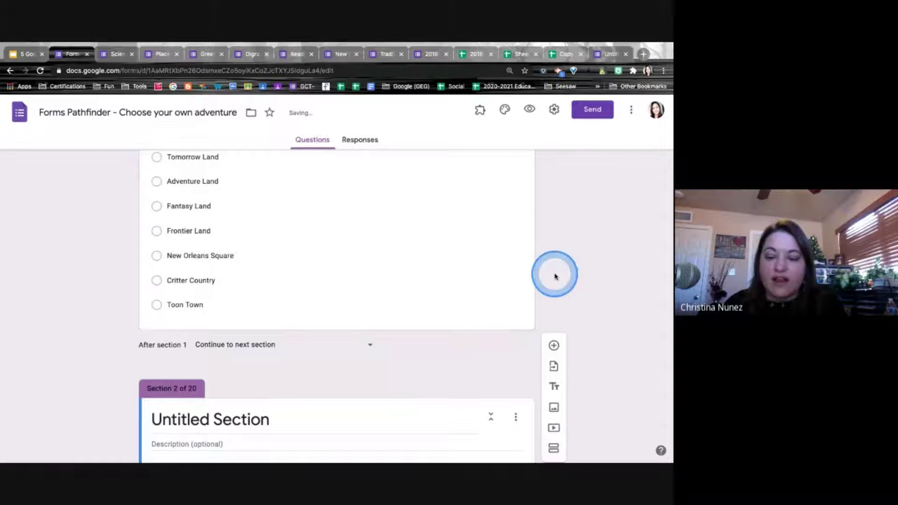
pyautogui.scroll(-3, 398, 381)
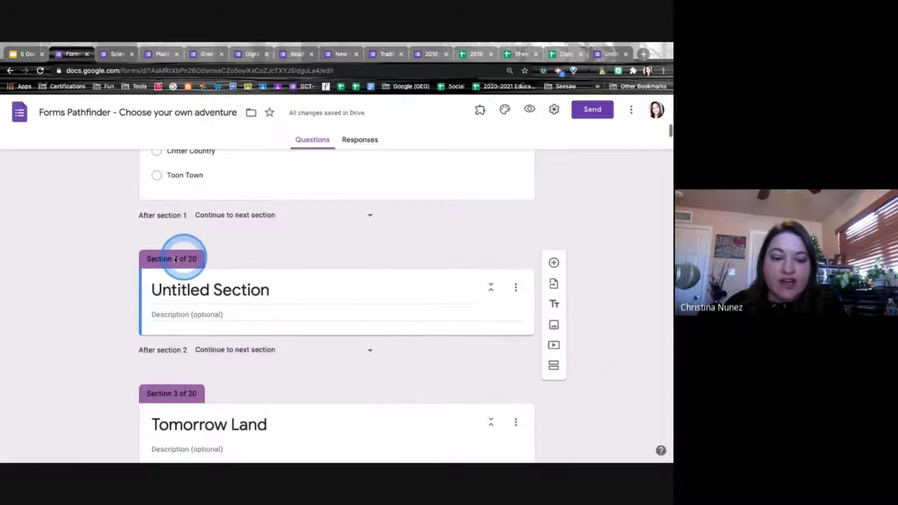
pyautogui.tripleClick(218, 289)
pyautogui.write('Toon Town')
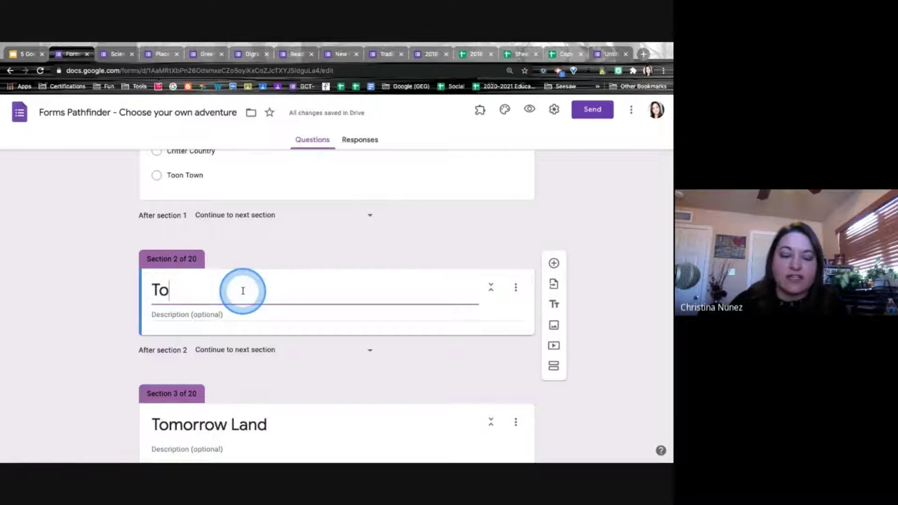
# Enter "Toon Town!!!" as the description of the new Toon Town section
pyautogui.click(234, 315)
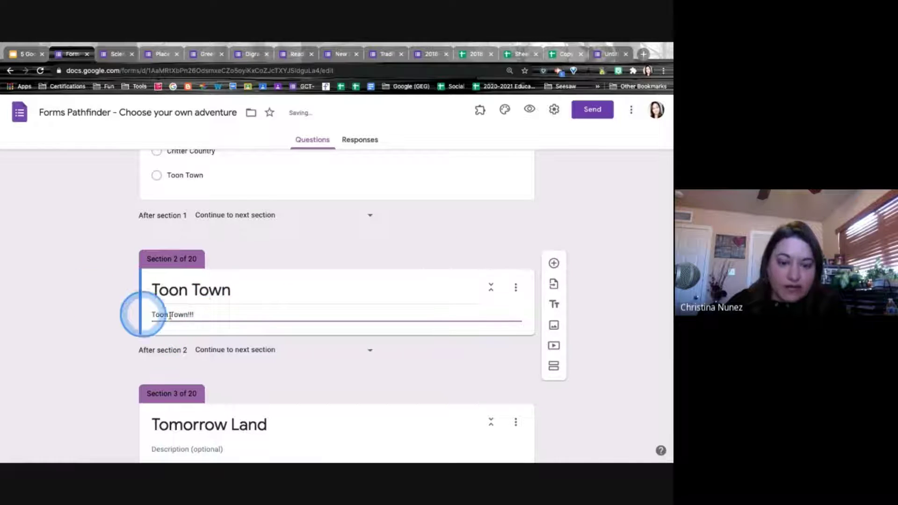
# Turn "Go to section based on answer" off and back on for the "Which land would you like to go to?" question
pyautogui.scroll(3, 341, 261)
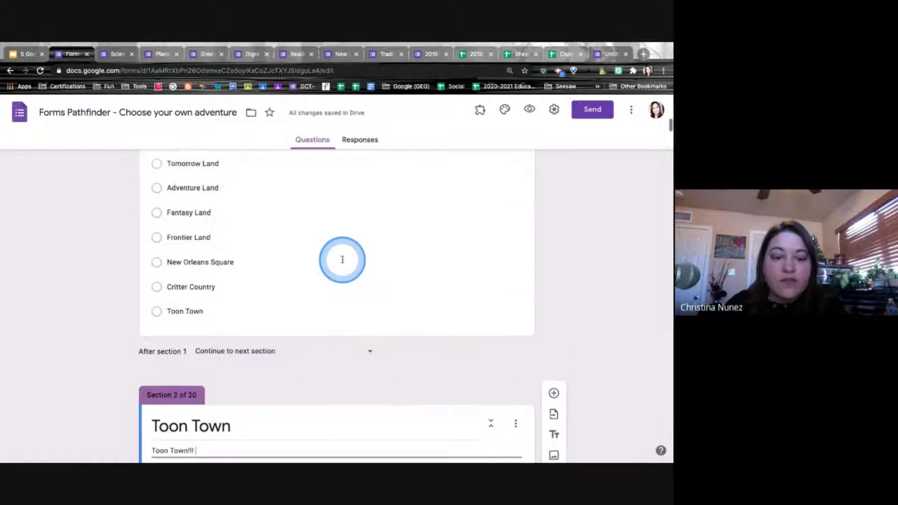
pyautogui.scroll(2, 342, 259)
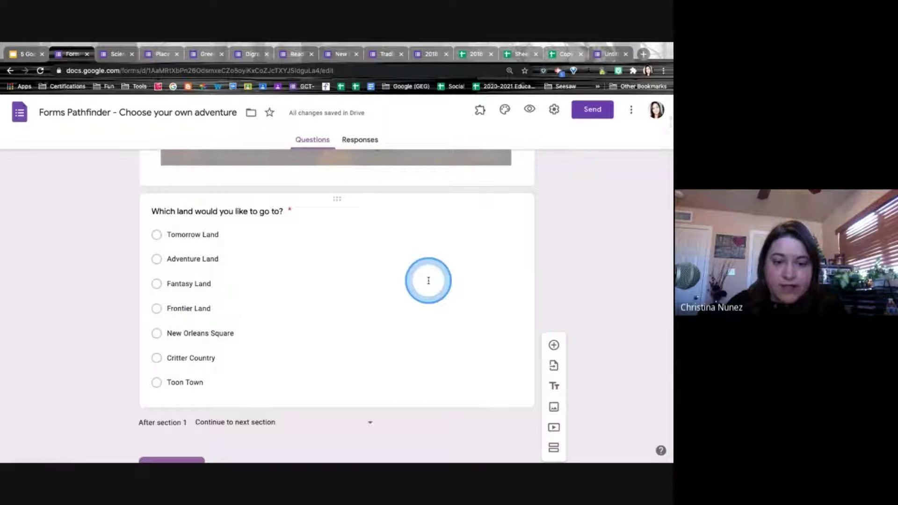
pyautogui.click(183, 359)
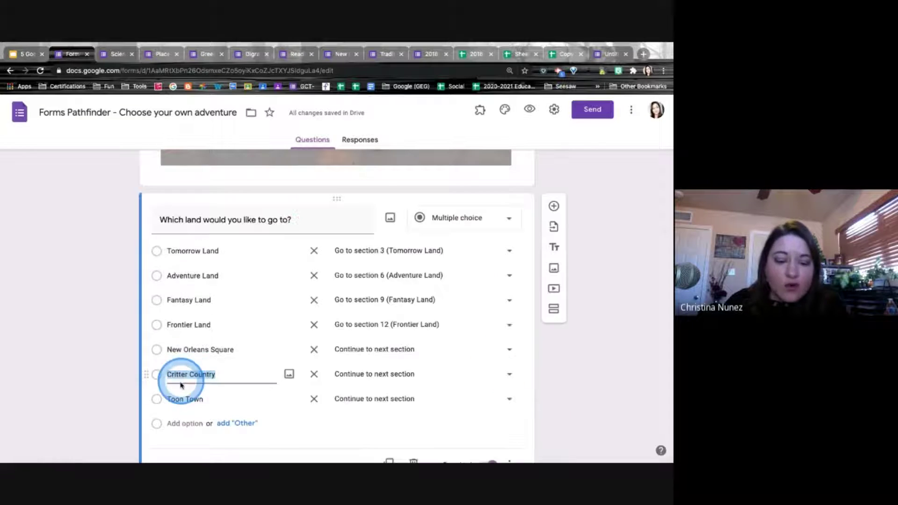
pyautogui.scroll(-1, 481, 348)
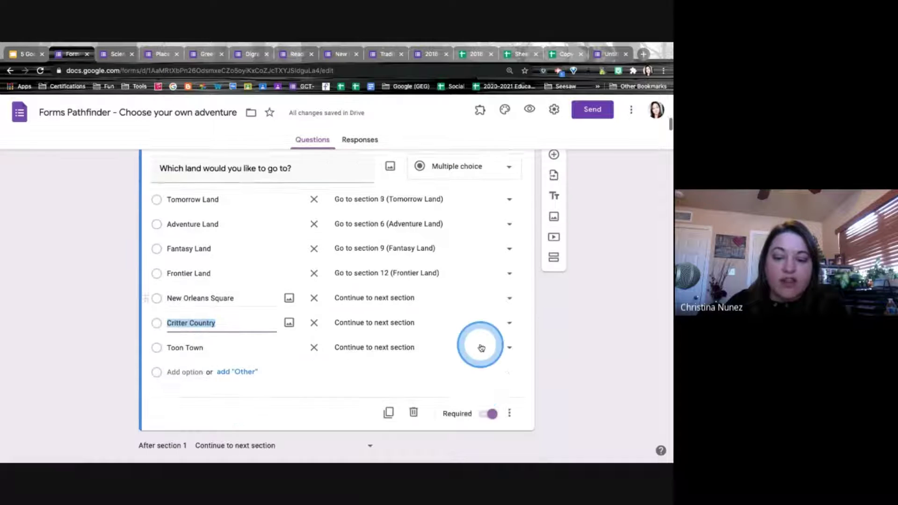
pyautogui.scroll(-1, 481, 347)
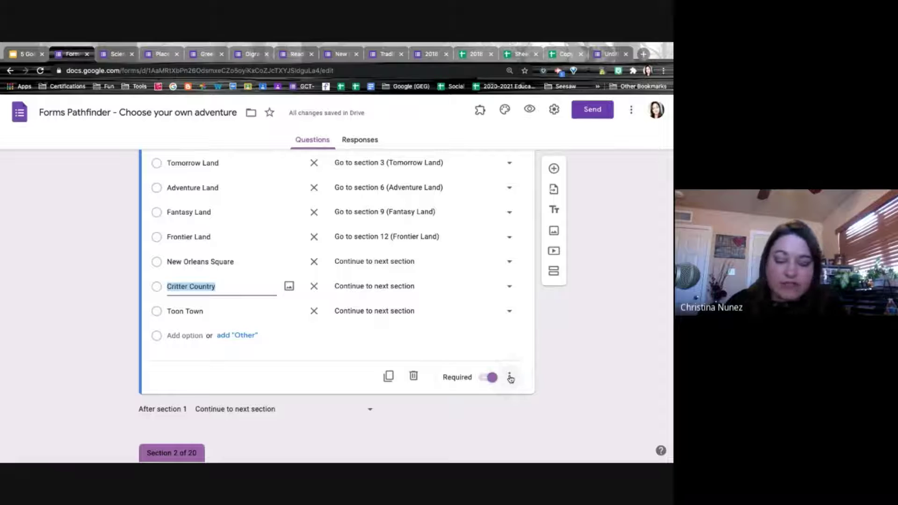
pyautogui.click(511, 378)
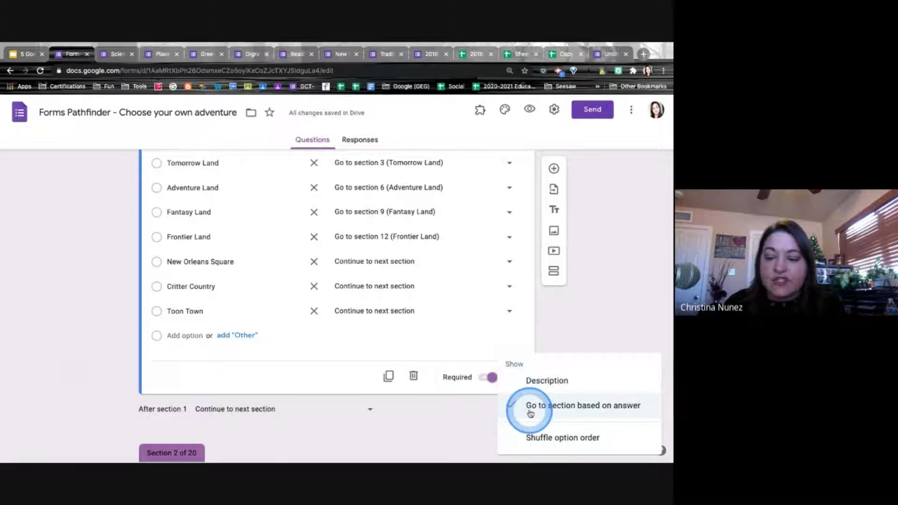
pyautogui.click(586, 417)
pyautogui.click(483, 309)
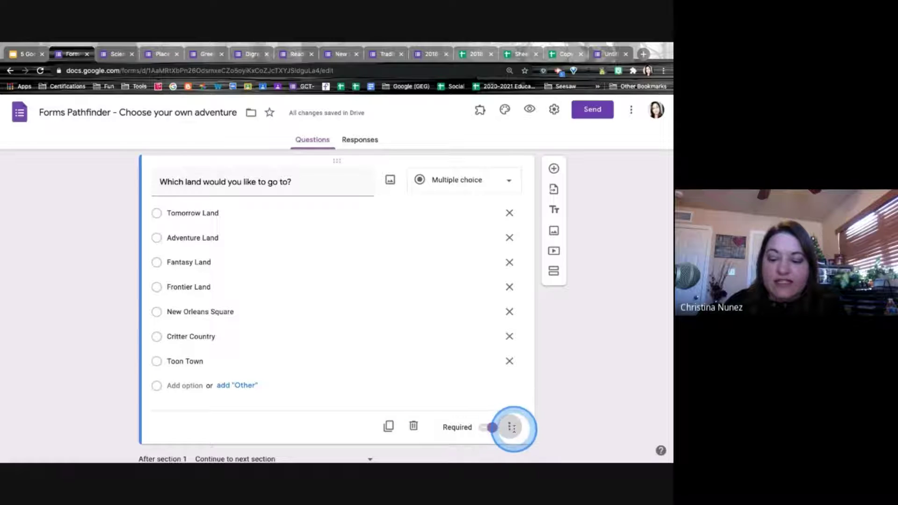
pyautogui.click(512, 427)
pyautogui.click(537, 402)
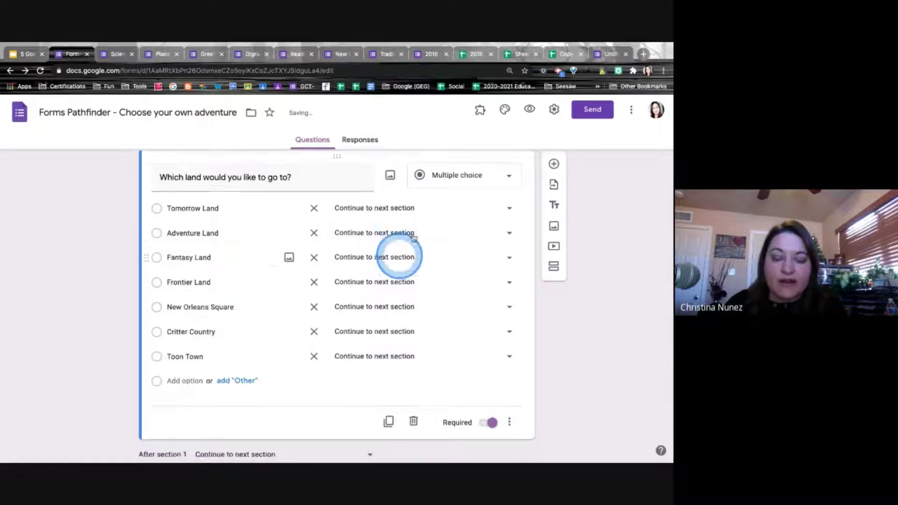
# Route the Tomorrow Land answer to section 3 (Tomorrow Land) and the Adventure Land answer to section 6 (Adventure Land)
pyautogui.click(401, 207)
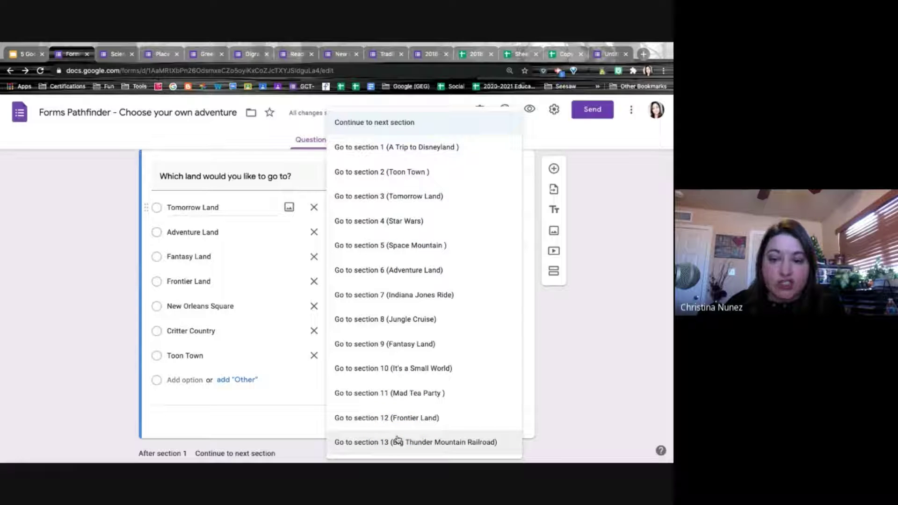
pyautogui.click(394, 195)
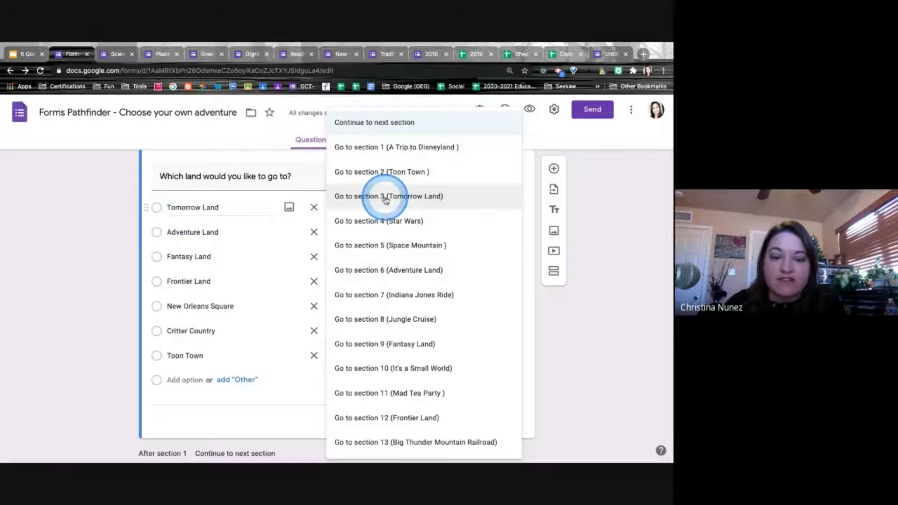
pyautogui.click(193, 213)
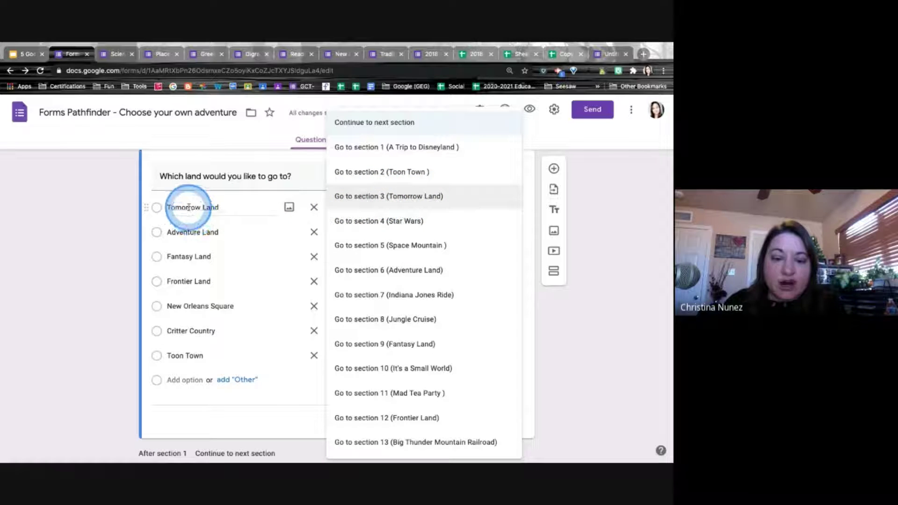
pyautogui.click(400, 208)
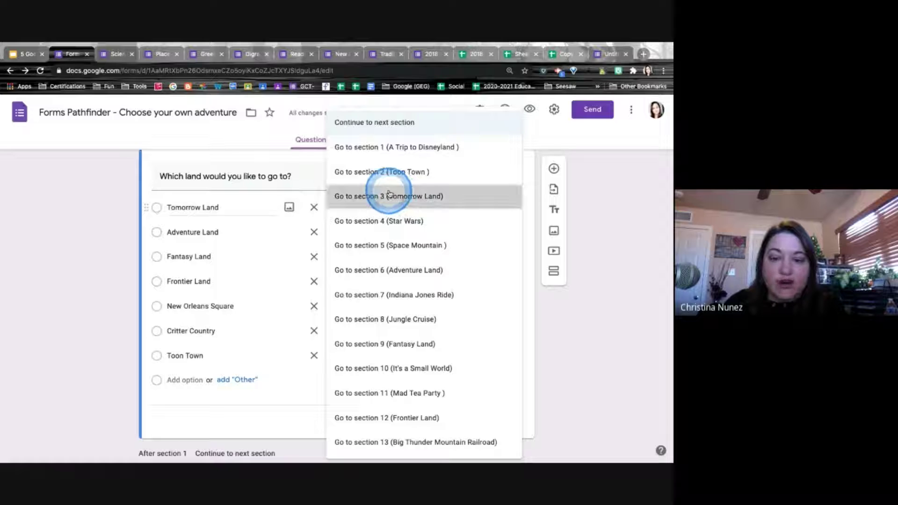
pyautogui.click(510, 233)
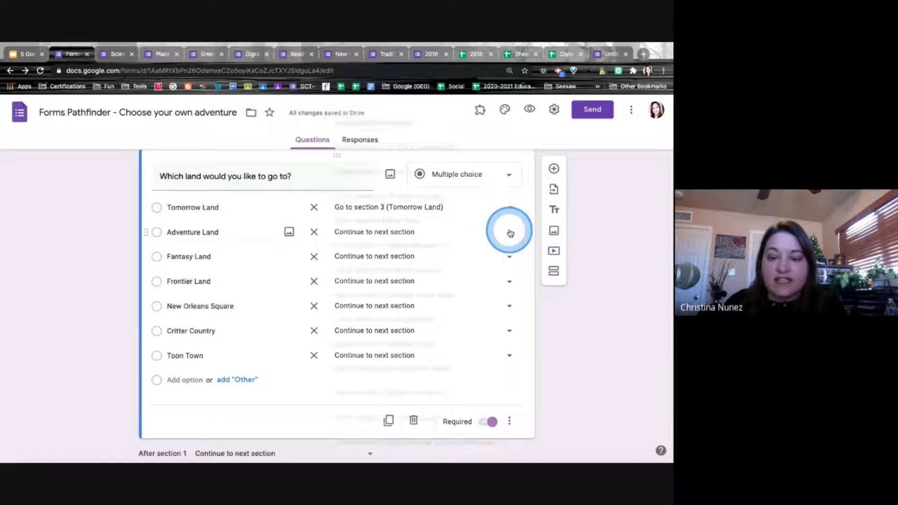
pyautogui.click(435, 155)
pyautogui.click(427, 271)
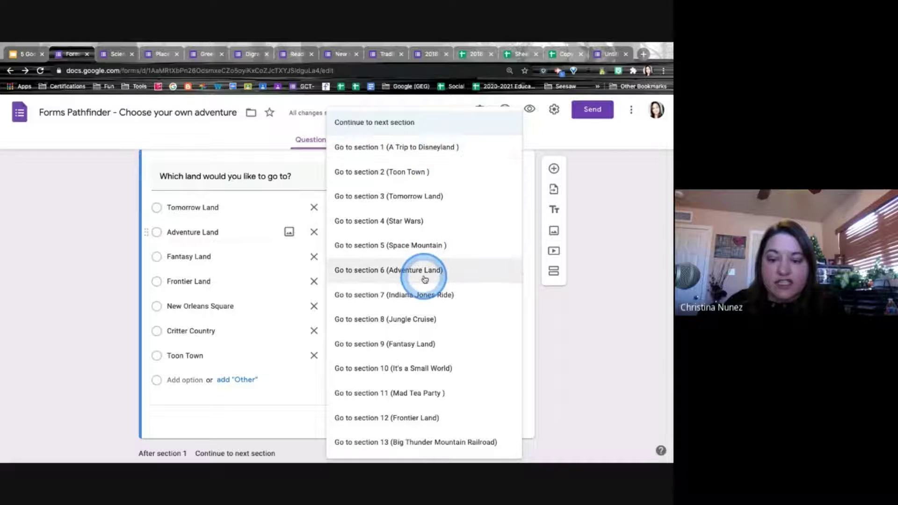
# Route the Fantasy Land answer to section 9 (Fantasy Land) and the Frontier Land answer to section 12 (Frontier Land)
pyautogui.click(508, 257)
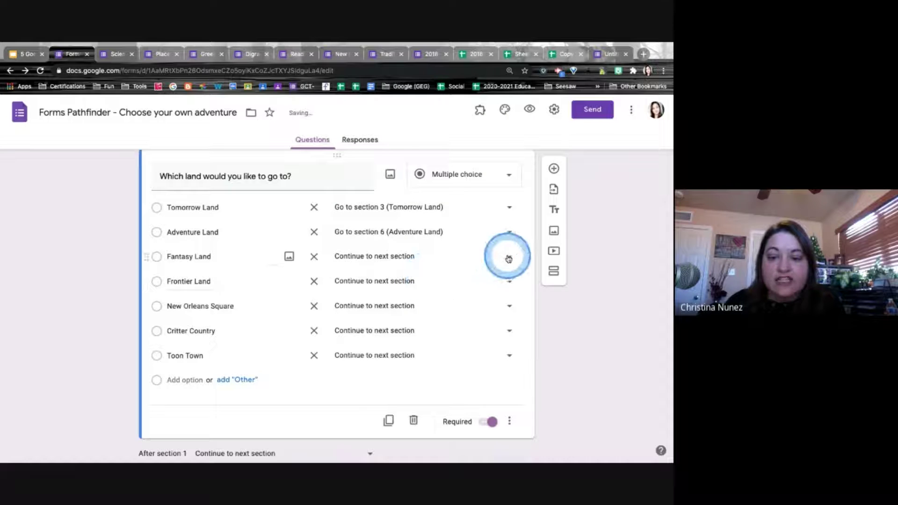
pyautogui.click(407, 280)
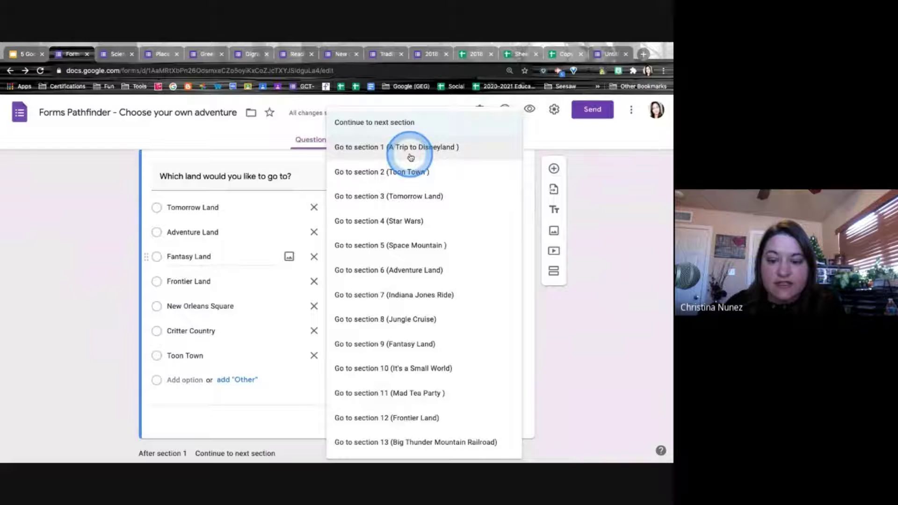
pyautogui.click(400, 347)
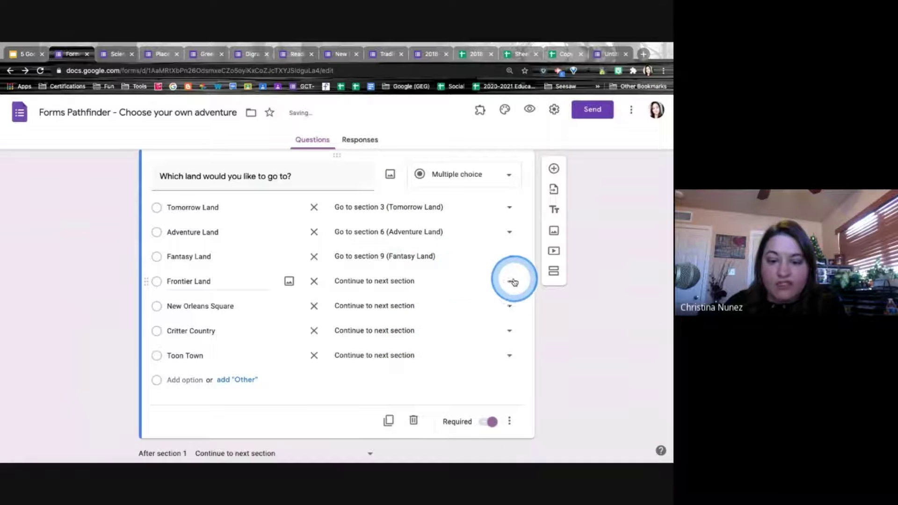
pyautogui.click(511, 281)
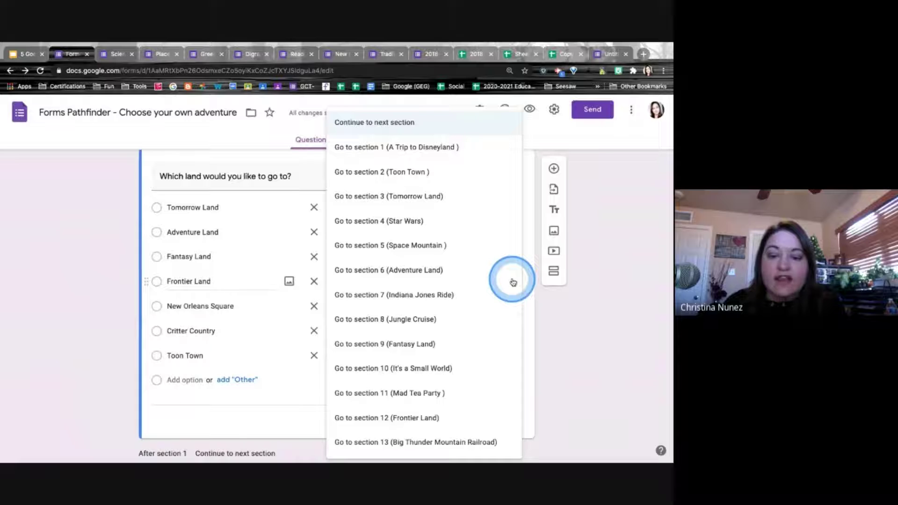
pyautogui.click(416, 418)
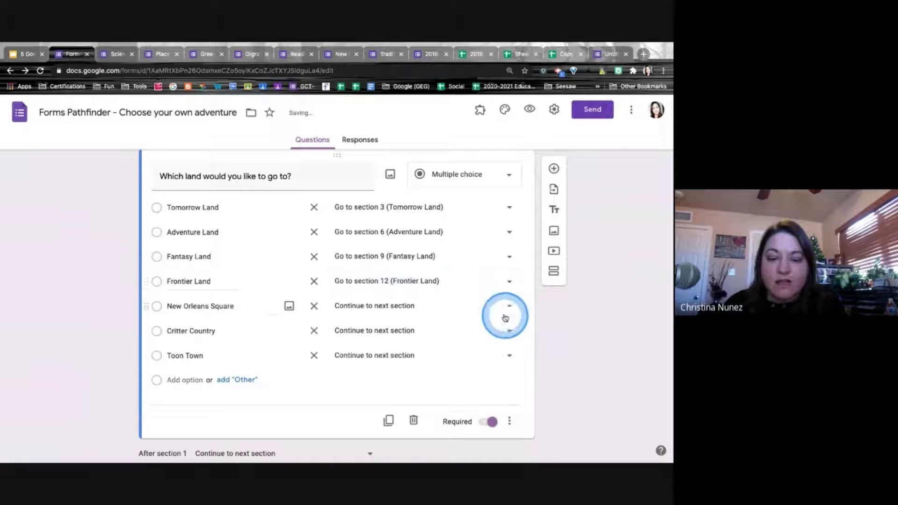
# Route the New Orleans Square answer to section 15 (New Orleans Square)
pyautogui.click(510, 306)
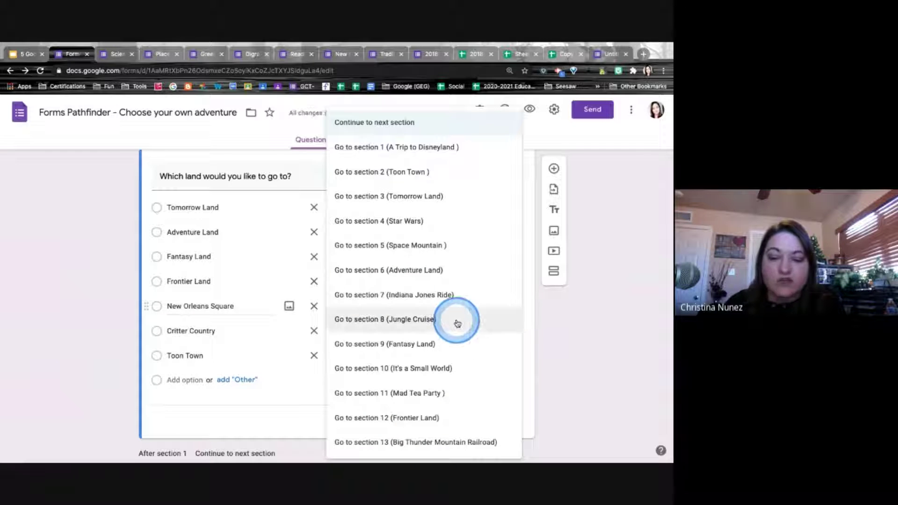
pyautogui.click(432, 423)
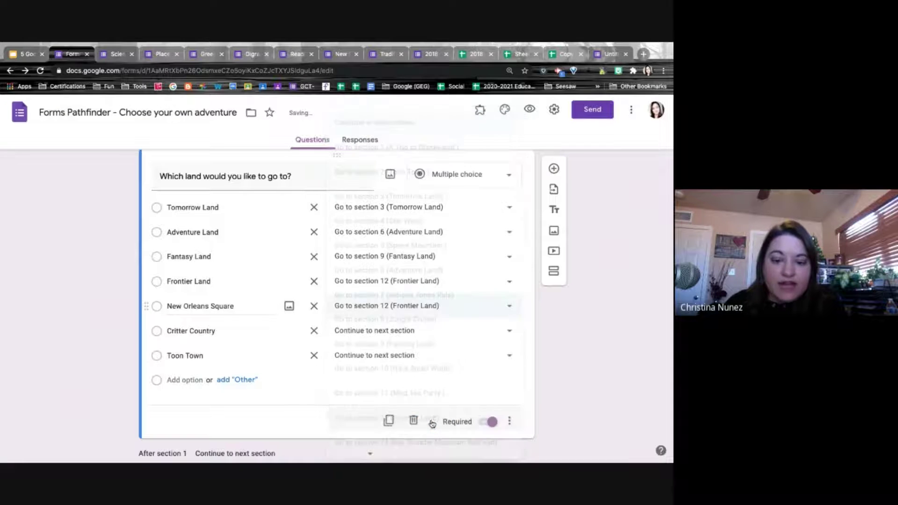
pyautogui.click(507, 307)
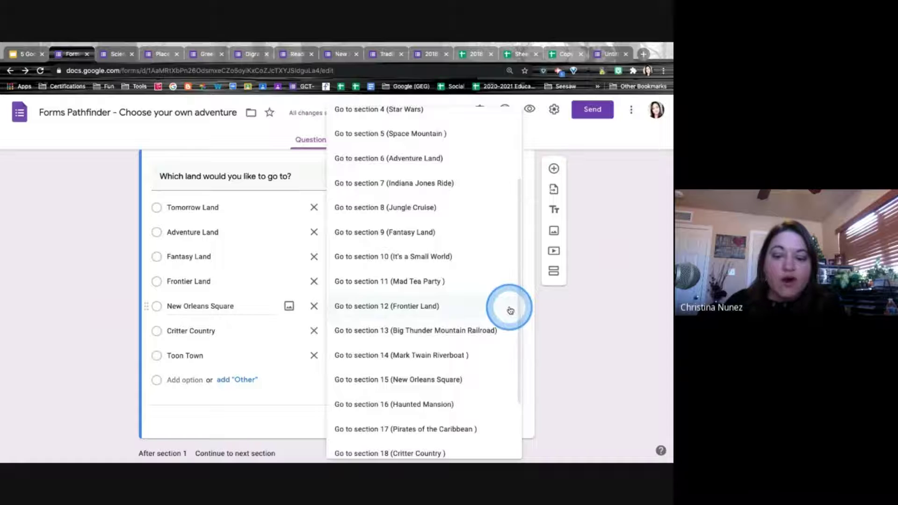
pyautogui.click(461, 378)
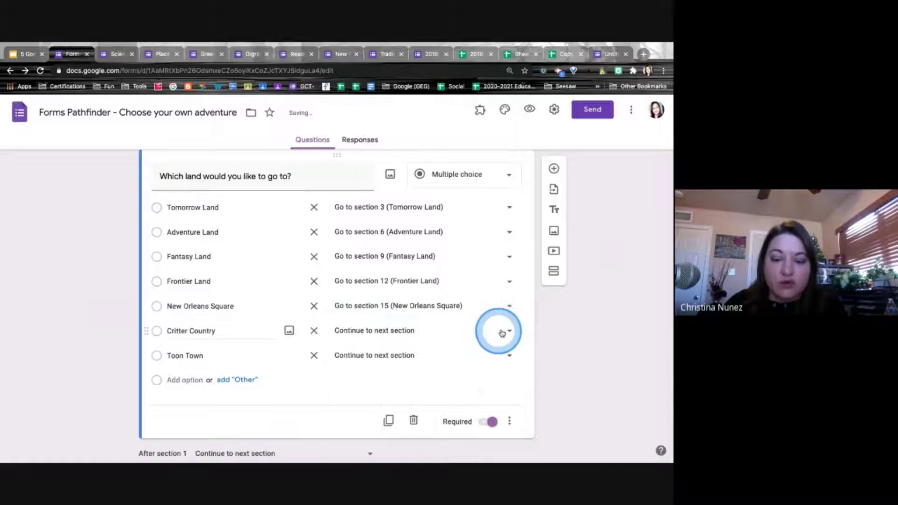
pyautogui.click(506, 331)
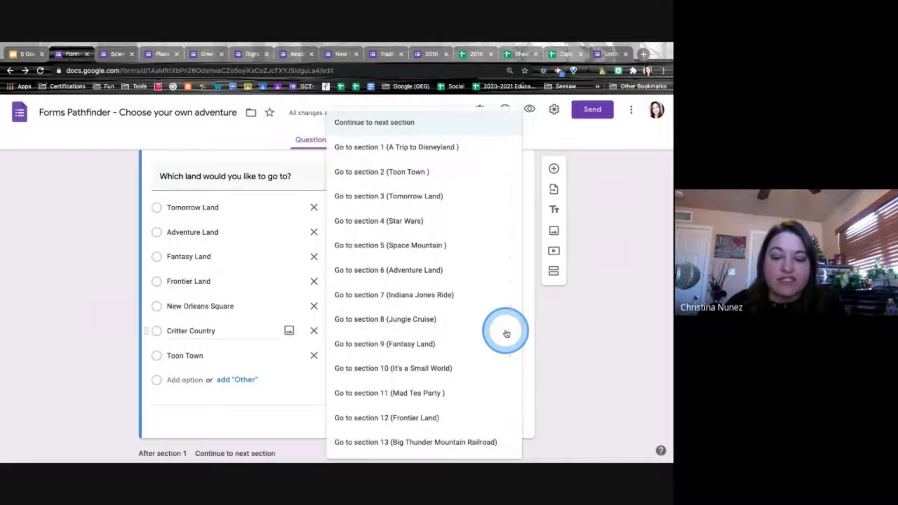
pyautogui.click(434, 281)
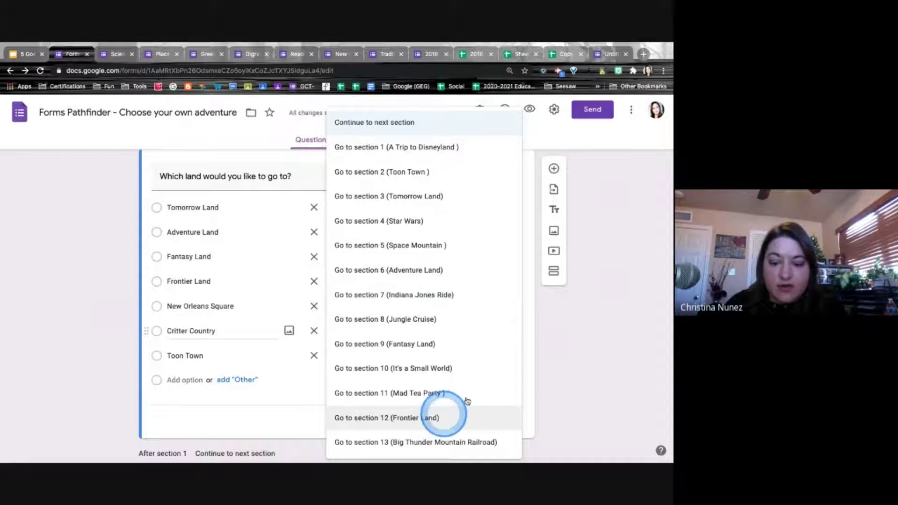
pyautogui.scroll(-3, 446, 363)
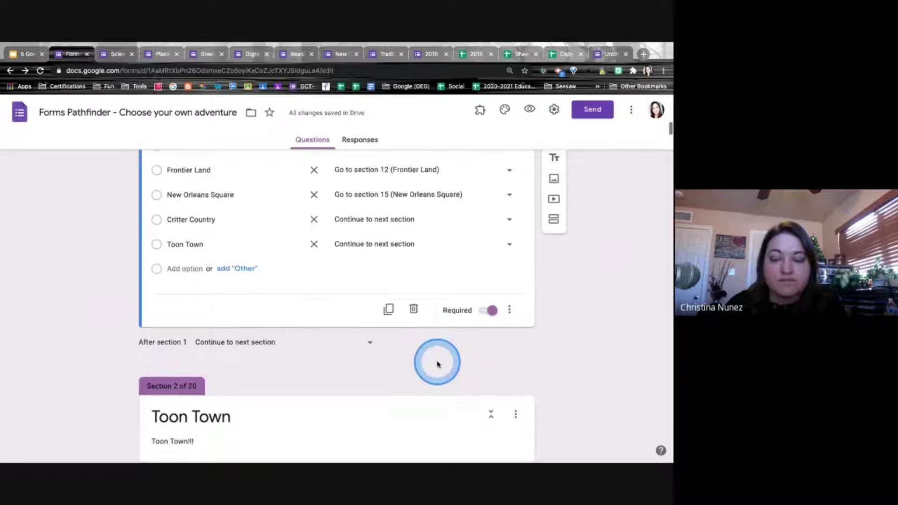
# Remove the Toon Town option from the land question and delete the Toon Town section
pyautogui.click(315, 245)
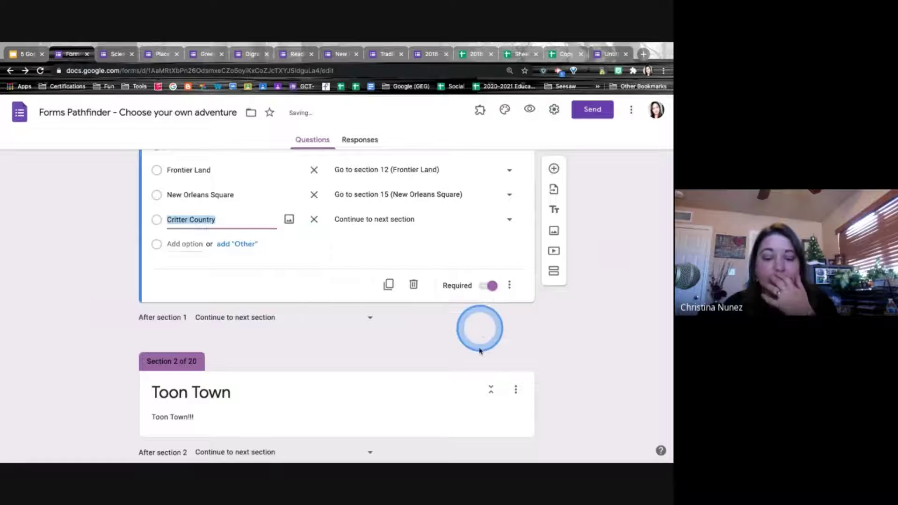
pyautogui.scroll(-1, 479, 348)
pyautogui.click(486, 370)
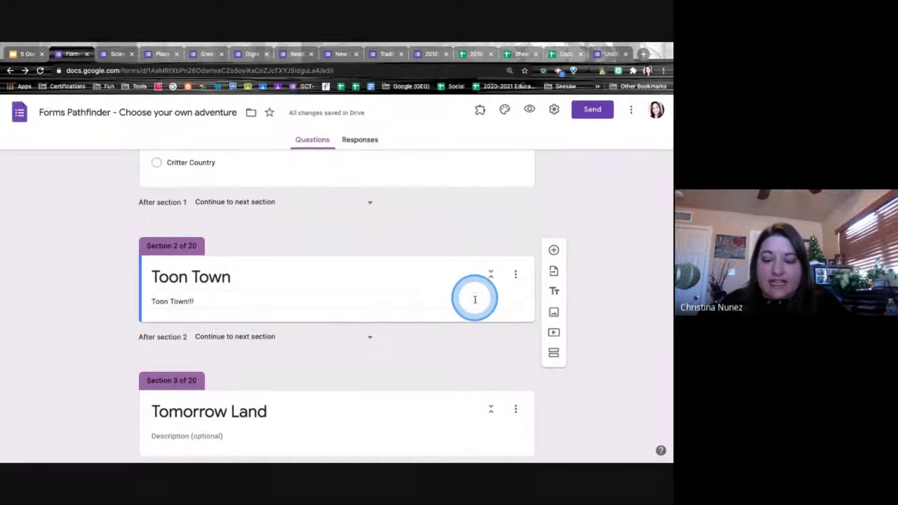
pyautogui.click(517, 274)
pyautogui.click(530, 356)
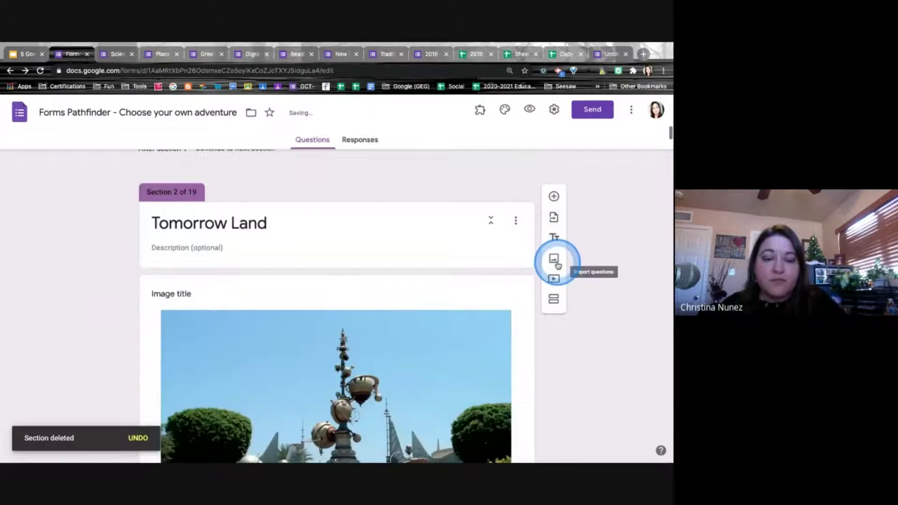
# Review the destinations available after section 1, down to Submit form, and keep Continue to next section
pyautogui.scroll(3, 556, 264)
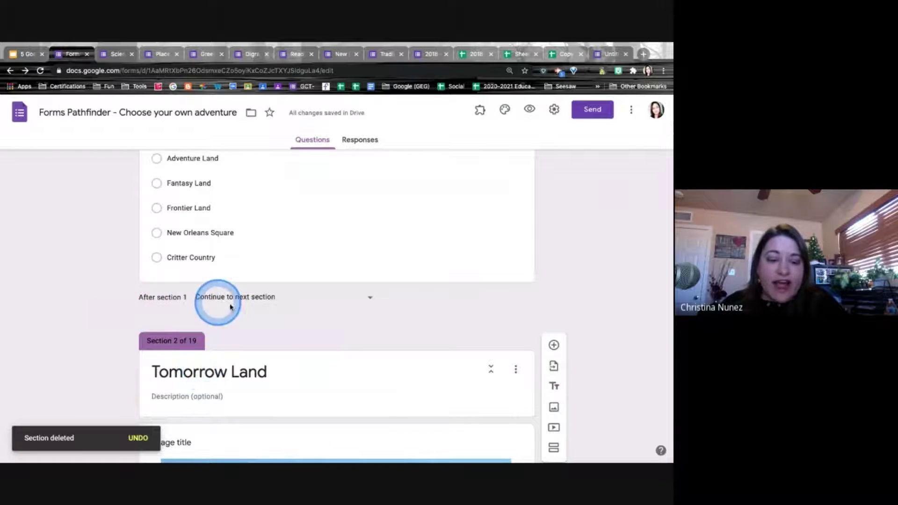
pyautogui.click(250, 300)
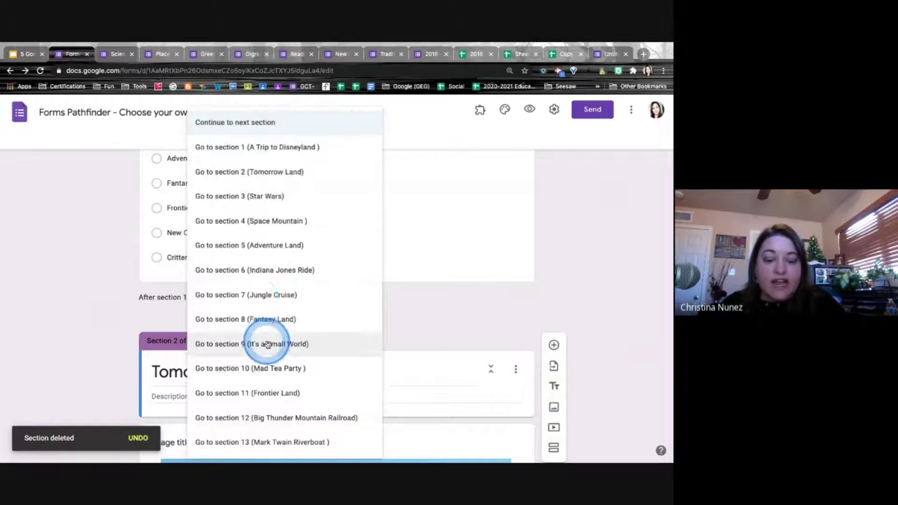
pyautogui.scroll(-3, 268, 344)
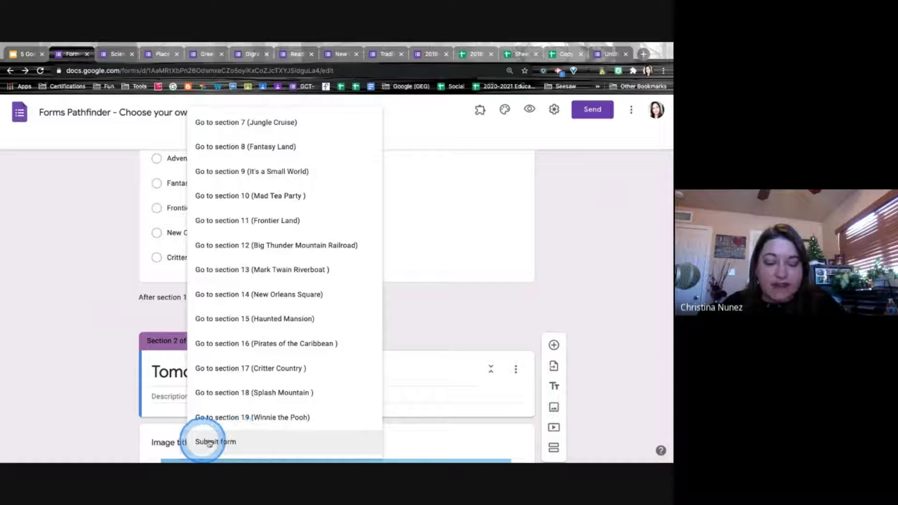
pyautogui.scroll(-12, 260, 295)
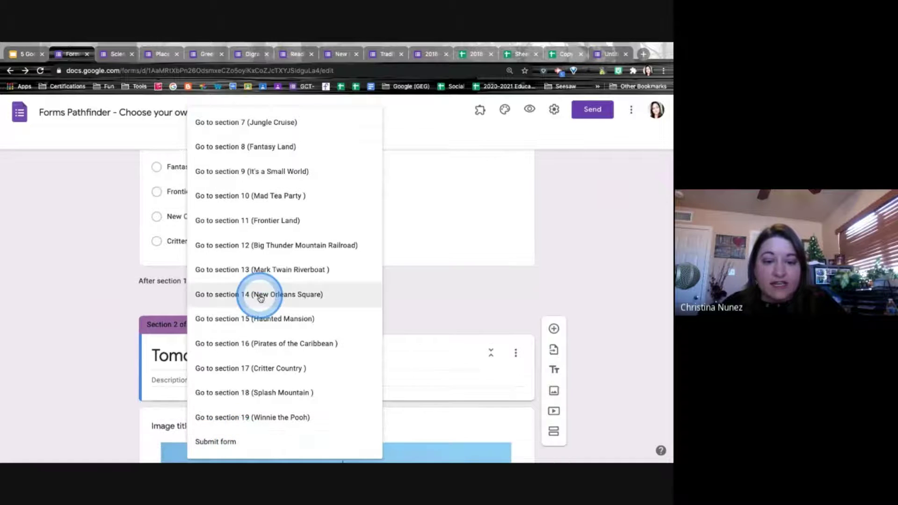
pyautogui.scroll(4, 260, 296)
pyautogui.click(239, 127)
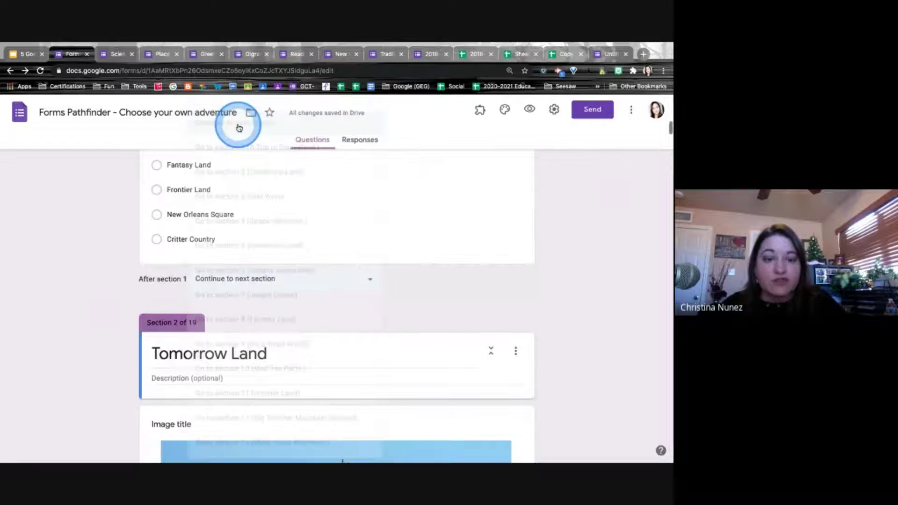
# Preview the A Trip to Disneyland form, check the land question's answer choices, and close the preview
pyautogui.scroll(-1, 320, 226)
pyautogui.scroll(1, 262, 243)
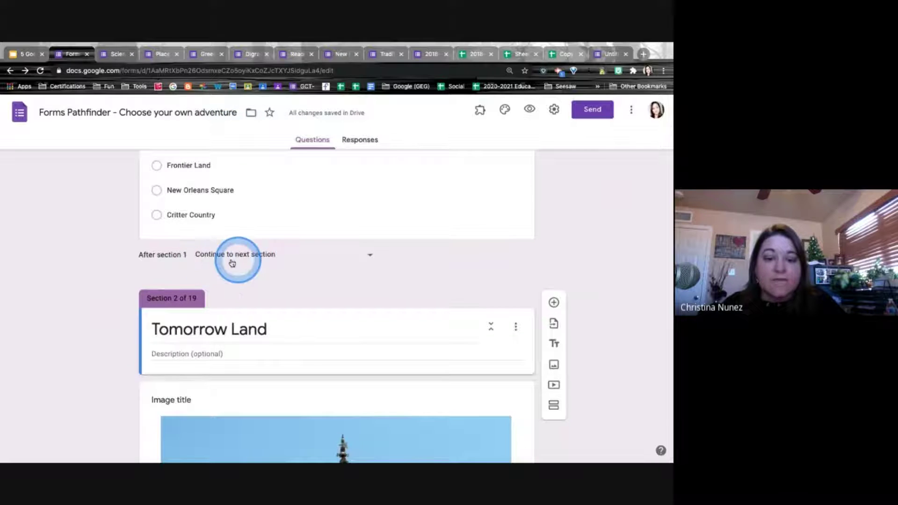
pyautogui.scroll(-1, 286, 267)
pyautogui.scroll(3, 287, 264)
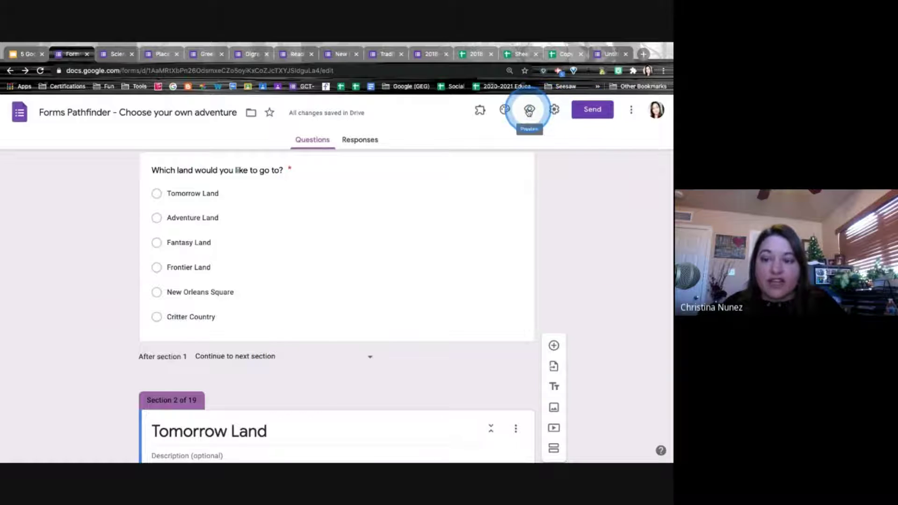
pyautogui.click(528, 109)
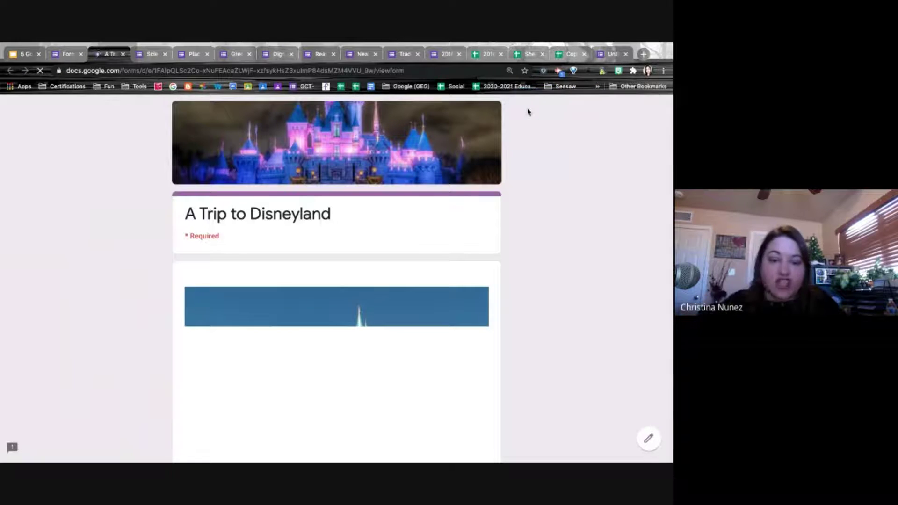
pyautogui.scroll(-8, 490, 148)
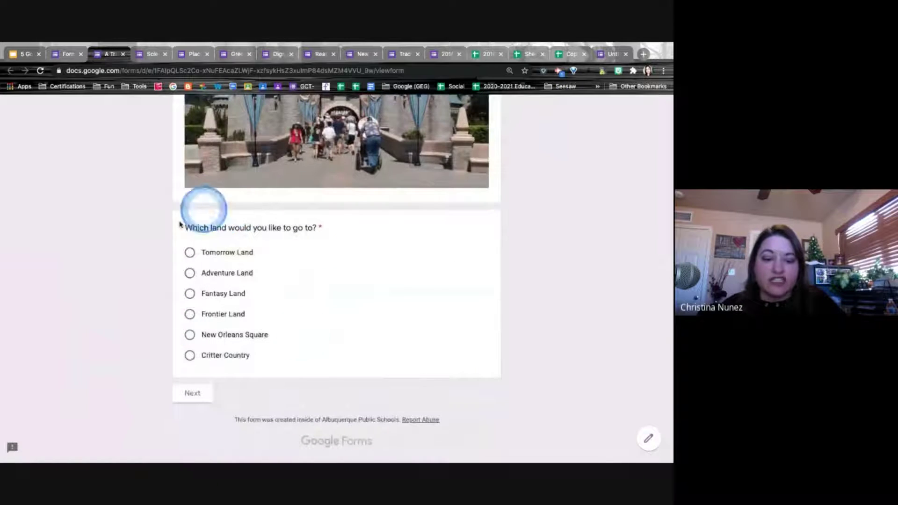
pyautogui.click(122, 54)
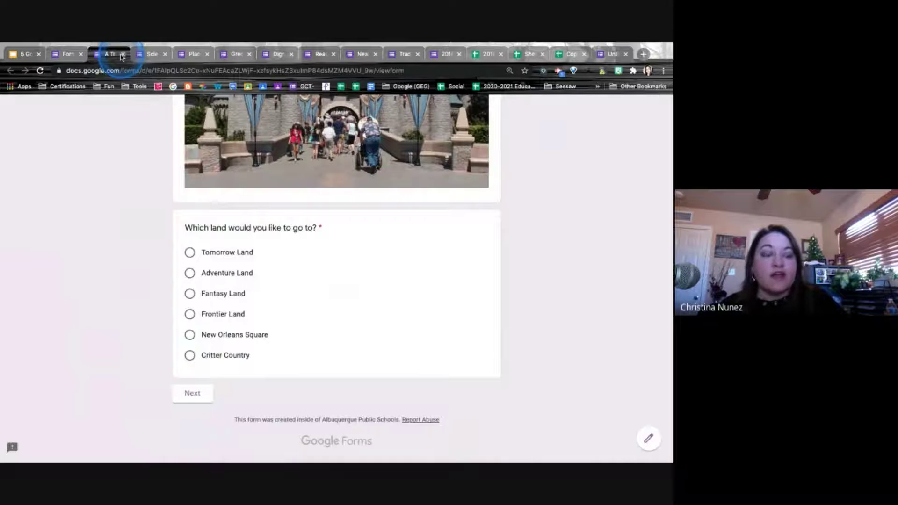
# Go back to the Create Branching Assignments slide, then open the questions of the Science Lessons branching example form
pyautogui.click(22, 56)
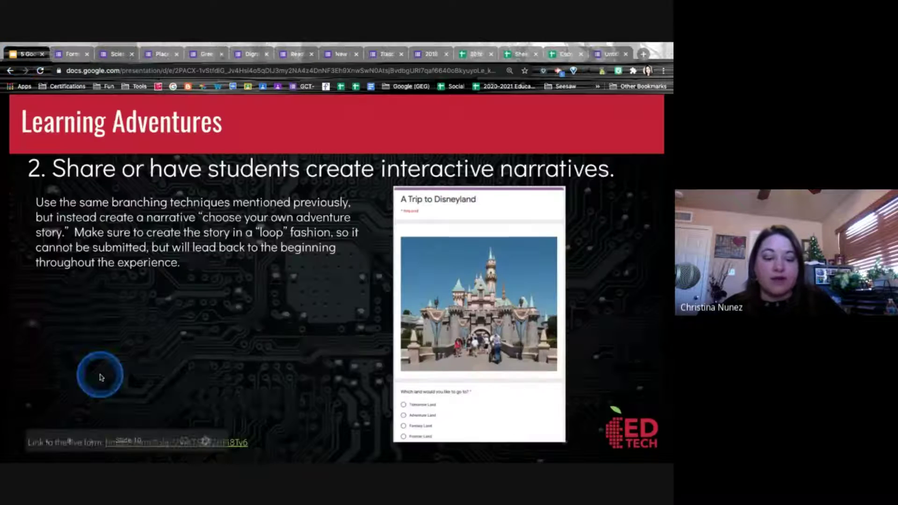
pyautogui.click(48, 440)
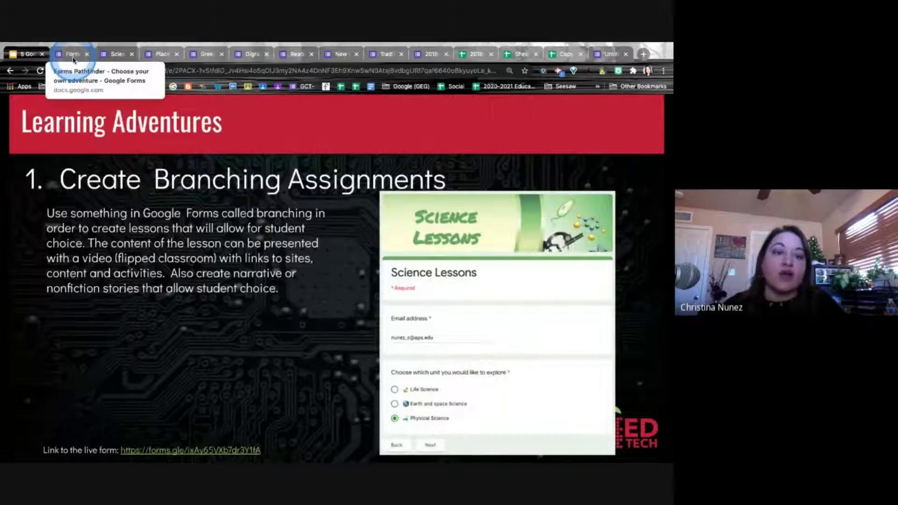
pyautogui.click(114, 57)
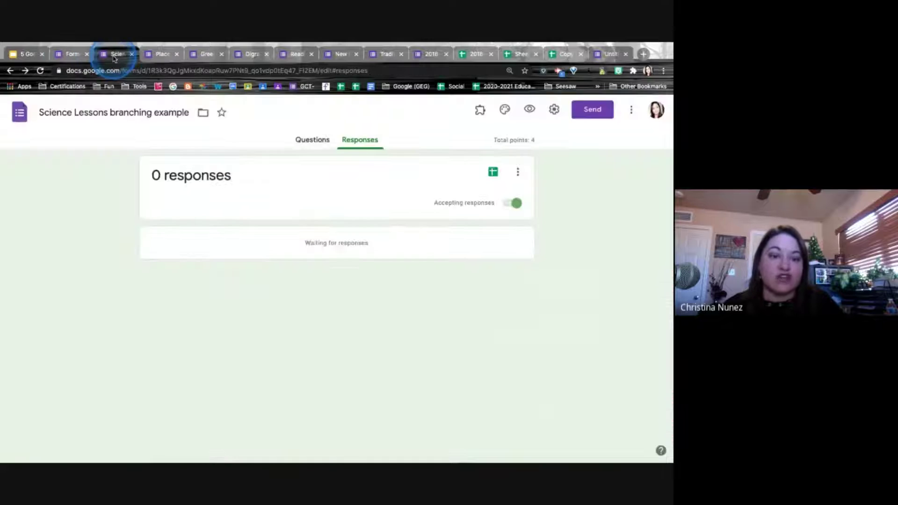
pyautogui.click(315, 146)
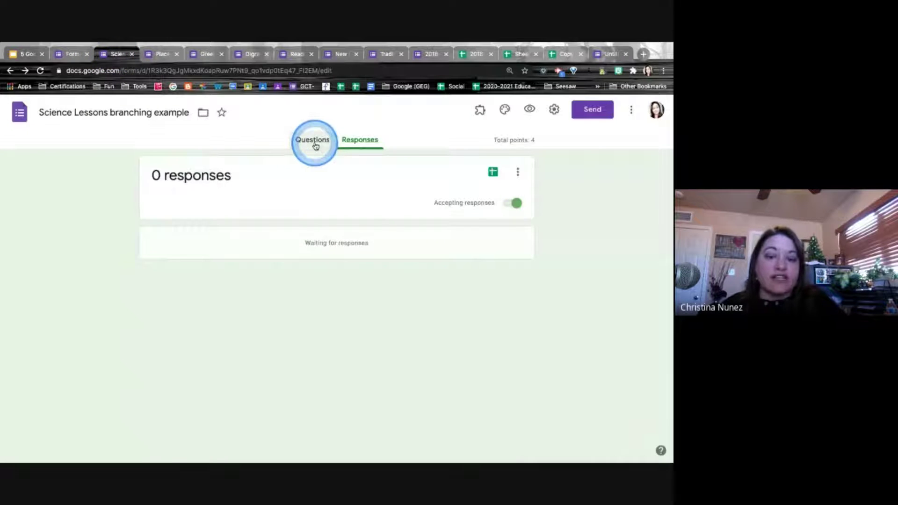
# Examine the unit question's section routing and the Life Science and Ecology sections, down to the destination set after section 3
pyautogui.scroll(-5, 441, 305)
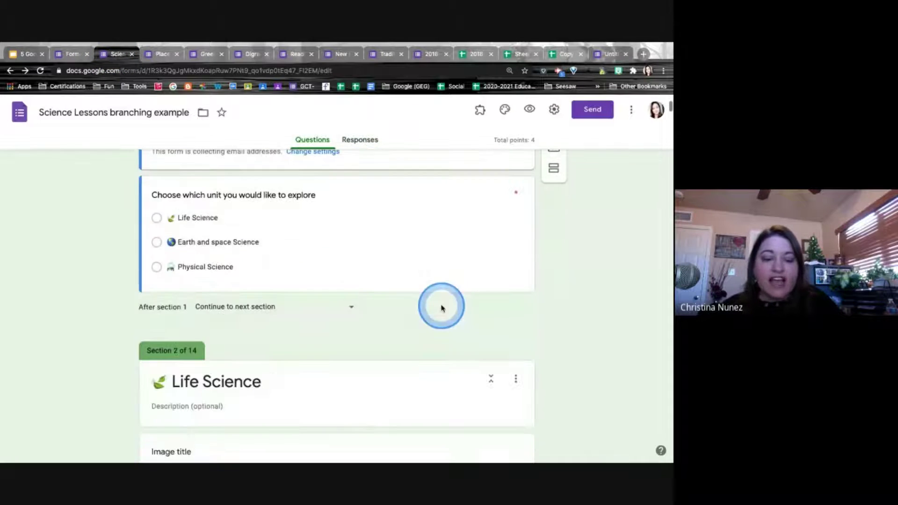
pyautogui.click(197, 224)
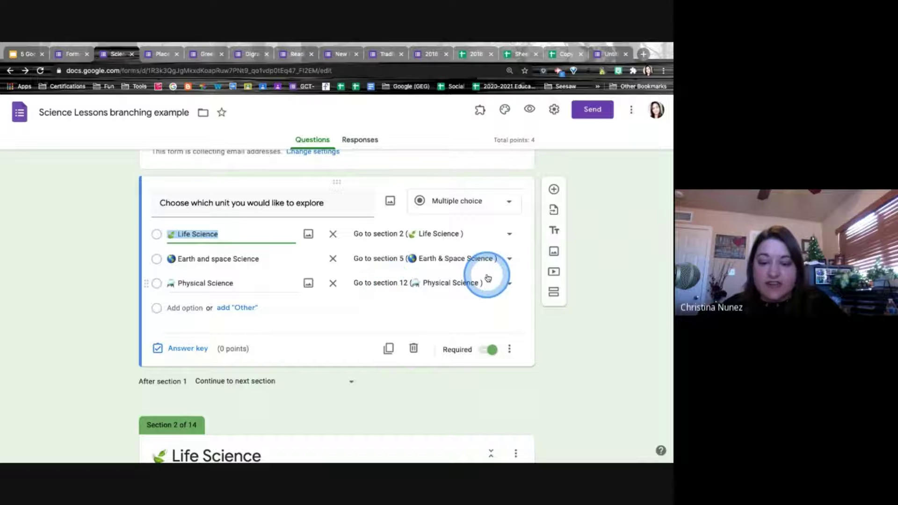
pyautogui.scroll(-4, 487, 276)
pyautogui.scroll(-2, 487, 277)
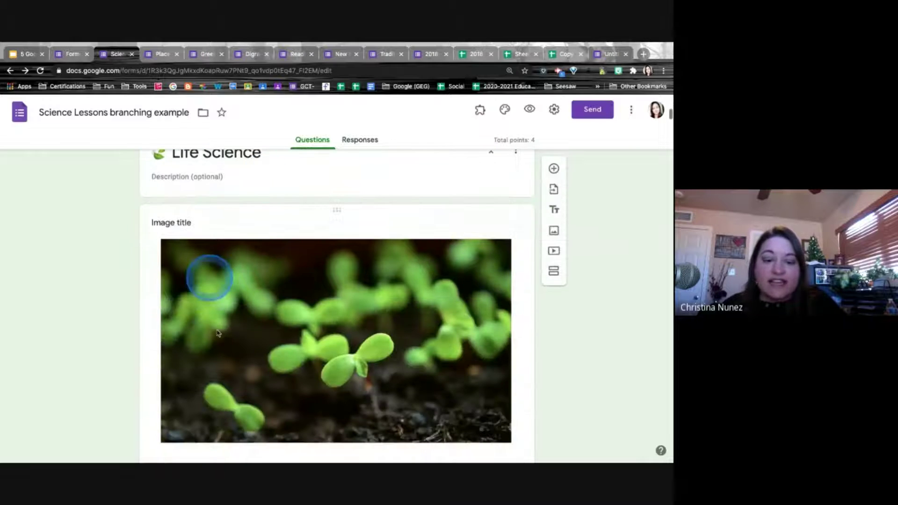
pyautogui.scroll(-5, 335, 306)
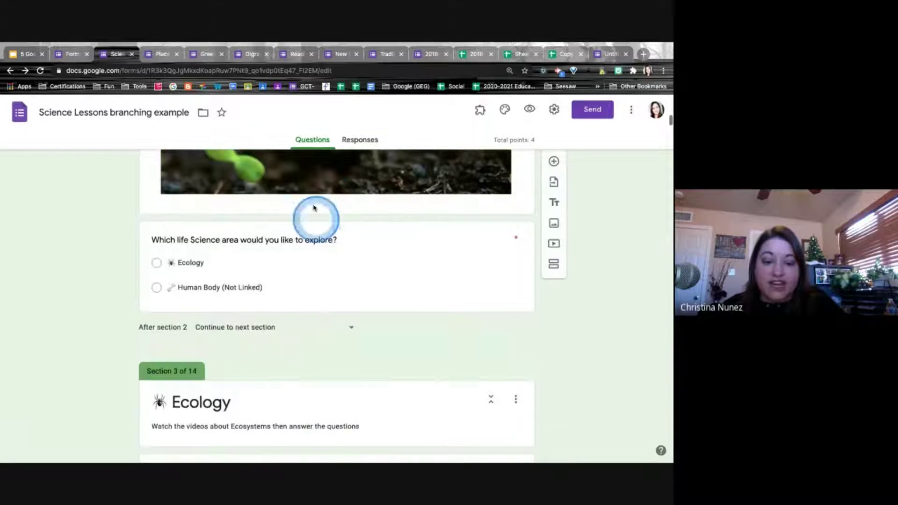
pyautogui.scroll(-2, 337, 276)
pyautogui.scroll(-4, 333, 311)
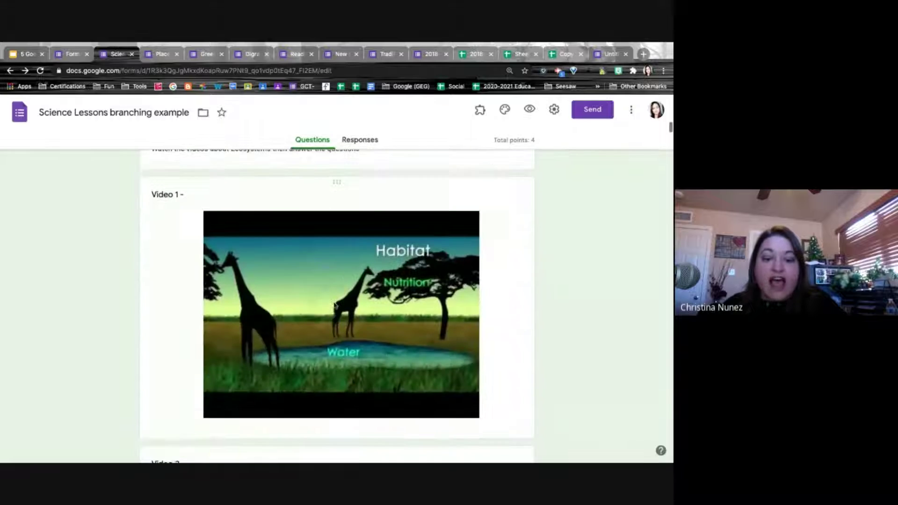
pyautogui.scroll(-4, 332, 330)
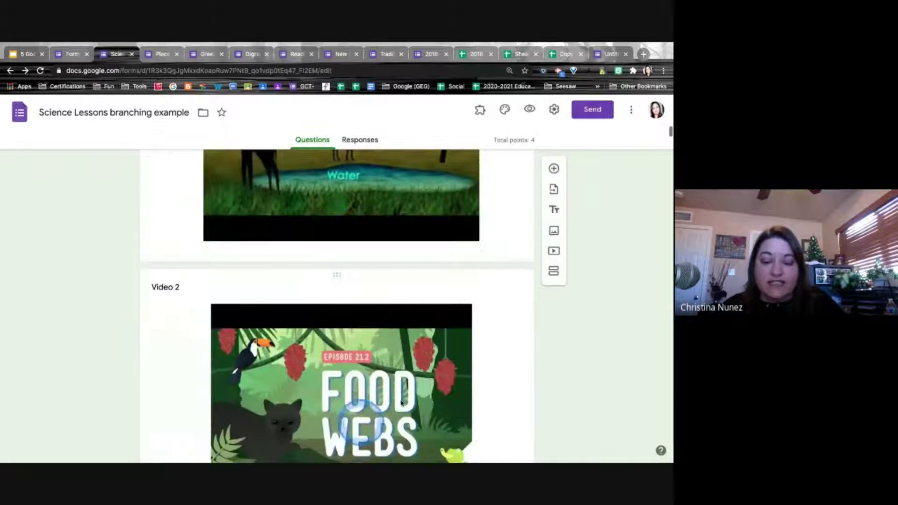
pyautogui.scroll(-8, 361, 314)
pyautogui.scroll(-5, 362, 321)
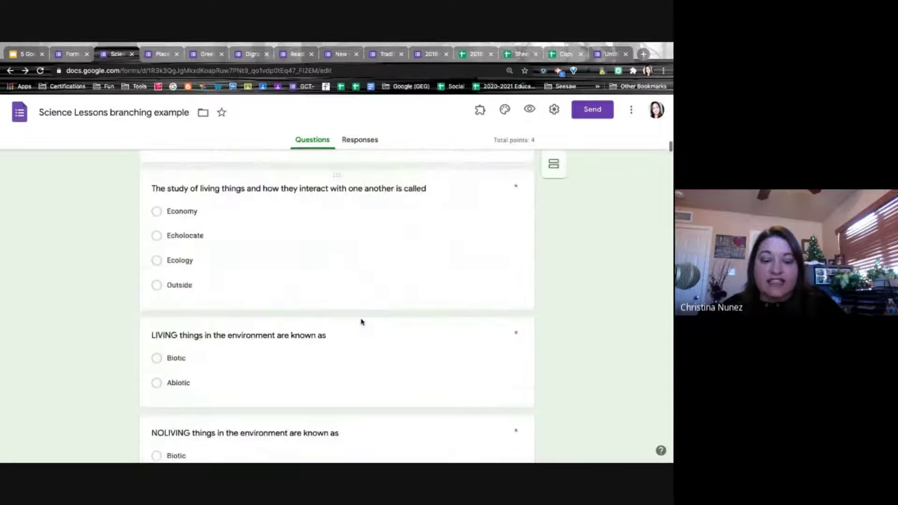
pyautogui.scroll(-12, 359, 409)
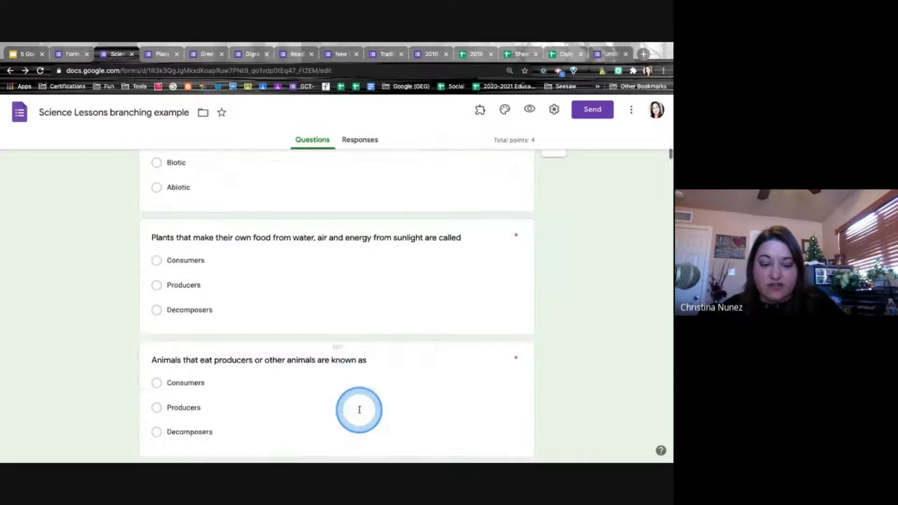
pyautogui.scroll(-10, 359, 412)
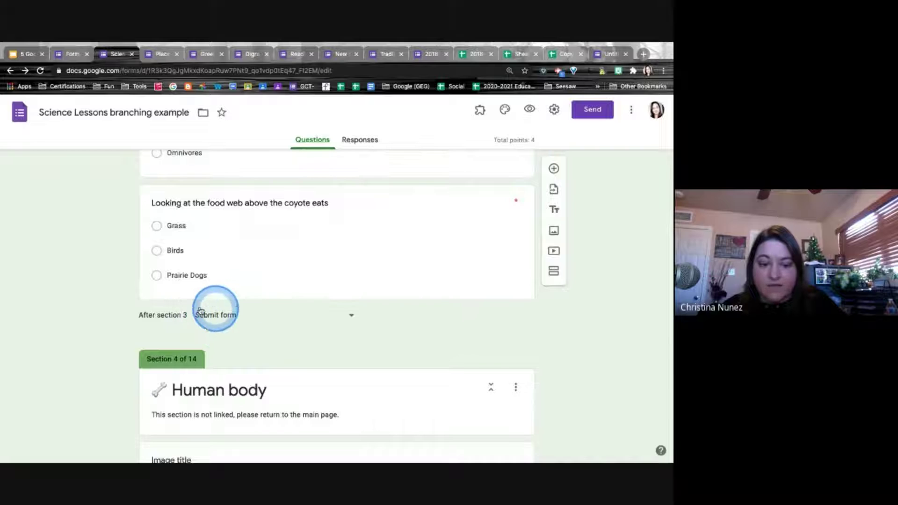
# Check the form's presentation settings for the link to submit another response and the confirmation message, and save
pyautogui.click(554, 110)
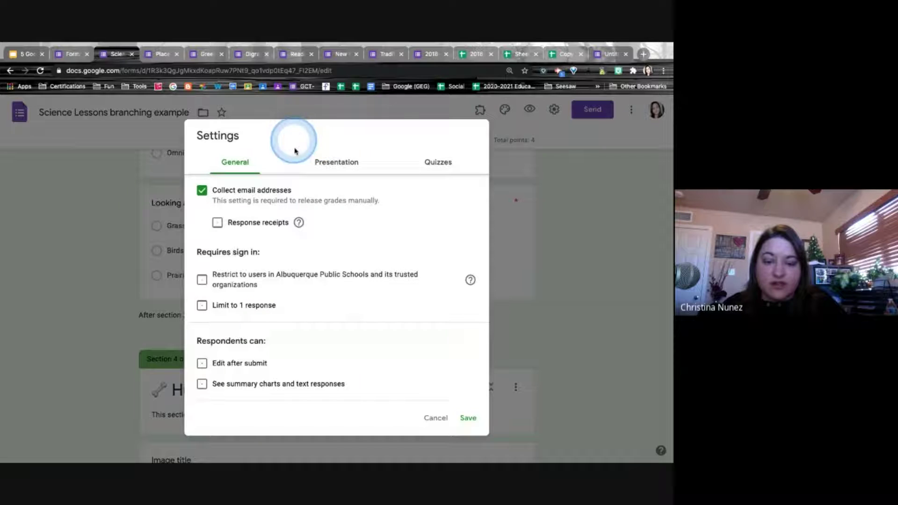
pyautogui.click(327, 159)
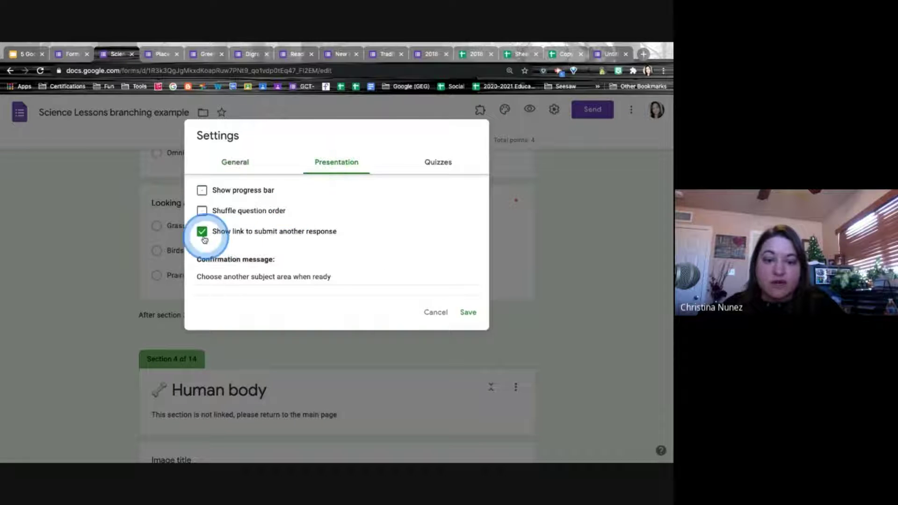
pyautogui.click(467, 317)
# Examine the Human body, Earth & Space Science, Rock Cycle and Volcanoes sections and where each one leads
pyautogui.scroll(-3, 374, 350)
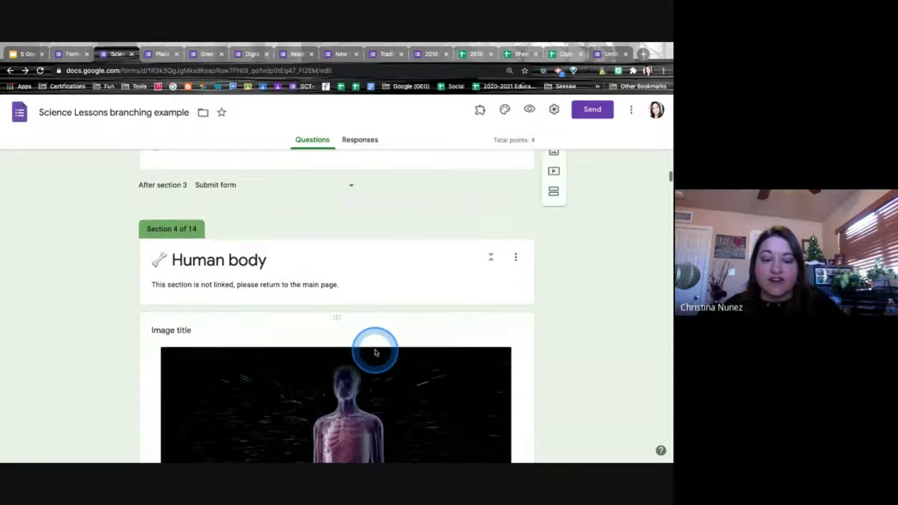
pyautogui.click(375, 352)
pyautogui.scroll(-3, 374, 348)
pyautogui.scroll(3, 372, 344)
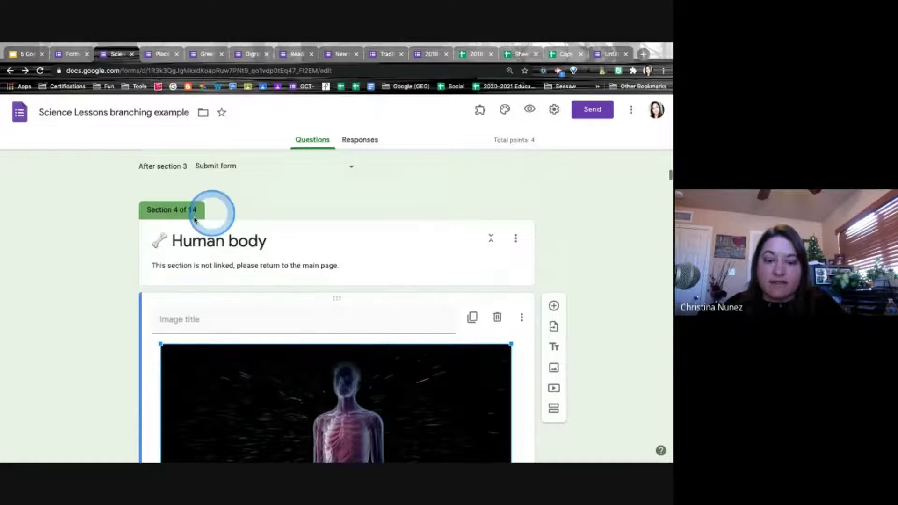
pyautogui.scroll(-8, 447, 322)
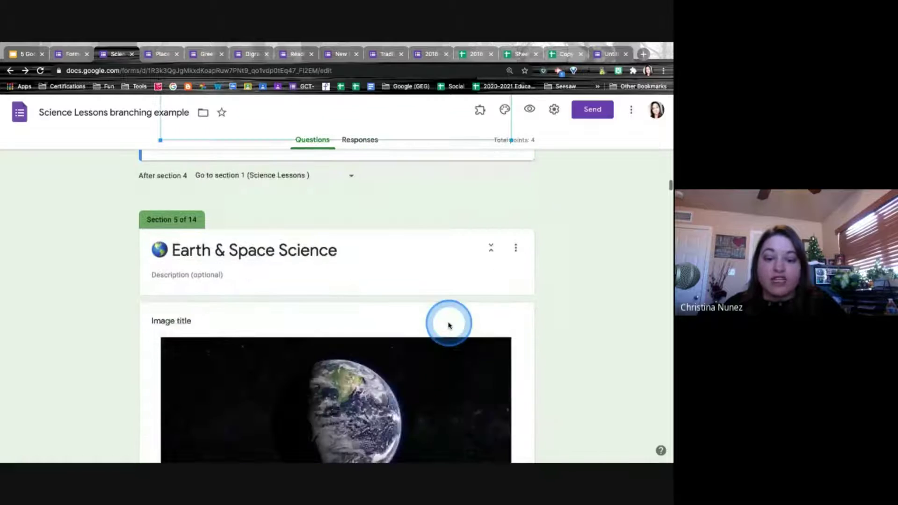
pyautogui.scroll(-2, 448, 323)
pyautogui.scroll(2, 447, 322)
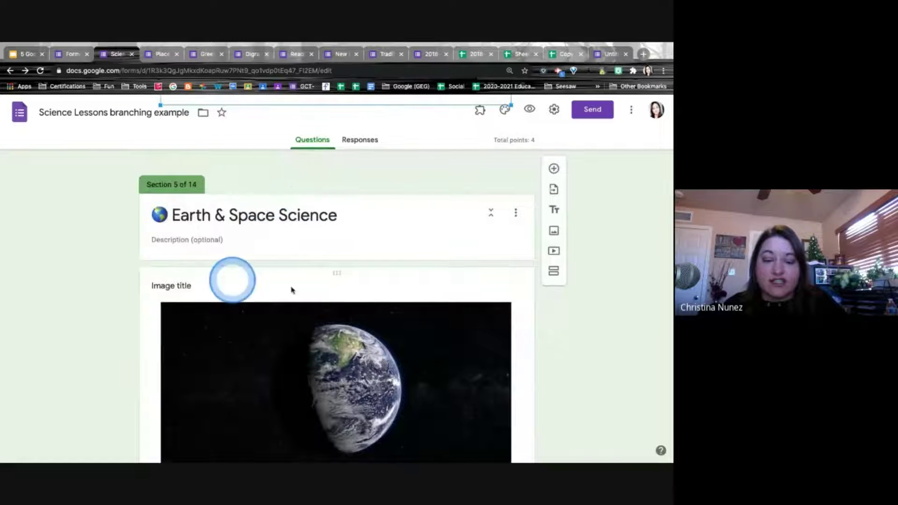
pyautogui.scroll(-10, 414, 286)
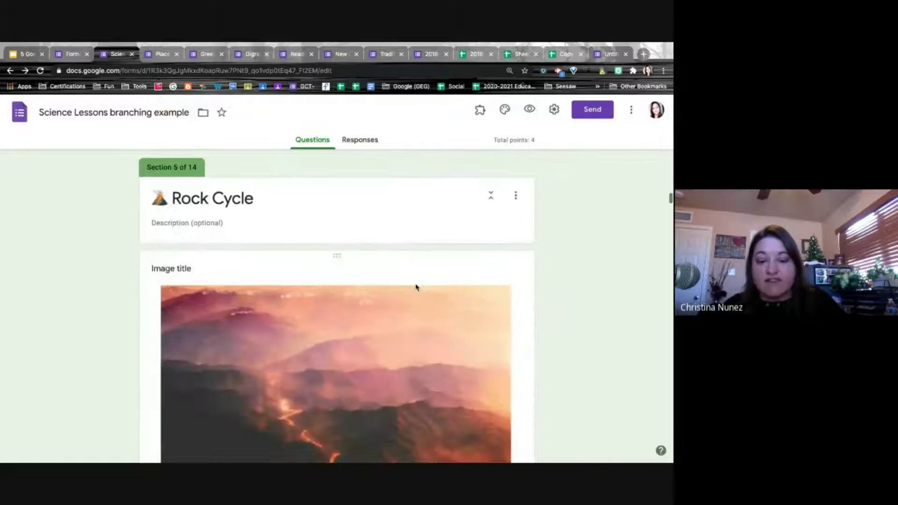
pyautogui.scroll(-10, 416, 287)
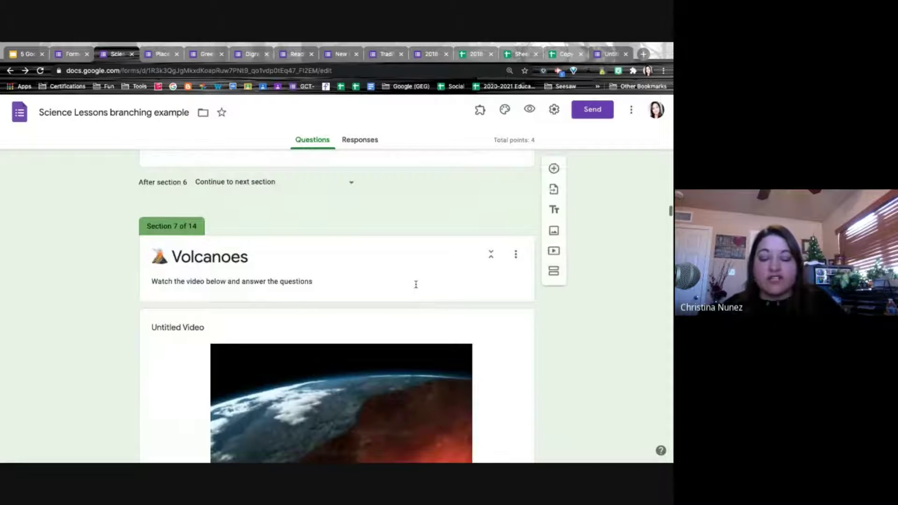
pyautogui.scroll(-8, 415, 284)
pyautogui.scroll(20, 417, 287)
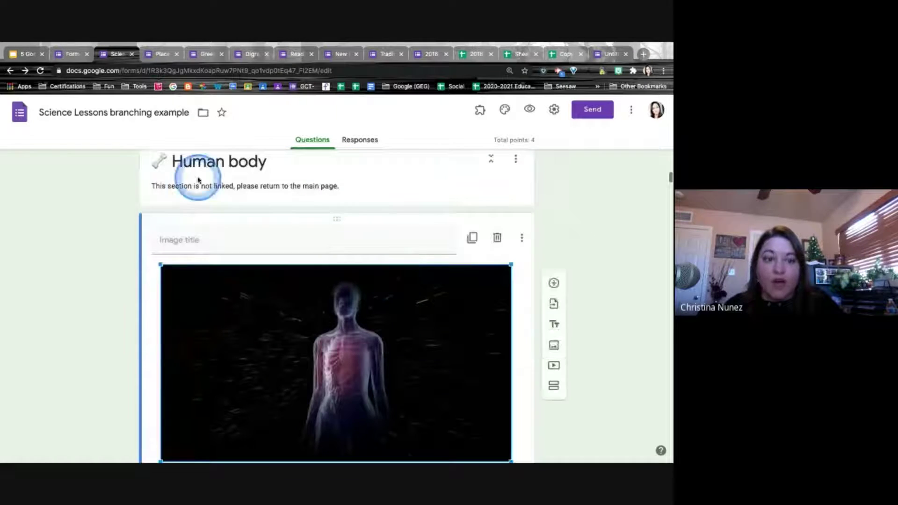
# Close the Science Lessons branching example form and return to the Learning Adventures presentation
pyautogui.click(139, 54)
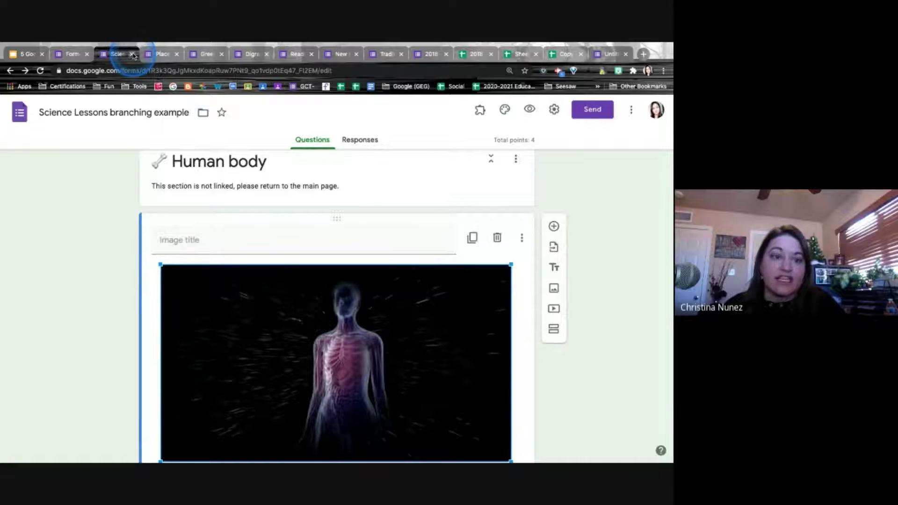
pyautogui.click(132, 55)
pyautogui.click(28, 55)
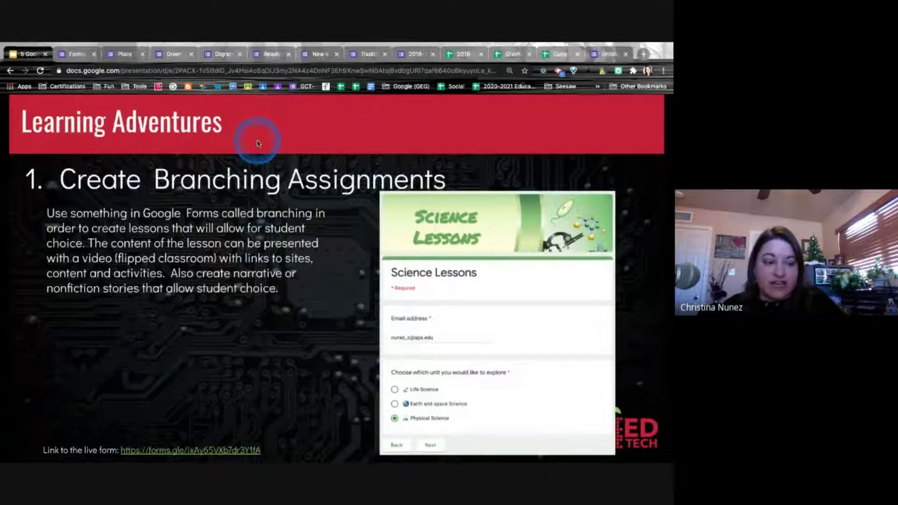
# Move the presentation to slide 11, Exit Tickets- with feedback review
pyautogui.moveTo(92, 394)
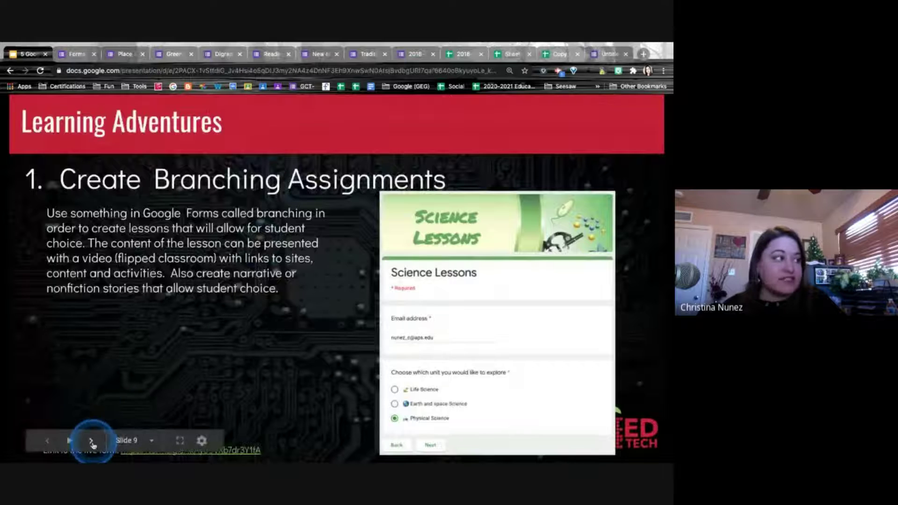
pyautogui.click(91, 441)
pyautogui.click(91, 440)
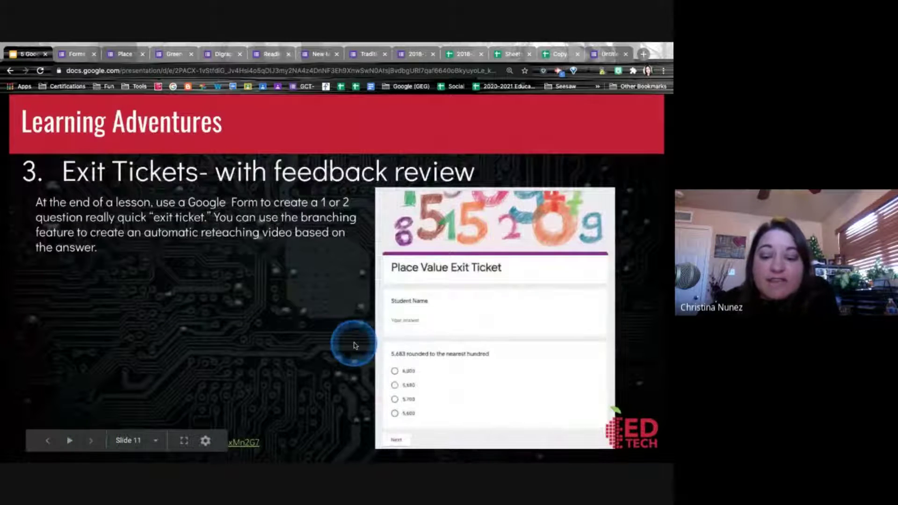
pyautogui.click(440, 322)
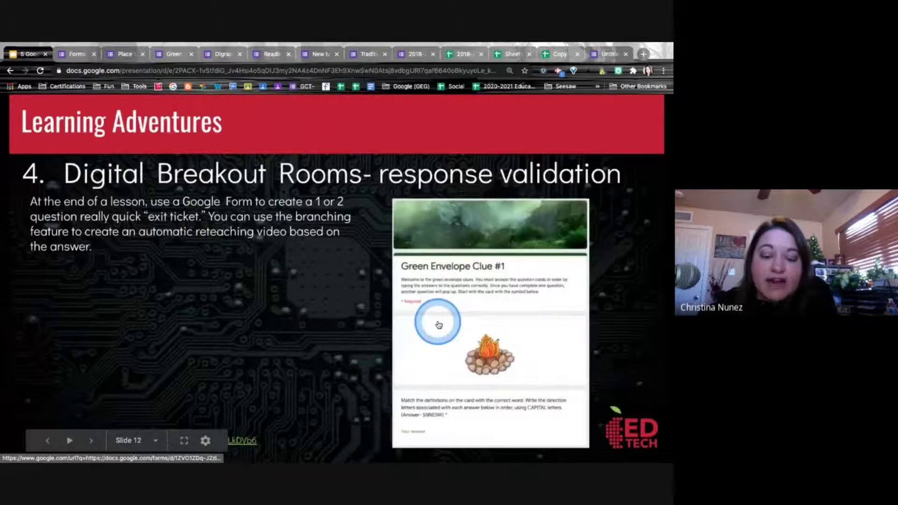
pyautogui.press('Left')
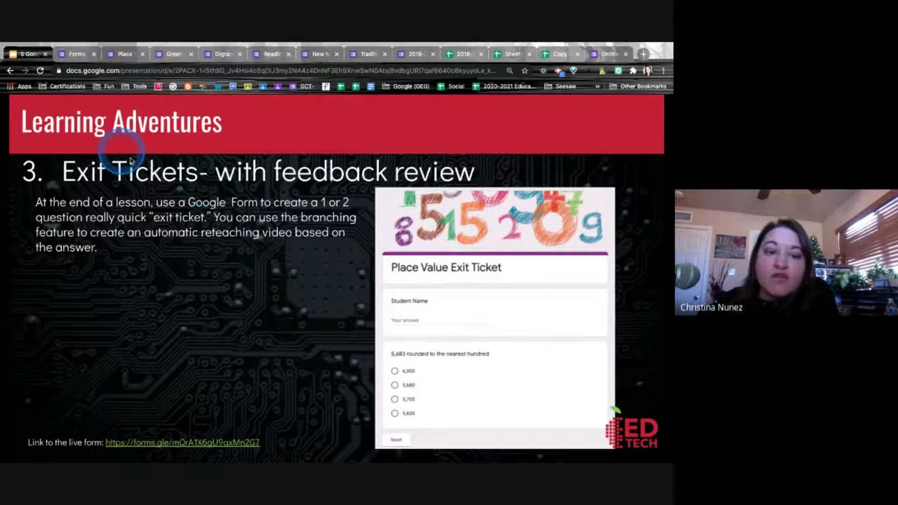
# Close the Forms Pathfinder - Choose your own adventure form and bring up the Place Value Exit Ticket form
pyautogui.click(79, 52)
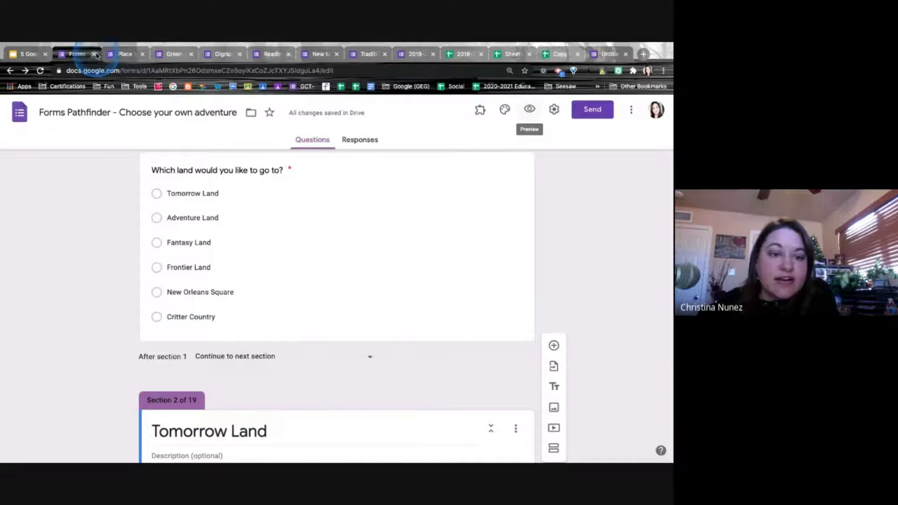
pyautogui.click(95, 55)
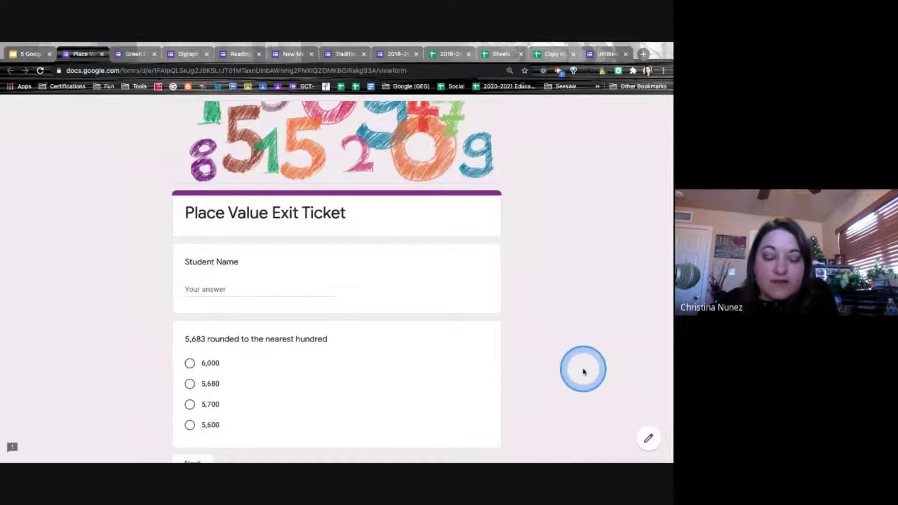
# Answer the question about rounding 5,683 to the nearest hundred with 6,000 and continue to the following section
pyautogui.scroll(-2, 497, 310)
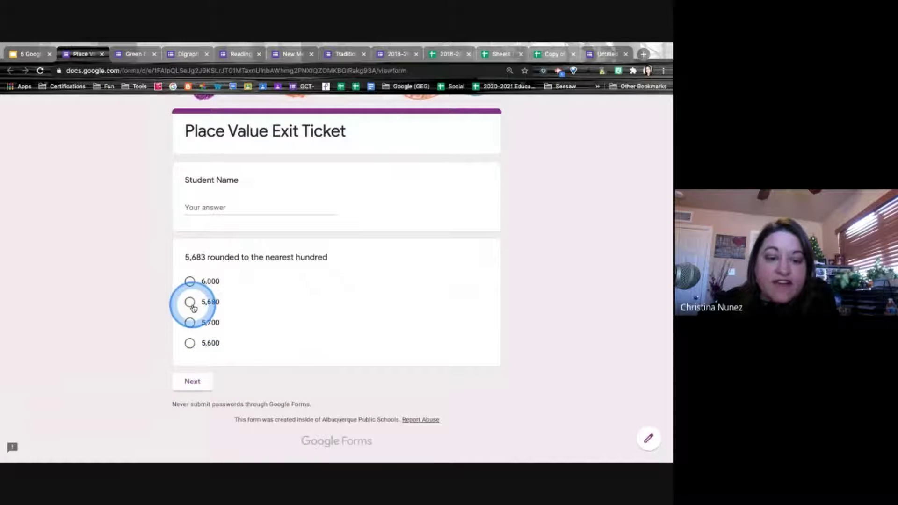
pyautogui.click(189, 281)
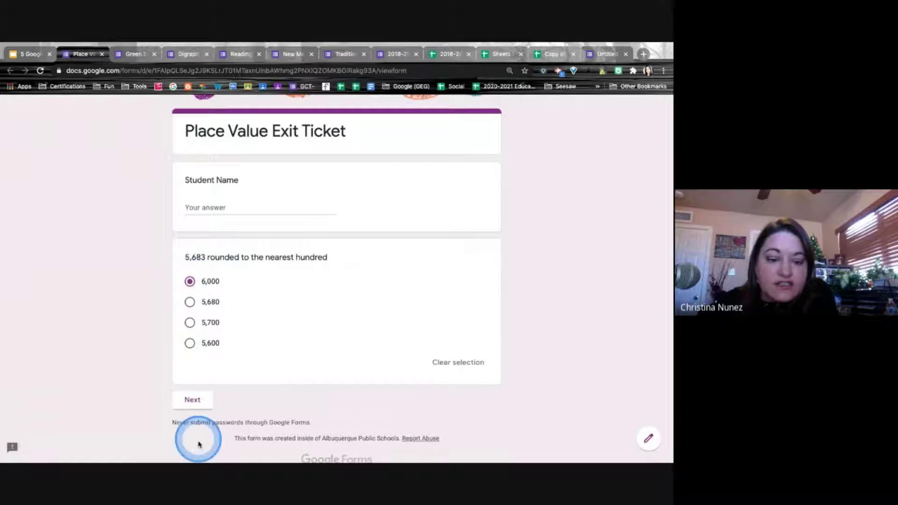
pyautogui.click(193, 393)
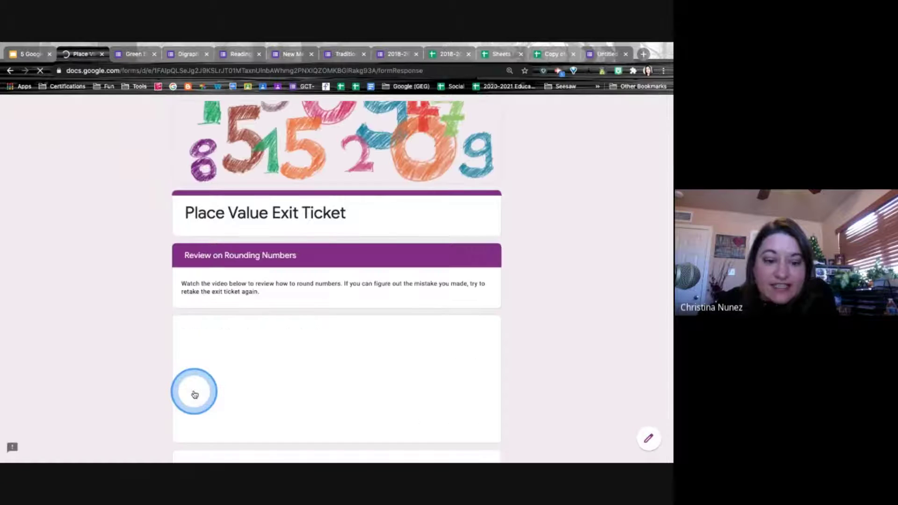
# Look through the Review on Rounding Numbers section and answer Yes to retaking the exit ticket
pyautogui.scroll(-1, 304, 329)
pyautogui.scroll(-1, 280, 234)
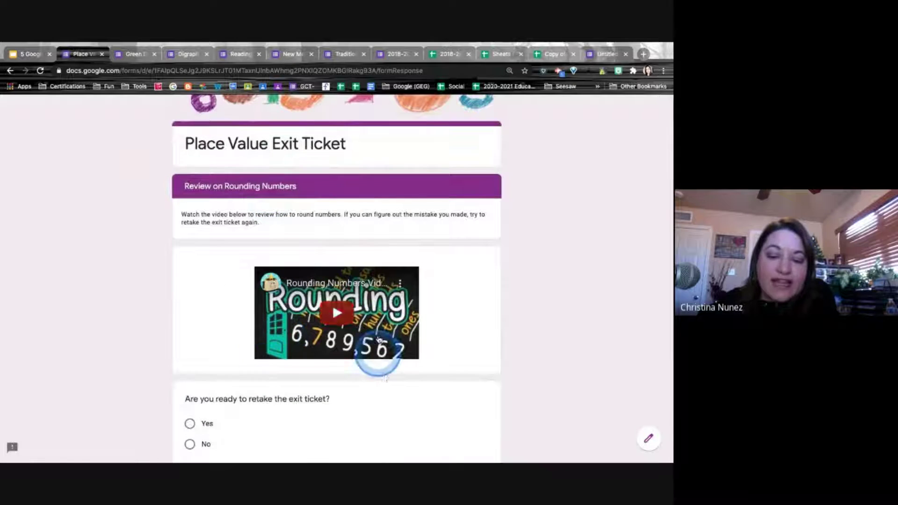
pyautogui.scroll(-1, 376, 333)
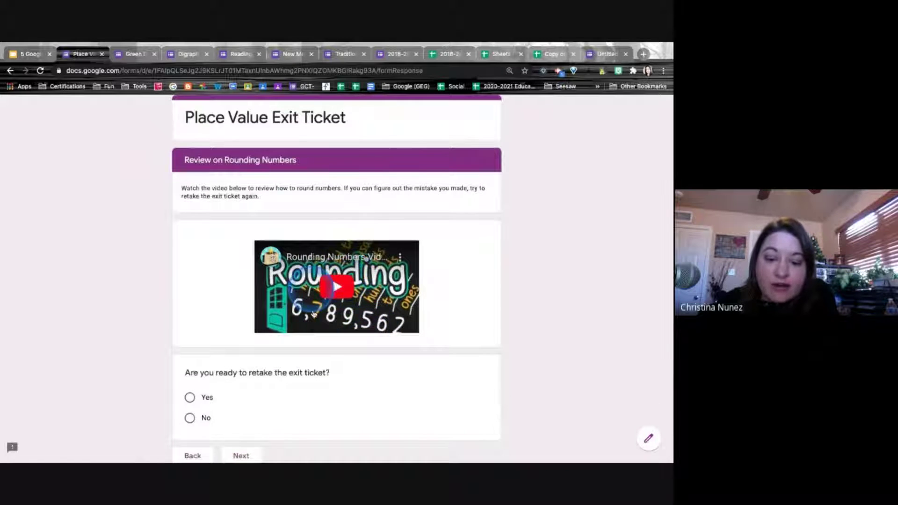
pyautogui.scroll(-2, 356, 271)
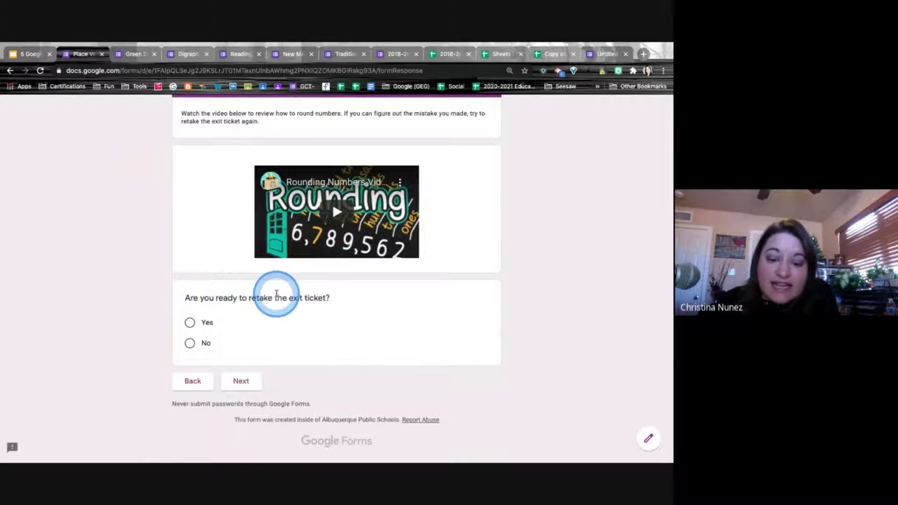
pyautogui.click(189, 322)
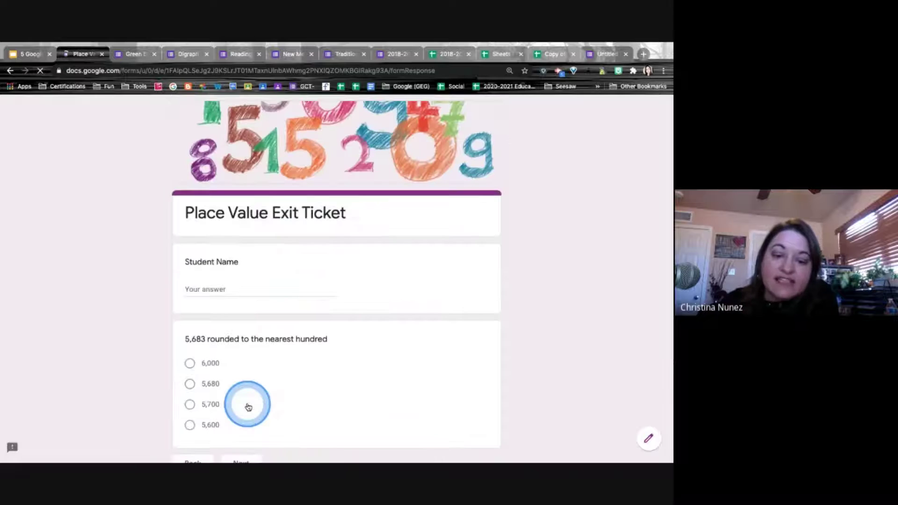
# Change the rounding answer to 5,700 and continue to the end of the following section
pyautogui.scroll(-1, 301, 354)
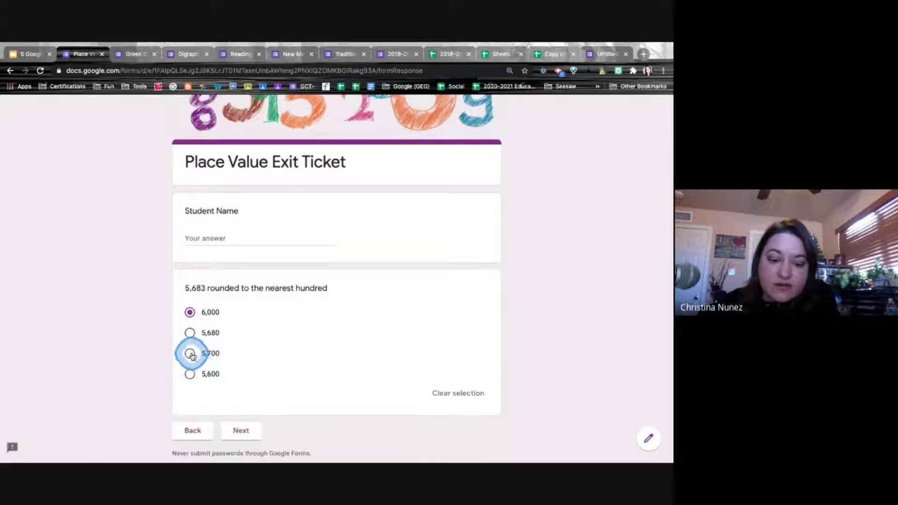
pyautogui.click(190, 353)
pyautogui.click(241, 429)
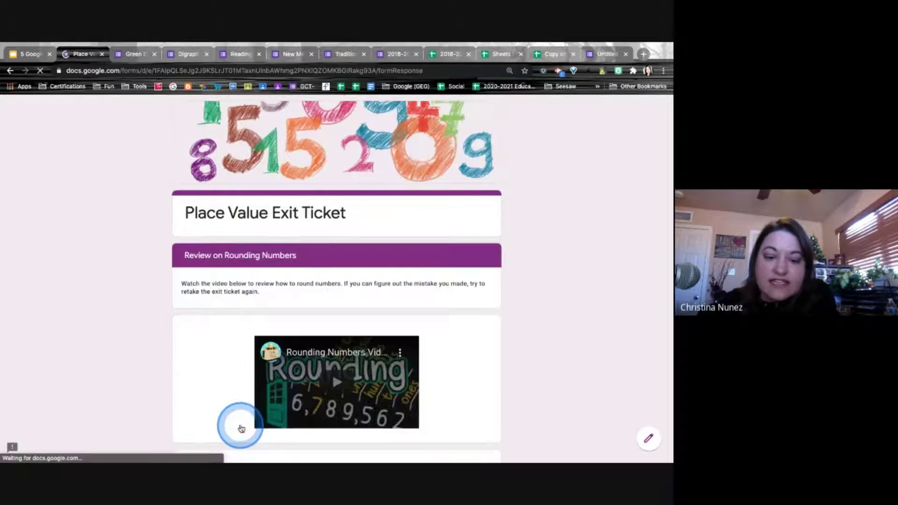
pyautogui.scroll(-4, 374, 292)
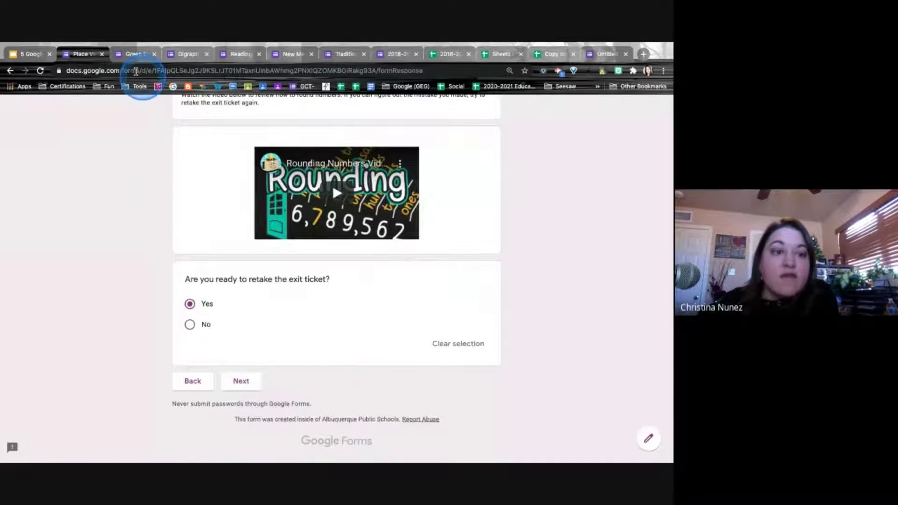
# Return to the Learning Adventures presentation and advance to slide 12, Digital Breakout Rooms- response validation
pyautogui.click(39, 57)
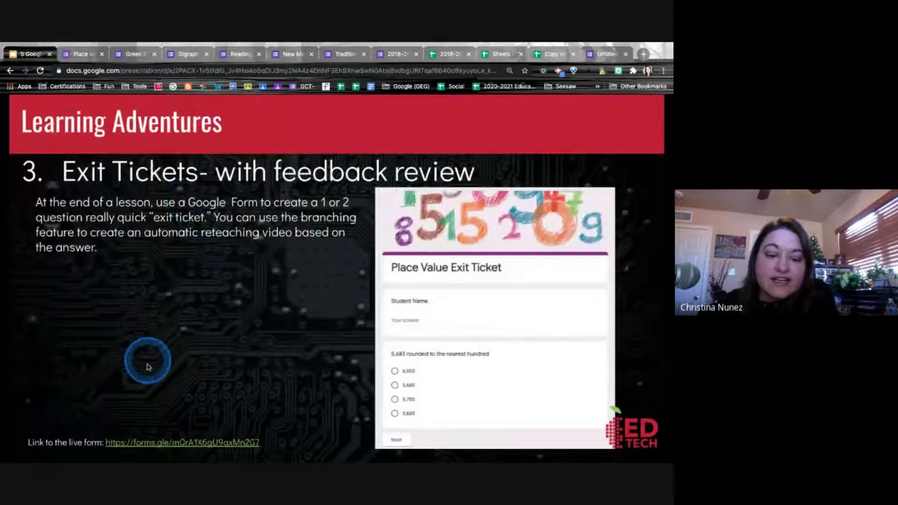
pyautogui.click(90, 442)
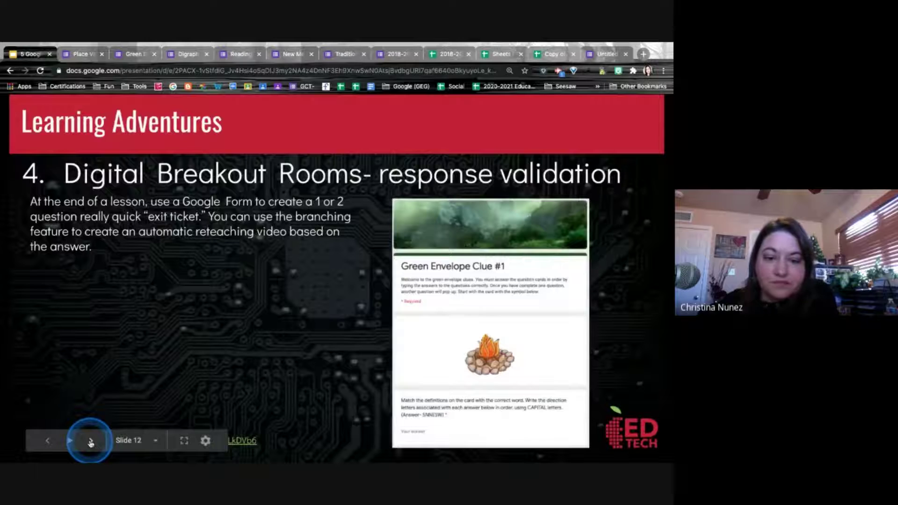
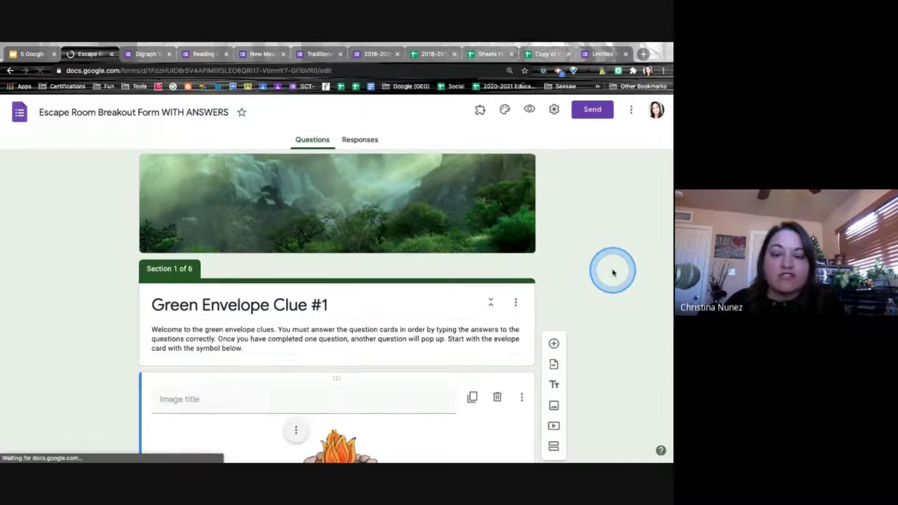
# Examine the clue sections of the Escape Room Breakout Form, from Green Envelope Clue #1 to the blacklight task, and return to the first question
pyautogui.scroll(-2, 612, 270)
pyautogui.scroll(-4, 611, 271)
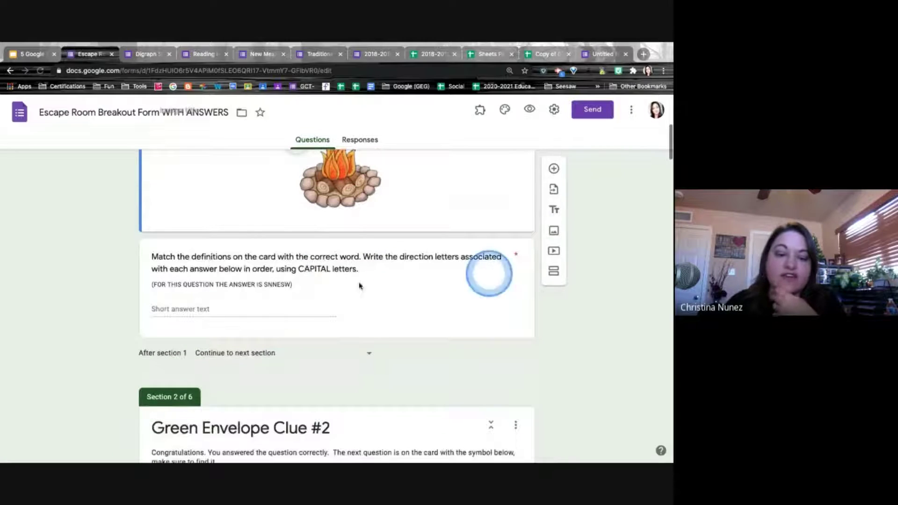
pyautogui.scroll(-2, 242, 297)
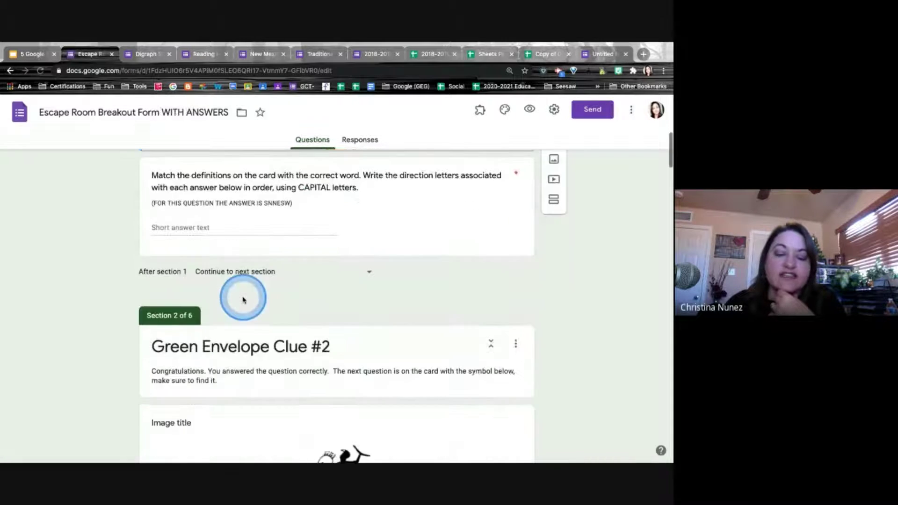
pyautogui.scroll(-4, 261, 181)
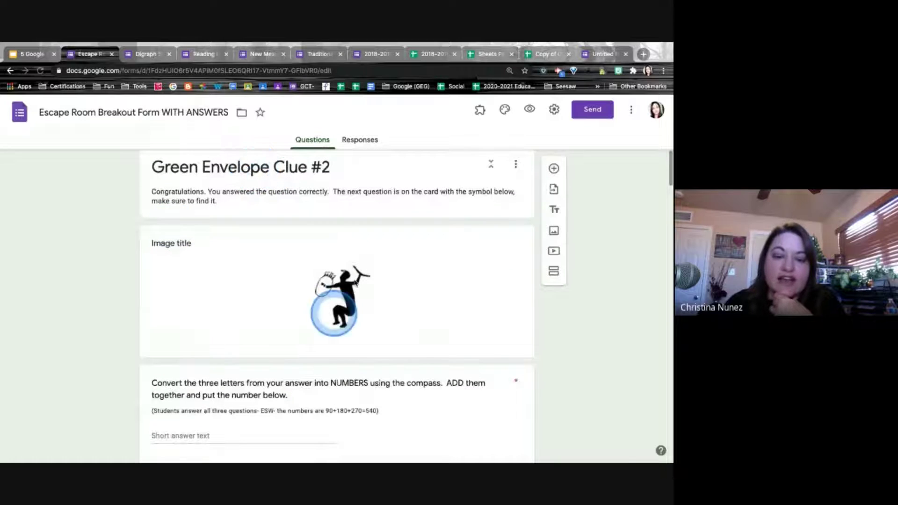
pyautogui.scroll(-8, 308, 247)
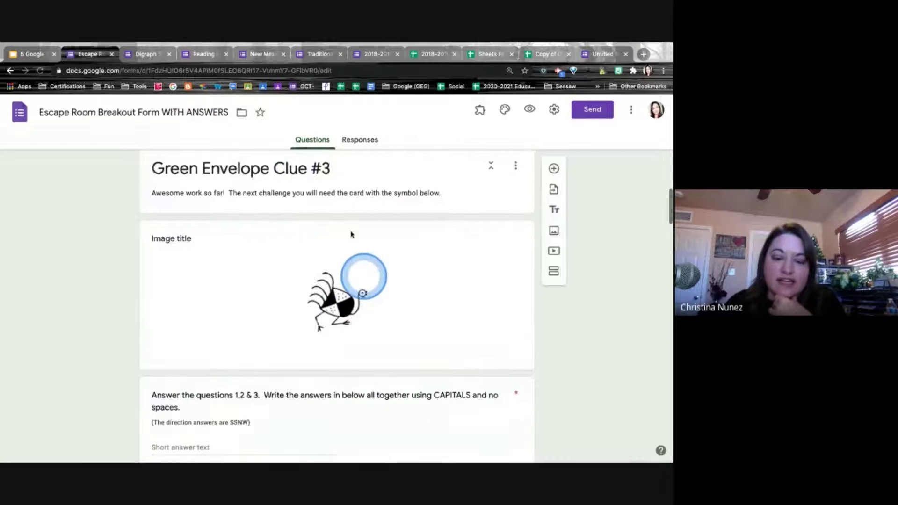
pyautogui.scroll(-3, 353, 234)
pyautogui.scroll(-6, 332, 235)
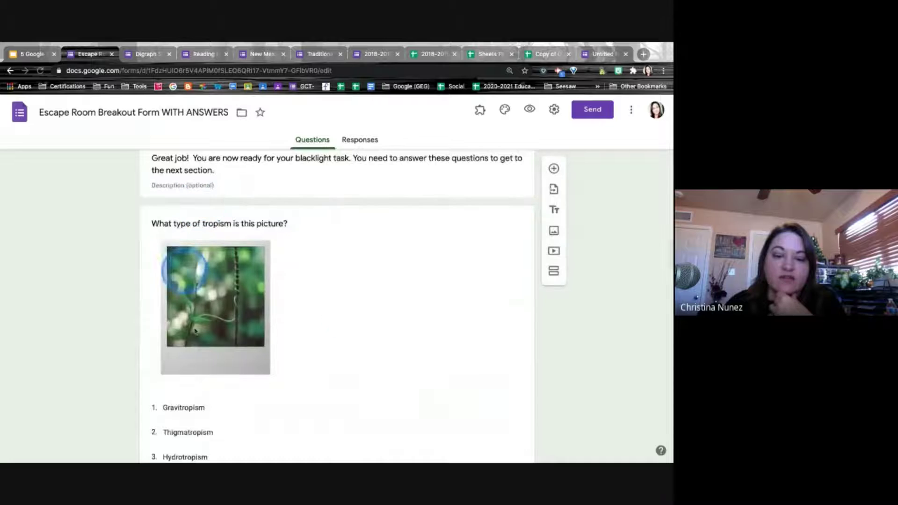
pyautogui.scroll(1, 347, 271)
pyautogui.scroll(20, 347, 269)
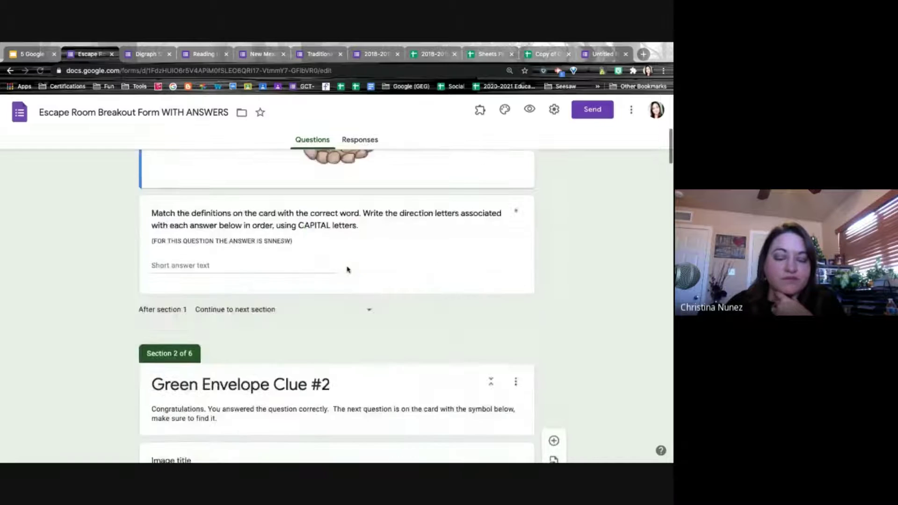
pyautogui.scroll(-4, 347, 268)
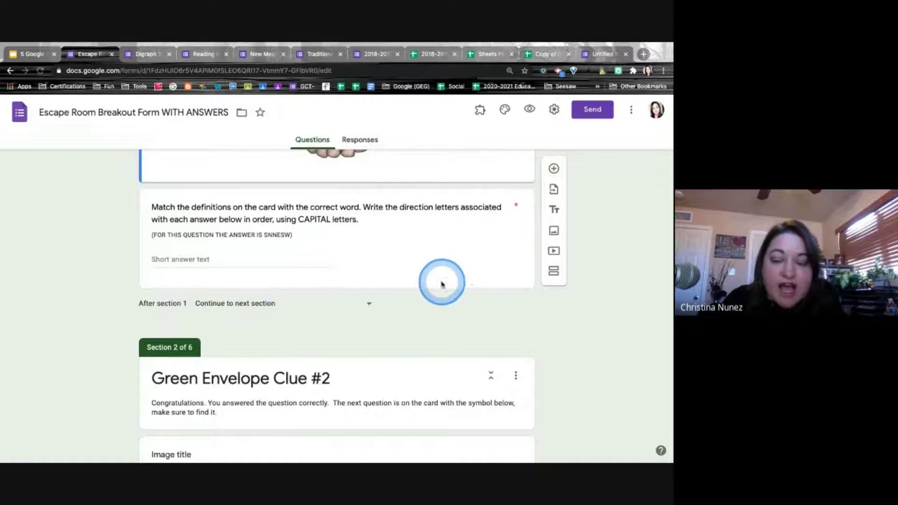
pyautogui.scroll(-1, 524, 275)
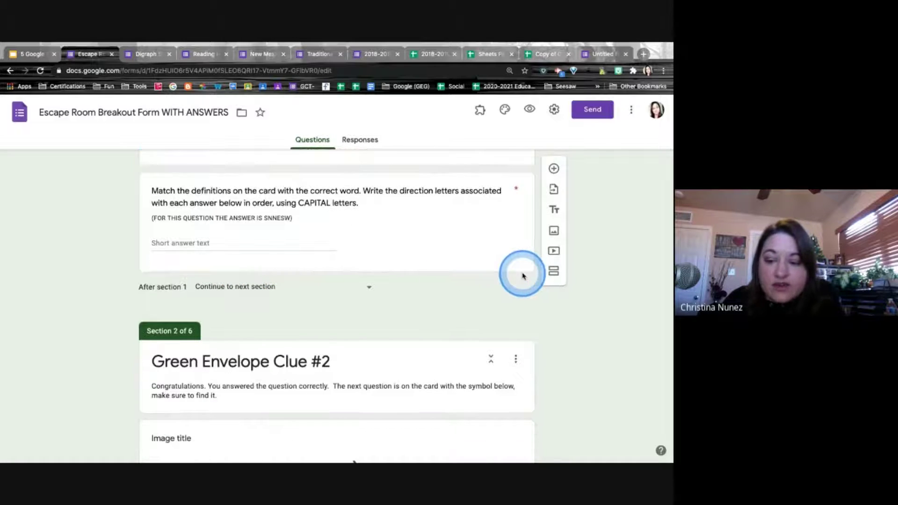
# Open the definition-matching question in section 1 for editing and show its Response validation option
pyautogui.click(514, 245)
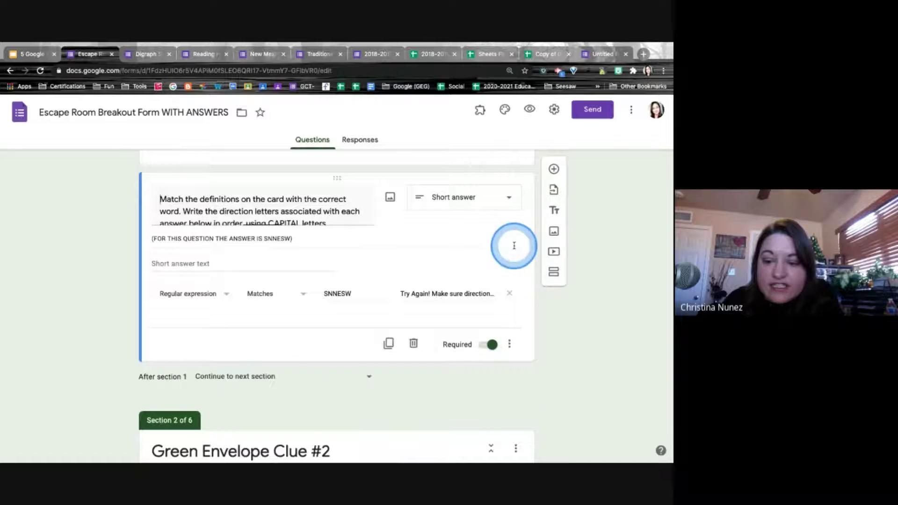
pyautogui.click(511, 345)
pyautogui.click(528, 415)
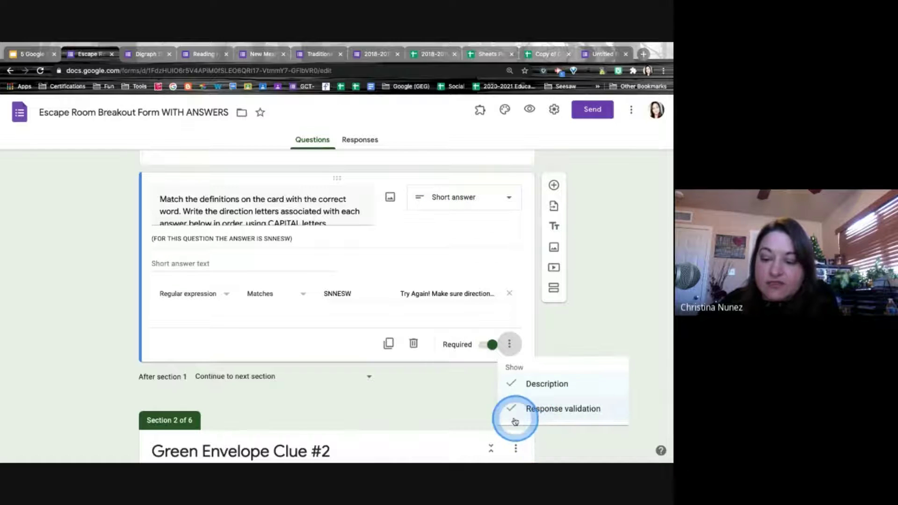
# Examine the question's validation rule, including the available rule types, the match condition and the required answer text
pyautogui.click(212, 301)
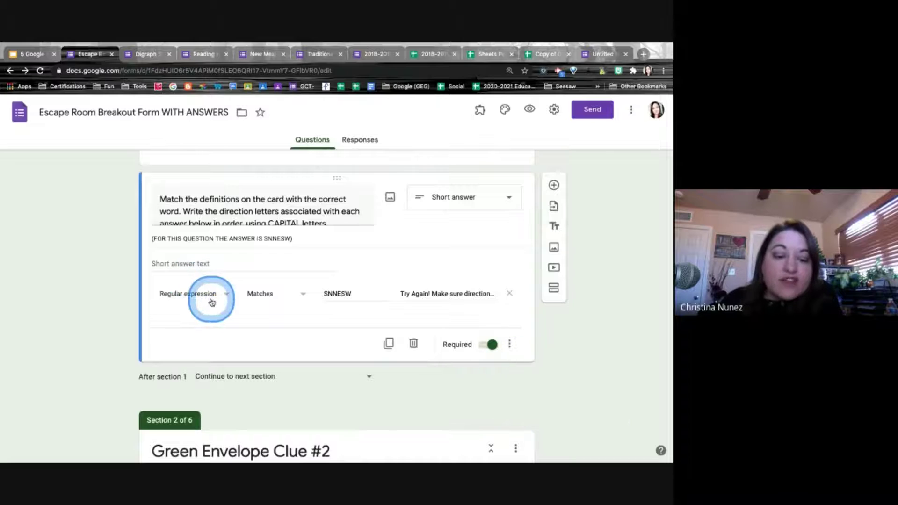
pyautogui.click(221, 298)
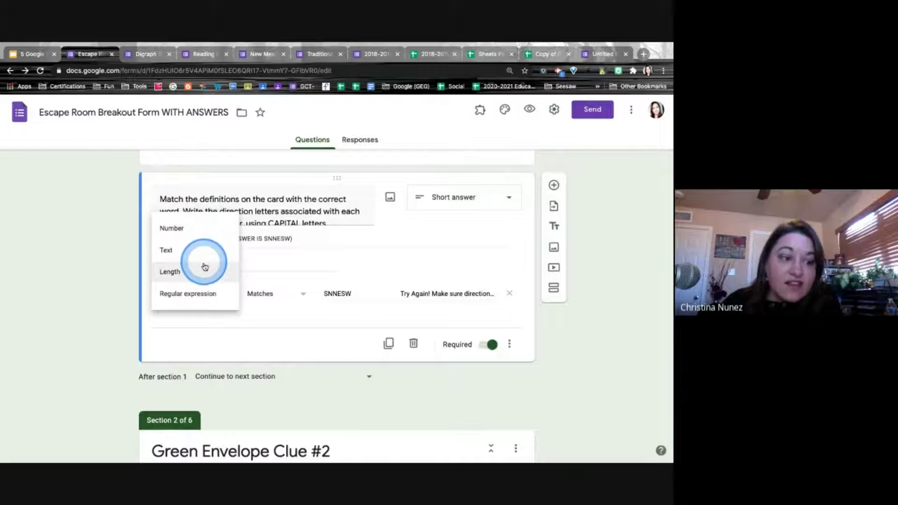
pyautogui.click(263, 307)
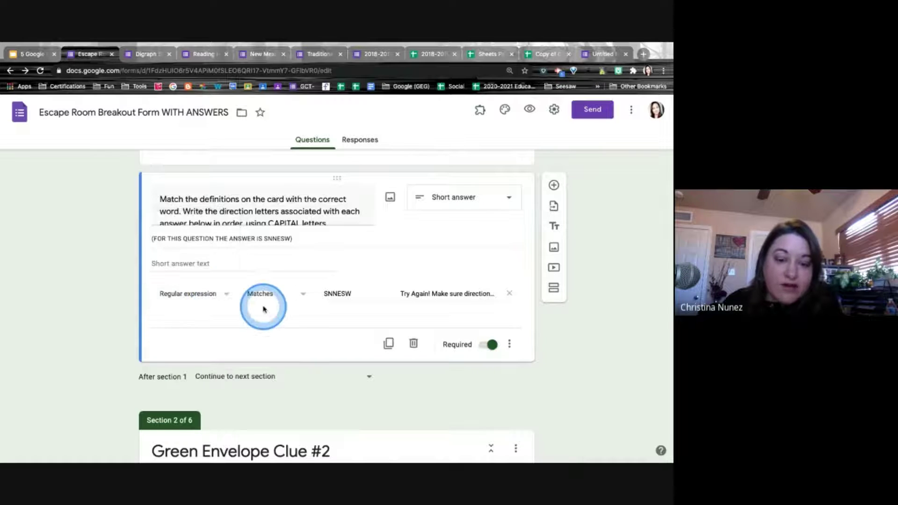
pyautogui.click(204, 295)
pyautogui.click(202, 294)
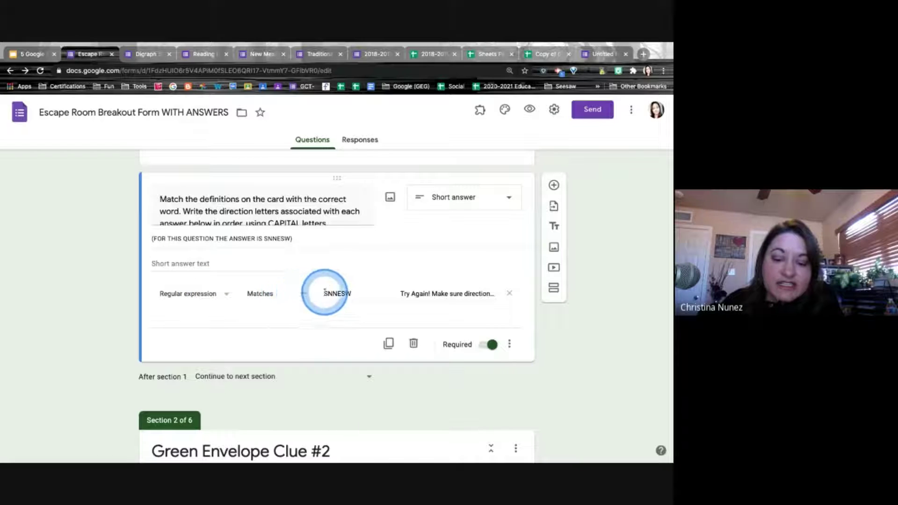
pyautogui.click(360, 295)
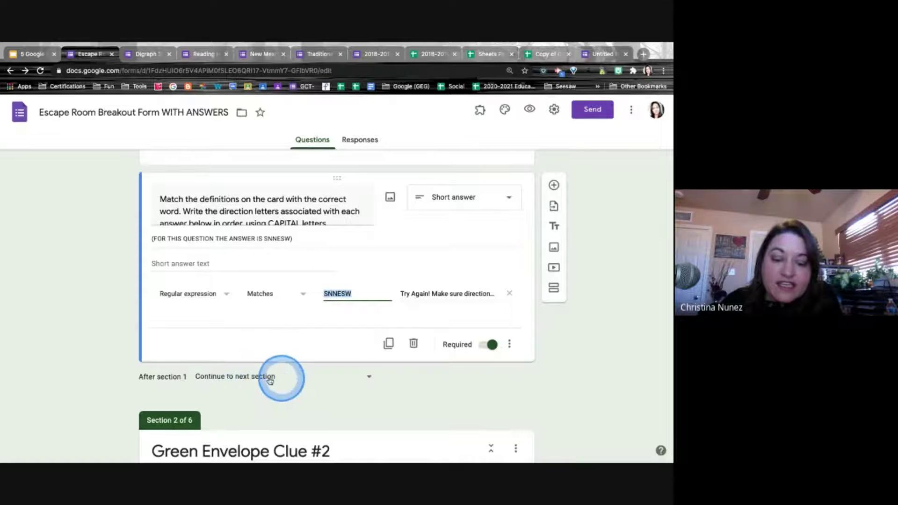
pyautogui.click(414, 369)
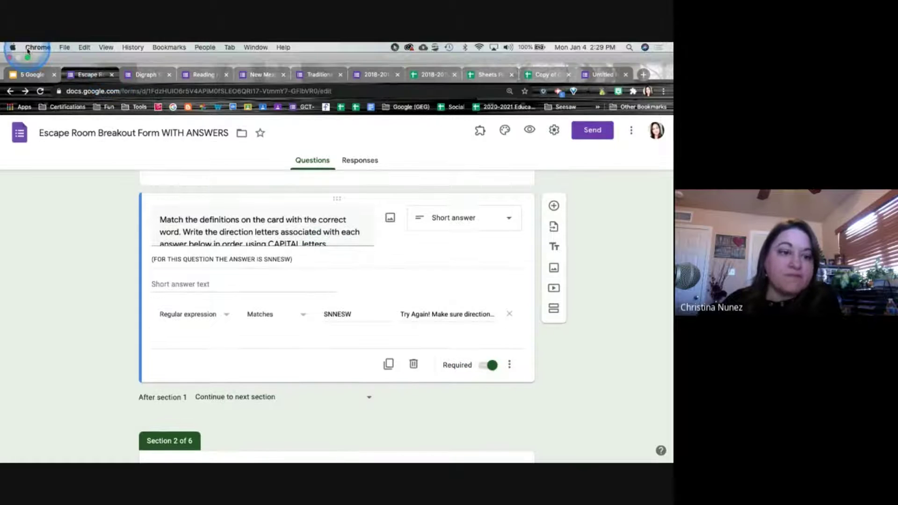
# Advance the Learning Adventures presentation to the Use images for younger students slide and close the Escape Room Breakout Form
pyautogui.click(33, 75)
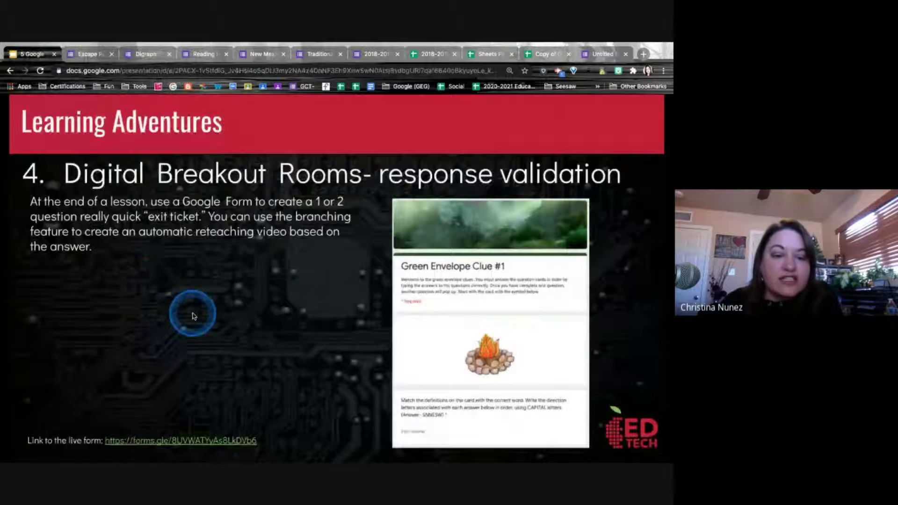
pyautogui.click(212, 308)
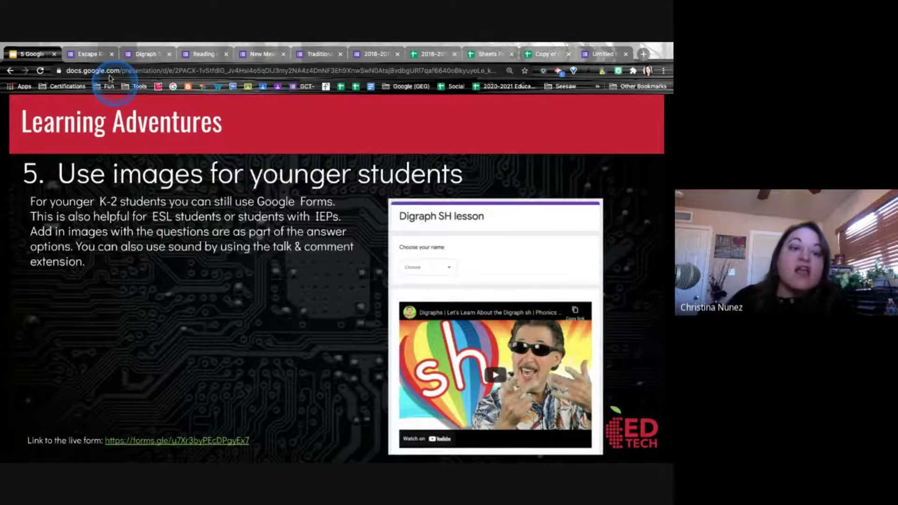
pyautogui.click(113, 55)
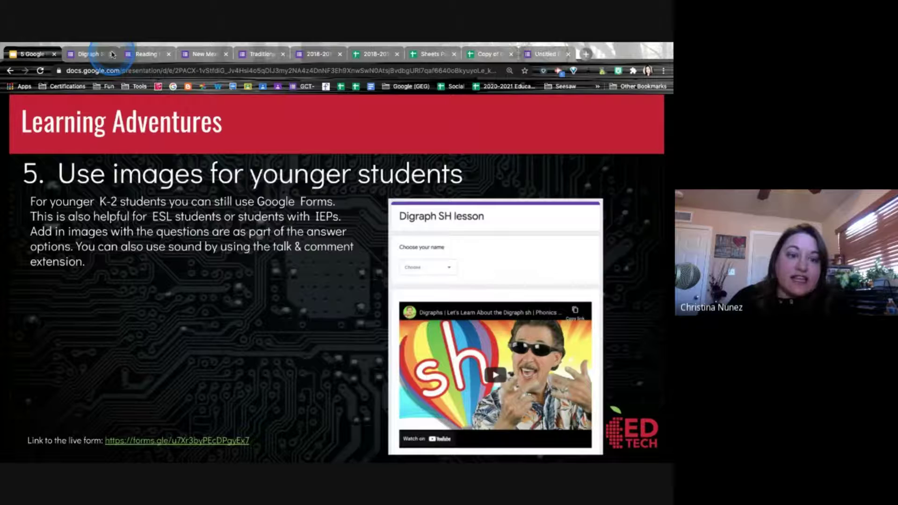
# Bring up the Digraph SH lesson form, choose Student 1 as the name and go to the embedded sh video
pyautogui.click(78, 55)
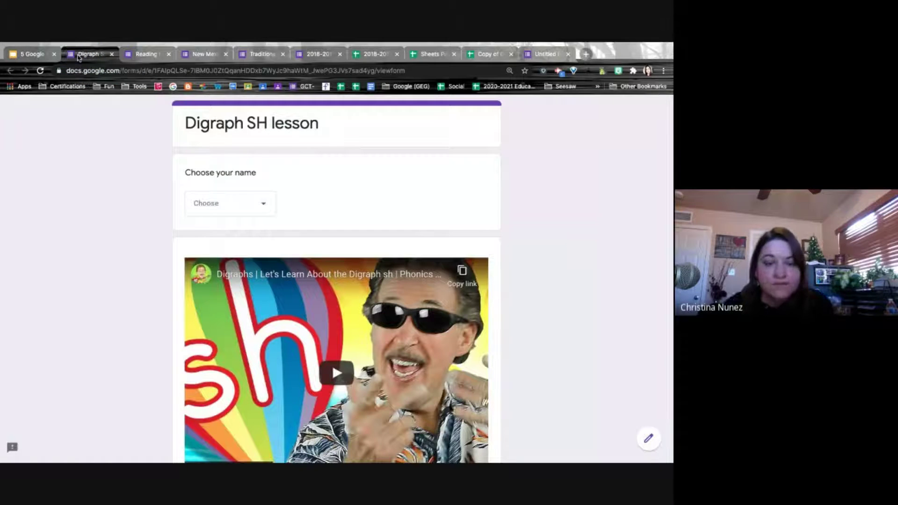
pyautogui.click(219, 213)
pyautogui.click(221, 235)
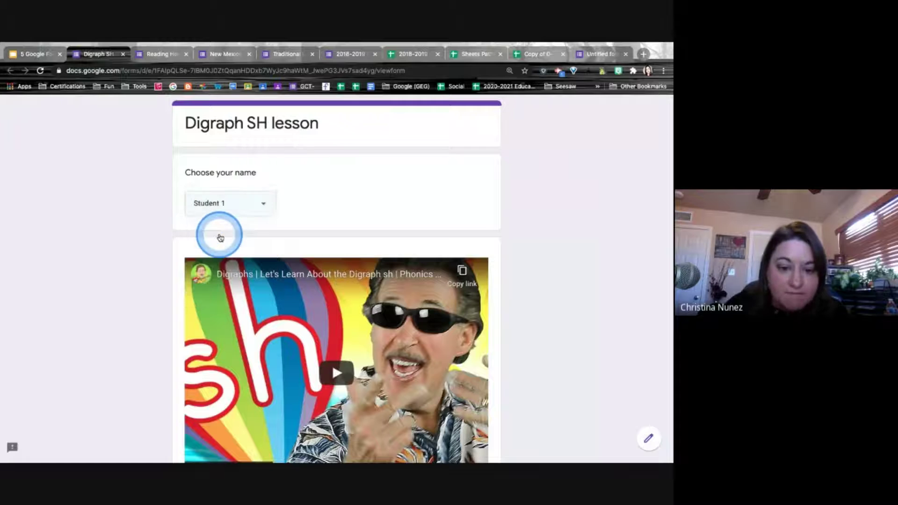
pyautogui.scroll(-3, 328, 233)
pyautogui.click(335, 237)
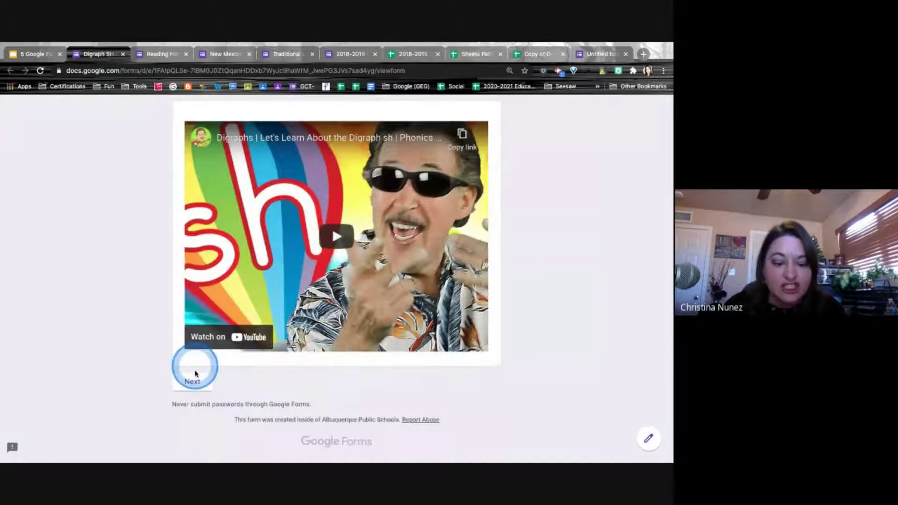
# Advance past the video page, review the Shell and Shoe typing questions, and continue to the Picture Practice section
pyautogui.click(195, 381)
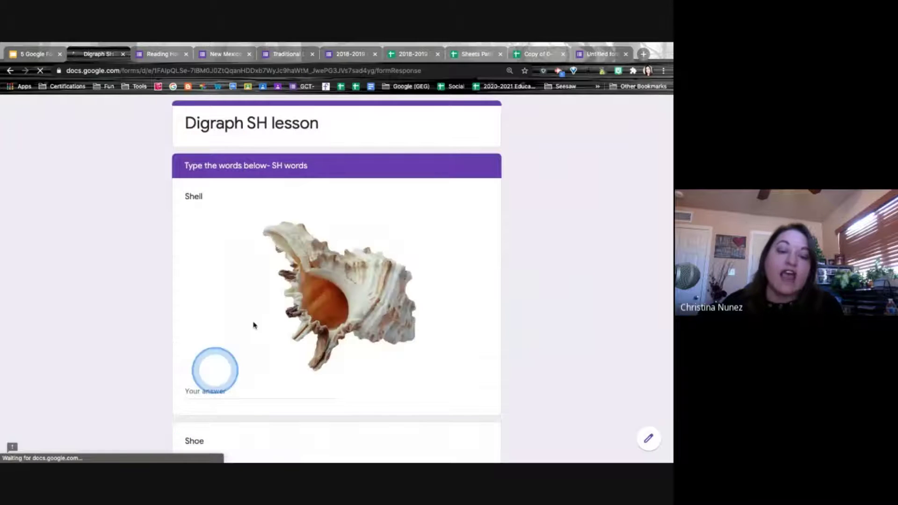
pyautogui.scroll(-1, 343, 263)
pyautogui.scroll(-3, 343, 263)
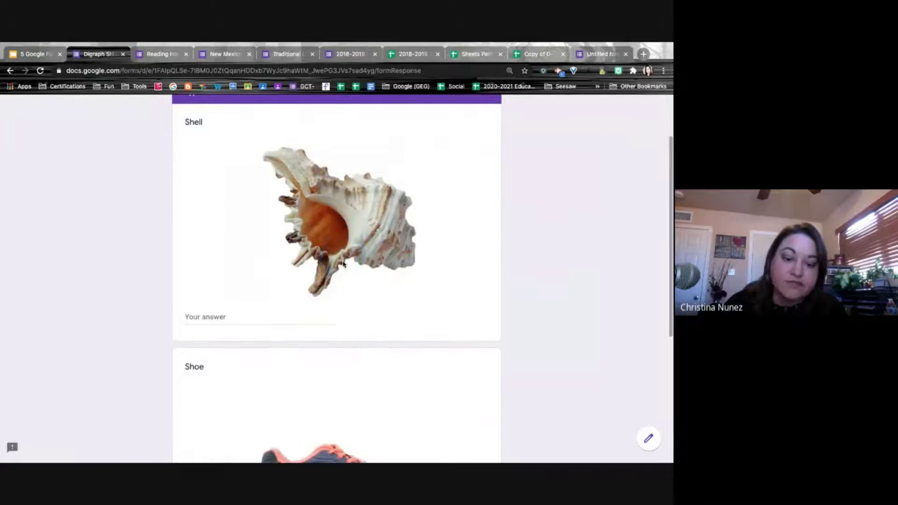
pyautogui.scroll(-3, 299, 231)
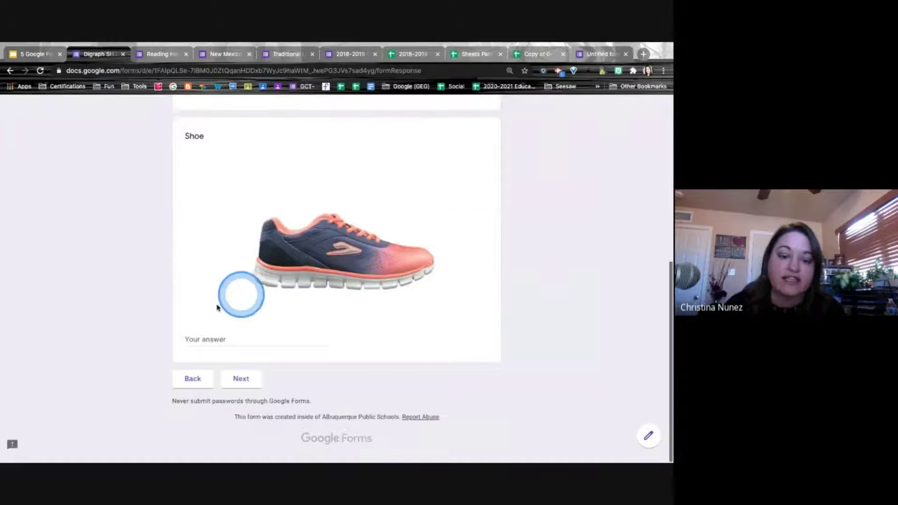
pyautogui.click(243, 381)
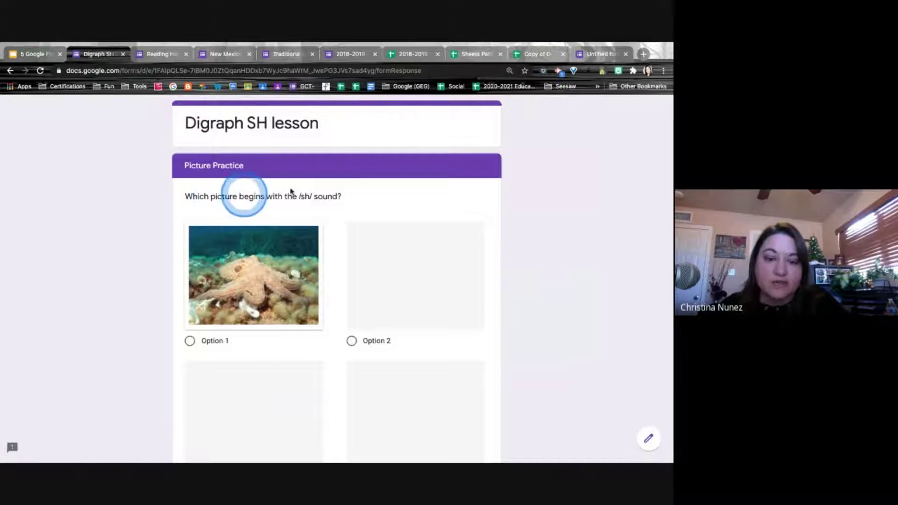
# Examine the Picture Practice questions on the /sh/ sound, including the voice note links under the ship and car options
pyautogui.scroll(-1, 399, 199)
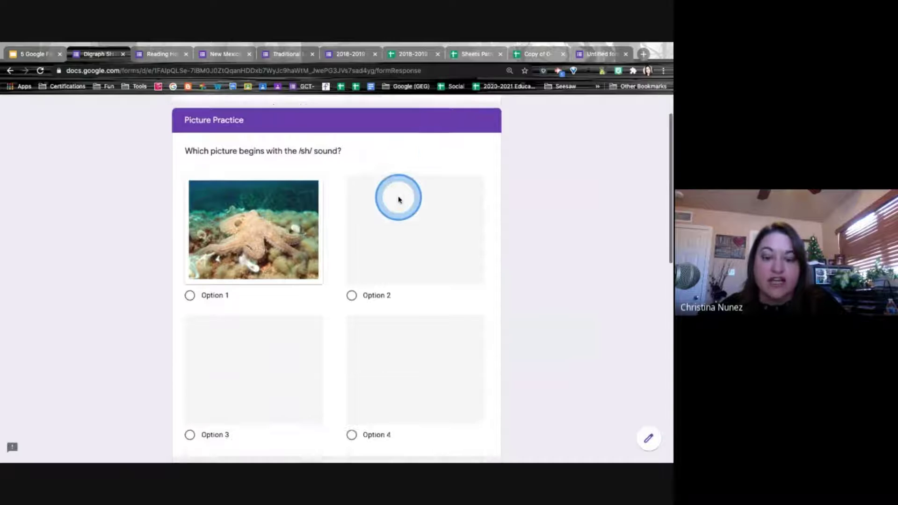
pyautogui.scroll(-2, 399, 200)
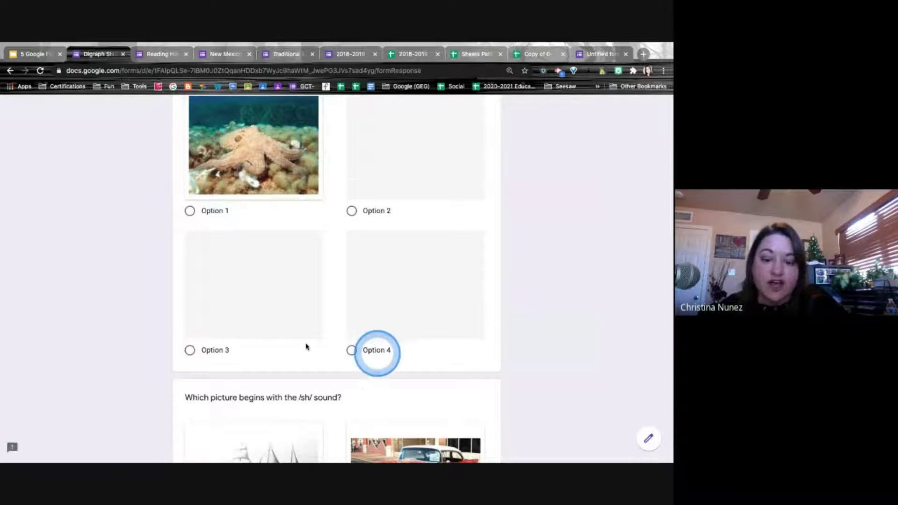
pyautogui.scroll(-3, 489, 334)
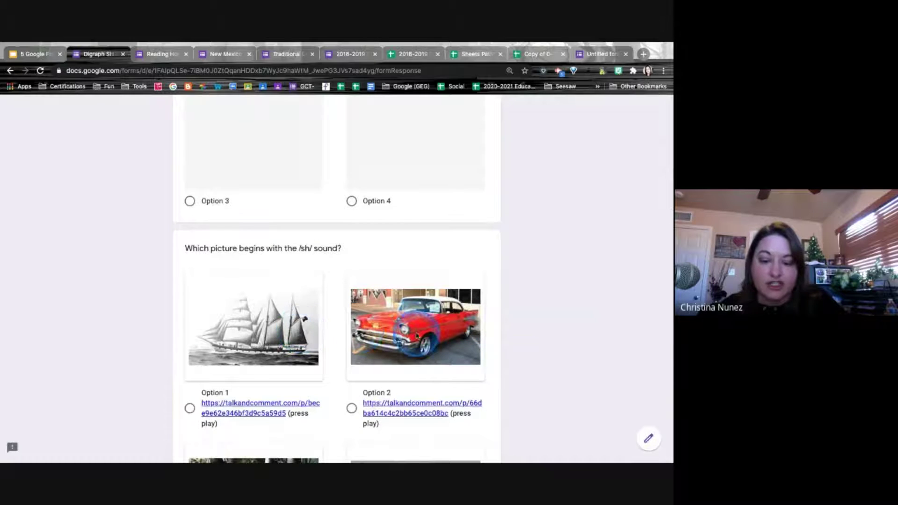
pyautogui.scroll(-1, 417, 335)
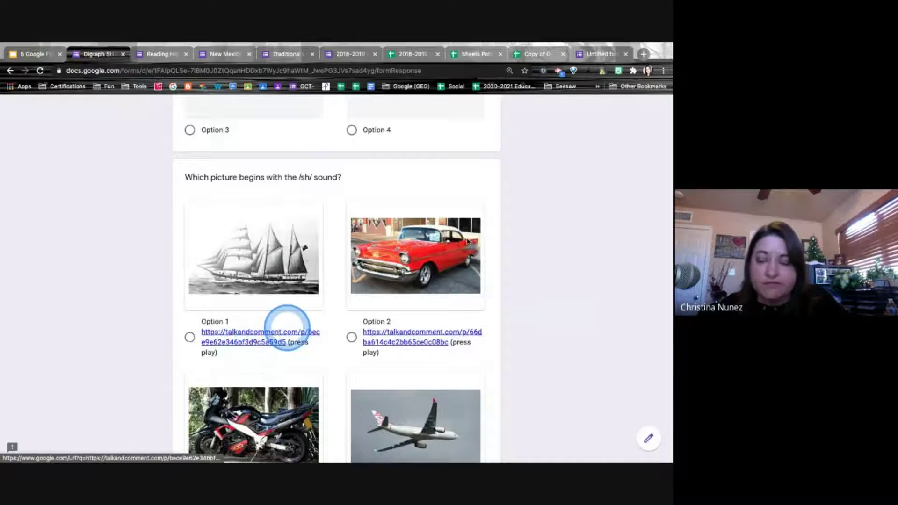
# Bring up Chrome's extension management page and enable the Talk and Comment - Voice notes anywhere extension
pyautogui.click(663, 71)
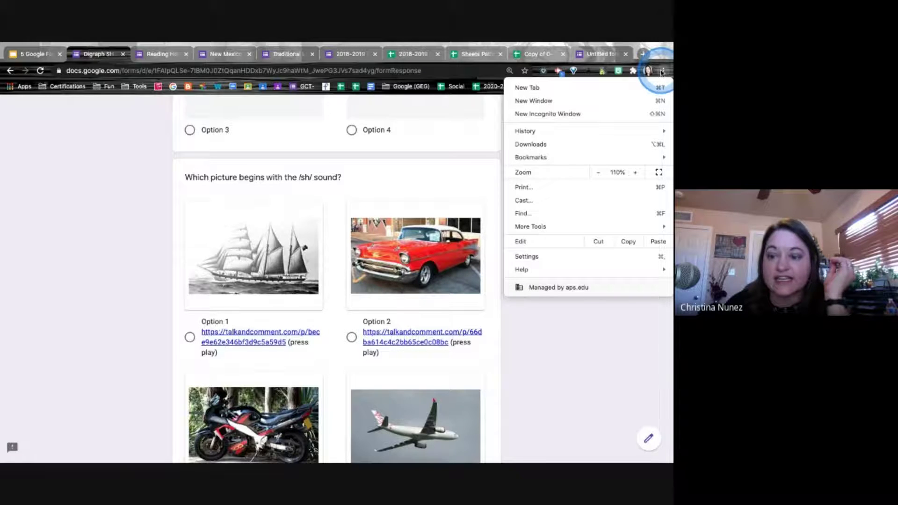
pyautogui.click(545, 227)
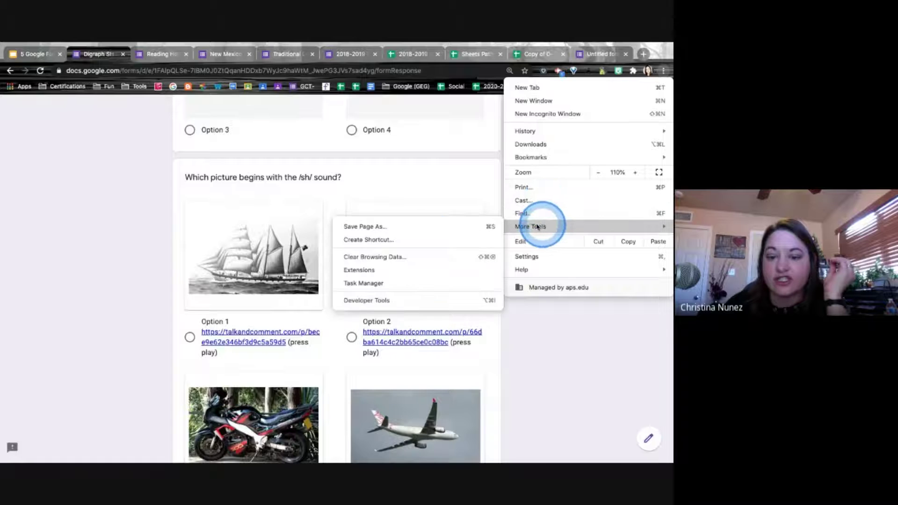
pyautogui.click(398, 270)
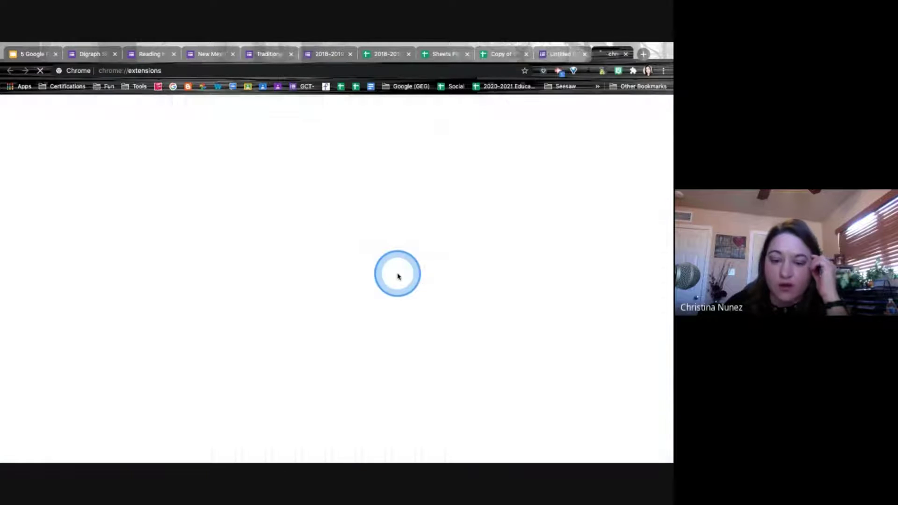
pyautogui.scroll(-10, 325, 258)
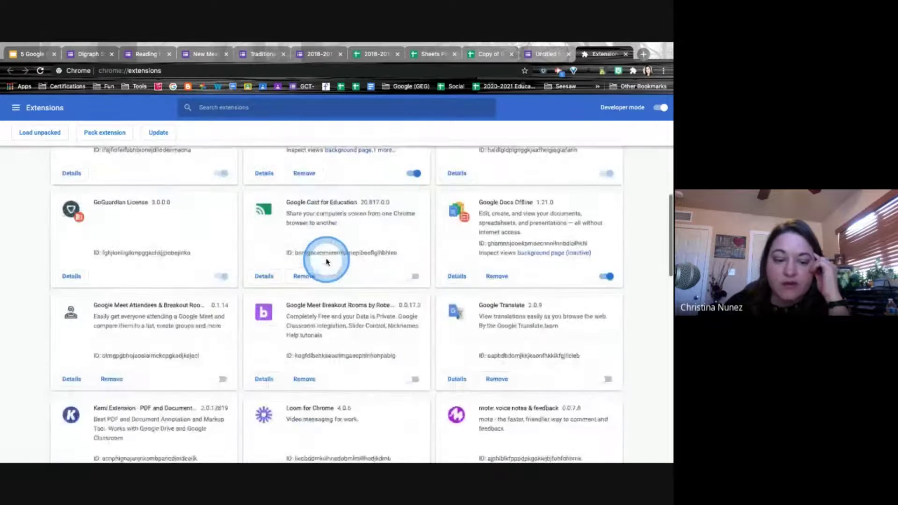
pyautogui.scroll(-5, 327, 262)
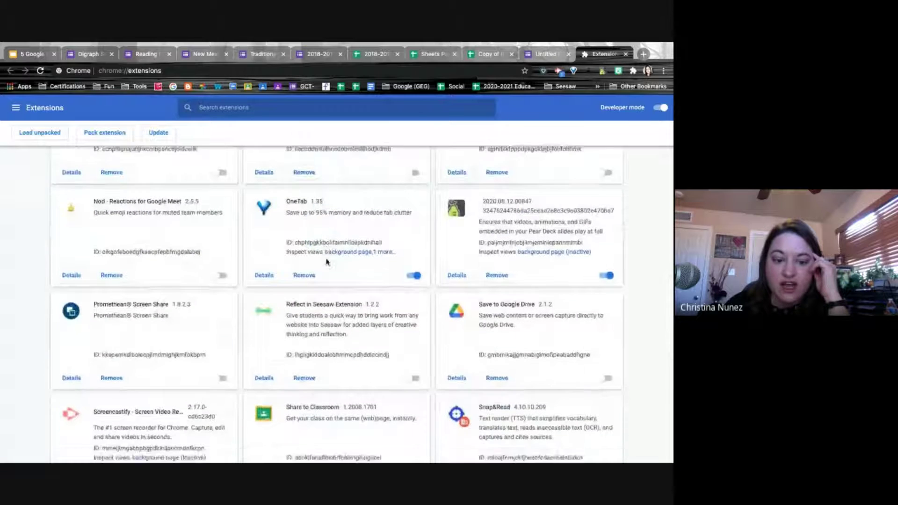
pyautogui.click(112, 197)
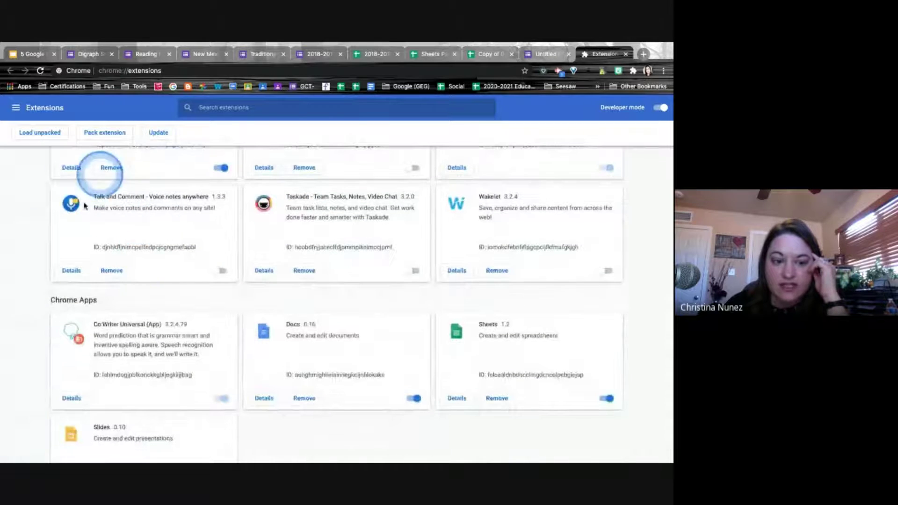
pyautogui.click(222, 270)
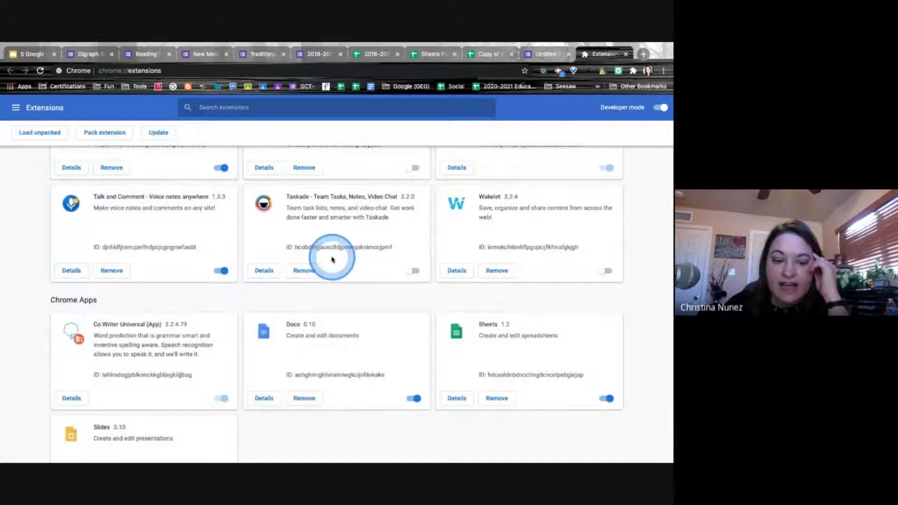
# Pin the Talk and Comment extension to the browser toolbar and close the extensions list
pyautogui.click(633, 71)
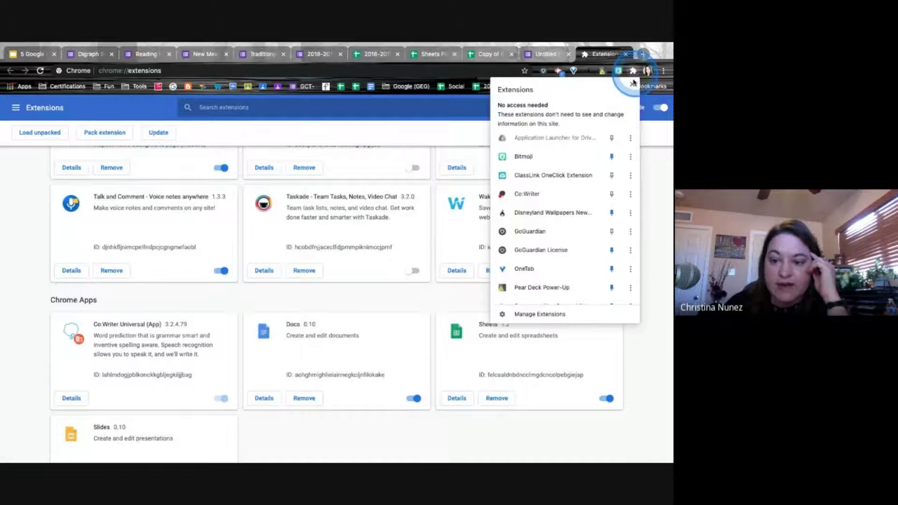
pyautogui.scroll(-2, 612, 190)
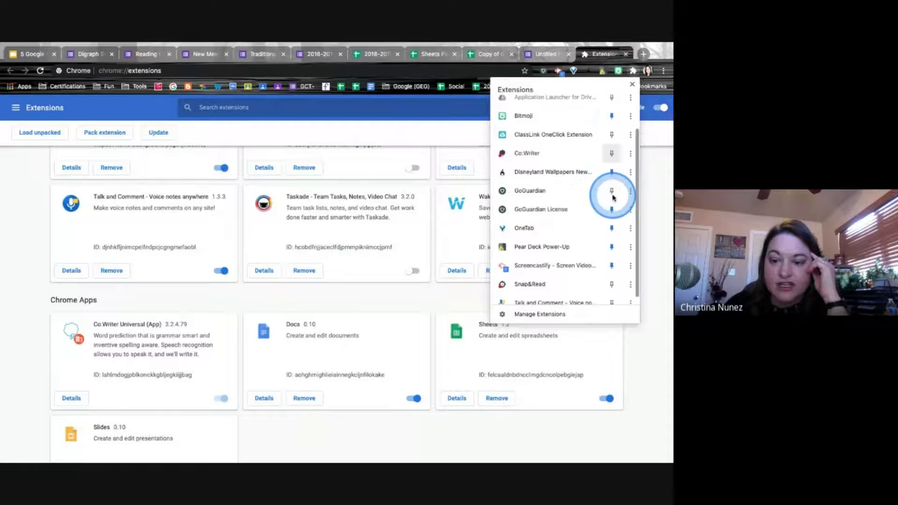
pyautogui.click(610, 296)
pyautogui.click(648, 162)
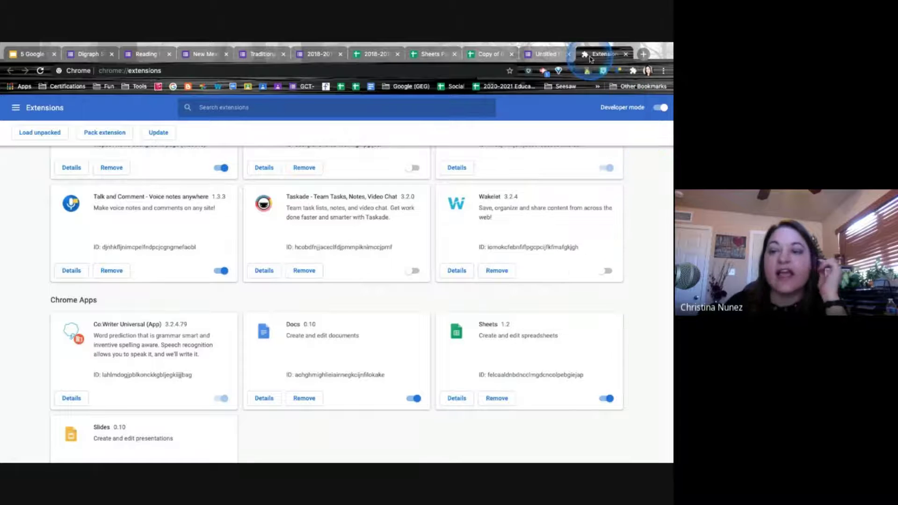
# Return to the Digraph SH lesson form and reload it so the enabled extension takes effect
pyautogui.click(544, 52)
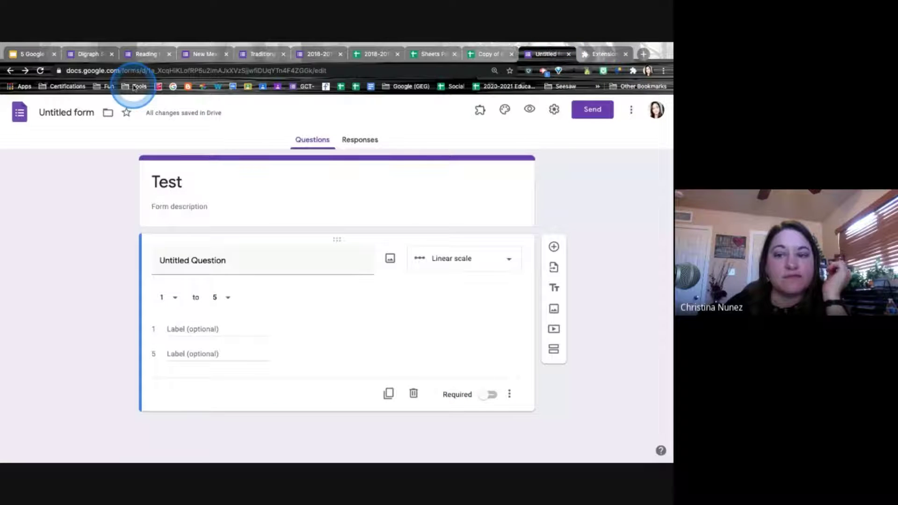
pyautogui.click(94, 55)
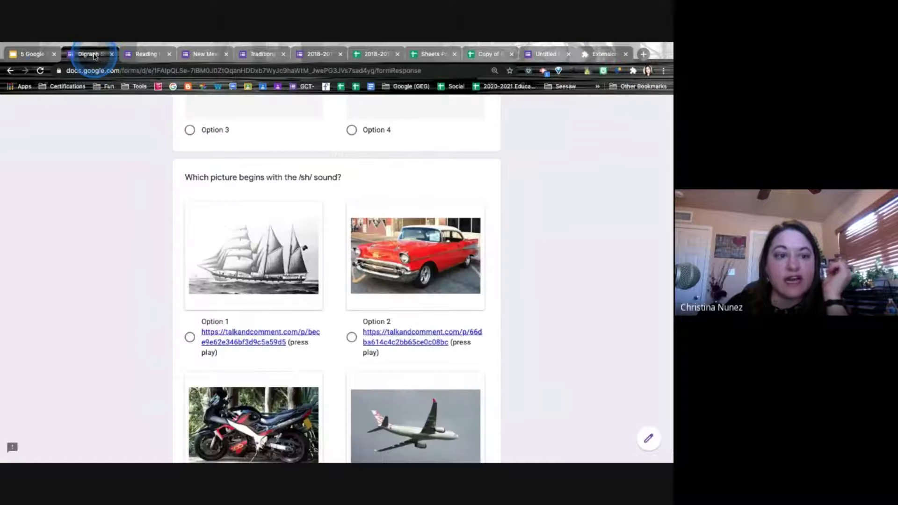
pyautogui.click(42, 71)
pyautogui.click(398, 188)
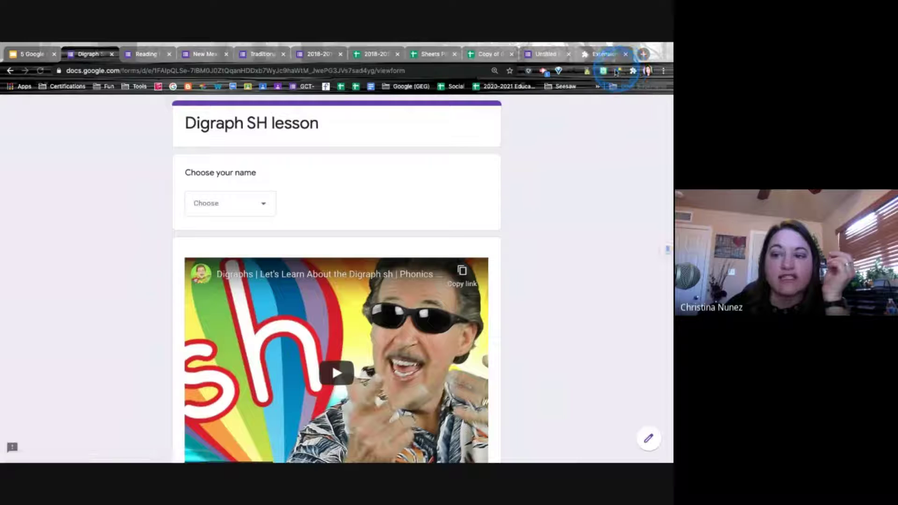
# Advance through the video and SH words pages to Picture Practice and go to the ship and car question's voice note players
pyautogui.scroll(-5, 364, 357)
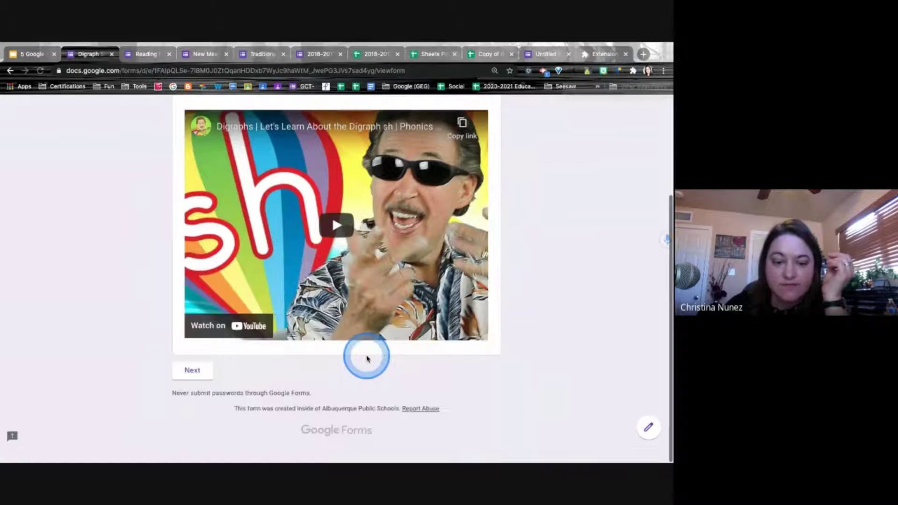
pyautogui.click(192, 385)
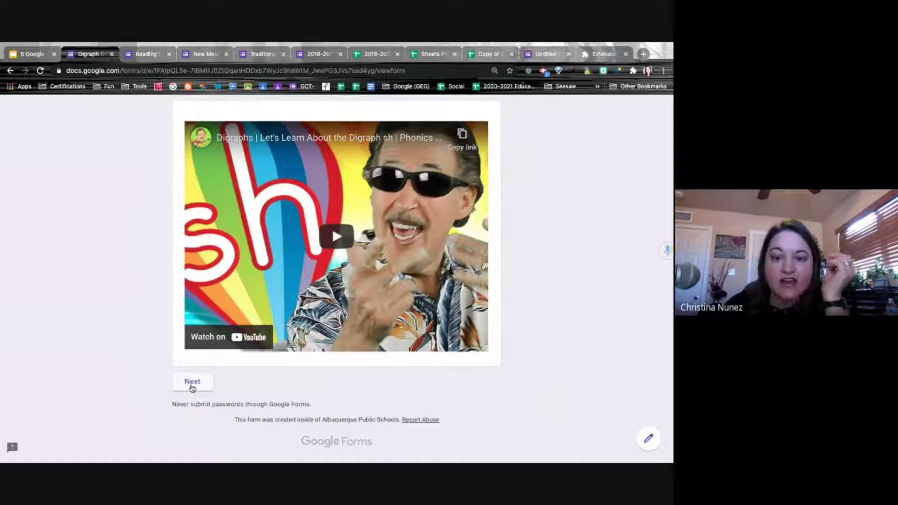
pyautogui.click(191, 387)
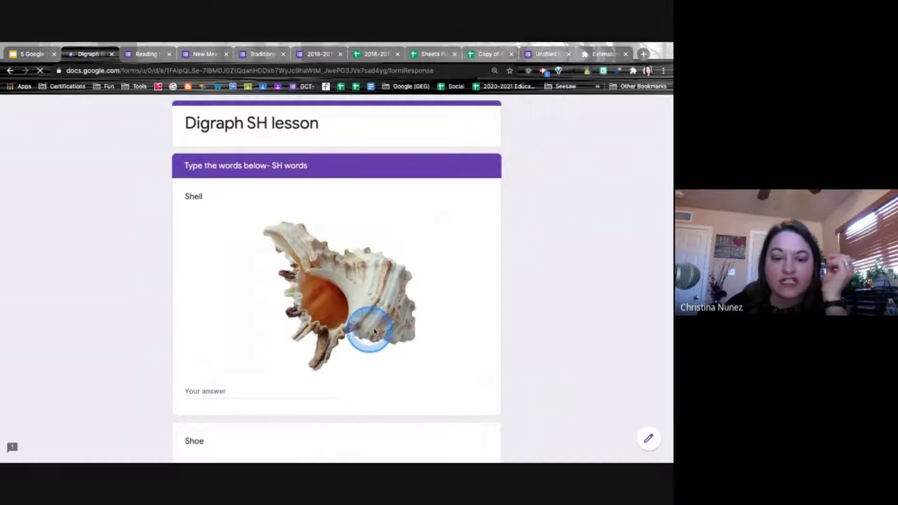
pyautogui.scroll(-7, 374, 332)
pyautogui.click(236, 379)
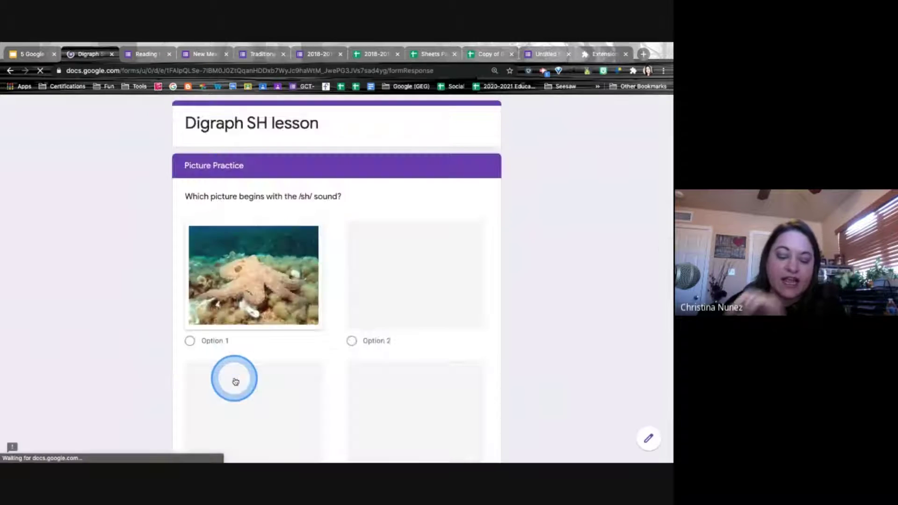
pyautogui.scroll(-4, 391, 301)
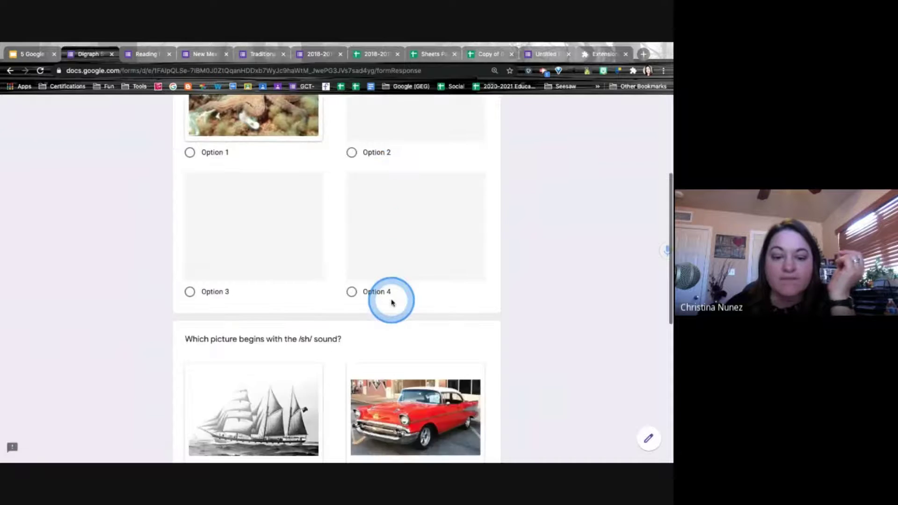
pyautogui.scroll(-4, 391, 301)
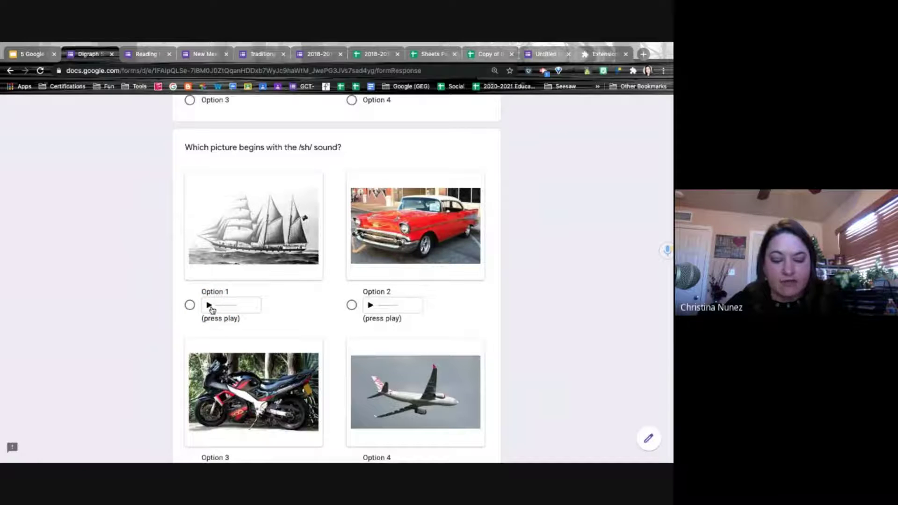
# Play the voice notes attached to Option 1 (ship) and Option 2 (car) in the second /sh/ picture question
pyautogui.hotkey('ctrl', 'shift', 'i')
pyautogui.click(662, 108)
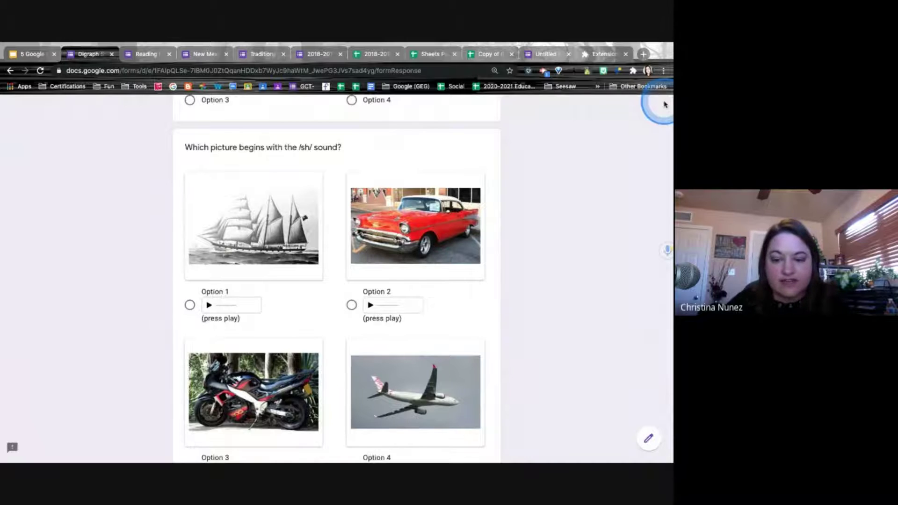
pyautogui.press('XF86AudioRaiseVolume')
pyautogui.click(209, 305)
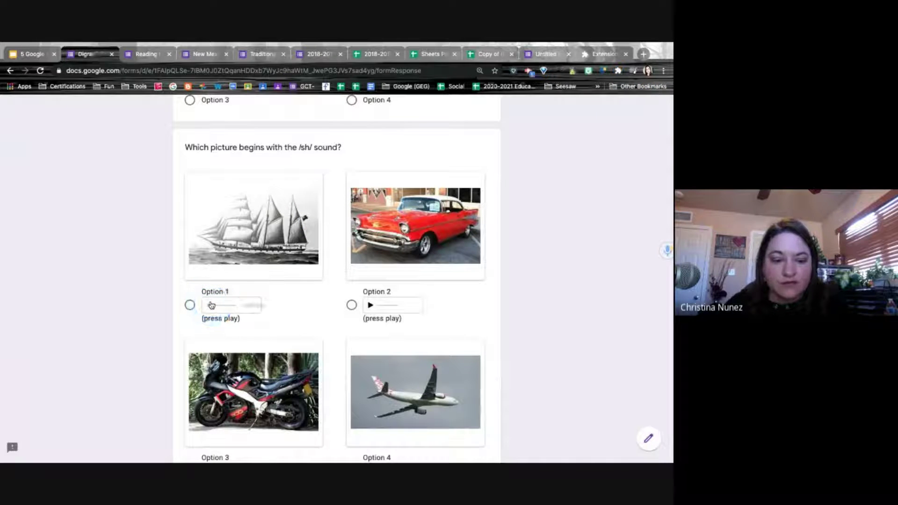
pyautogui.click(349, 331)
pyautogui.click(371, 311)
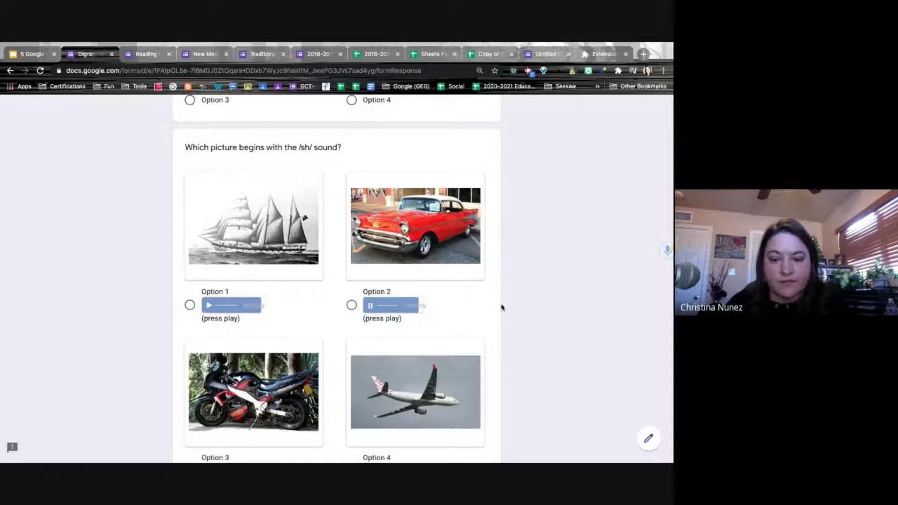
pyautogui.click(555, 258)
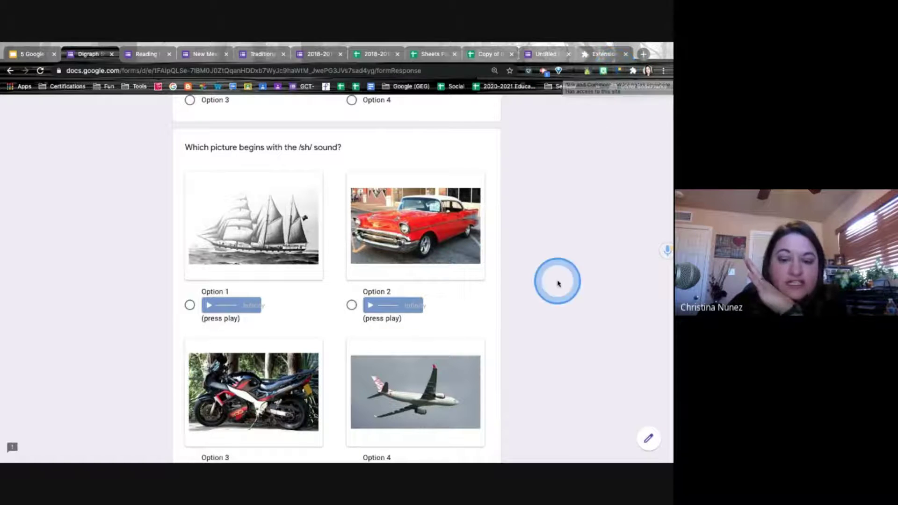
# Open the Digraph SH lesson form for editing and leave the response page without saving
pyautogui.scroll(-1, 581, 297)
pyautogui.scroll(15, 582, 297)
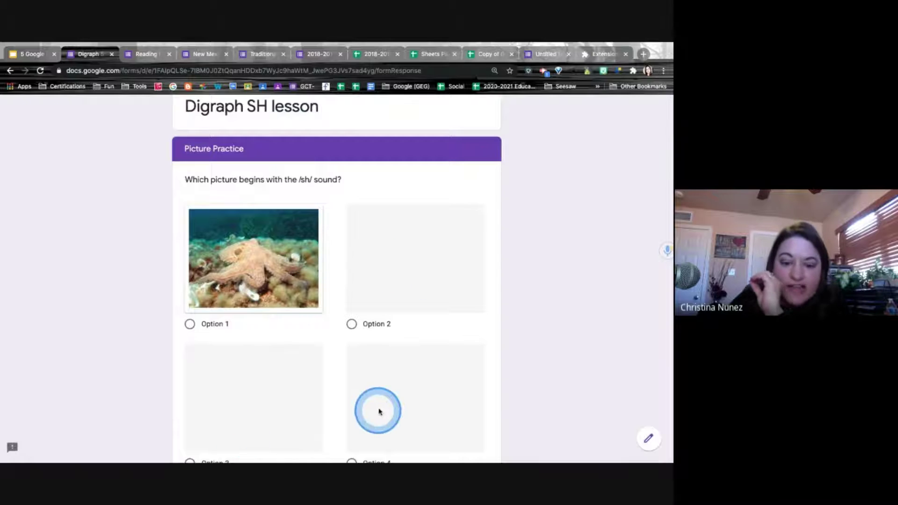
pyautogui.click(648, 438)
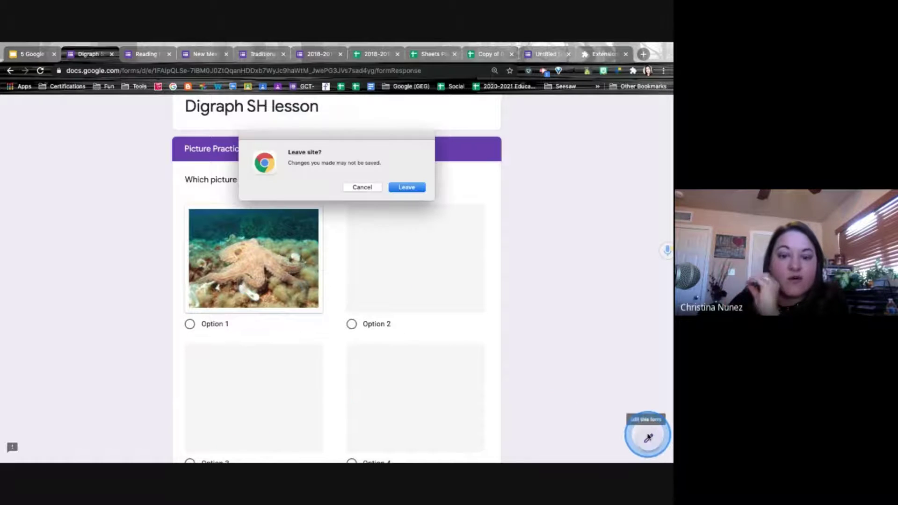
pyautogui.click(405, 187)
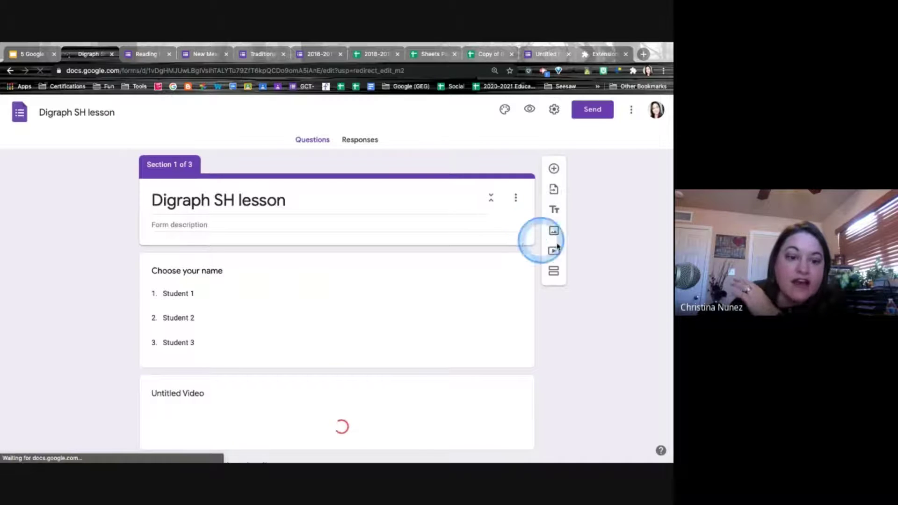
# Review the form's sections down to Picture Practice and examine the answer options of its two /sh/ picture questions
pyautogui.scroll(-1, 566, 246)
pyautogui.scroll(-1, 567, 247)
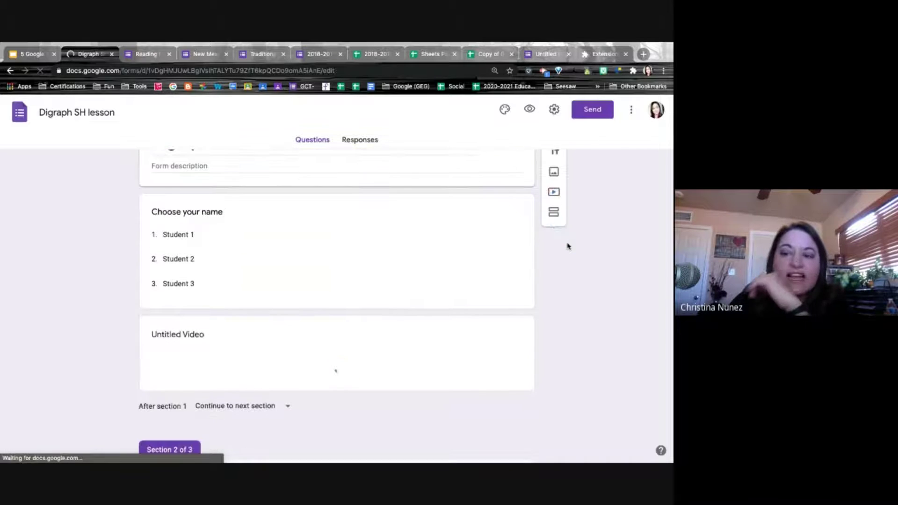
pyautogui.scroll(-2, 567, 246)
pyautogui.scroll(-10, 567, 246)
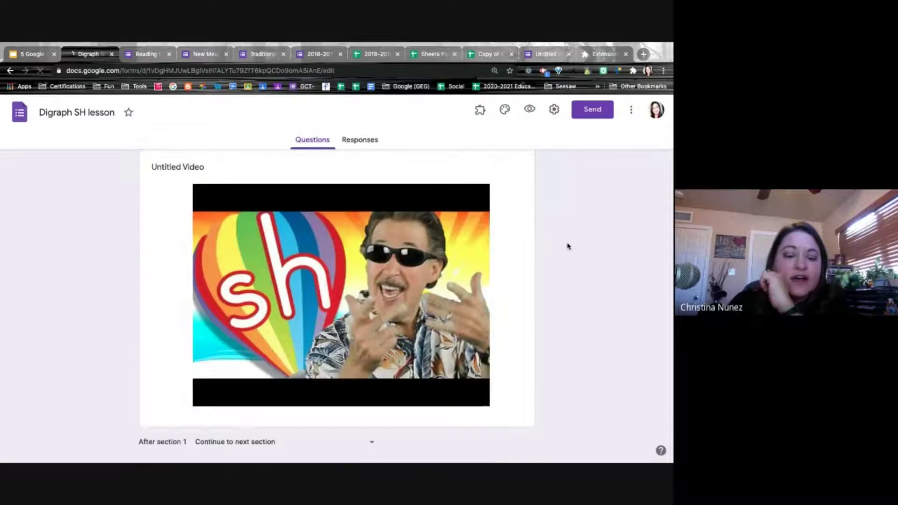
pyautogui.scroll(-5, 567, 247)
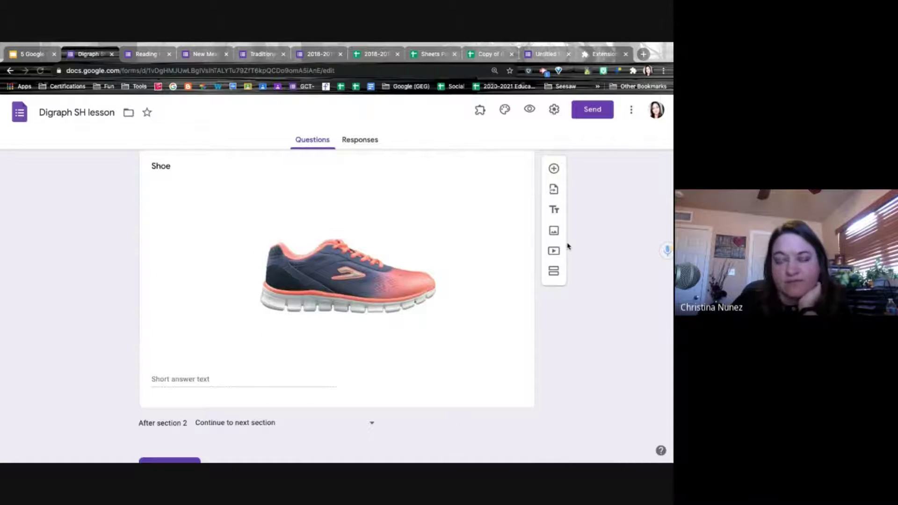
pyautogui.scroll(-7, 567, 246)
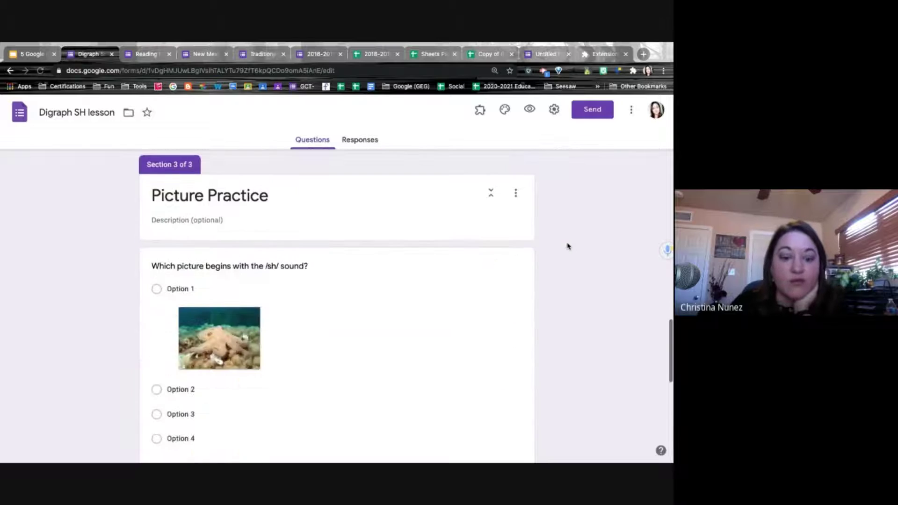
pyautogui.scroll(-1, 567, 247)
pyautogui.click(569, 247)
pyautogui.click(316, 195)
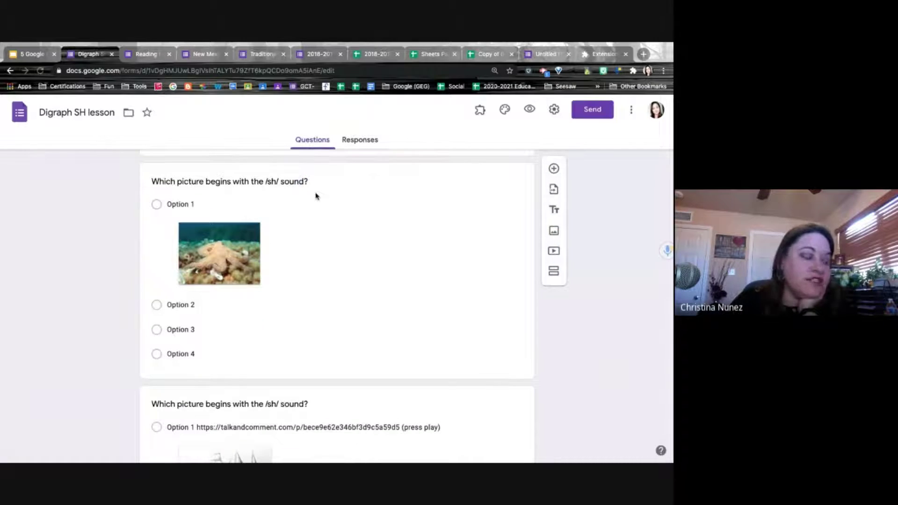
pyautogui.click(216, 253)
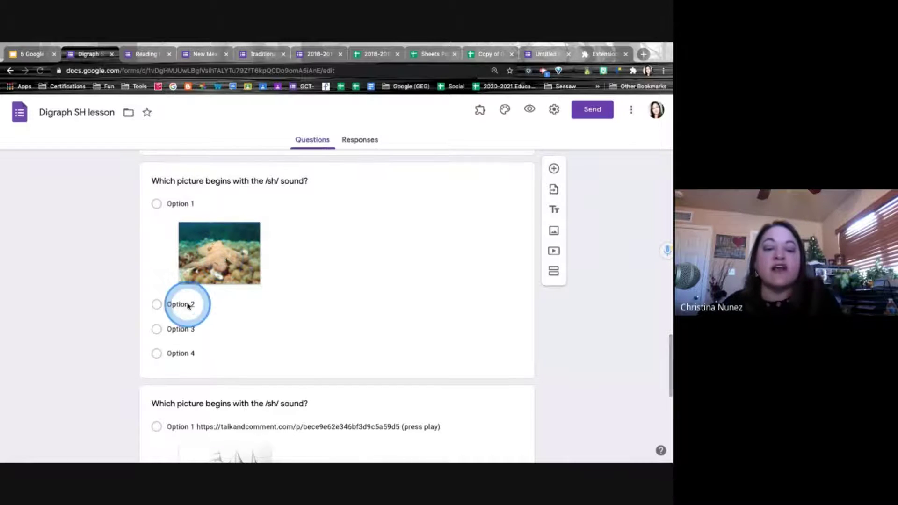
pyautogui.scroll(-2, 187, 303)
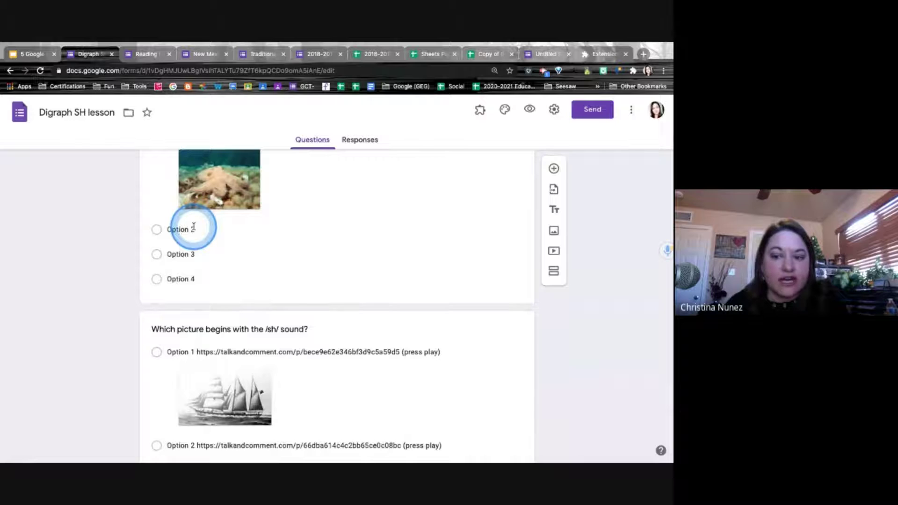
pyautogui.scroll(-1, 194, 227)
pyautogui.scroll(1, 194, 229)
pyautogui.scroll(1, 202, 234)
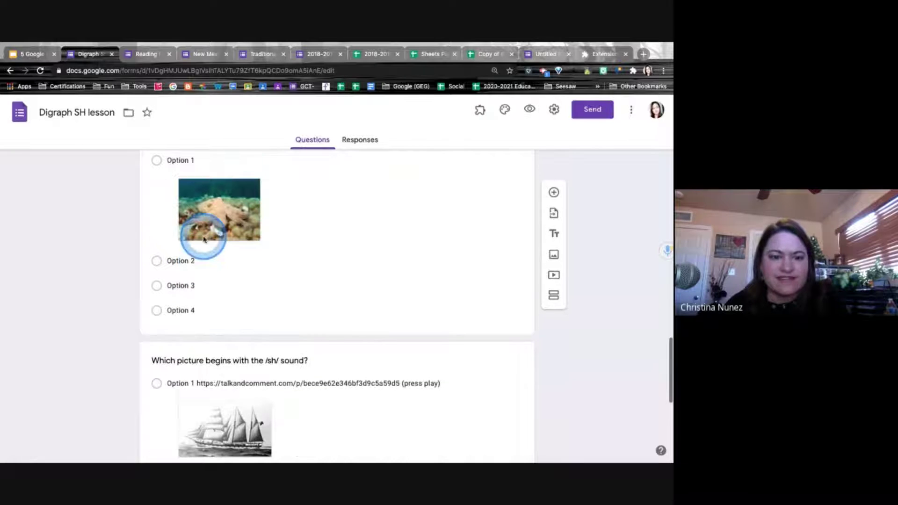
pyautogui.scroll(3, 203, 252)
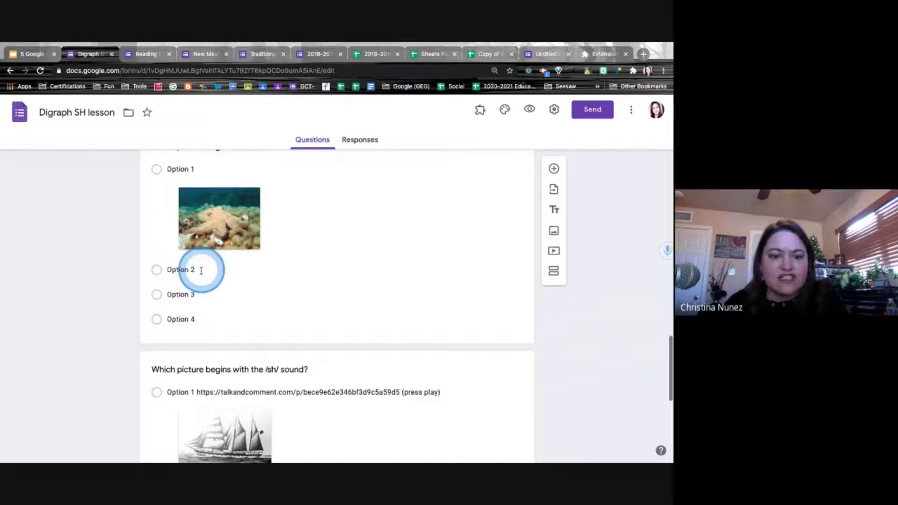
# Add a shark picture from a Google image search for "shark" to Option 2 of the first Picture Practice question
pyautogui.click(380, 245)
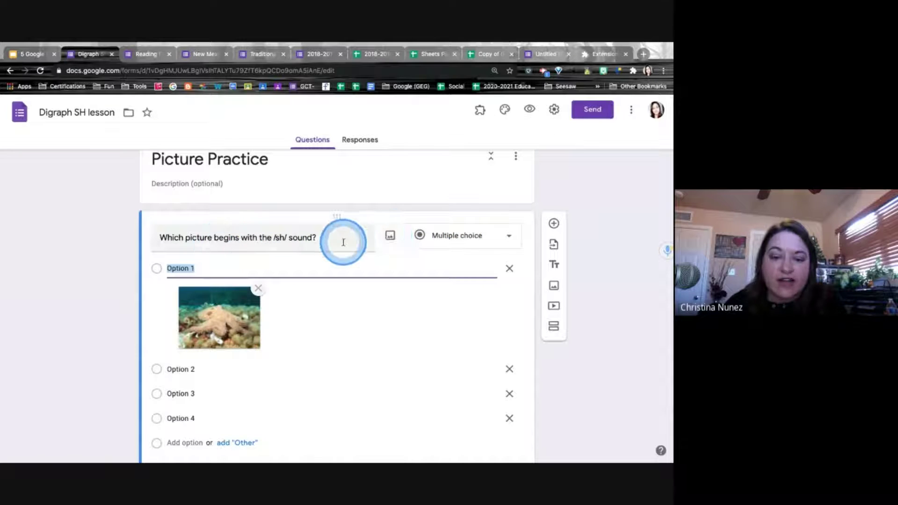
pyautogui.scroll(-1, 315, 359)
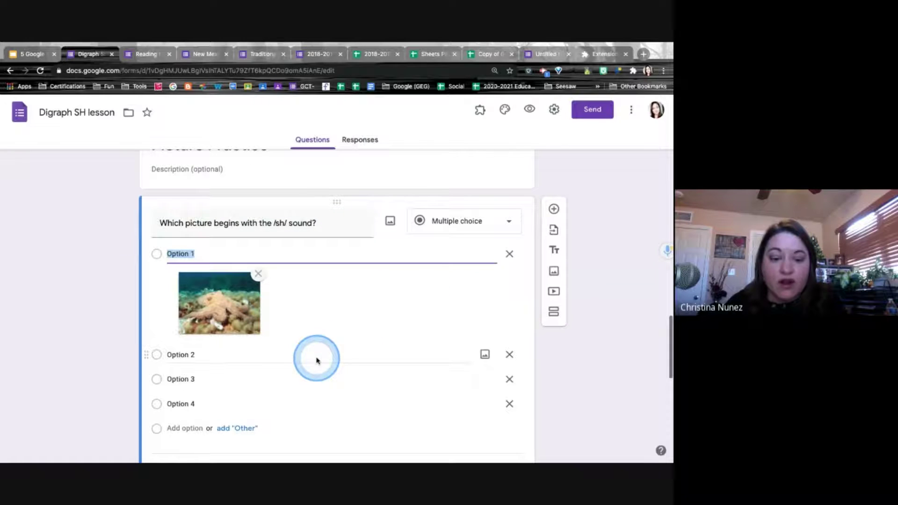
pyautogui.click(373, 352)
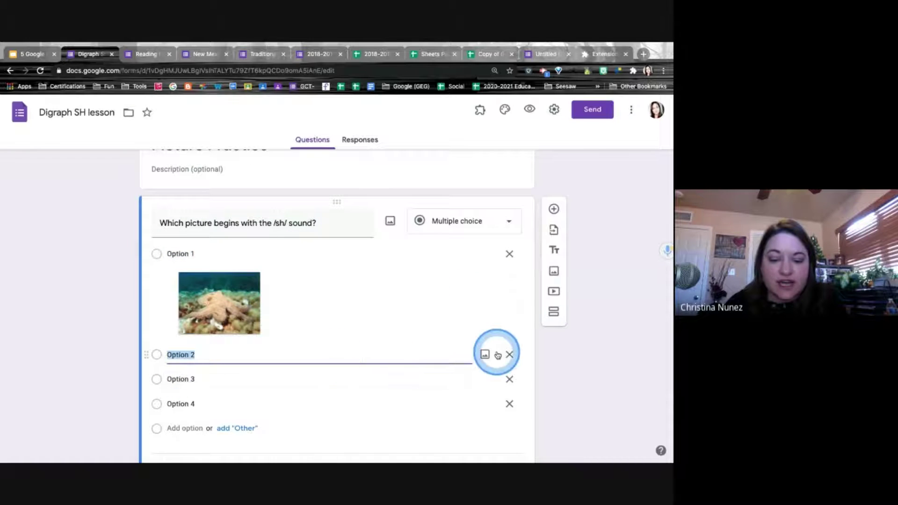
pyautogui.click(485, 354)
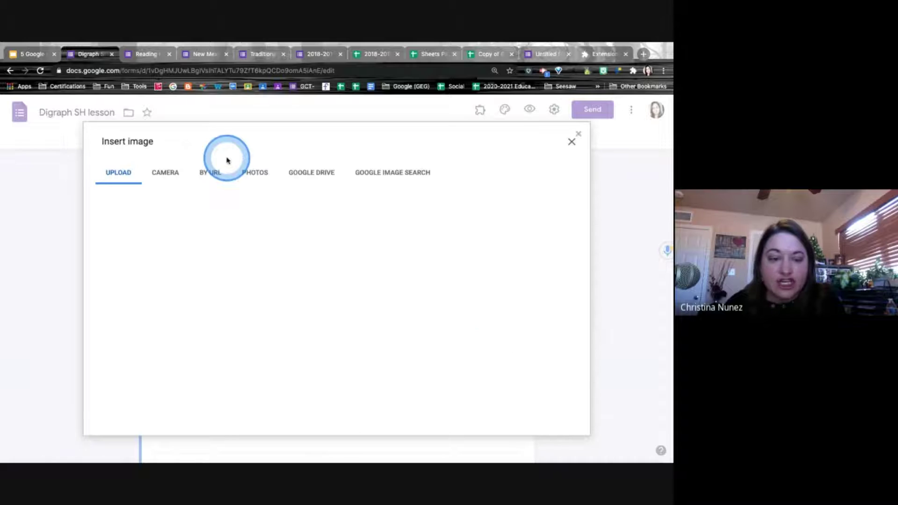
pyautogui.click(318, 184)
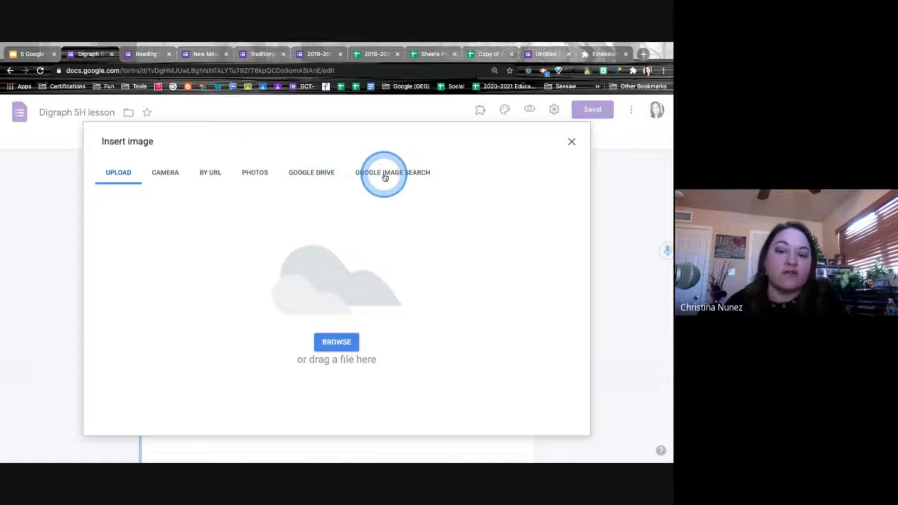
pyautogui.click(380, 174)
pyautogui.click(319, 145)
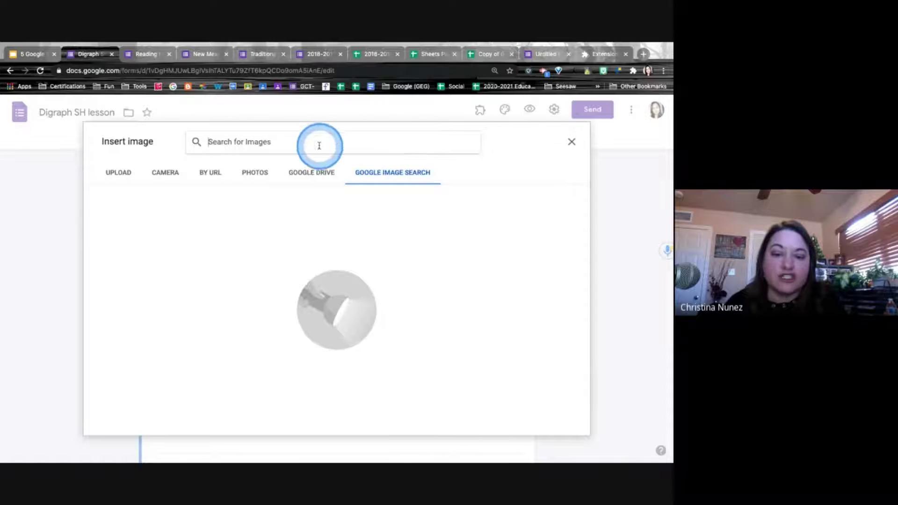
pyautogui.write('s')
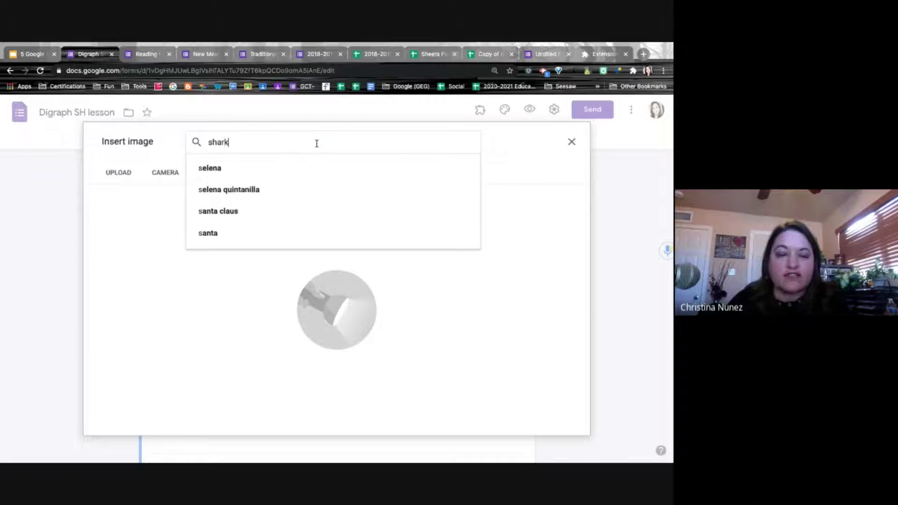
pyautogui.write('hark')
pyautogui.press('Return')
pyautogui.click(407, 171)
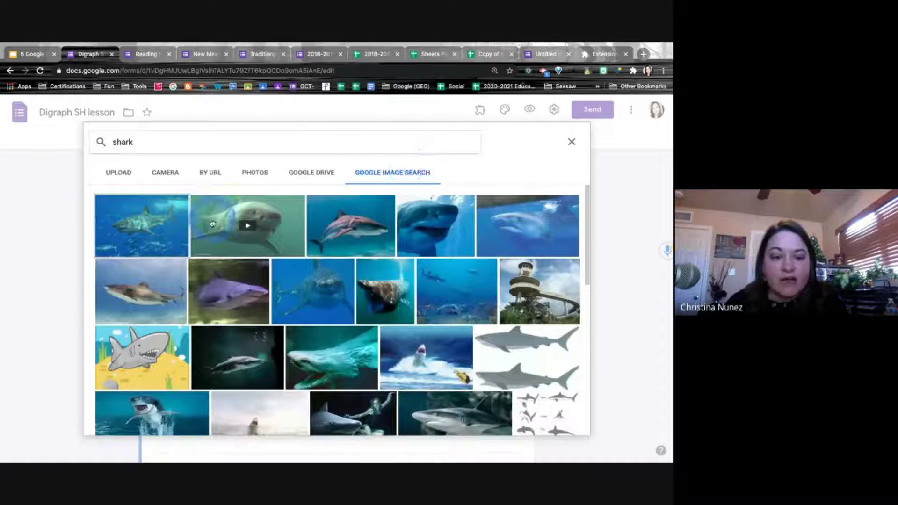
pyautogui.click(566, 424)
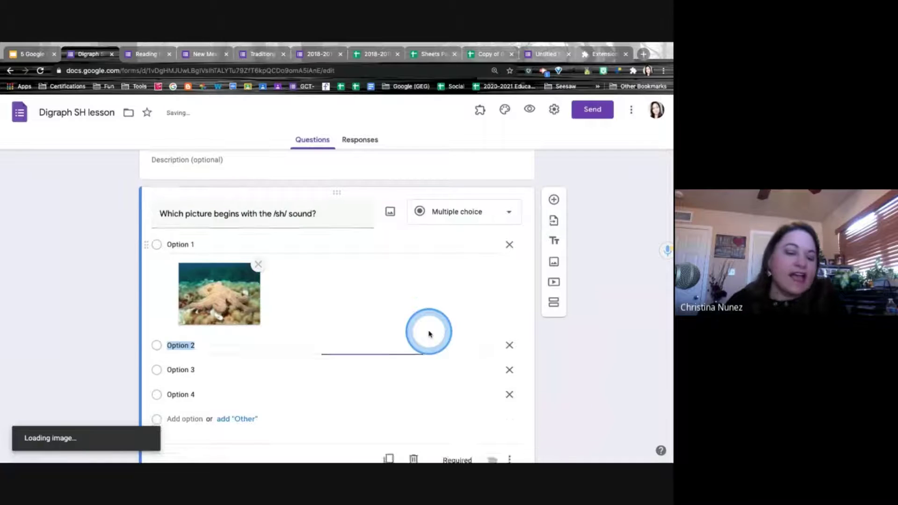
# Add a yellow seahorse picture from a Google image search for "seahorse" to Option 3 of the same question
pyautogui.scroll(-3, 436, 348)
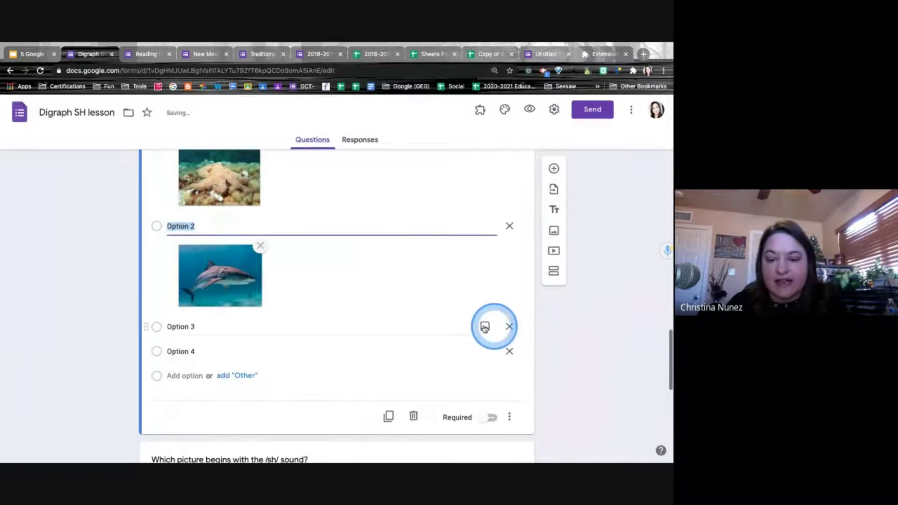
pyautogui.click(484, 325)
pyautogui.click(286, 108)
pyautogui.click(401, 174)
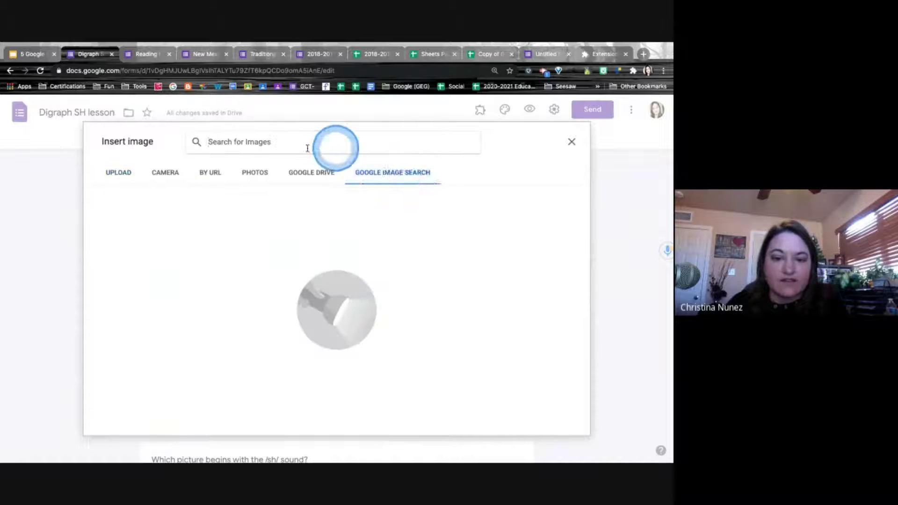
pyautogui.click(280, 146)
pyautogui.write('seahorse')
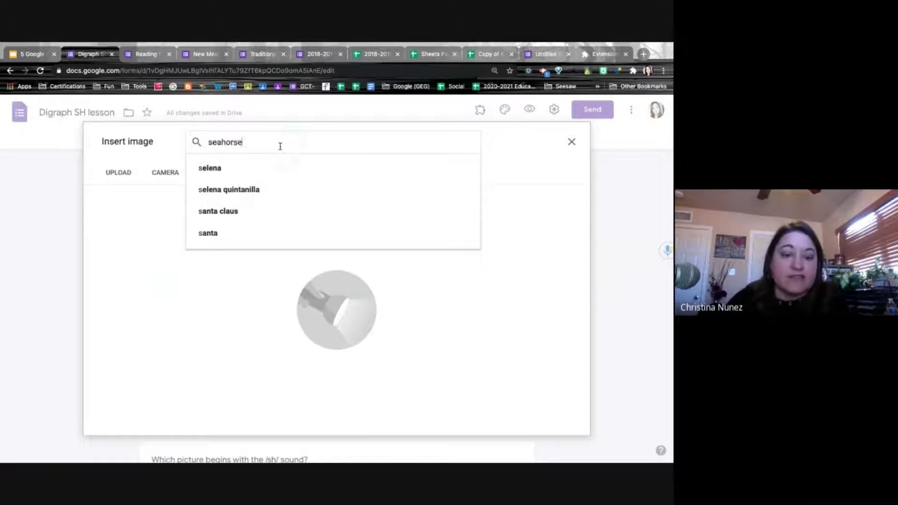
pyautogui.press('Return')
pyautogui.click(359, 236)
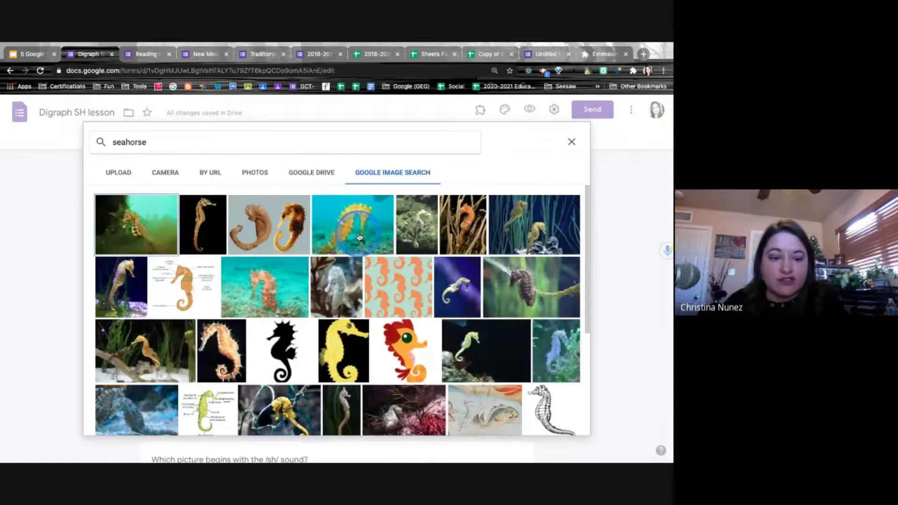
pyautogui.click(358, 229)
pyautogui.click(566, 423)
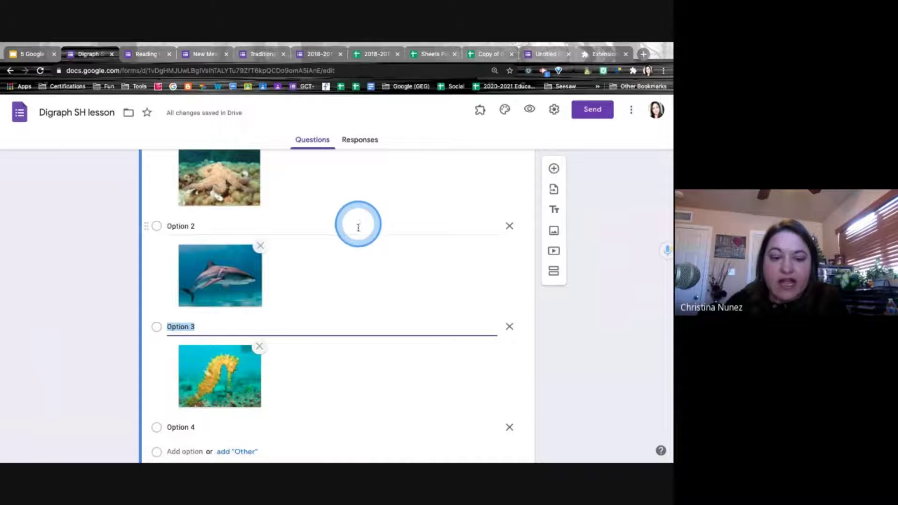
# Try to record a Talk and Comment voice note at the end of Option 3's text, and close the extension's microphone help page
pyautogui.click(220, 324)
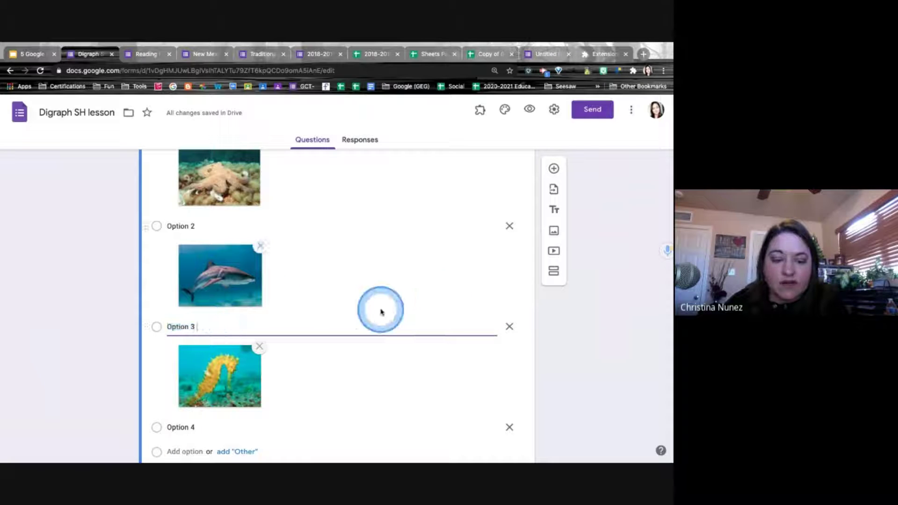
pyautogui.click(659, 257)
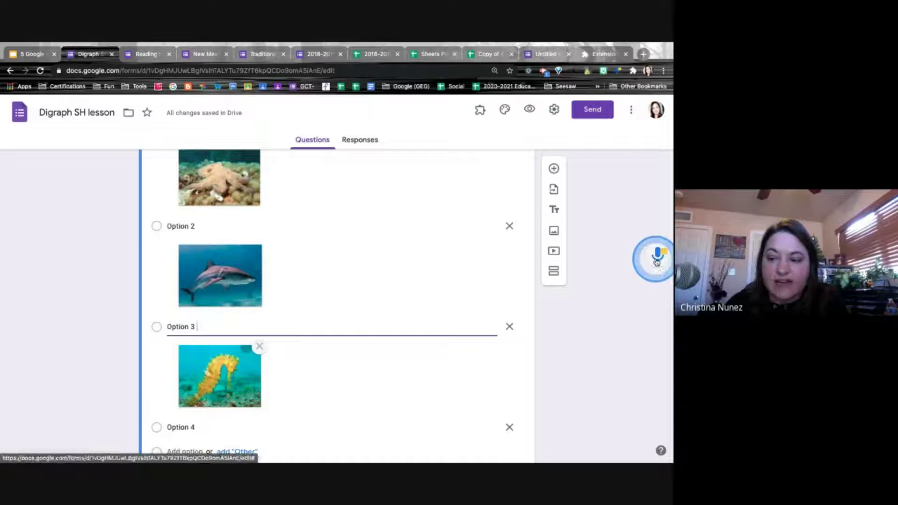
pyautogui.click(408, 188)
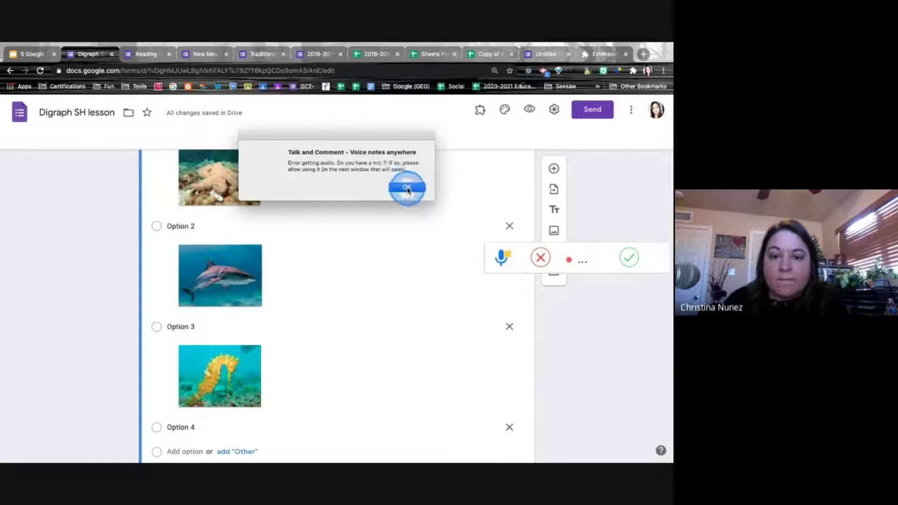
pyautogui.click(407, 188)
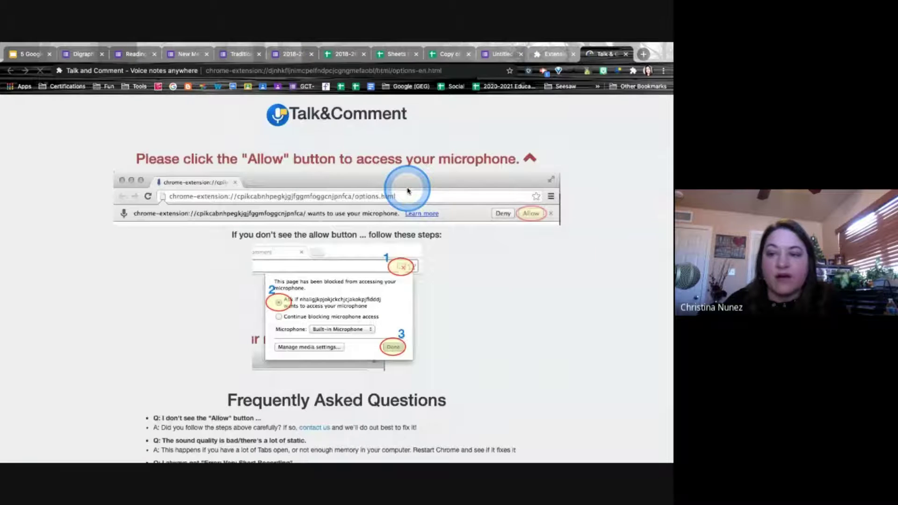
pyautogui.click(625, 54)
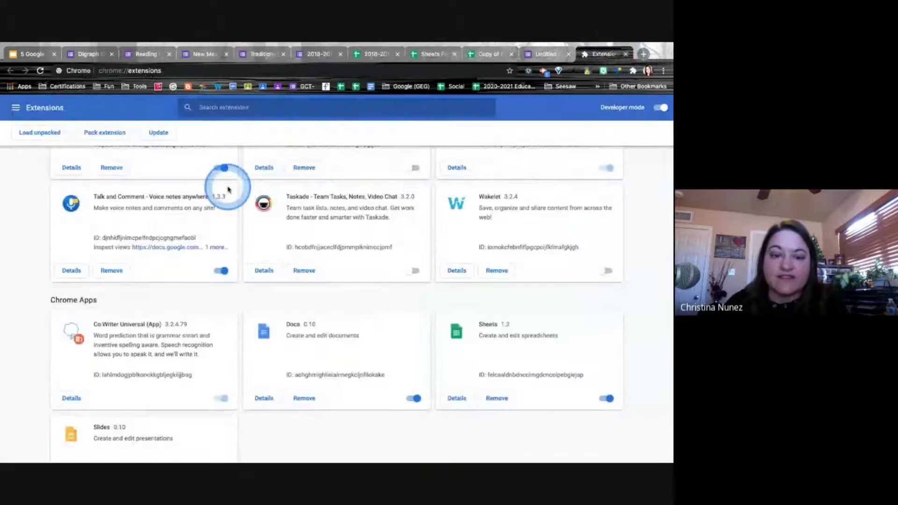
# Return to the Digraph SH lesson form's picture questions, then open its sending options and cancel them
pyautogui.click(94, 55)
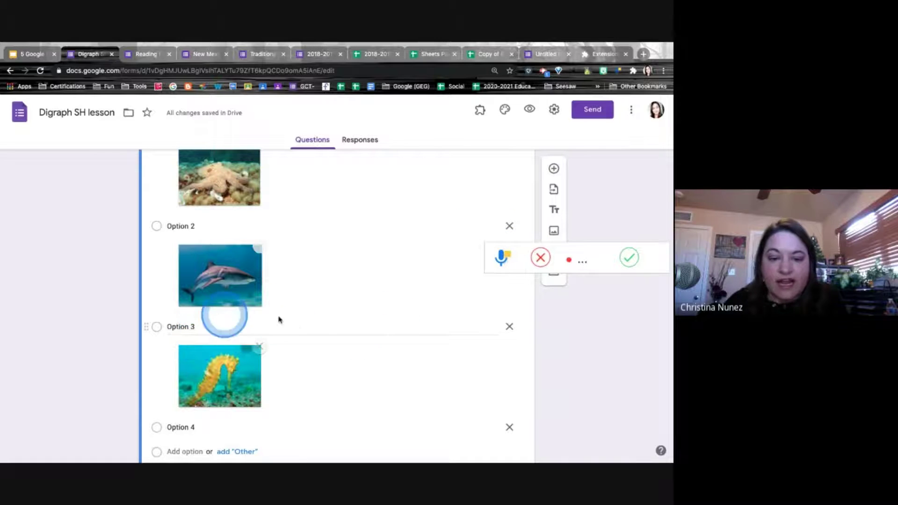
pyautogui.scroll(-9, 279, 320)
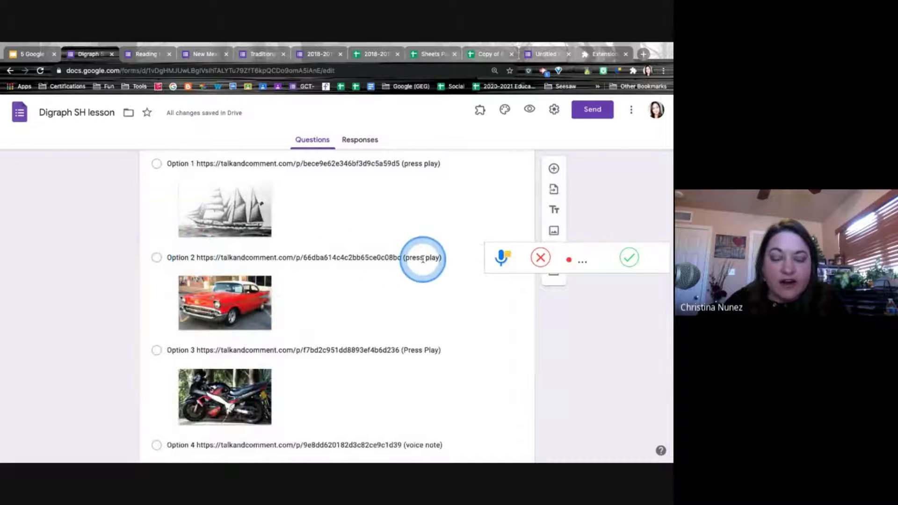
pyautogui.click(591, 109)
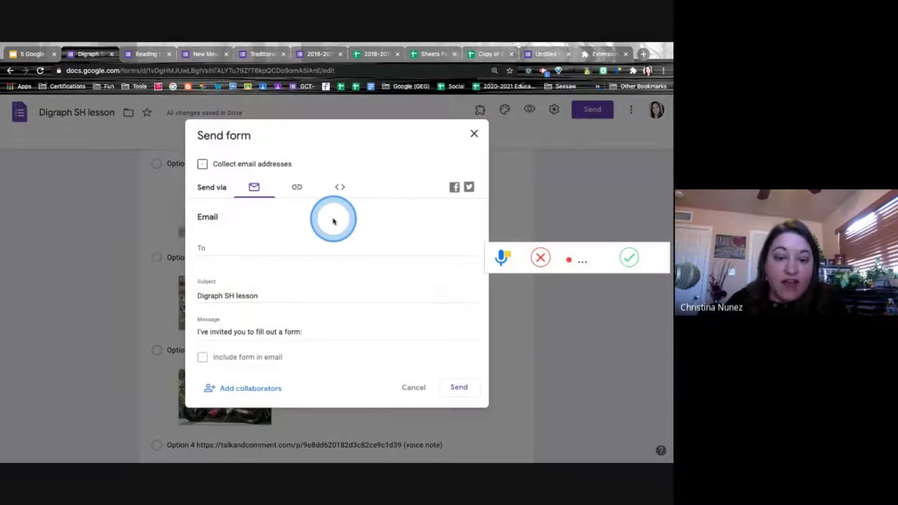
pyautogui.click(423, 391)
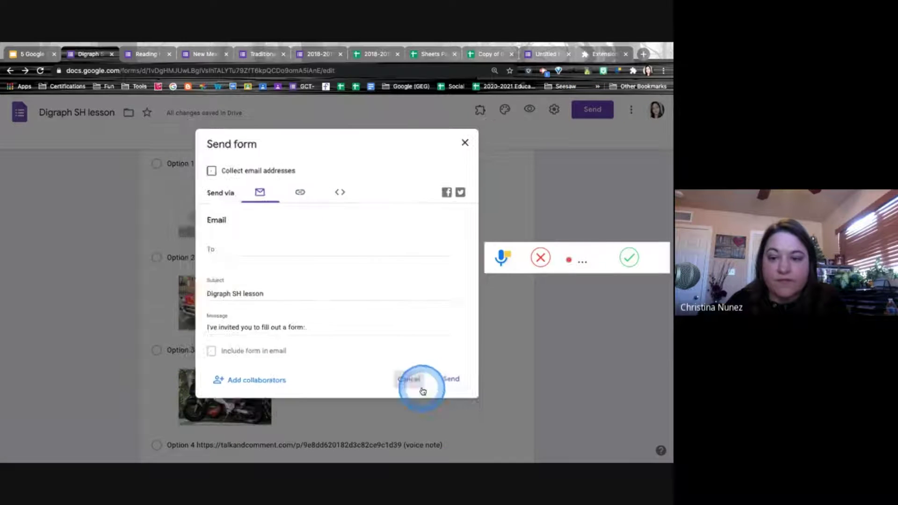
# Preview the Digraph SH lesson form and advance through its sections to the ship and car question in Picture Practice
pyautogui.click(529, 110)
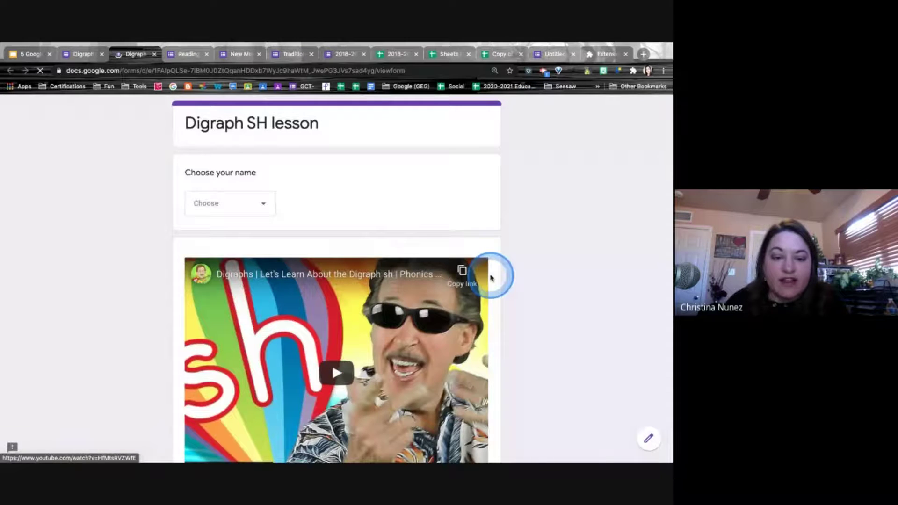
pyautogui.scroll(-3, 490, 277)
pyautogui.click(199, 379)
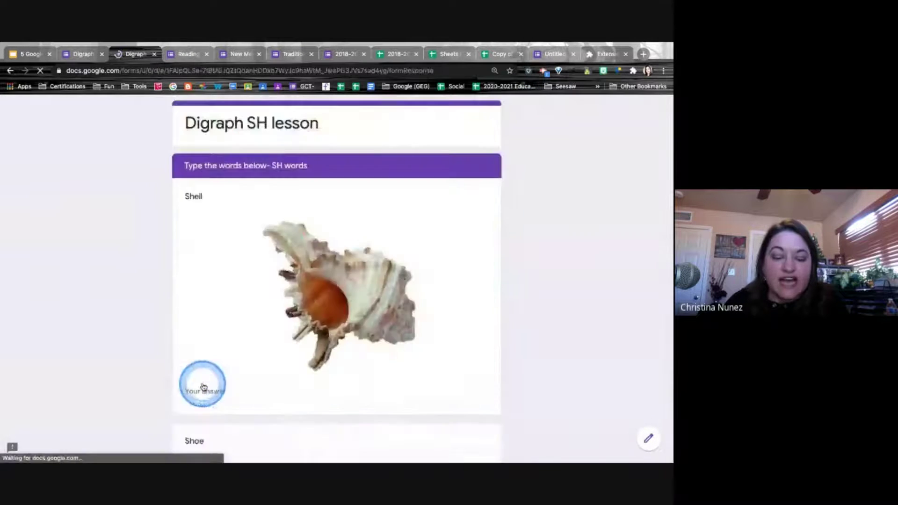
pyautogui.scroll(-6, 435, 247)
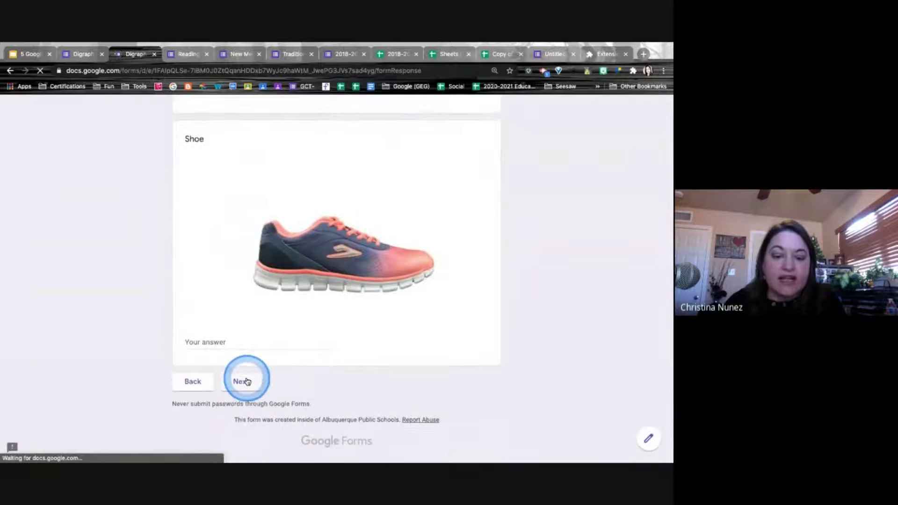
pyautogui.click(241, 381)
pyautogui.scroll(-2, 372, 300)
pyautogui.click(373, 300)
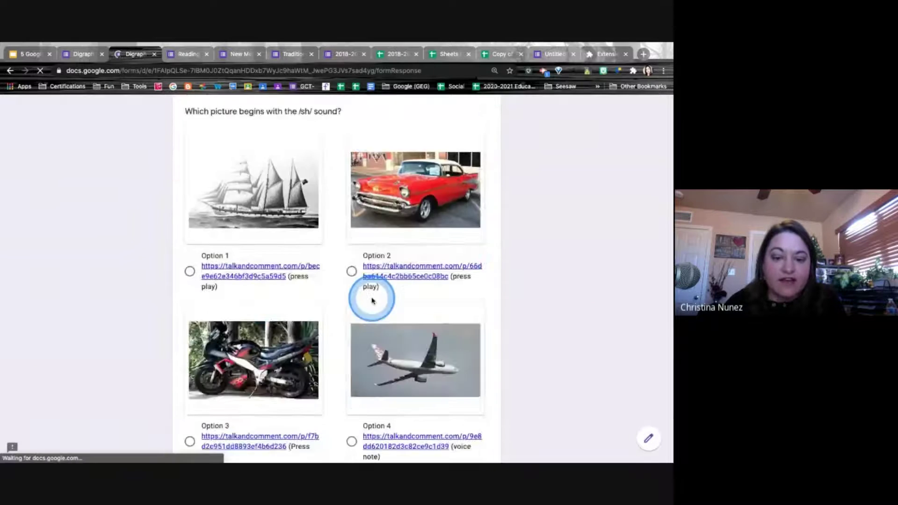
# Play the Talk and Comment voice note of Option 1, the ship picture
pyautogui.scroll(-2, 373, 300)
pyautogui.click(216, 206)
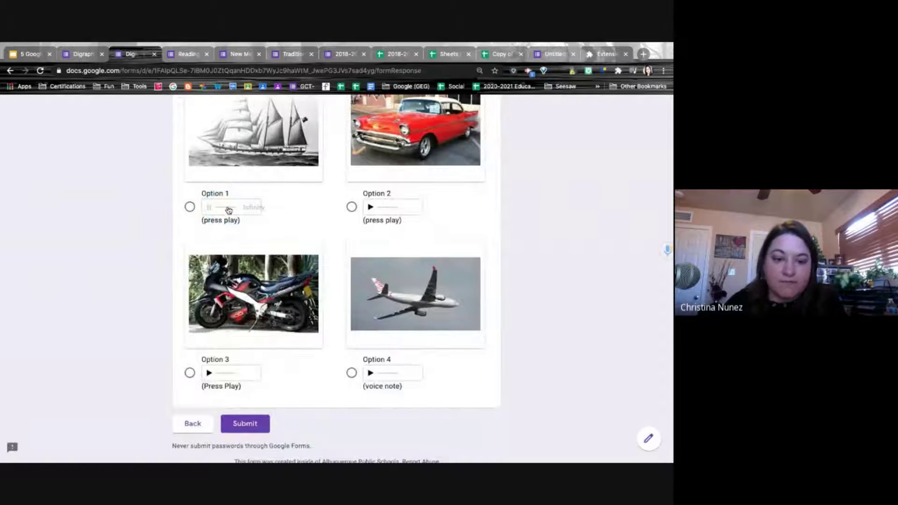
pyautogui.click(214, 208)
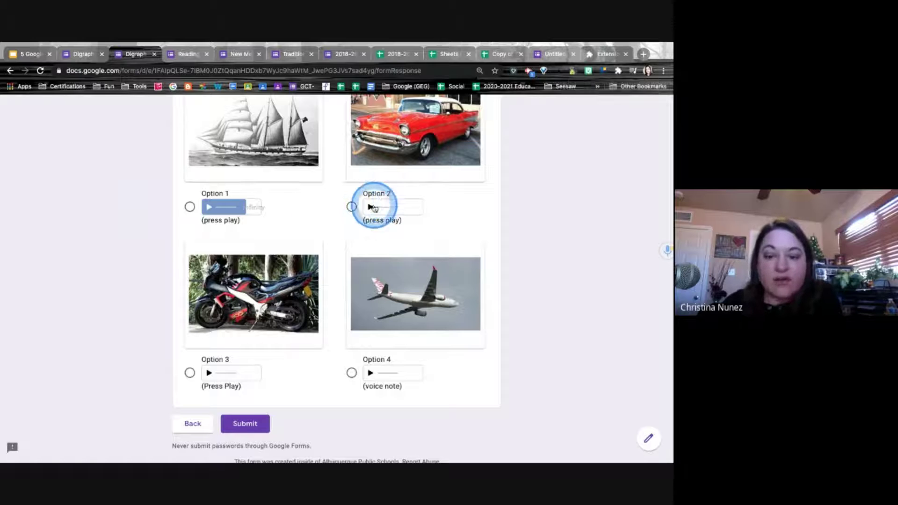
# Go back to the sea animal question in the preview, and open and close the screen recording extension's options
pyautogui.scroll(-1, 401, 206)
pyautogui.scroll(3, 395, 197)
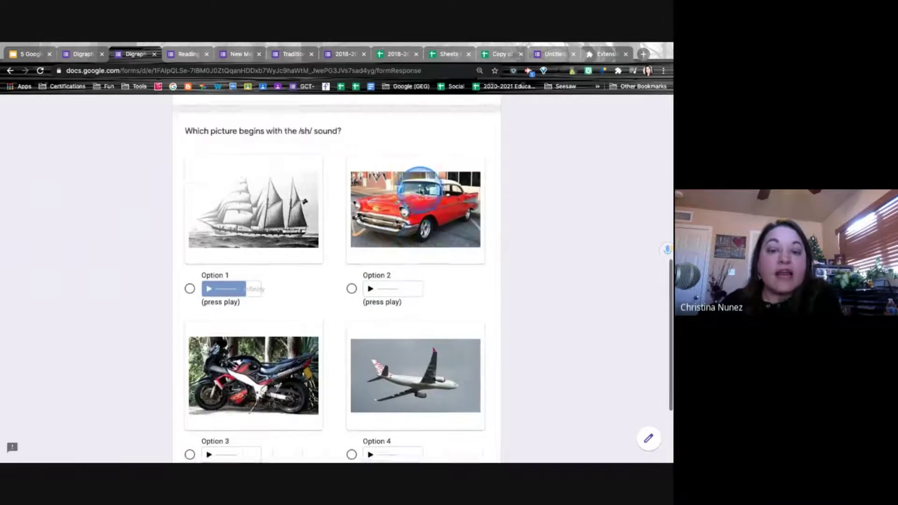
pyautogui.scroll(6, 420, 191)
pyautogui.scroll(3, 420, 192)
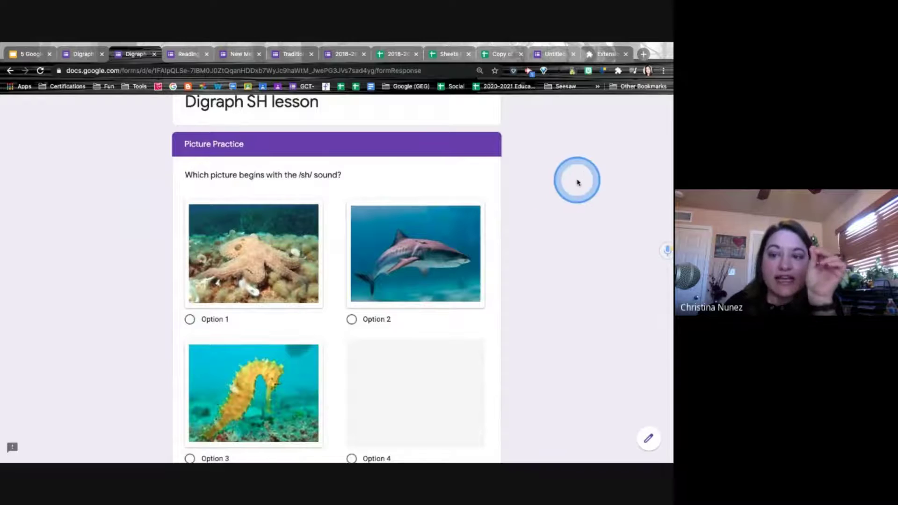
pyautogui.click(530, 71)
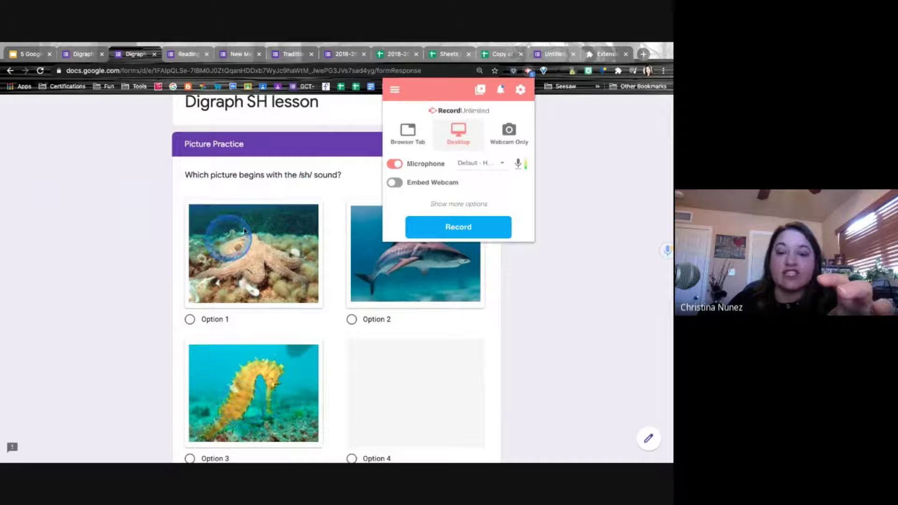
pyautogui.click(576, 144)
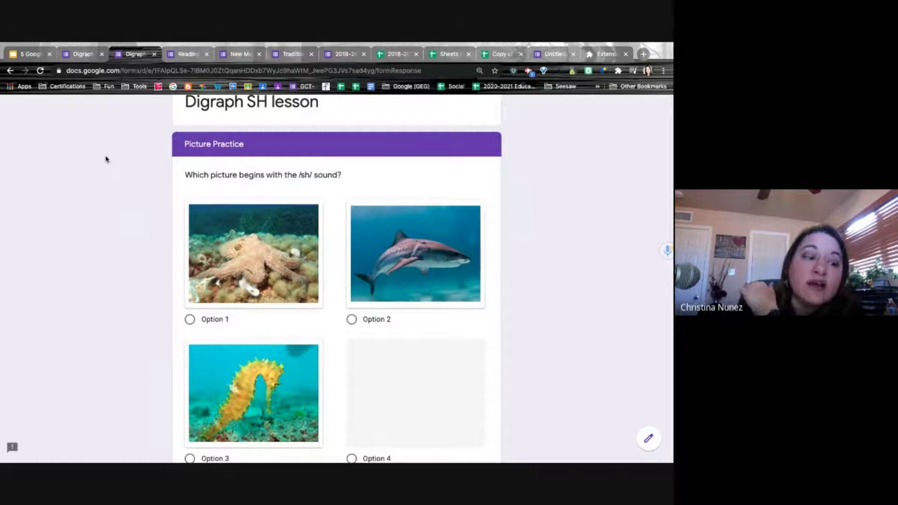
# Play the voice note of Option 2, the red car picture, in the second Picture Practice question
pyautogui.scroll(-7, 366, 289)
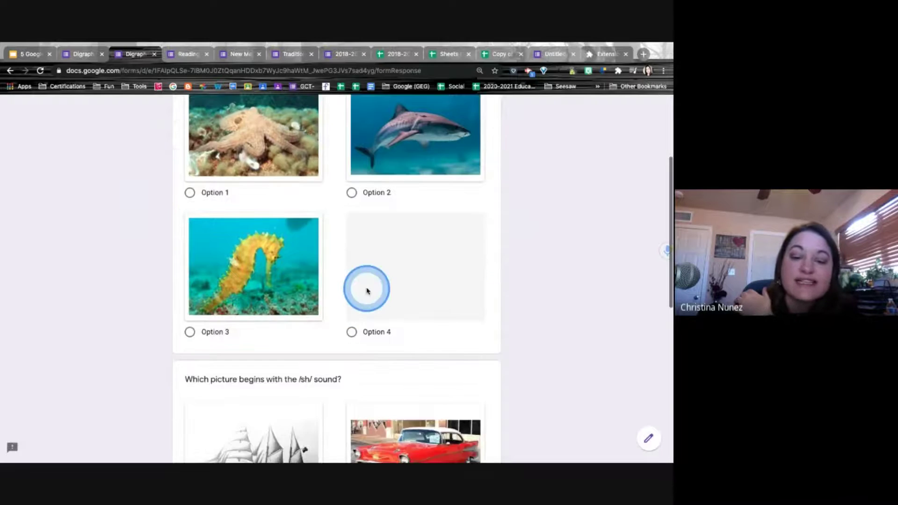
pyautogui.scroll(-3, 366, 289)
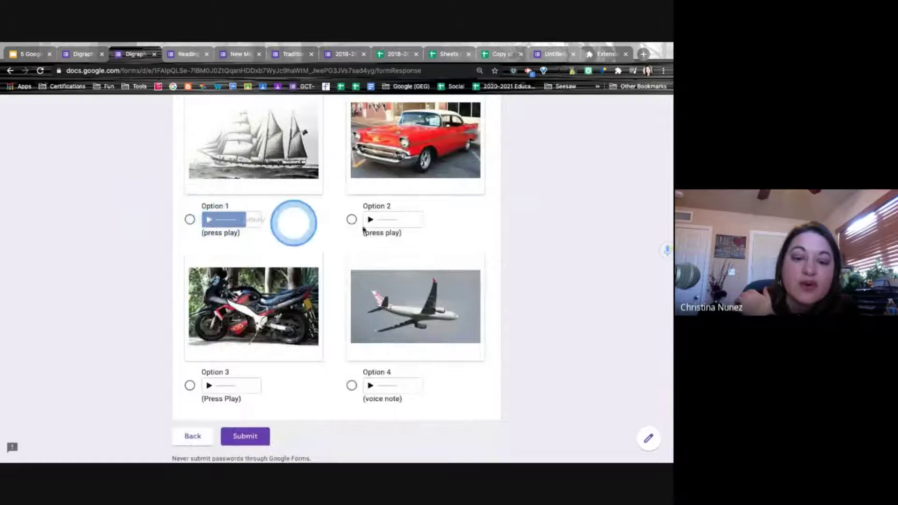
pyautogui.click(371, 220)
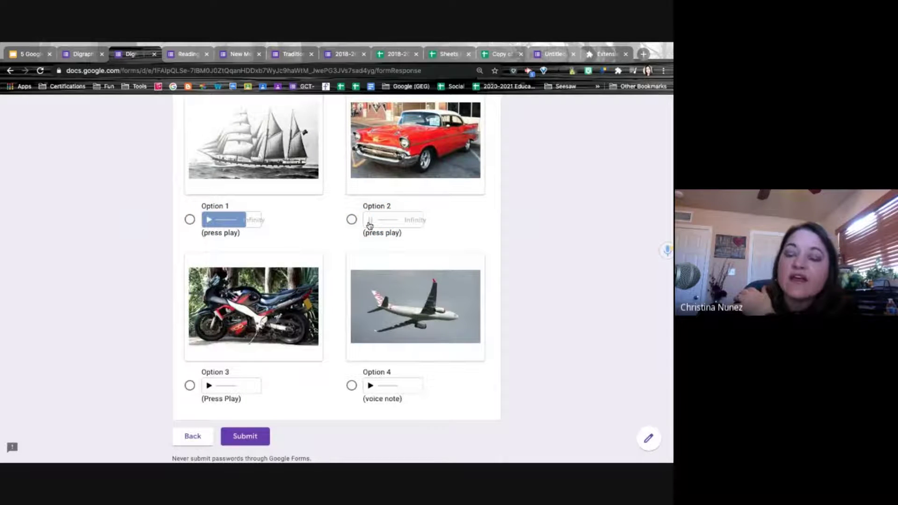
pyautogui.click(400, 228)
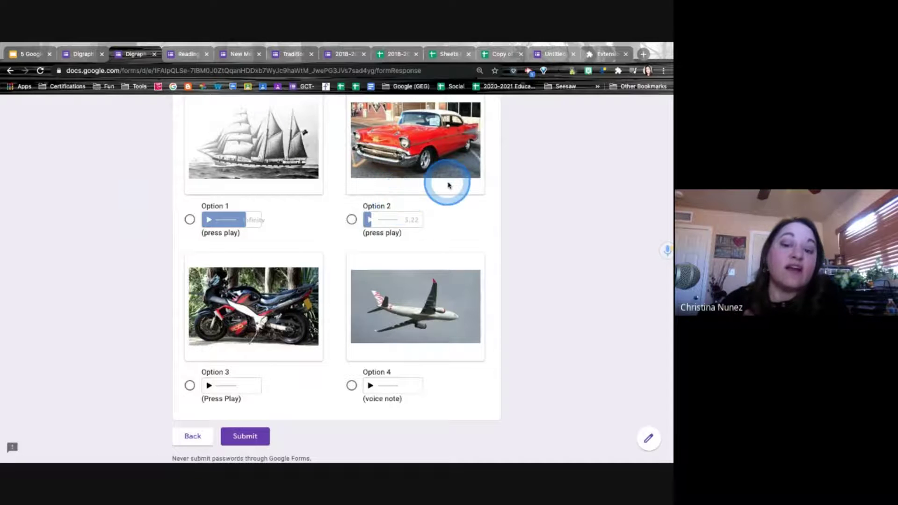
# Choose the shark picture, Option 2, as the answer to the first Picture Practice question in the preview
pyautogui.scroll(-1, 510, 210)
pyautogui.scroll(1, 511, 211)
pyautogui.scroll(2, 511, 212)
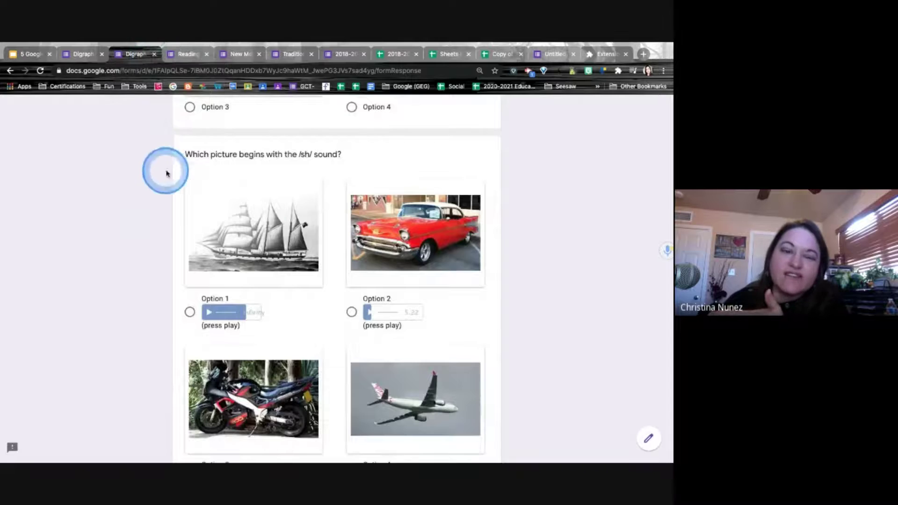
pyautogui.scroll(-3, 261, 206)
pyautogui.scroll(5, 262, 214)
pyautogui.scroll(5, 261, 214)
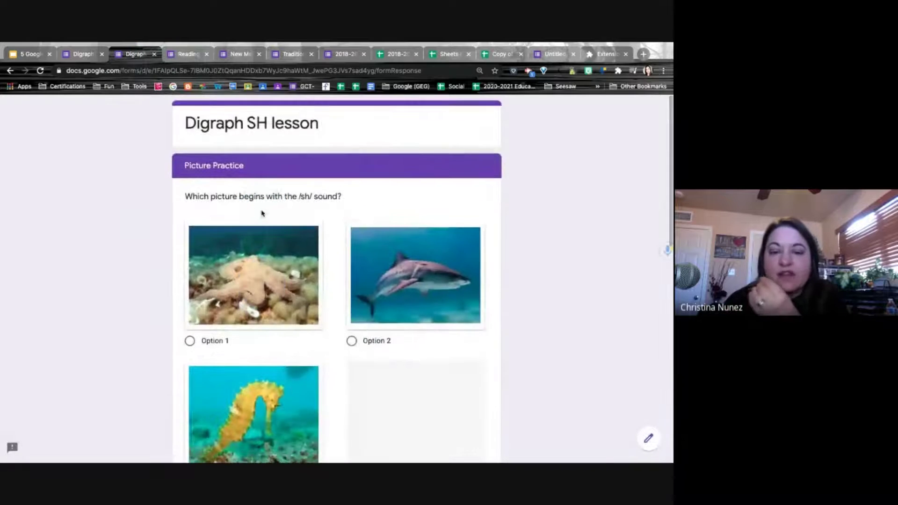
pyautogui.click(387, 253)
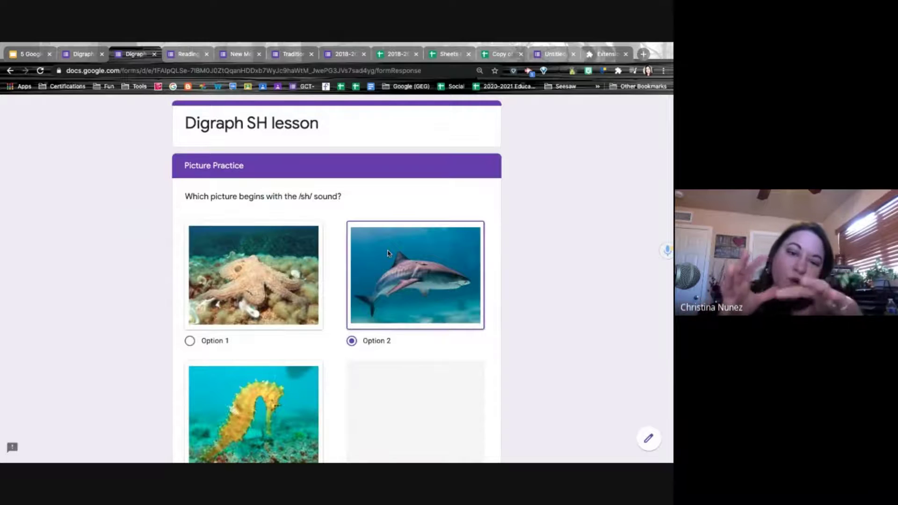
# Close the form's preview and editor, discarding the response, and advance the 5 Google Forms presentation from slide 13
pyautogui.click(155, 55)
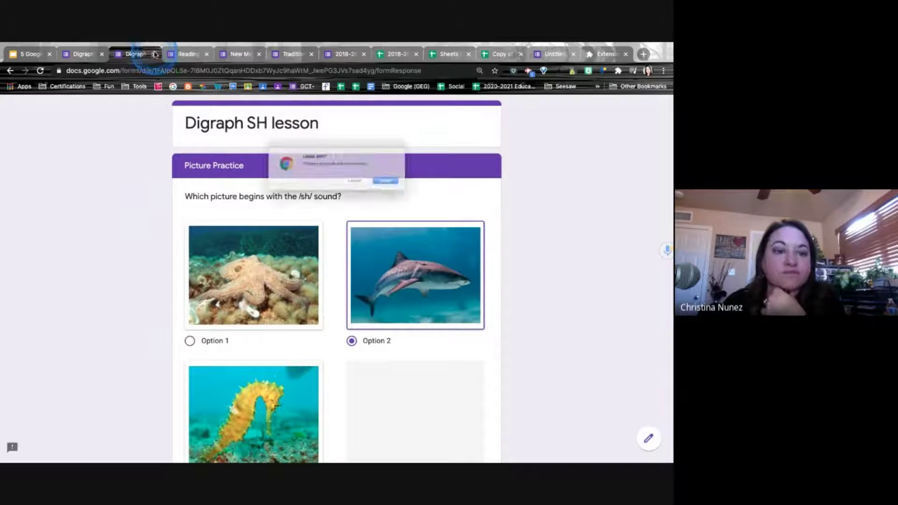
pyautogui.click(414, 187)
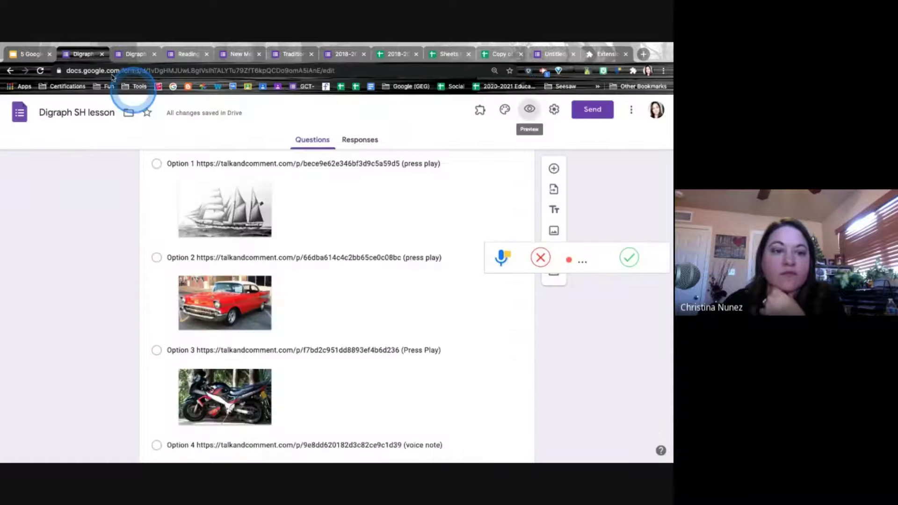
pyautogui.click(112, 54)
pyautogui.click(23, 55)
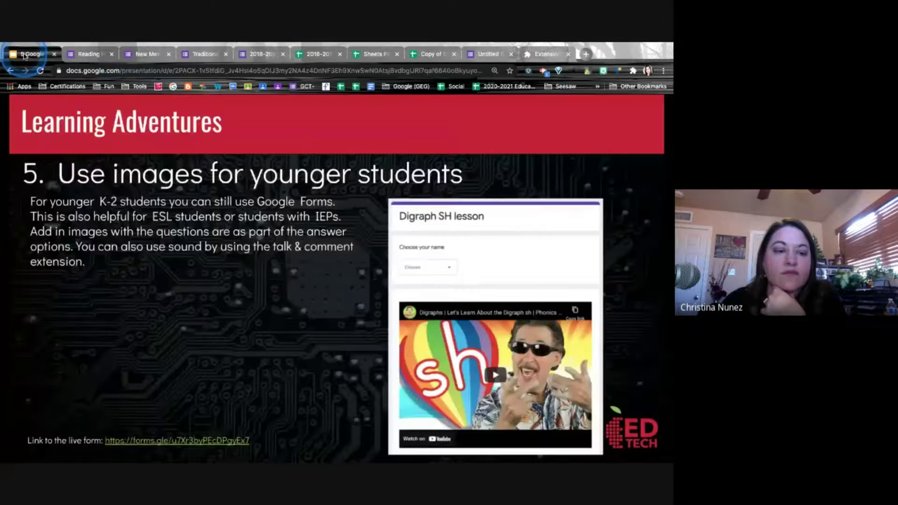
pyautogui.click(130, 412)
pyautogui.click(93, 440)
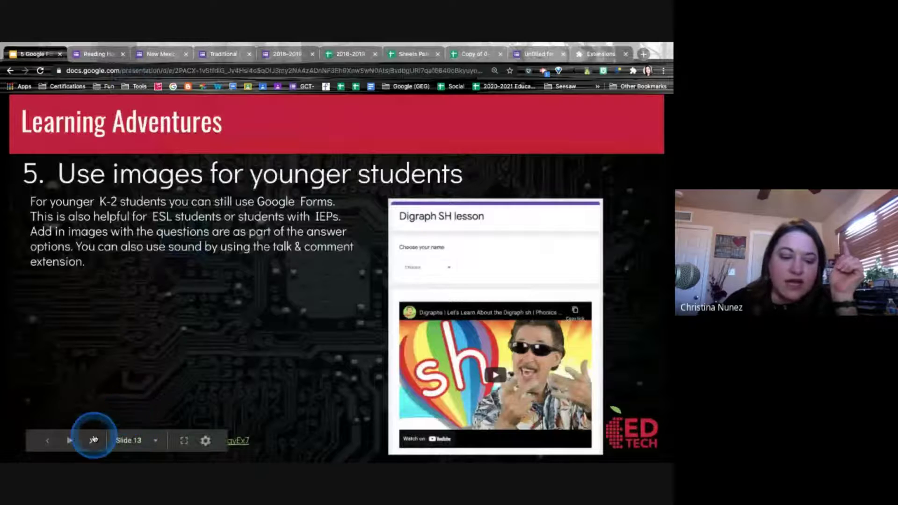
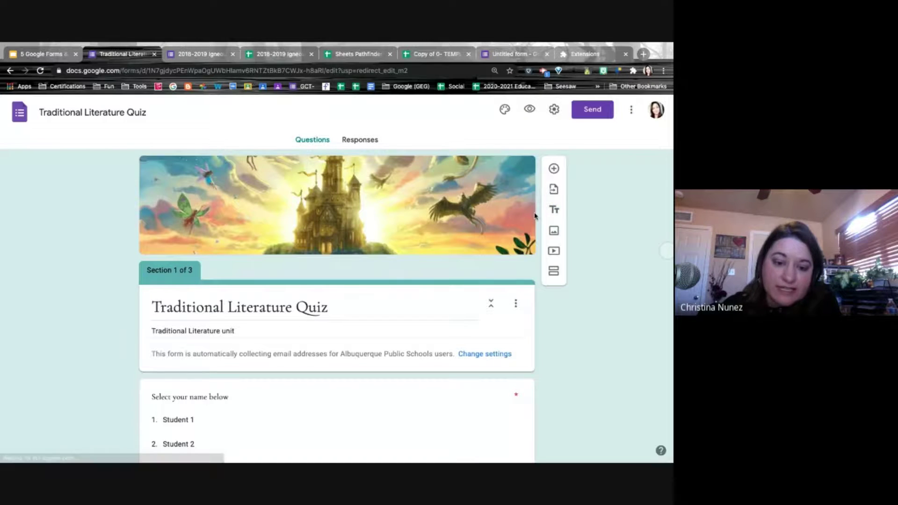
# Look over the start of the Traditional Literature Quiz form, examine its quiz settings and save them
pyautogui.click(576, 137)
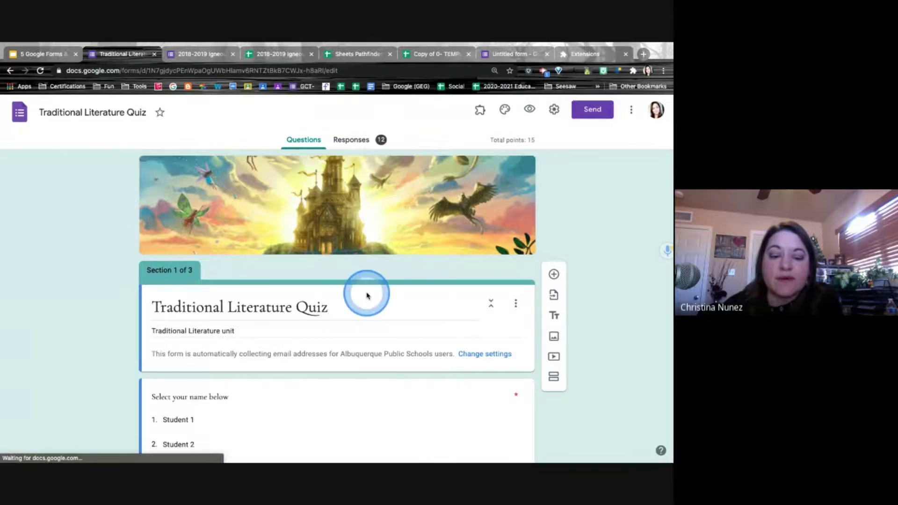
pyautogui.scroll(-3, 366, 295)
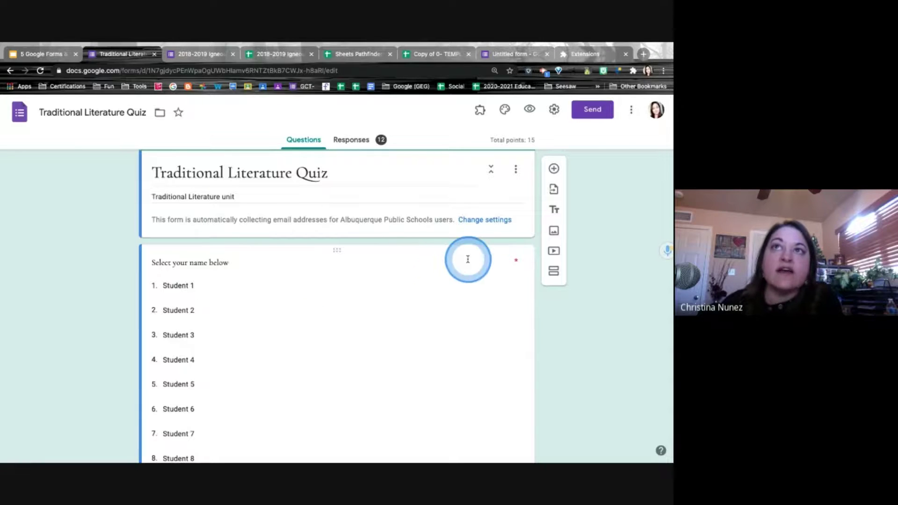
pyautogui.scroll(-2, 468, 259)
pyautogui.scroll(5, 467, 257)
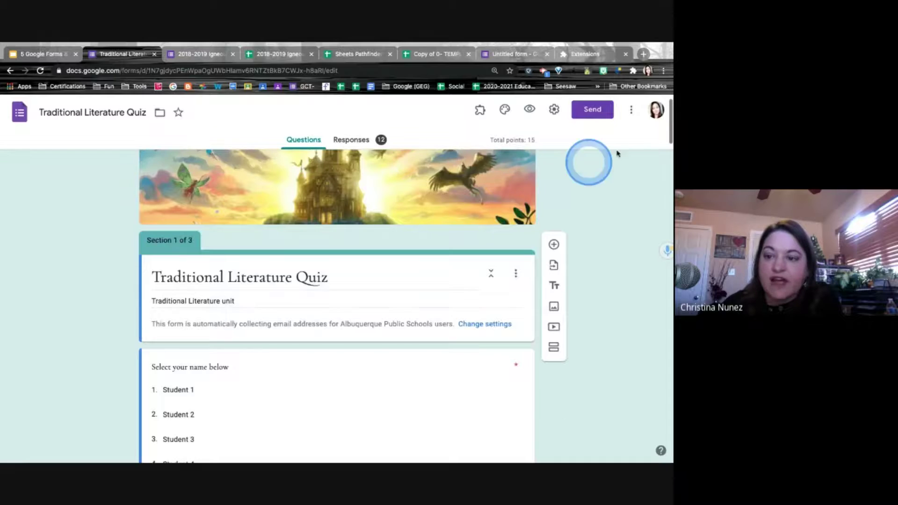
pyautogui.click(555, 109)
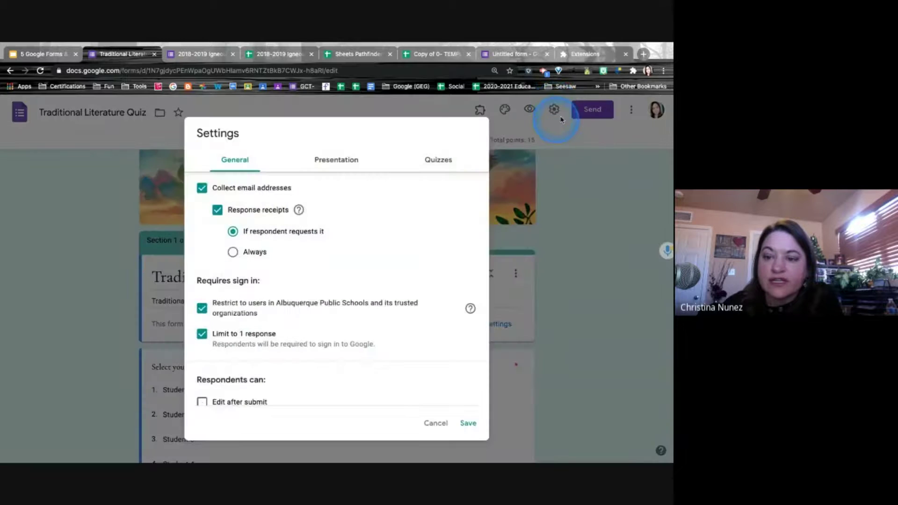
pyautogui.click(438, 159)
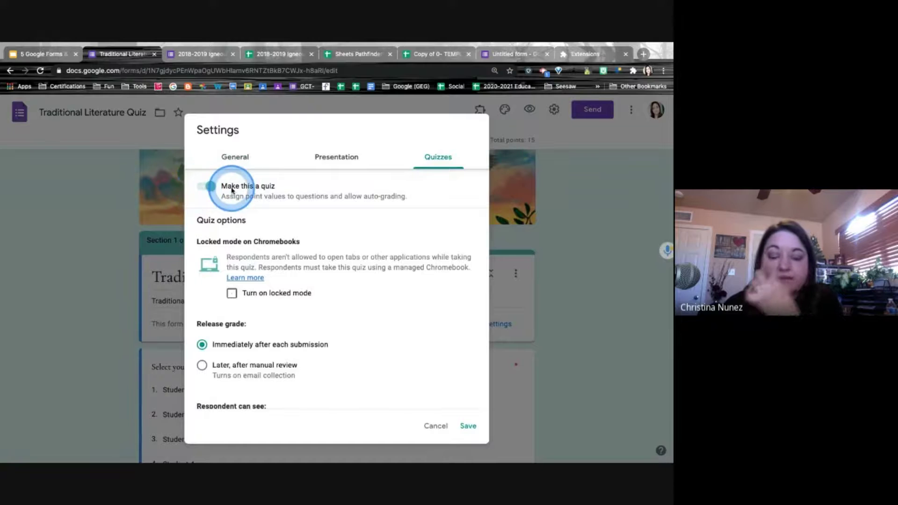
pyautogui.click(469, 426)
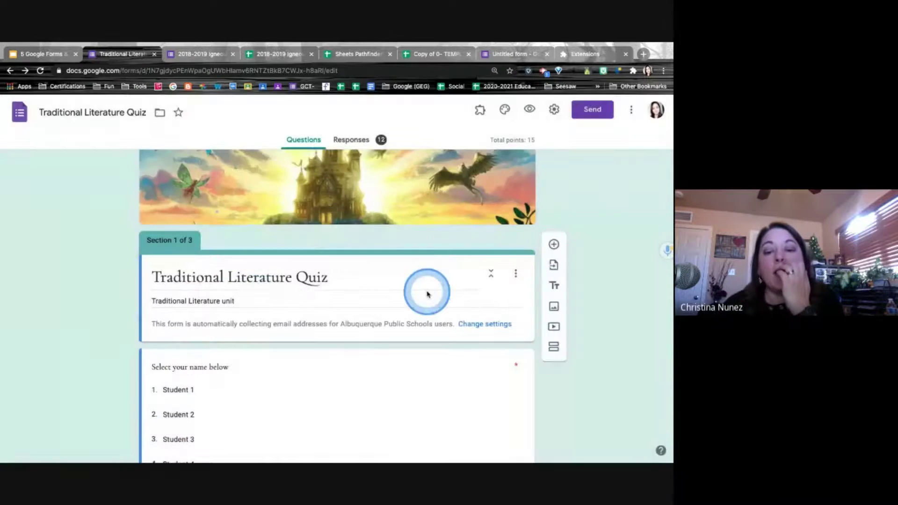
# Open the answer key of the Traditional Literature definition question and re-mark "Stories that have been passed down orally generation to generation." as correct
pyautogui.scroll(-2, 425, 293)
pyautogui.scroll(-15, 341, 330)
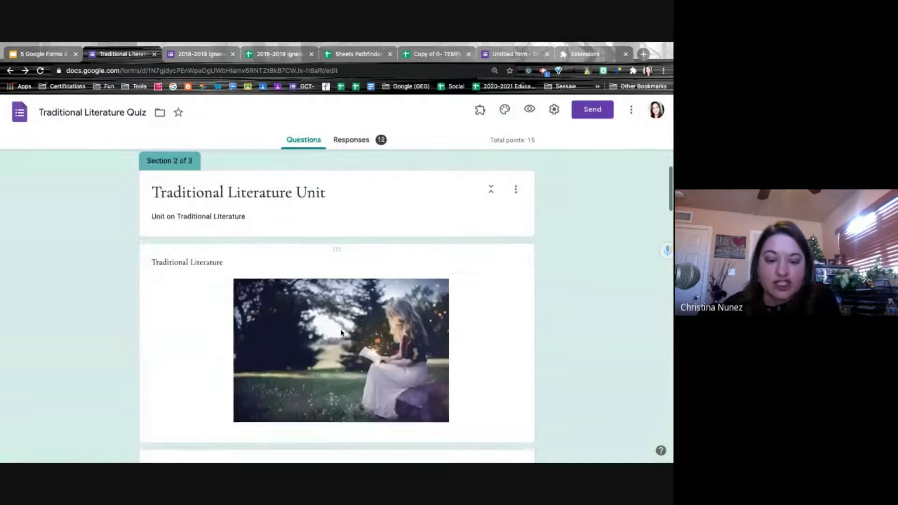
pyautogui.scroll(-3, 341, 335)
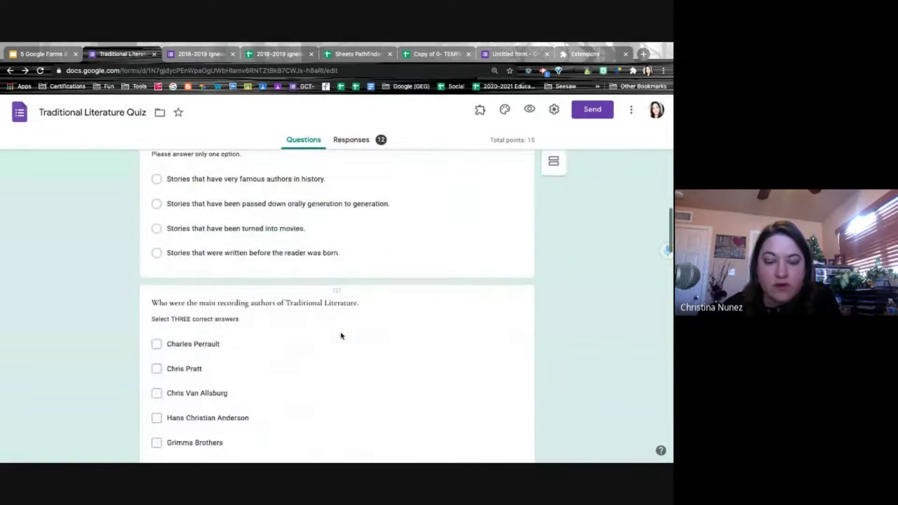
pyautogui.scroll(2, 341, 335)
pyautogui.click(421, 284)
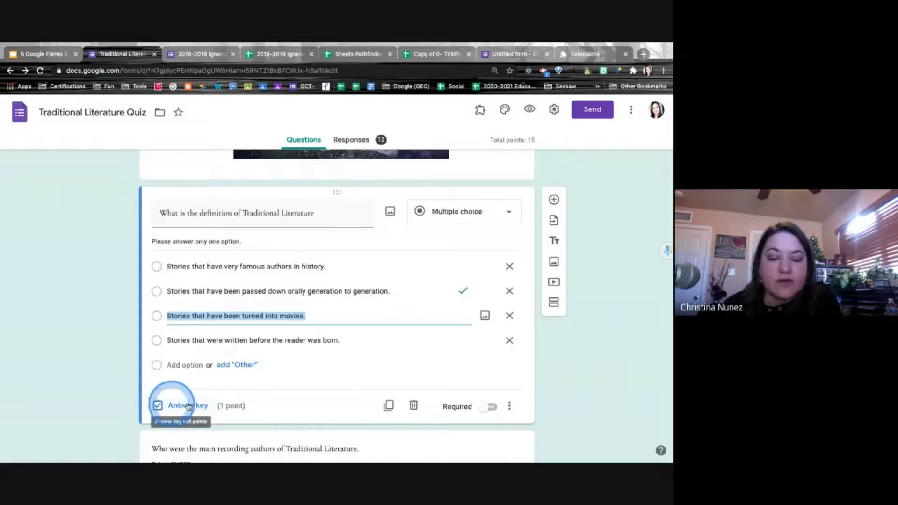
pyautogui.click(203, 405)
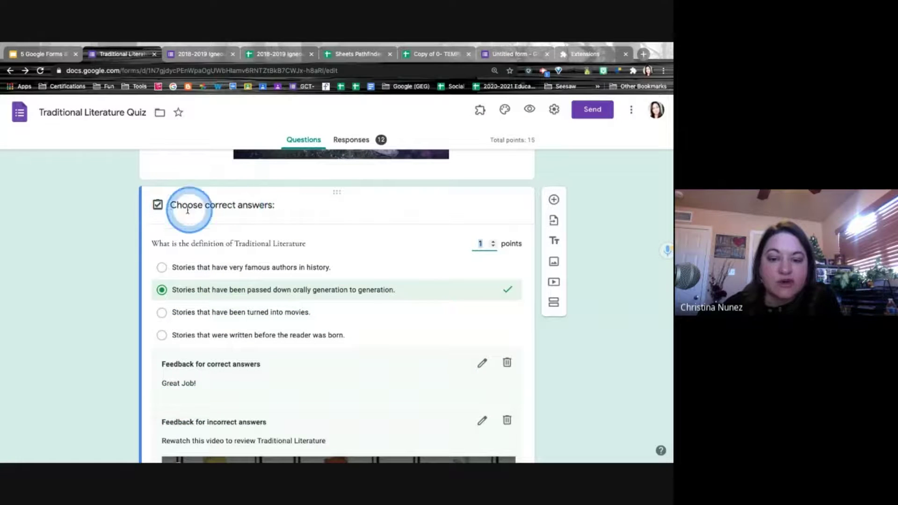
pyautogui.click(162, 290)
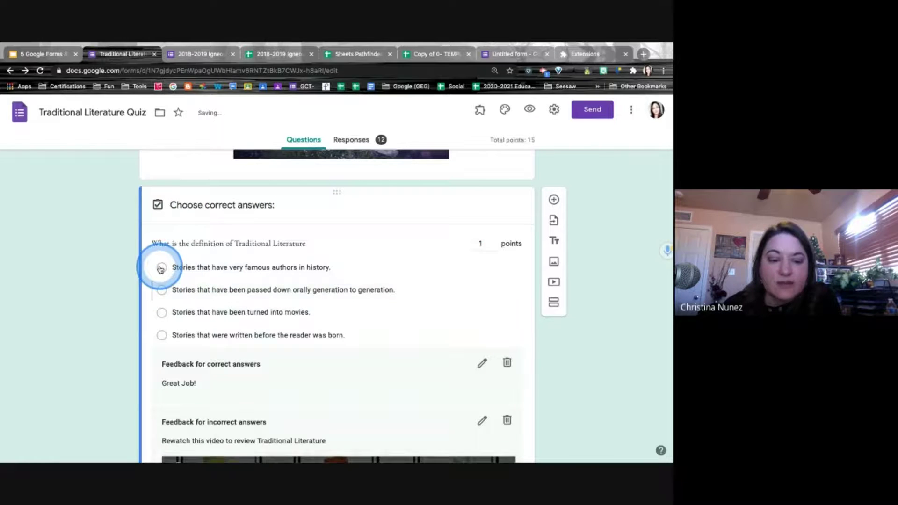
pyautogui.click(162, 289)
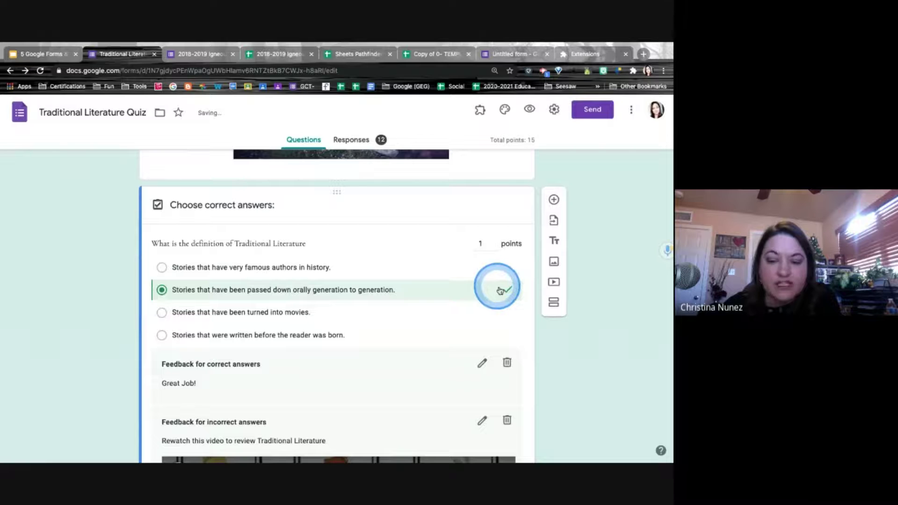
# Copy the share link of the YouTube video embedded in the definition question's feedback for incorrect answers
pyautogui.scroll(2, 457, 327)
pyautogui.scroll(-4, 457, 329)
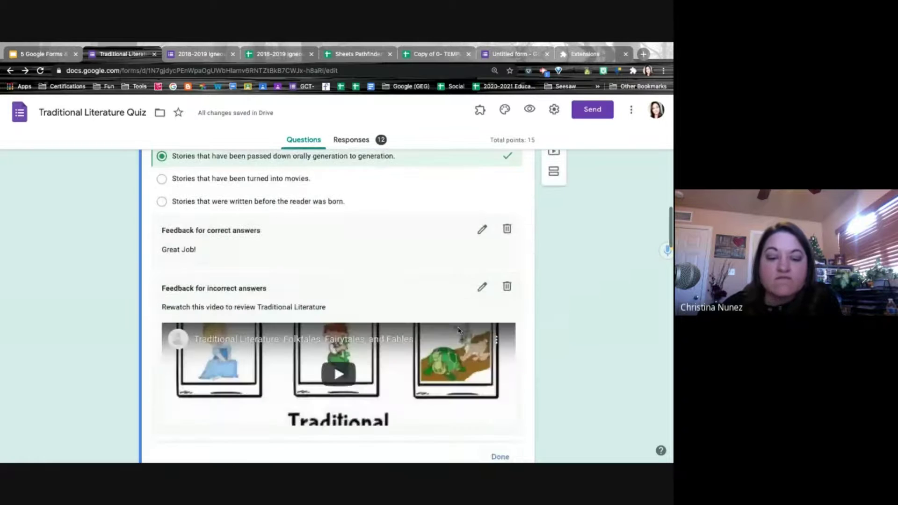
pyautogui.scroll(-1, 458, 330)
pyautogui.click(496, 277)
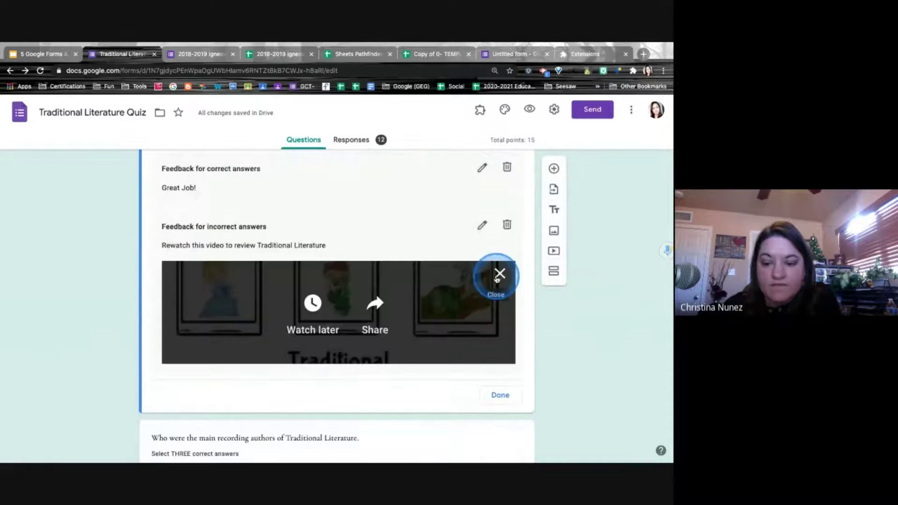
pyautogui.click(373, 312)
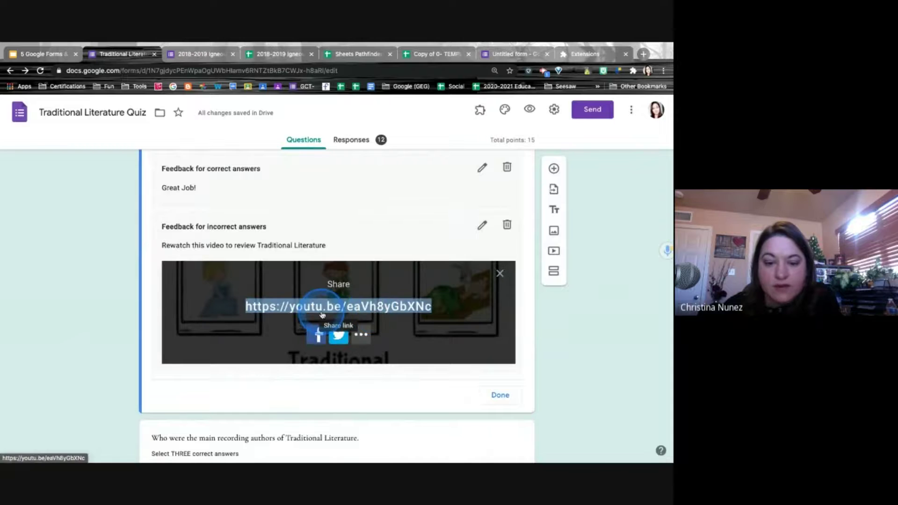
pyautogui.rightClick(315, 311)
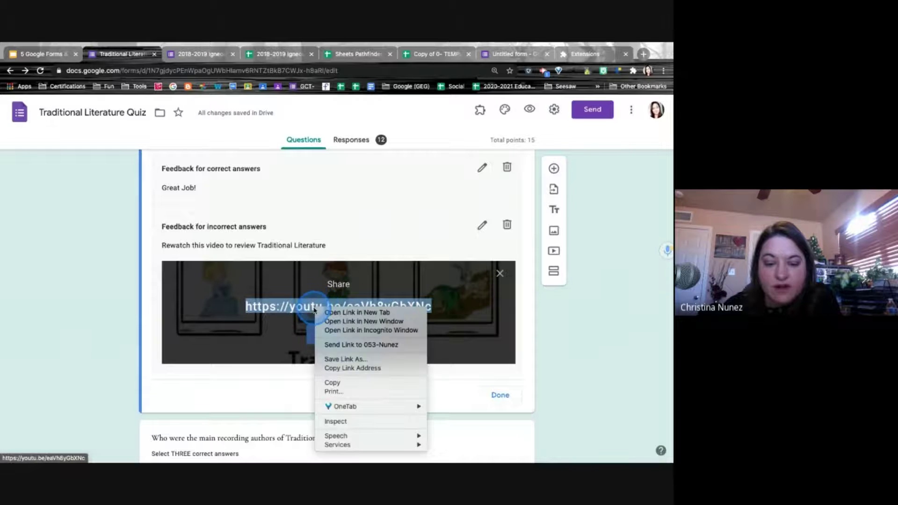
pyautogui.click(326, 385)
pyautogui.click(500, 273)
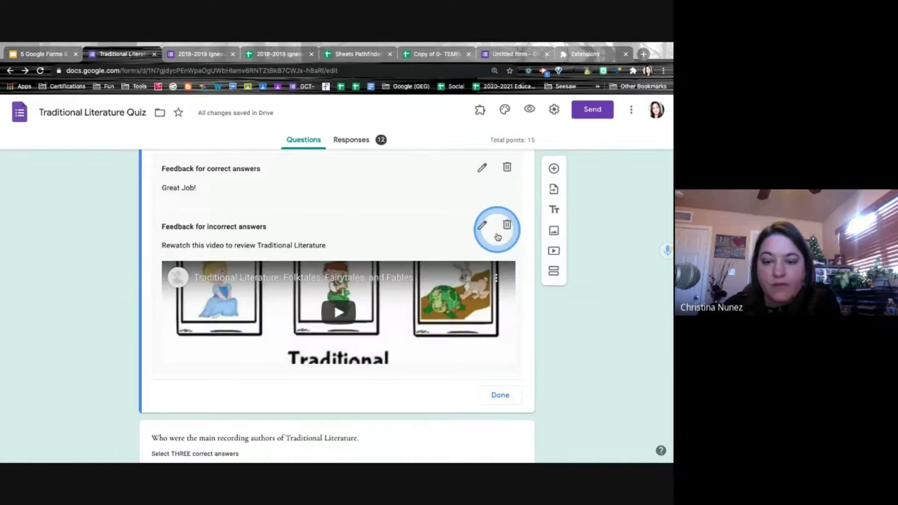
# Delete the definition question's incorrect and correct answer feedback and save "Great job!" as new feedback for correct answers
pyautogui.click(506, 224)
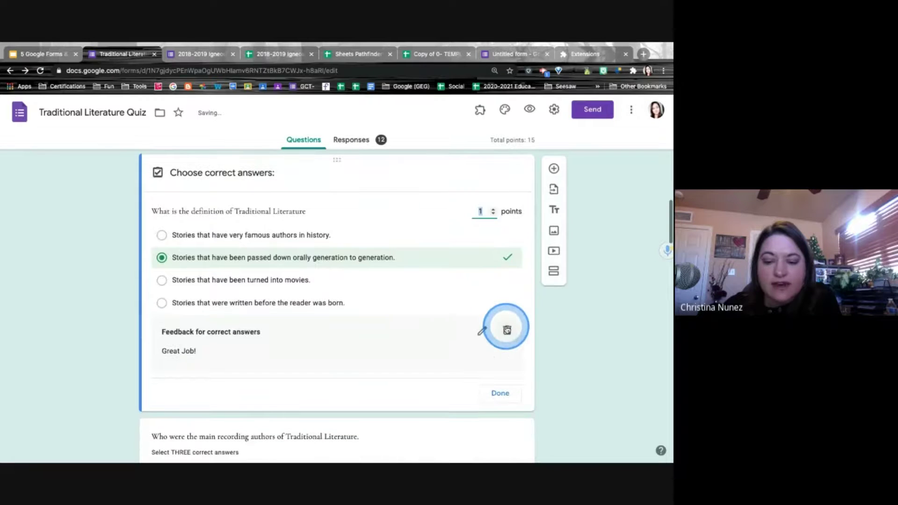
pyautogui.click(507, 330)
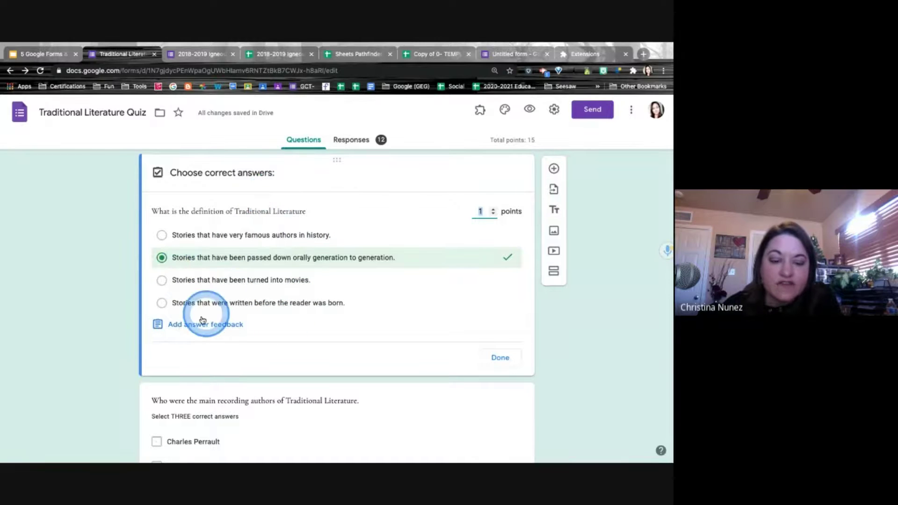
pyautogui.click(176, 327)
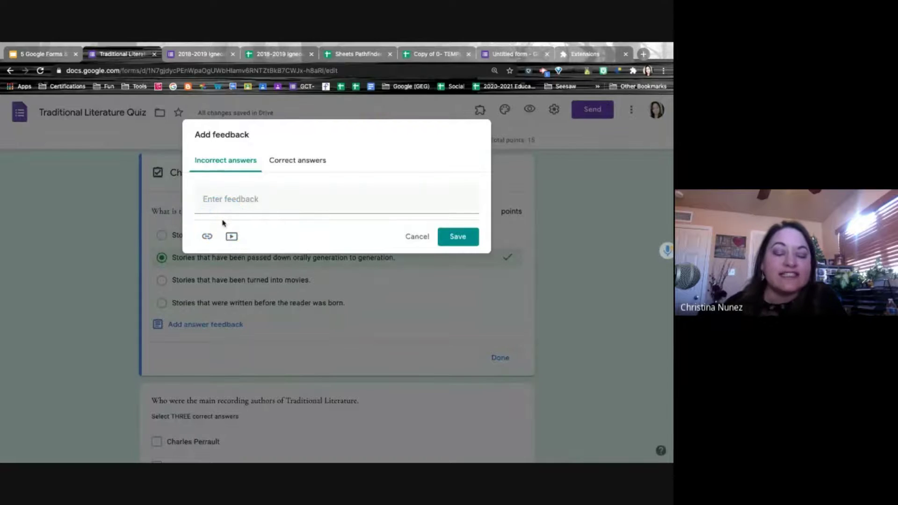
pyautogui.click(282, 160)
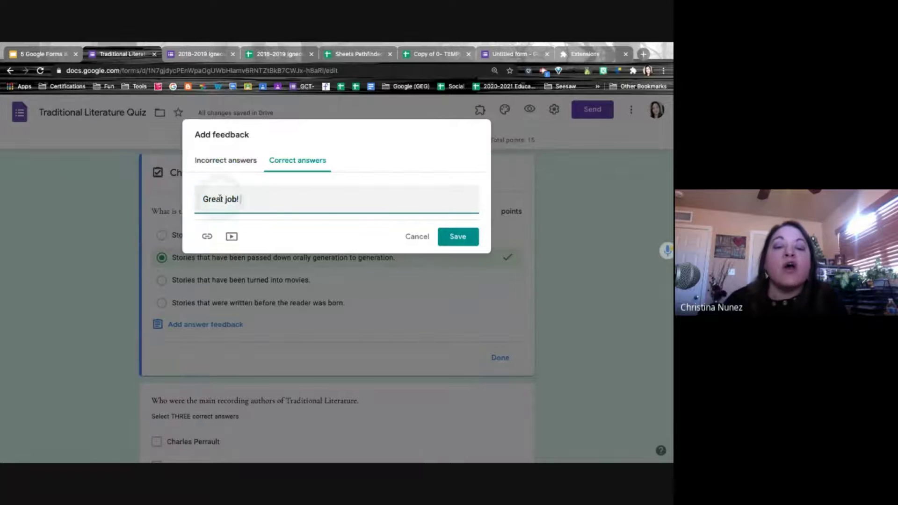
pyautogui.click(457, 239)
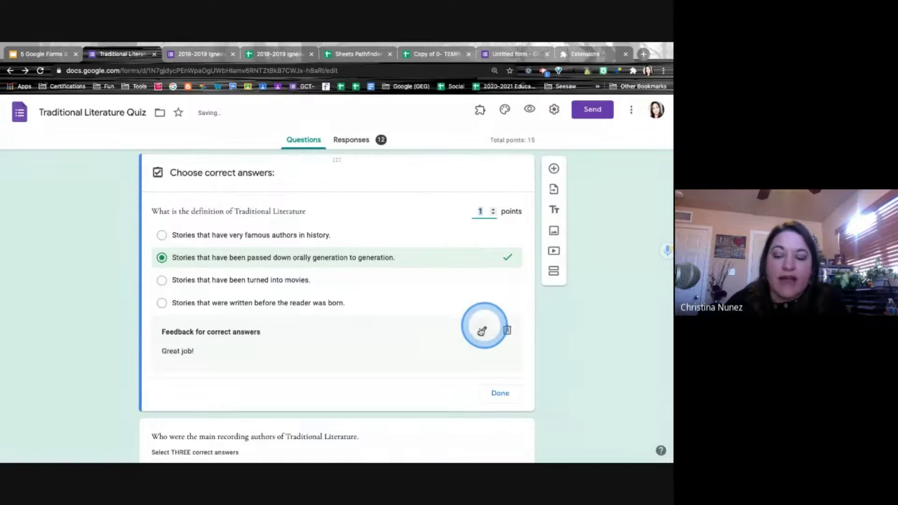
# Enter "Please watch this video and try this question again!" as the definition question's feedback for incorrect answers
pyautogui.click(482, 333)
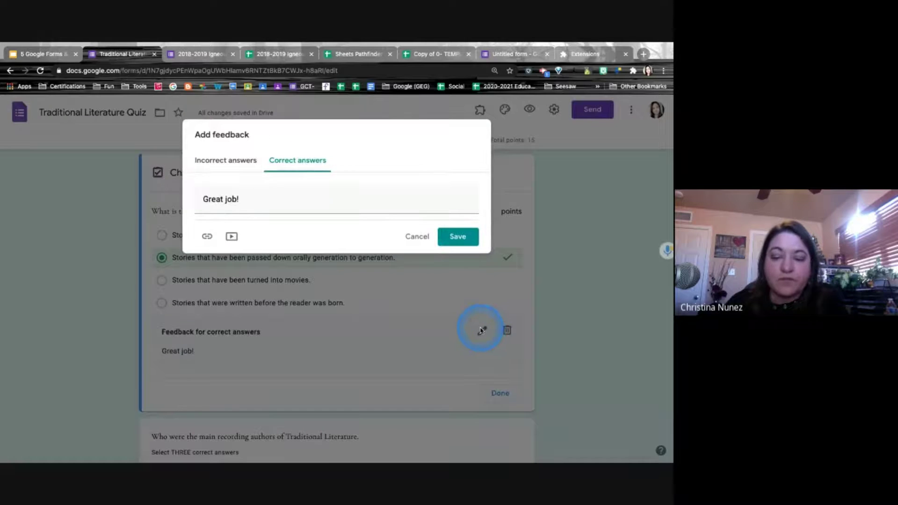
pyautogui.click(202, 159)
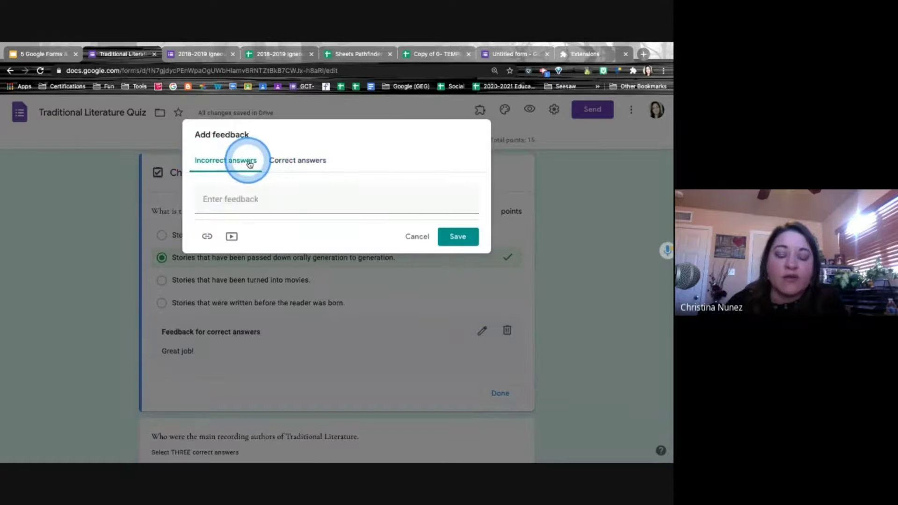
pyautogui.click(227, 200)
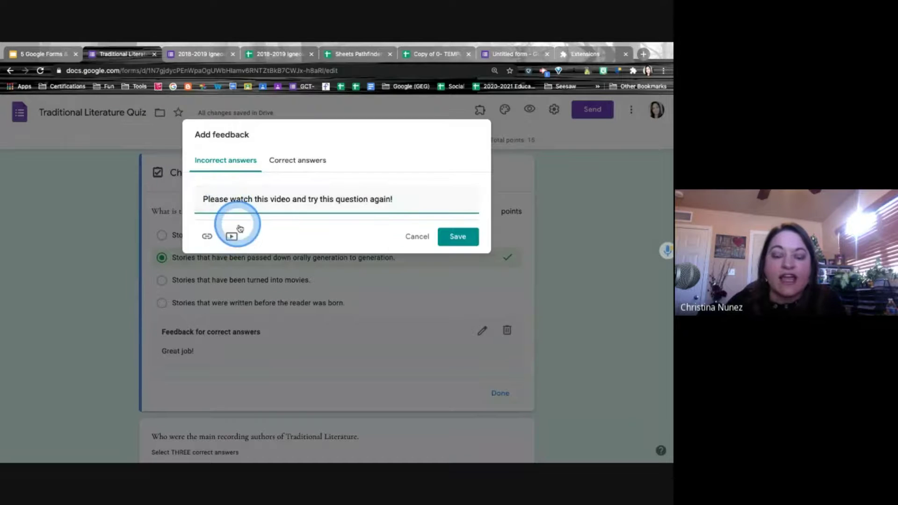
# Attach the video Traditional Literature: Folktales, Fairytales, and Fables to the incorrect-answer feedback using its copied link, and save the feedback
pyautogui.click(232, 236)
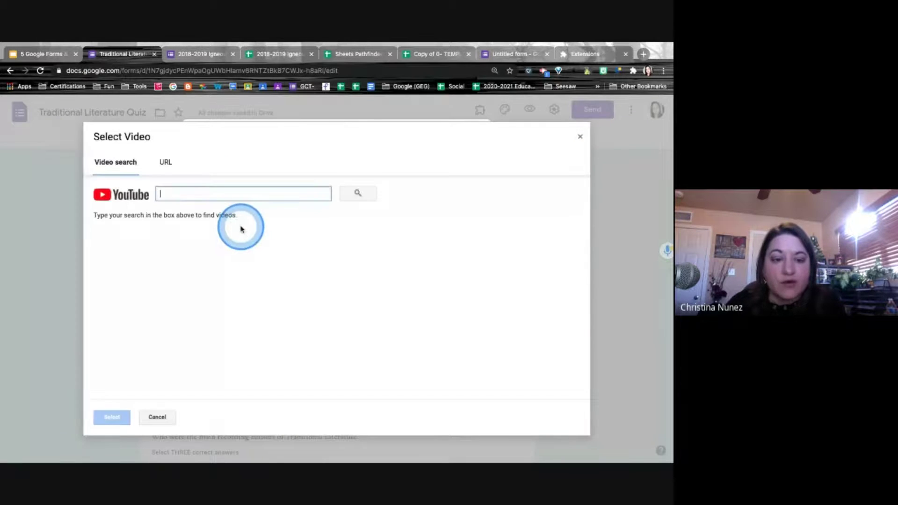
pyautogui.click(198, 197)
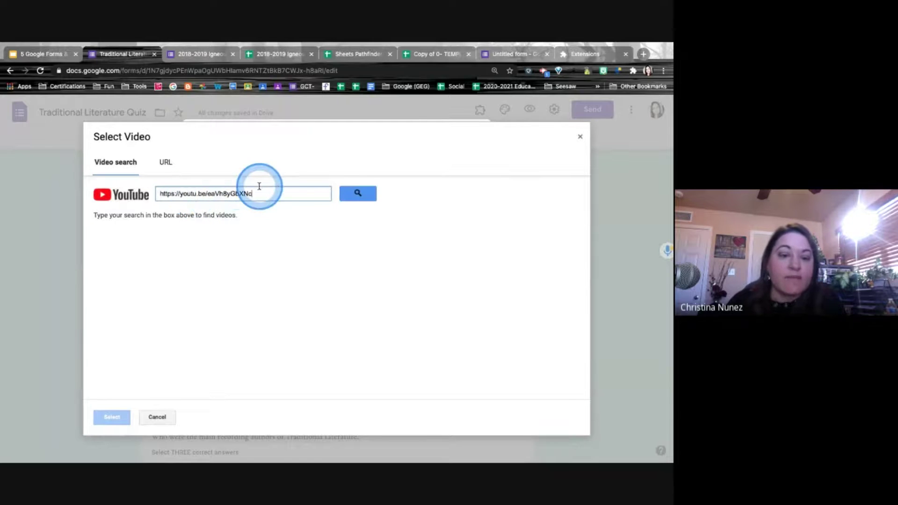
pyautogui.click(367, 195)
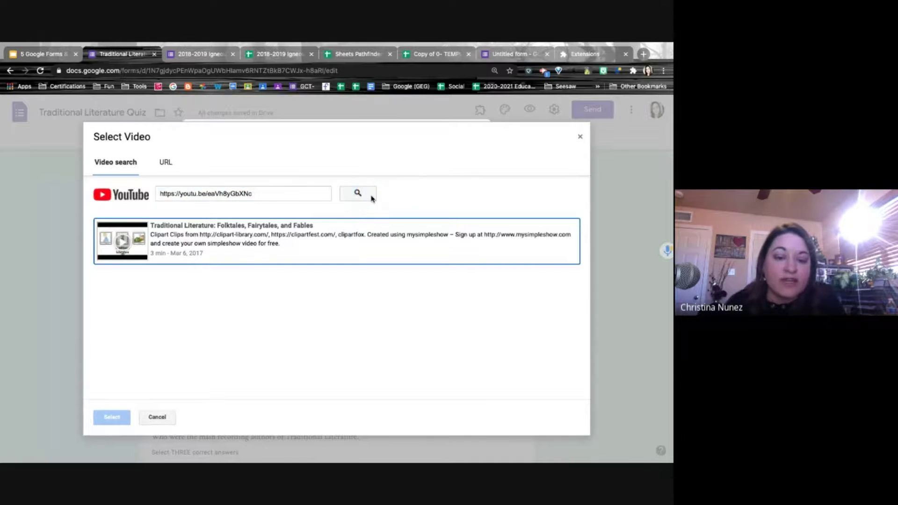
pyautogui.click(194, 234)
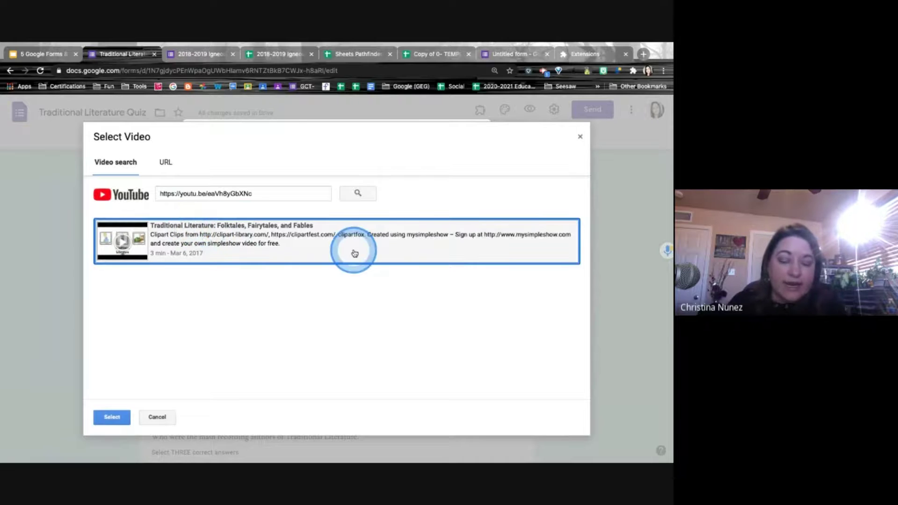
pyautogui.click(112, 416)
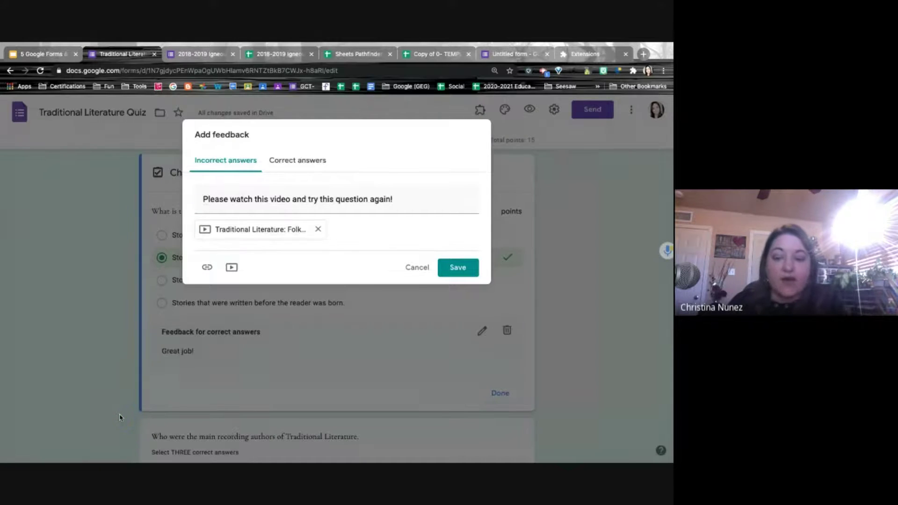
pyautogui.click(457, 268)
# Look over the definition question's answer key and feedback and the remaining quiz questions through the Greek Mythology Unit section
pyautogui.scroll(-1, 489, 306)
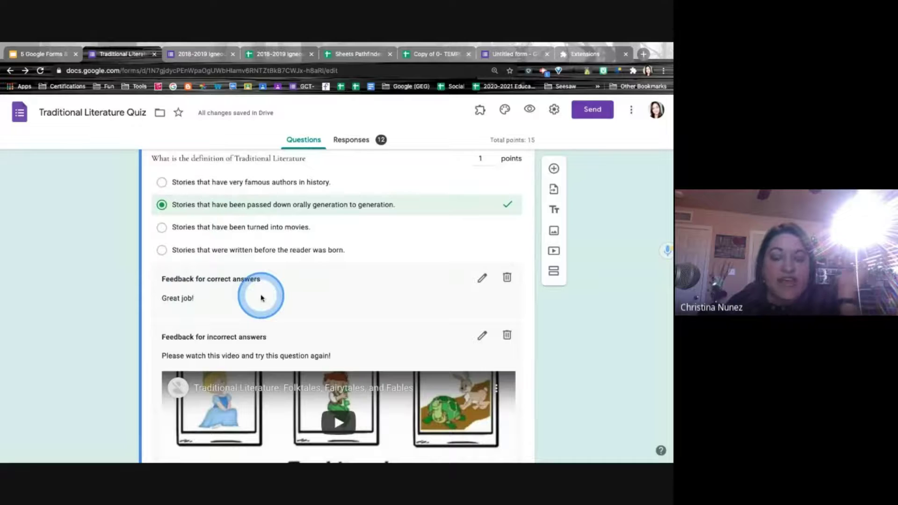
pyautogui.scroll(-2, 277, 383)
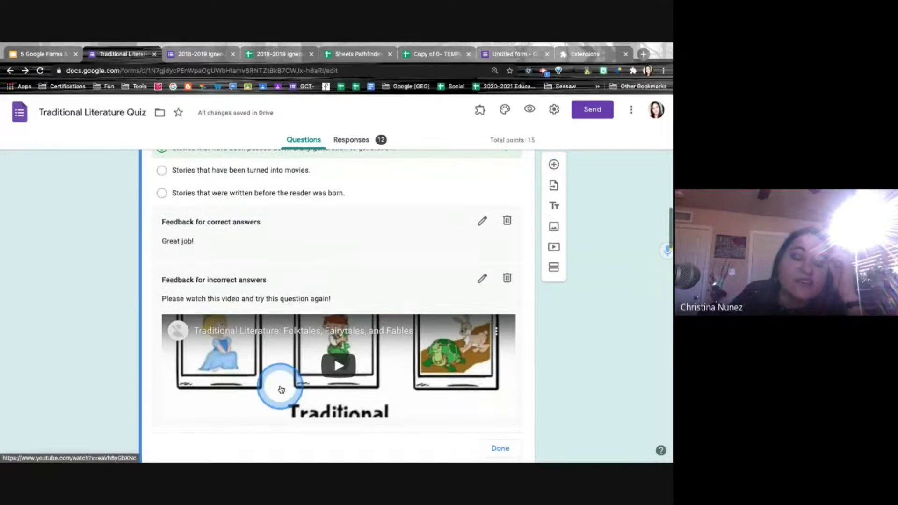
pyautogui.scroll(-2, 266, 294)
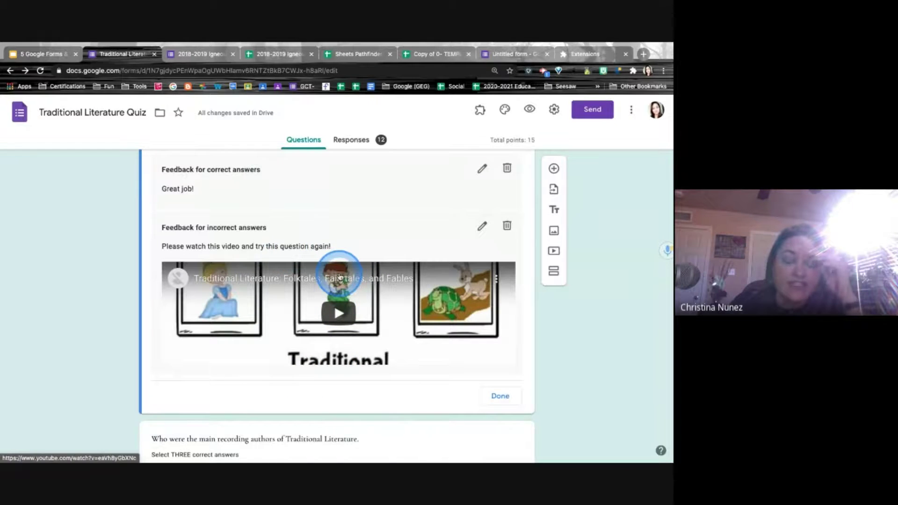
pyautogui.scroll(-1, 340, 277)
pyautogui.scroll(6, 340, 277)
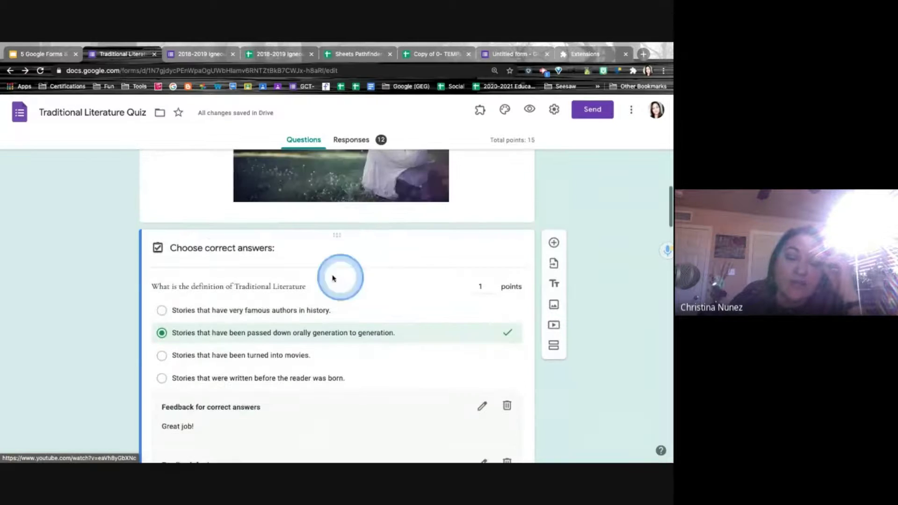
pyautogui.scroll(-4, 346, 337)
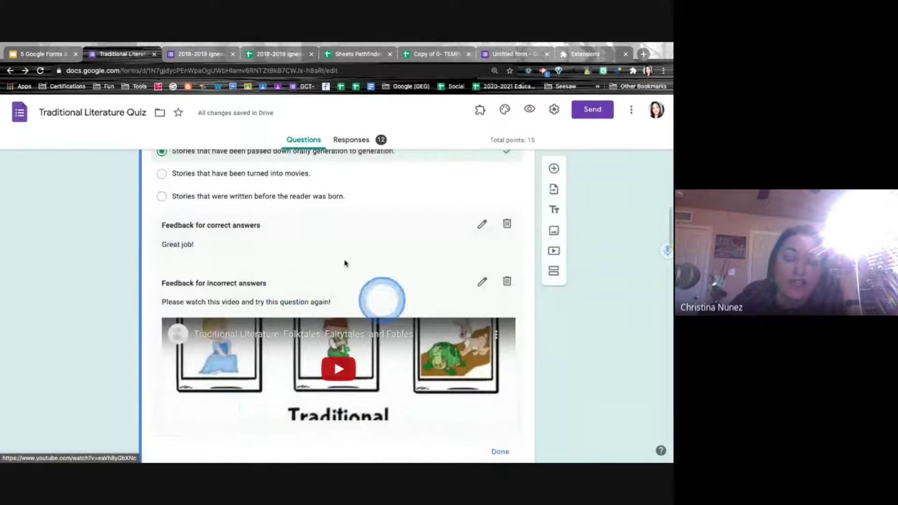
pyautogui.scroll(-13, 477, 285)
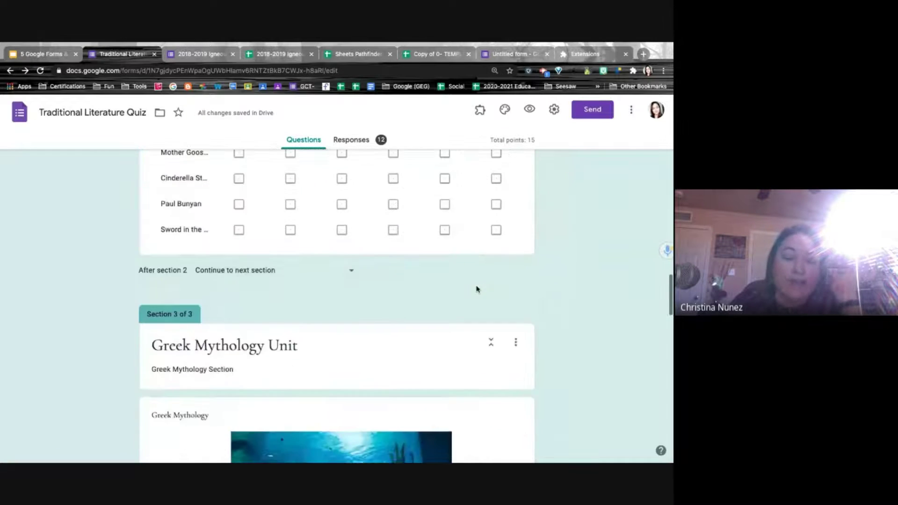
pyautogui.scroll(-4, 477, 289)
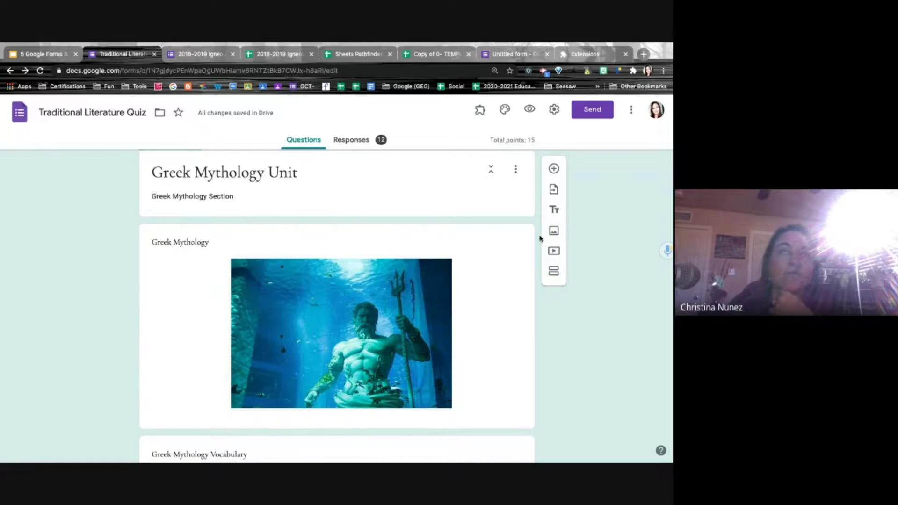
pyautogui.scroll(-2, 533, 235)
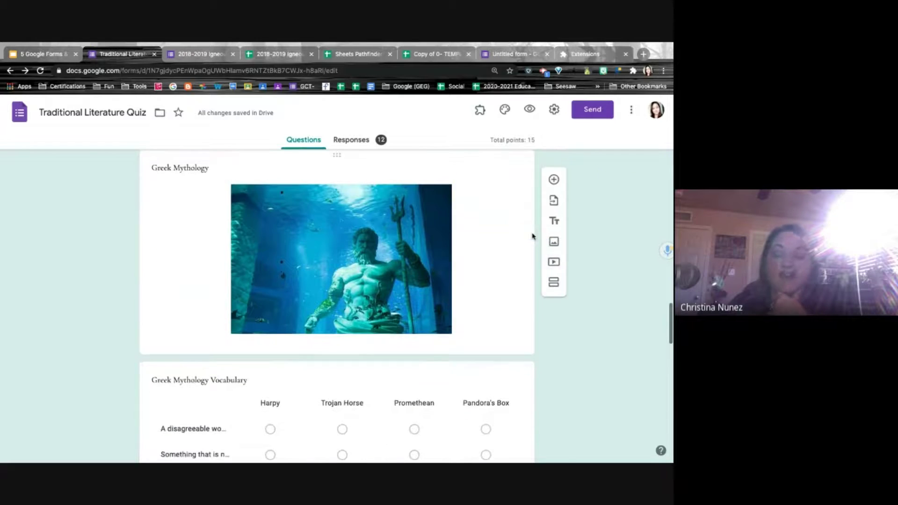
pyautogui.scroll(7, 532, 236)
pyautogui.scroll(3, 532, 236)
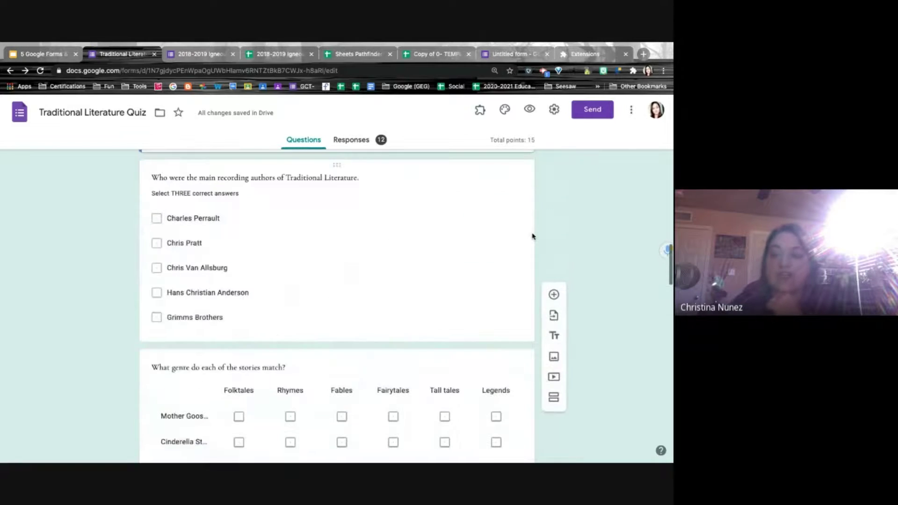
# In the quiz settings, turn off the one-response limit and response receipts, enable the link to submit another response, and save
pyautogui.click(555, 112)
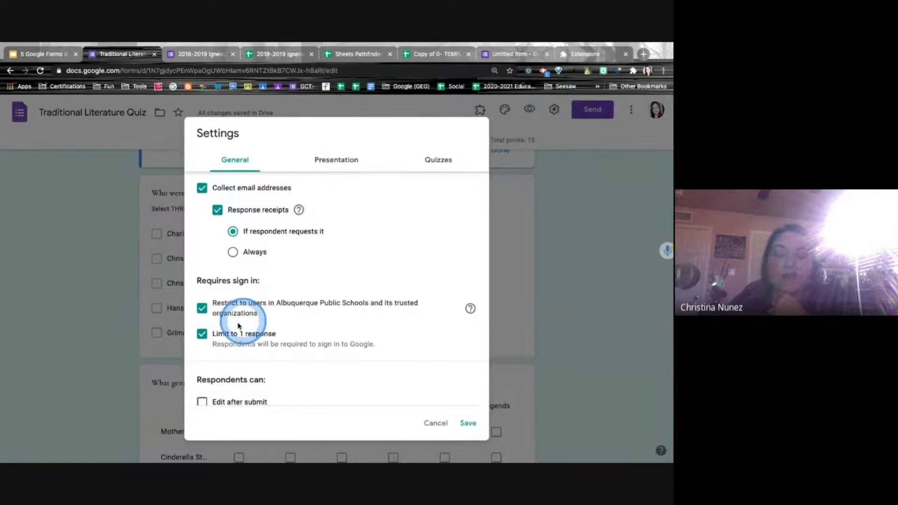
pyautogui.click(202, 341)
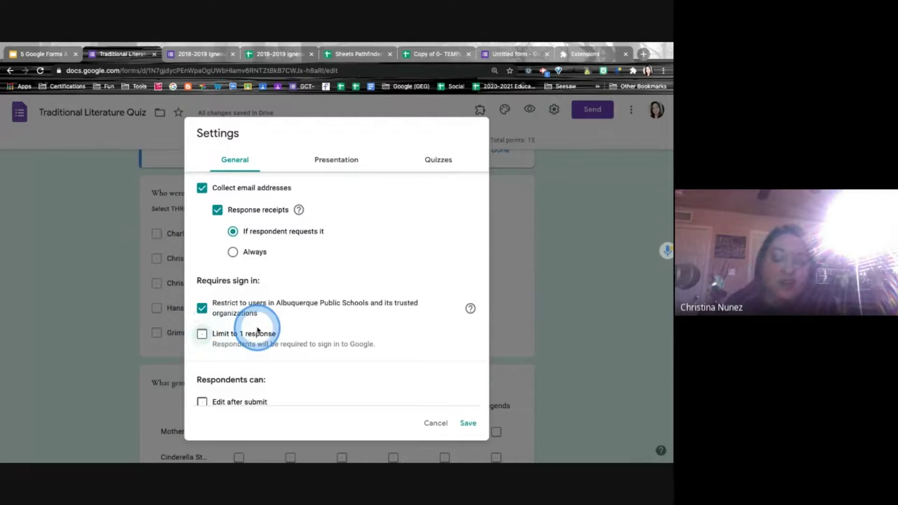
pyautogui.click(217, 211)
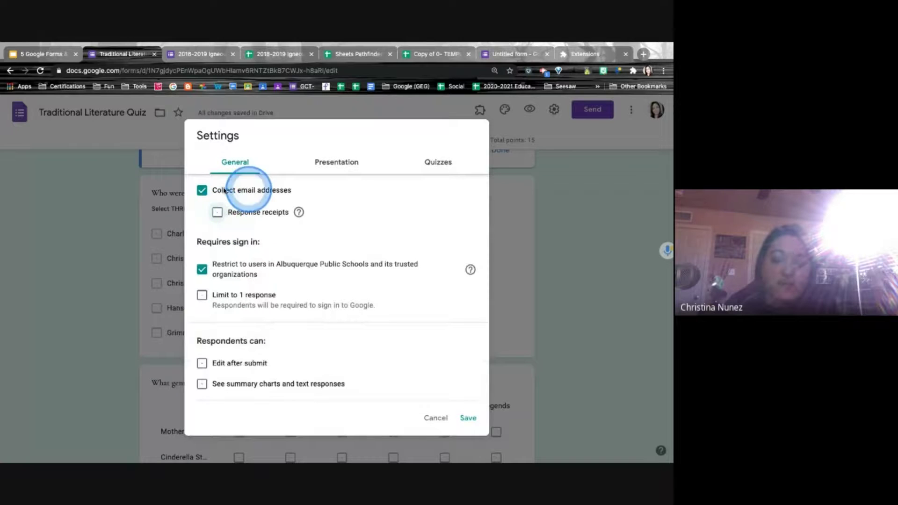
pyautogui.click(339, 161)
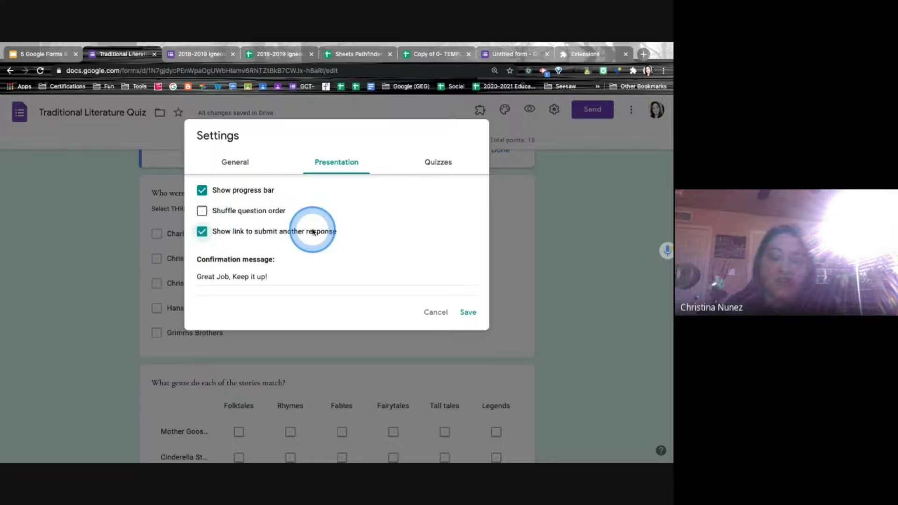
pyautogui.click(468, 313)
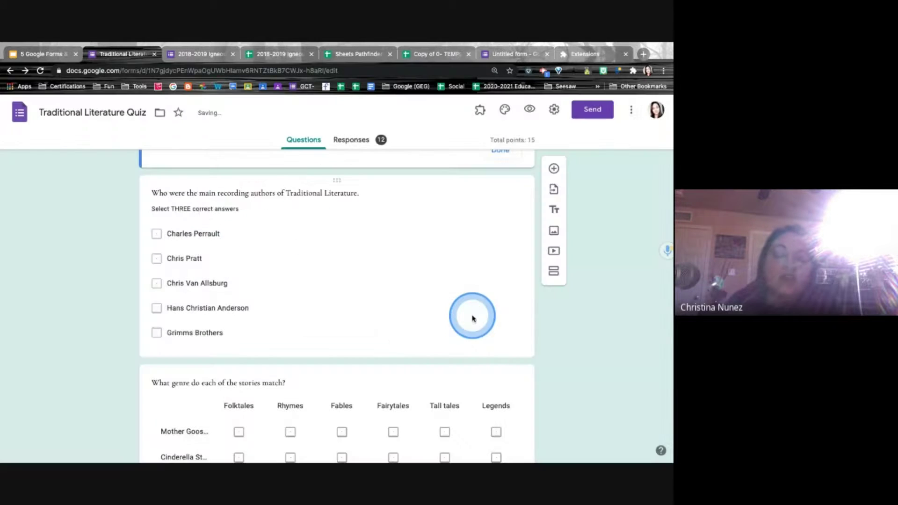
# Preview the quiz as Student 1 and answer the definition question with "Stories that have very famous authors in history."
pyautogui.click(528, 109)
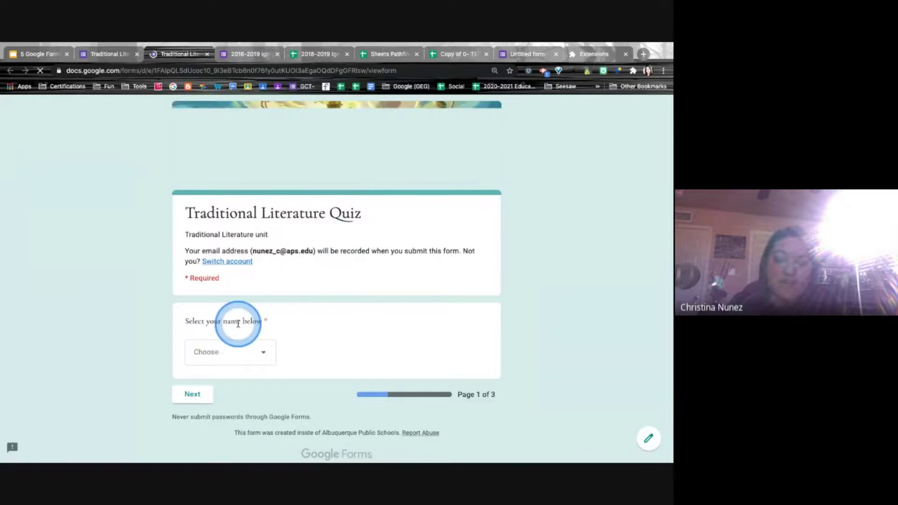
pyautogui.click(245, 359)
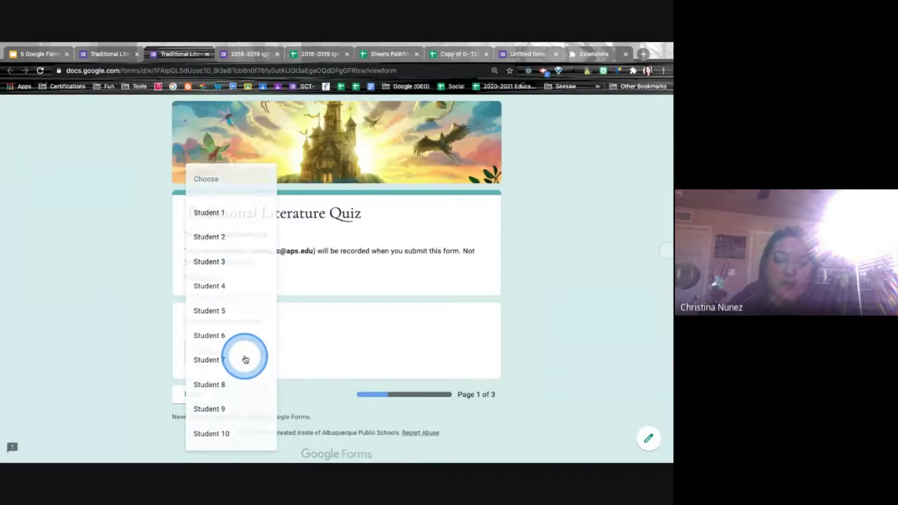
pyautogui.click(213, 215)
pyautogui.click(191, 392)
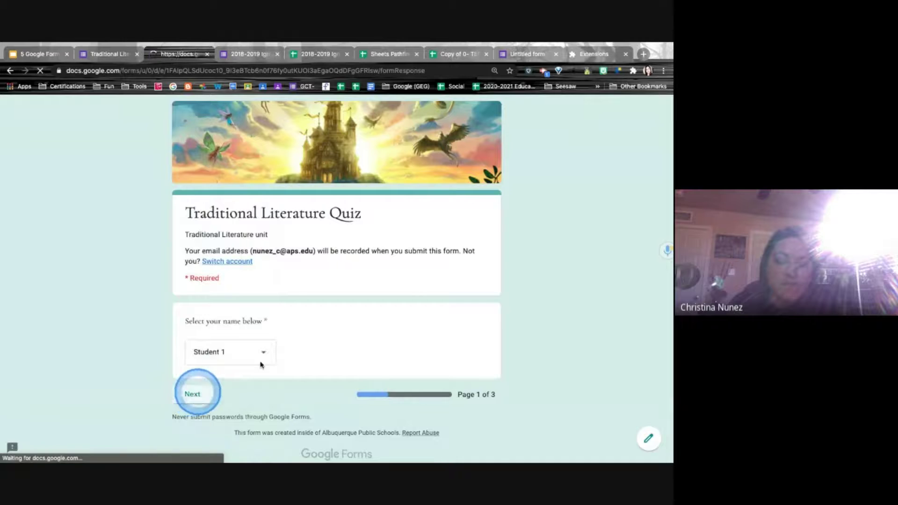
pyautogui.scroll(-7, 328, 275)
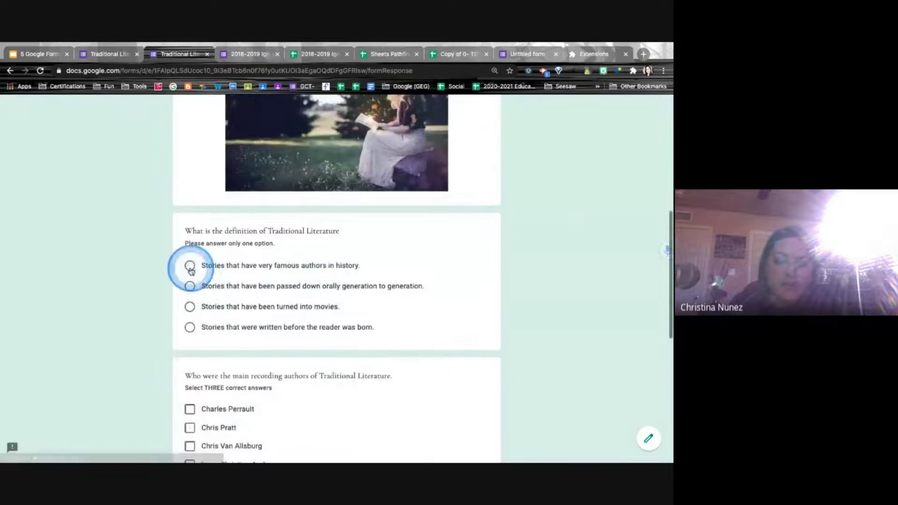
pyautogui.click(190, 265)
# Select Hans Christian Anderson and Grimms Brothers as the main recording authors of Traditional Literature
pyautogui.scroll(-2, 192, 392)
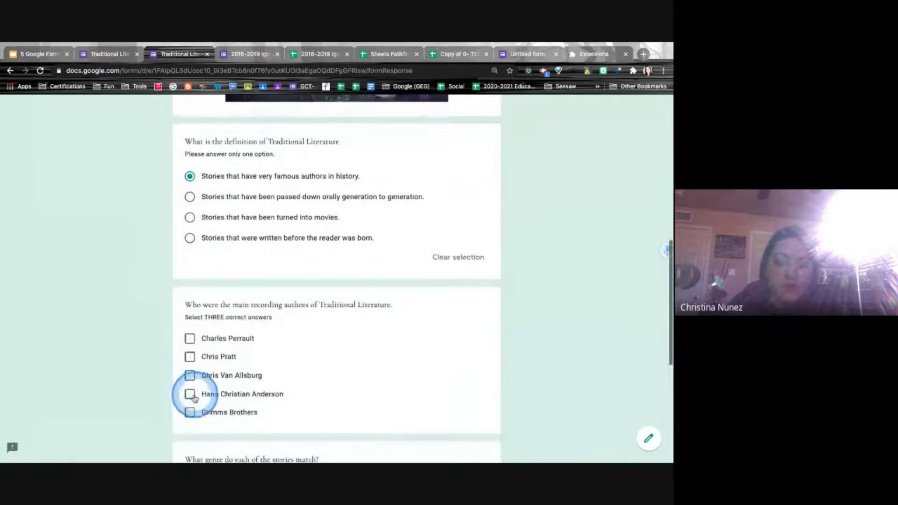
pyautogui.click(189, 394)
pyautogui.click(191, 412)
# Match Mother Goose Stories to Folktales, Paul Bunyan to Rhymes and Cinderella Story to Fables, and continue to the last page
pyautogui.scroll(-4, 224, 411)
pyautogui.click(257, 332)
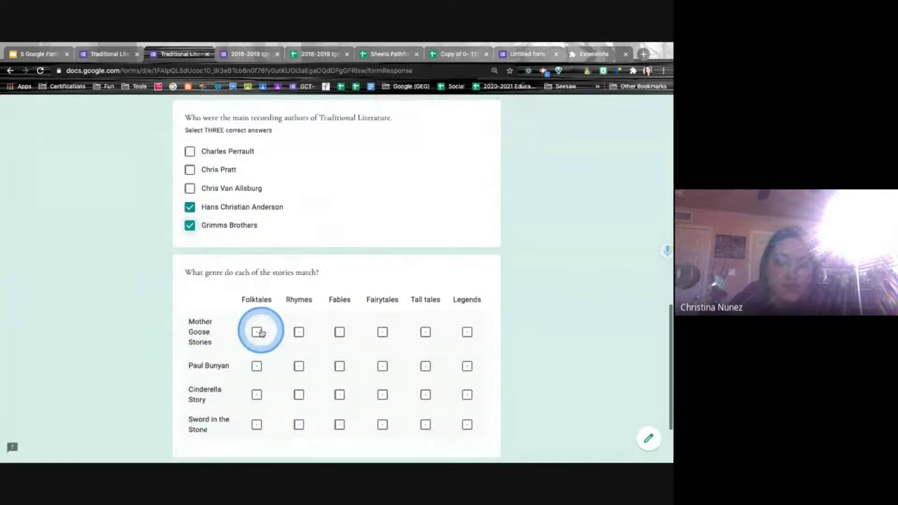
pyautogui.click(299, 366)
pyautogui.click(340, 396)
pyautogui.scroll(-2, 342, 397)
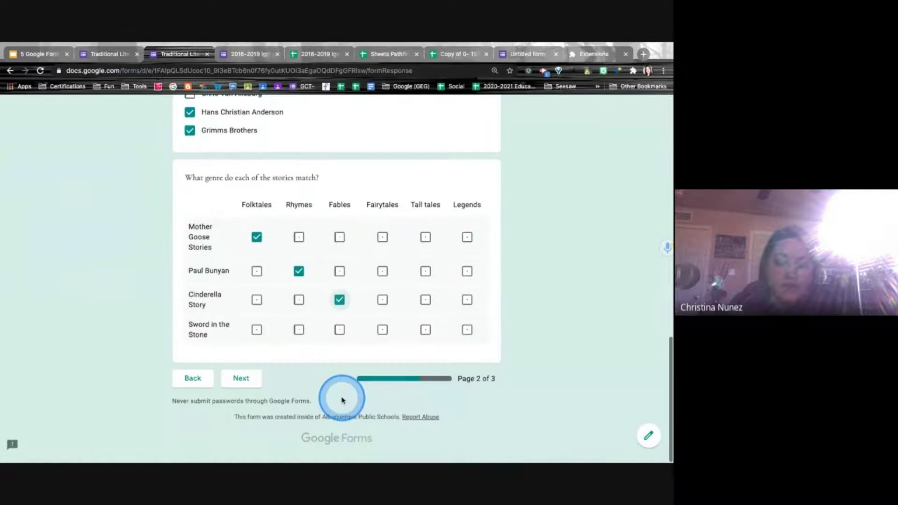
pyautogui.click(248, 374)
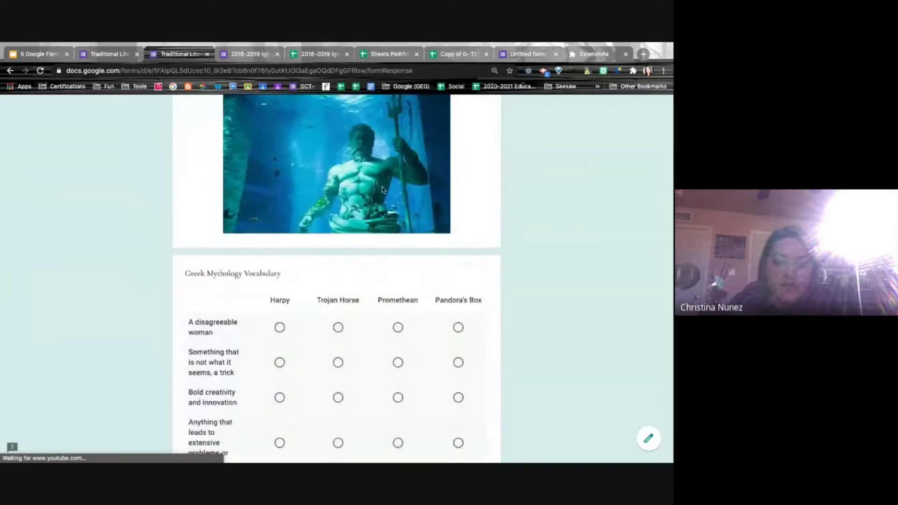
# In the Greek Mythology Vocabulary grid, match the disagreeable woman to Trojan Horse, the trick to Promethean and extensive trouble to Pandora's Box
pyautogui.click(338, 327)
pyautogui.click(399, 364)
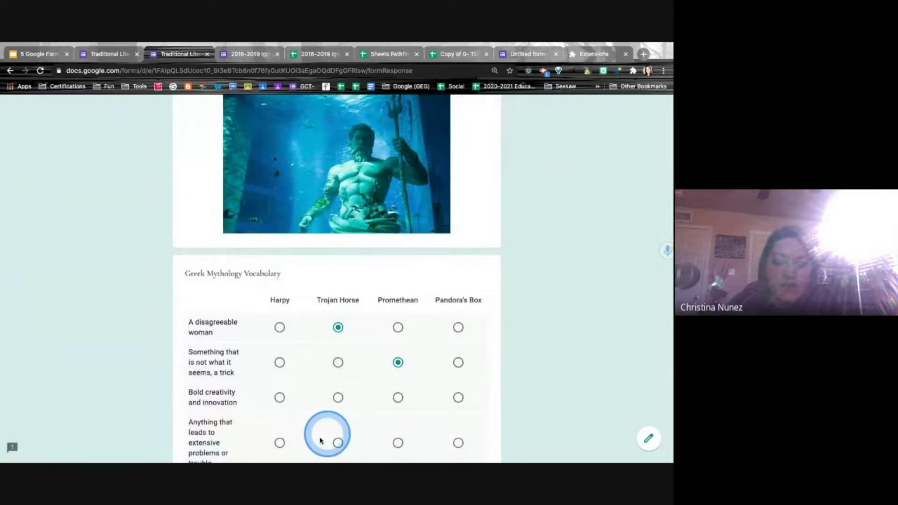
pyautogui.click(279, 443)
pyautogui.click(458, 443)
# Answer the pegasus image question with Option 1, rate the video, and submit the quiz
pyautogui.scroll(-10, 461, 445)
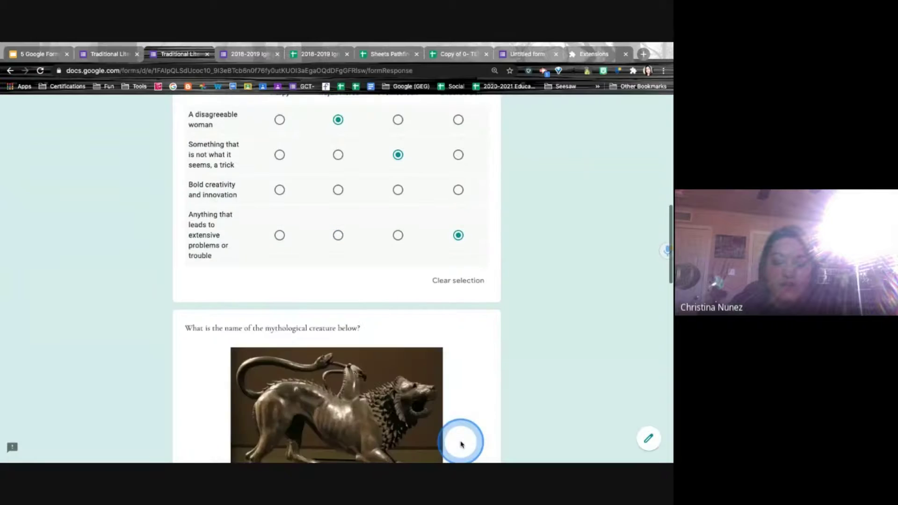
pyautogui.scroll(-7, 281, 351)
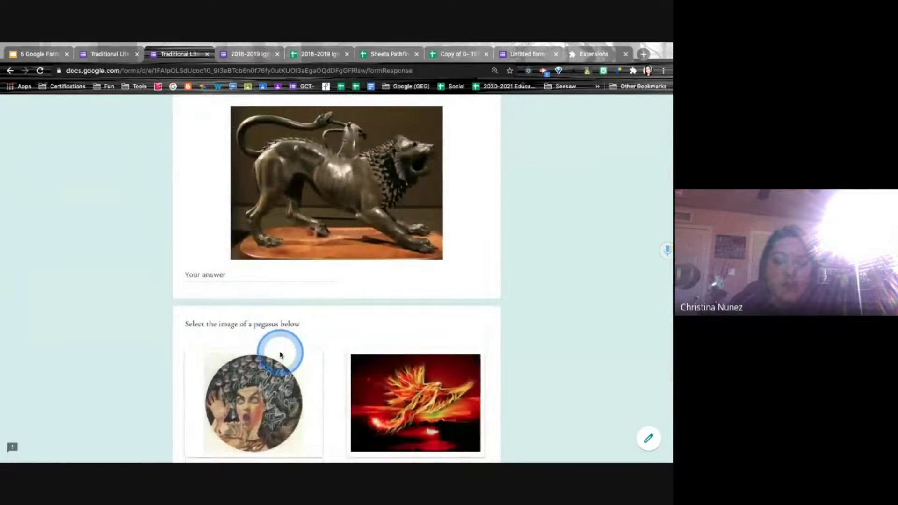
pyautogui.scroll(-6, 310, 293)
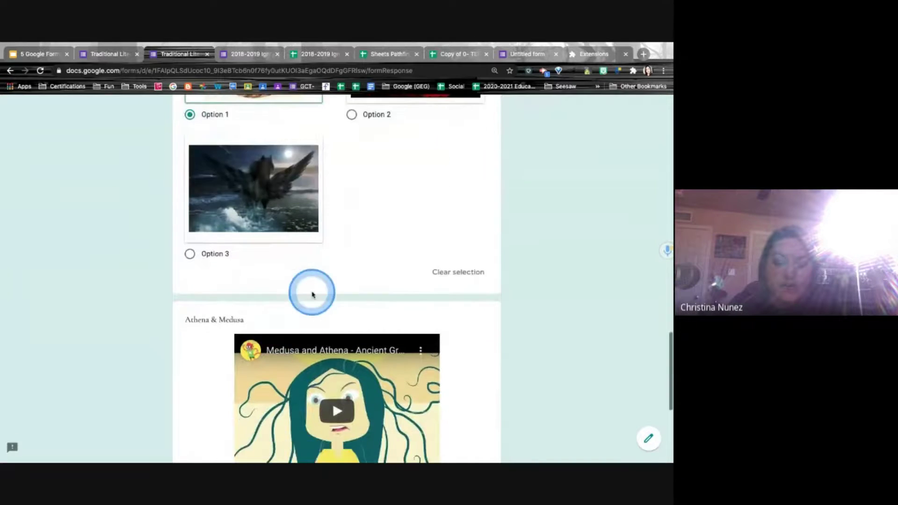
pyautogui.click(381, 337)
pyautogui.click(245, 399)
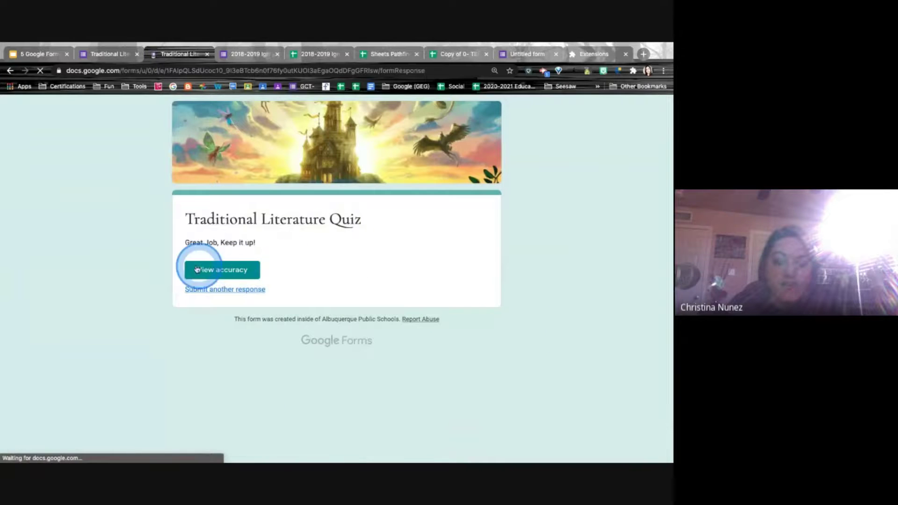
# View the submitted quiz's accuracy results, briefly playing the feedback video under the definition question
pyautogui.click(220, 272)
pyautogui.click(220, 273)
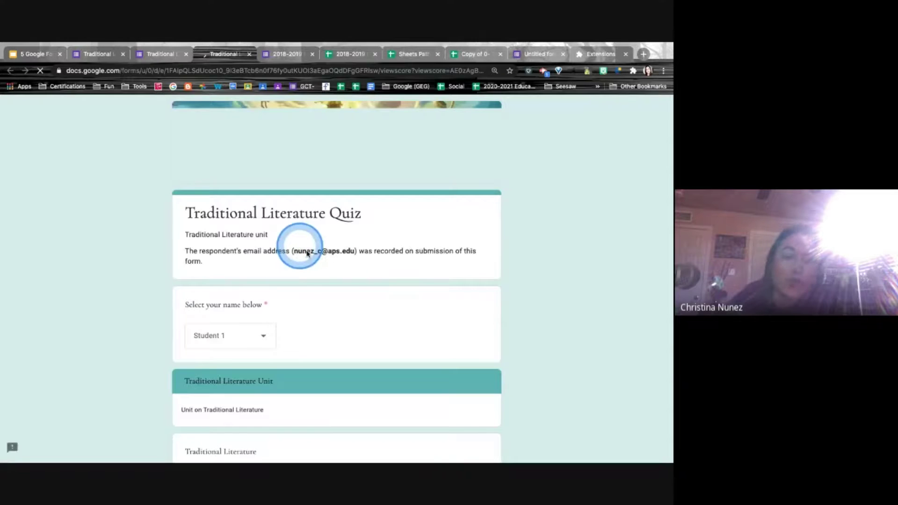
pyautogui.scroll(-3, 397, 271)
pyautogui.scroll(-7, 398, 272)
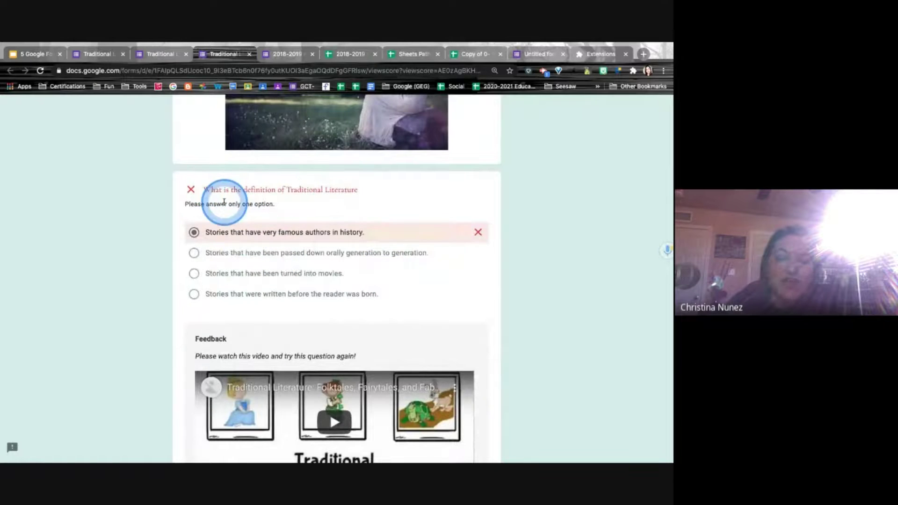
pyautogui.scroll(-3, 291, 304)
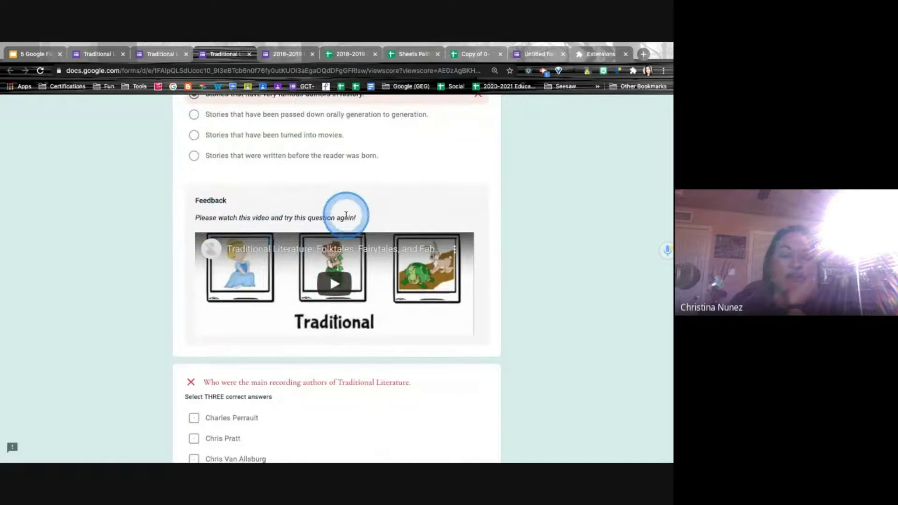
pyautogui.click(335, 292)
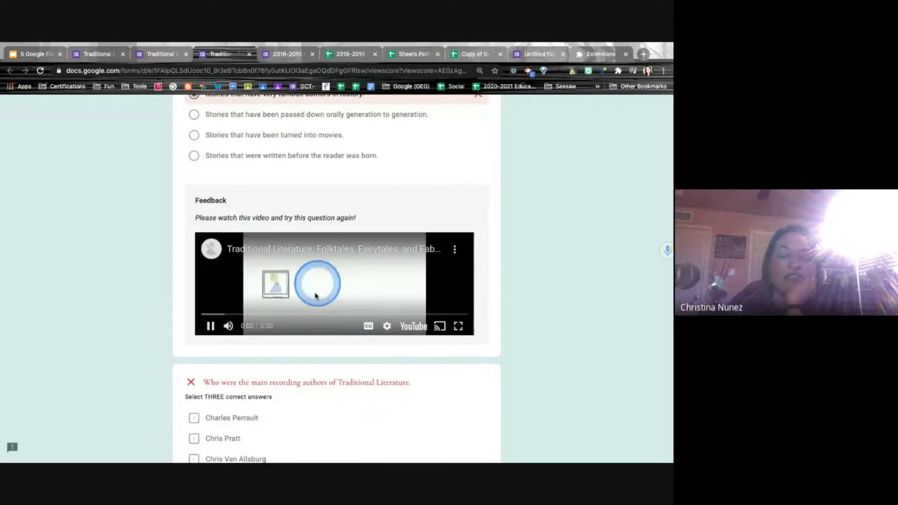
pyautogui.click(211, 330)
pyautogui.scroll(-20, 416, 288)
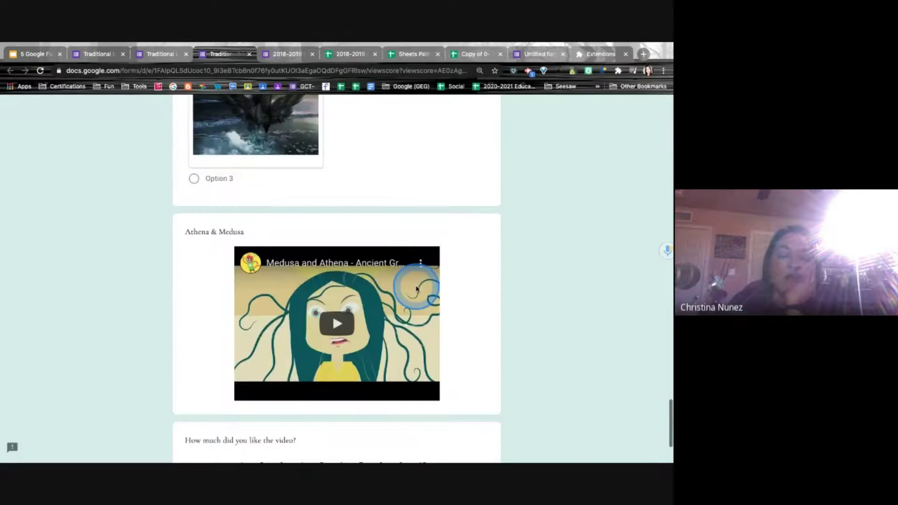
pyautogui.scroll(20, 416, 291)
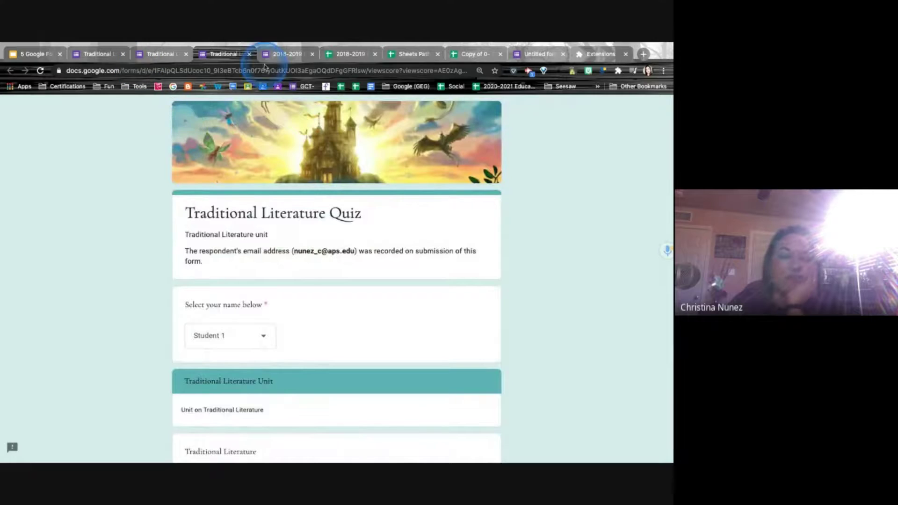
# Close the accuracy results and confirmation pages and return to the Traditional Literature Quiz editor
pyautogui.click(249, 55)
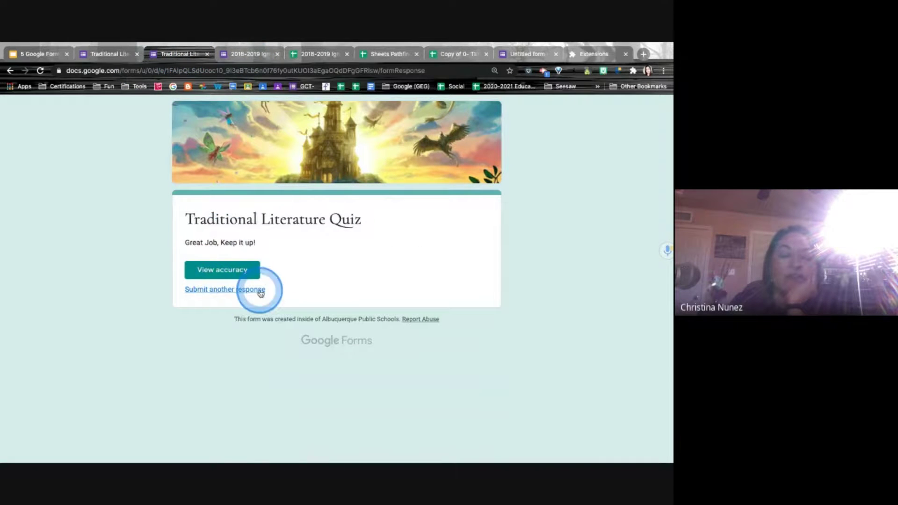
pyautogui.click(208, 55)
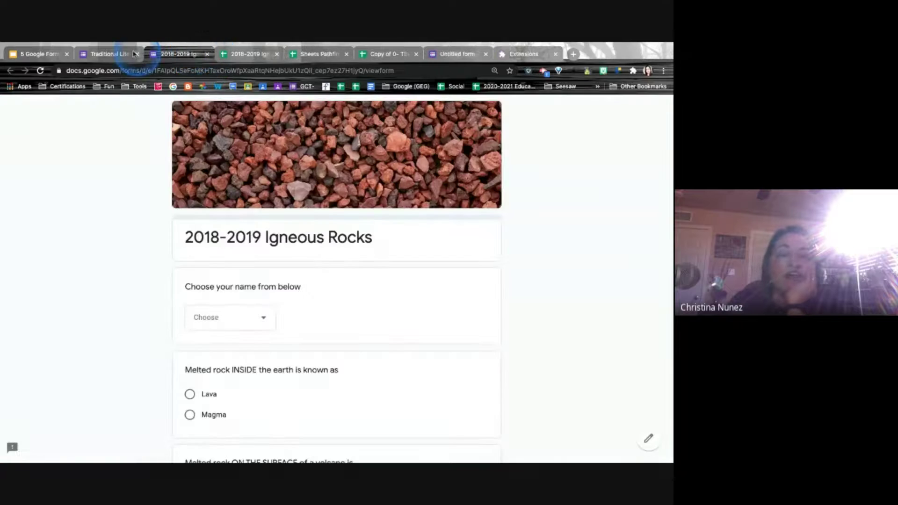
pyautogui.click(104, 55)
pyautogui.click(46, 57)
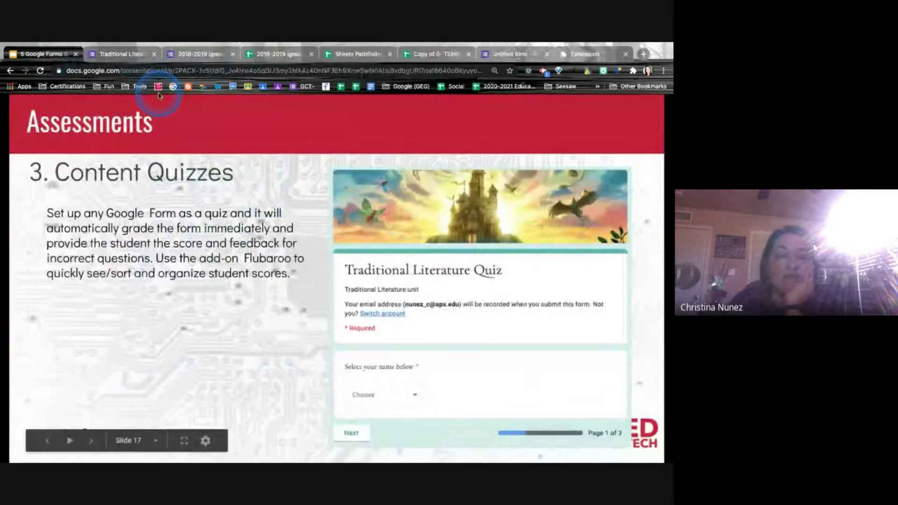
pyautogui.click(120, 54)
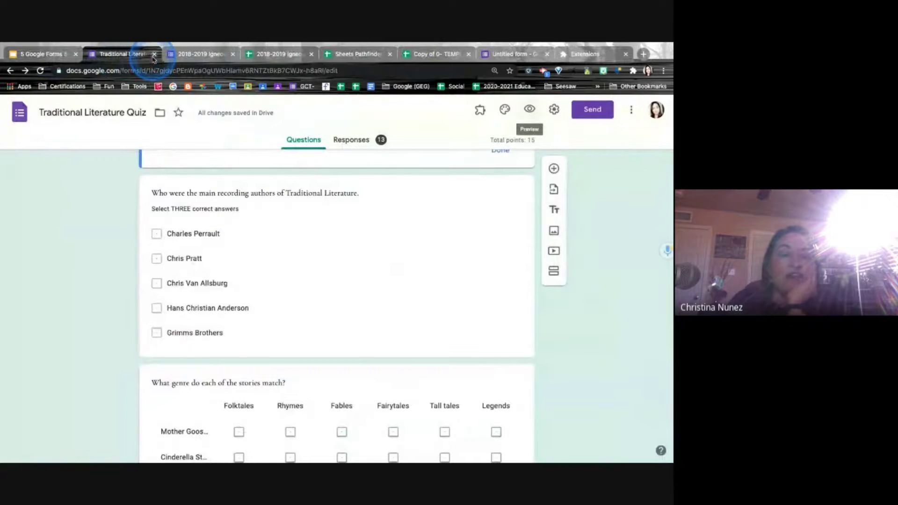
# Look over the quiz's response summary and the individual view of the first response
pyautogui.click(342, 141)
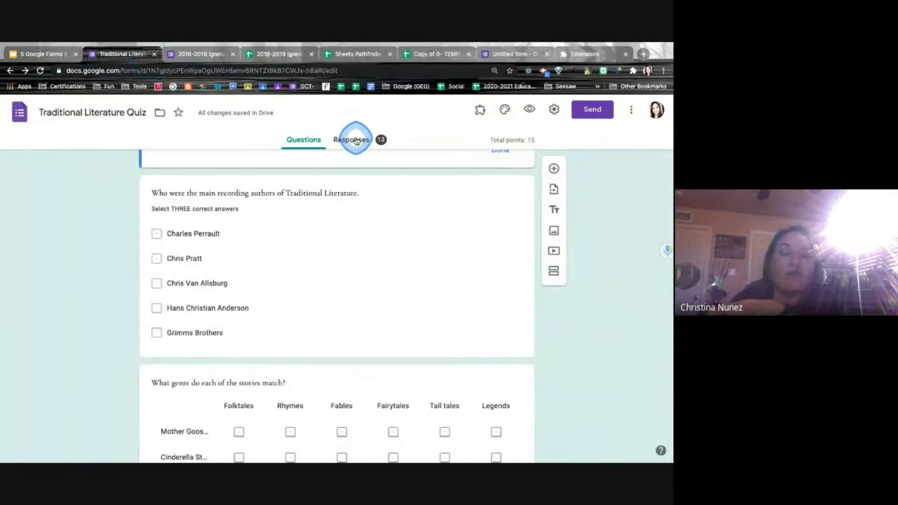
pyautogui.click(367, 367)
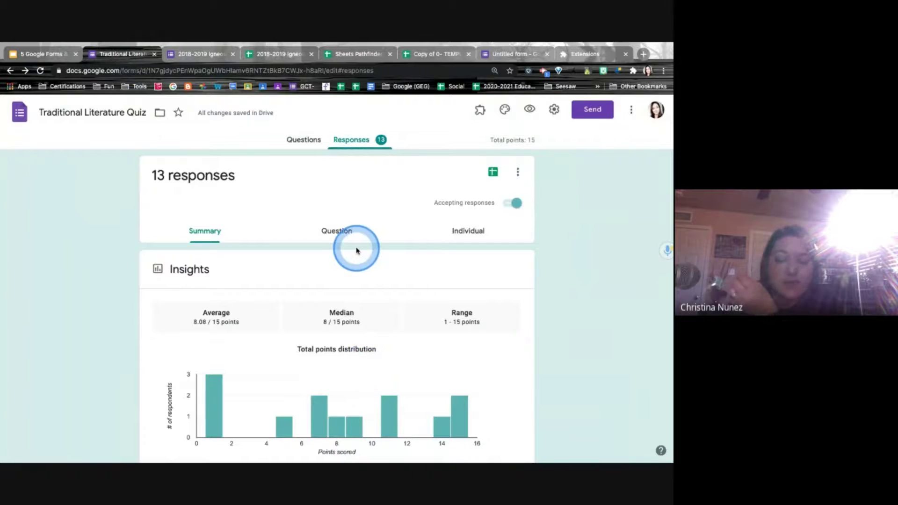
pyautogui.scroll(-1, 356, 243)
pyautogui.click(465, 176)
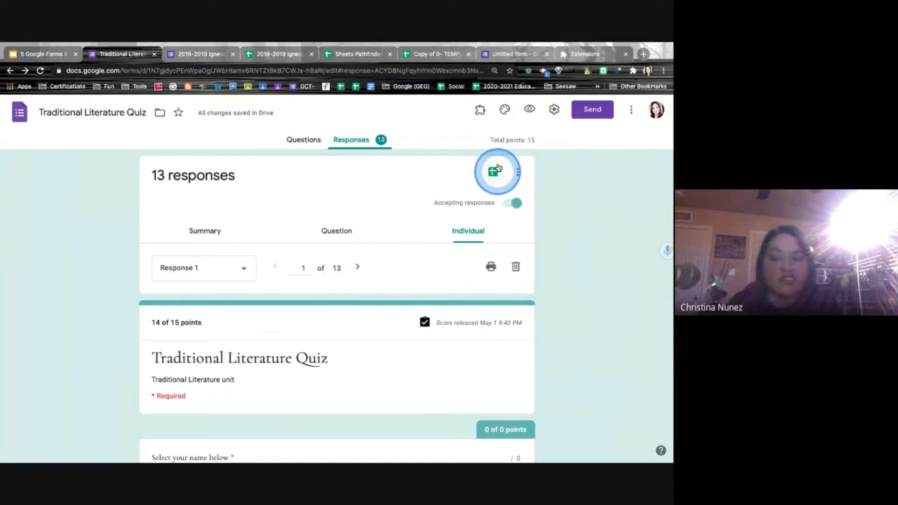
pyautogui.scroll(-5, 425, 280)
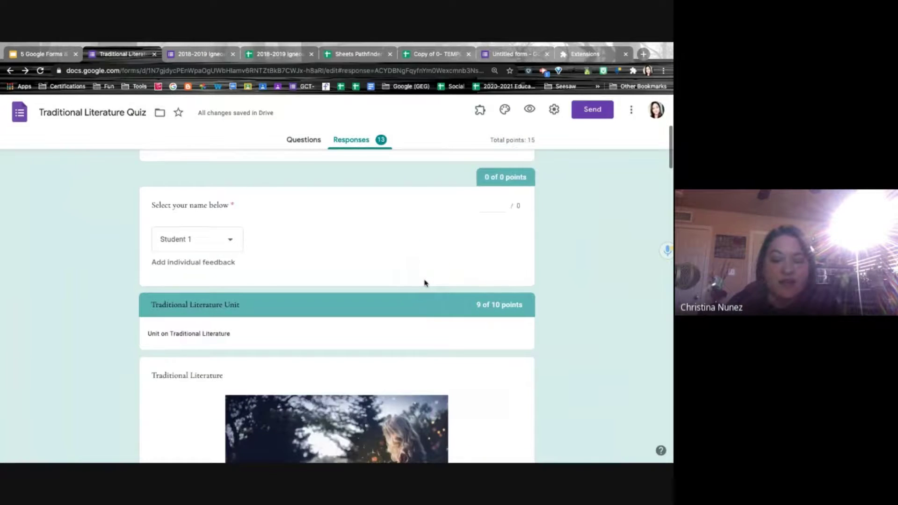
pyautogui.scroll(4, 425, 283)
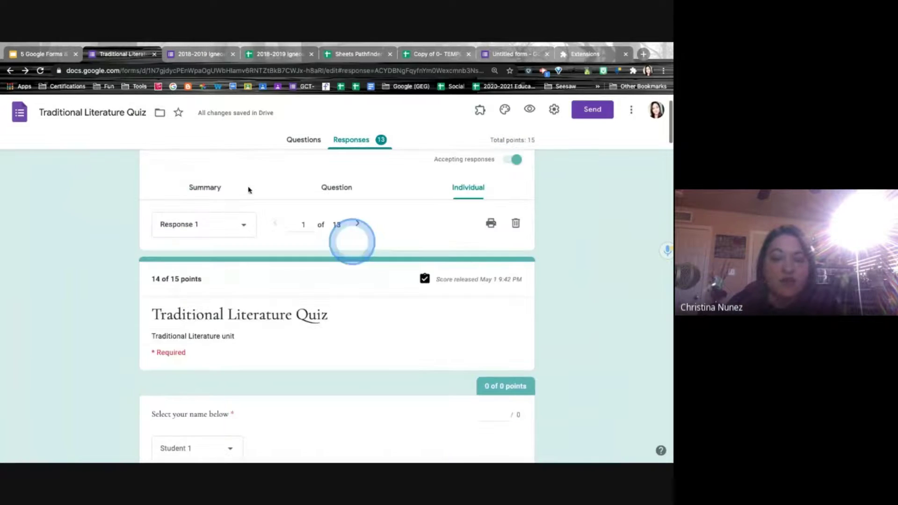
# Switch to the 2018-2019 Igneous Rocks form and look over its questions and the labelled rock diagram
pyautogui.click(187, 54)
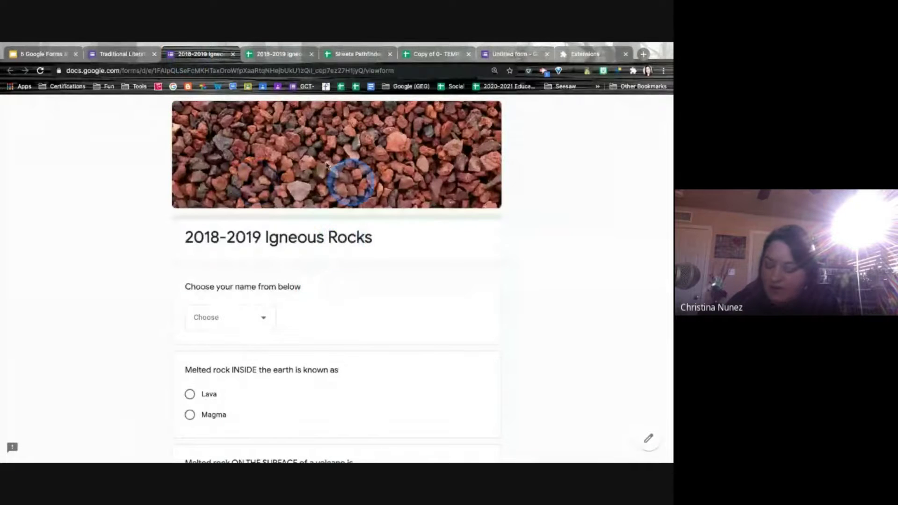
pyautogui.scroll(-5, 366, 150)
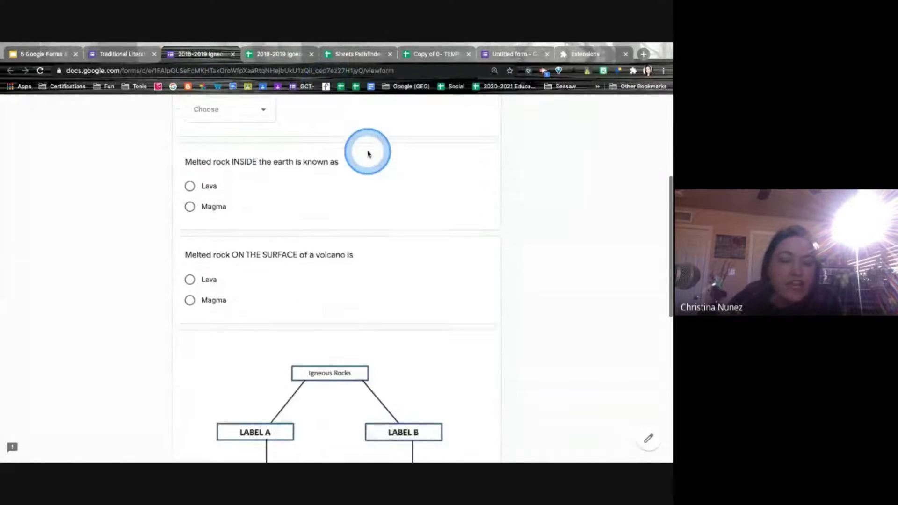
pyautogui.scroll(2, 367, 154)
pyautogui.scroll(-9, 367, 154)
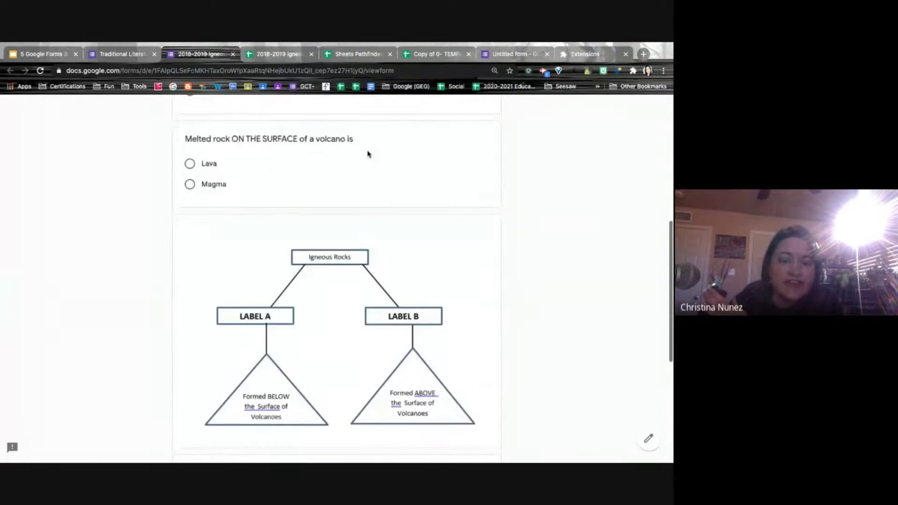
# Look over the Igneous Rock responses spreadsheet, checking the Student Submissions and Grades sheets
pyautogui.click(271, 56)
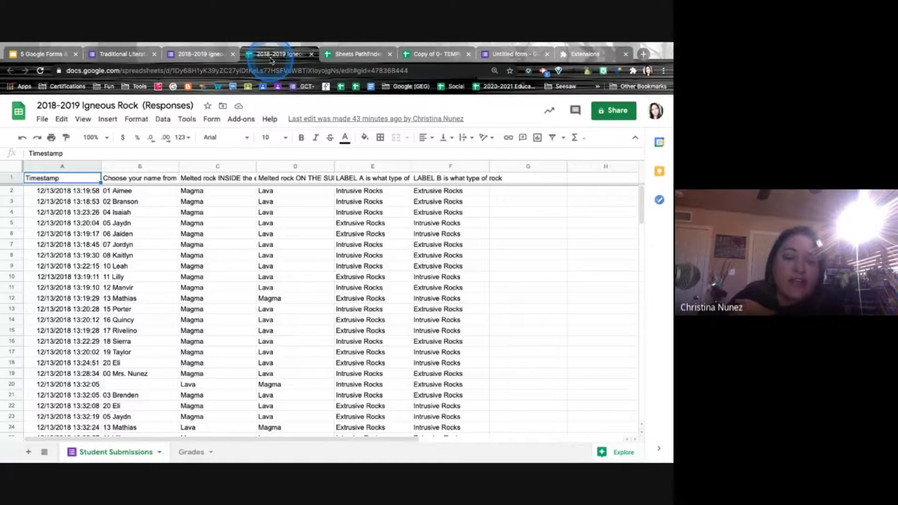
pyautogui.scroll(-9, 272, 246)
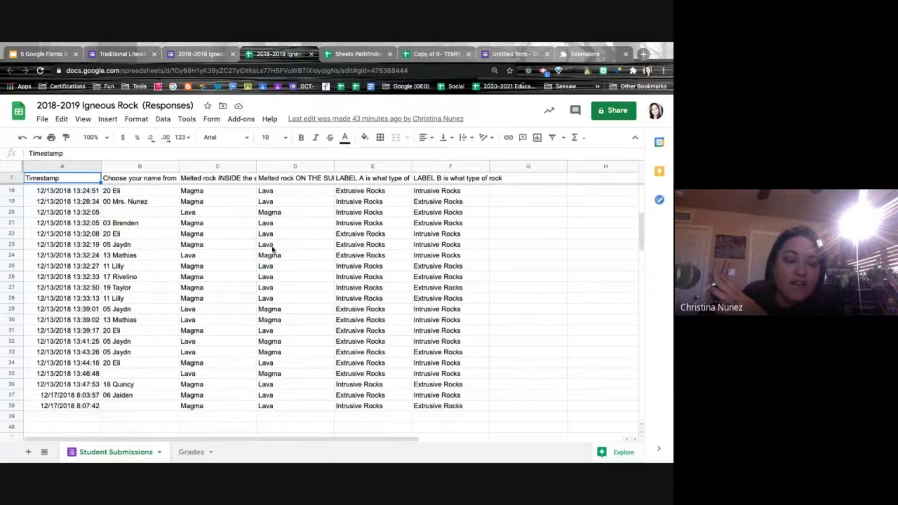
pyautogui.scroll(9, 272, 250)
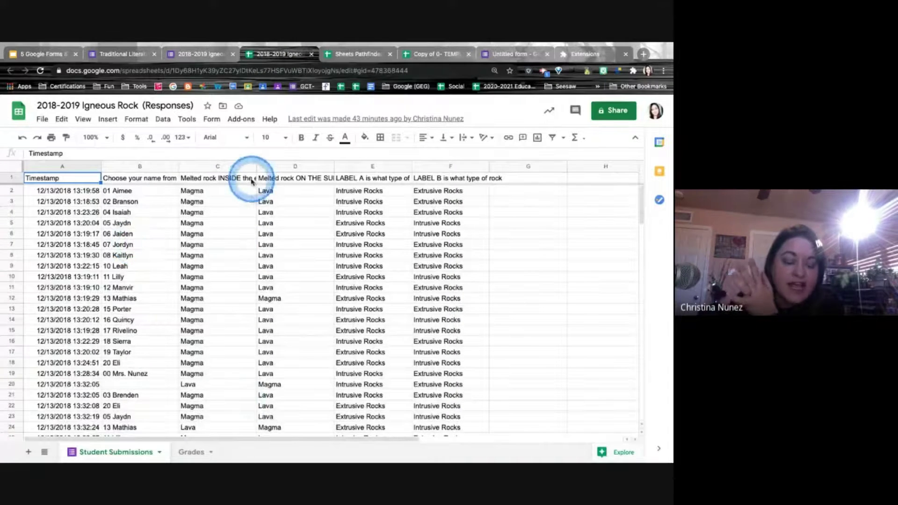
pyautogui.click(195, 449)
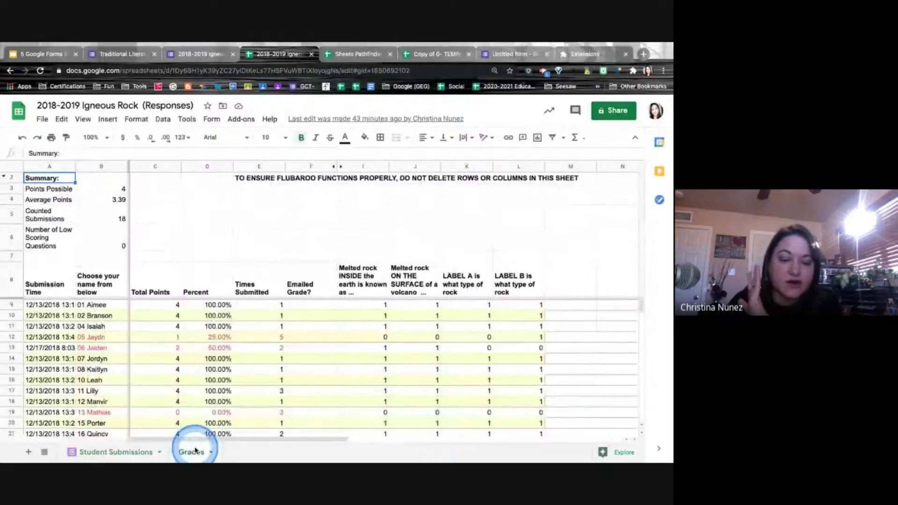
pyautogui.click(125, 451)
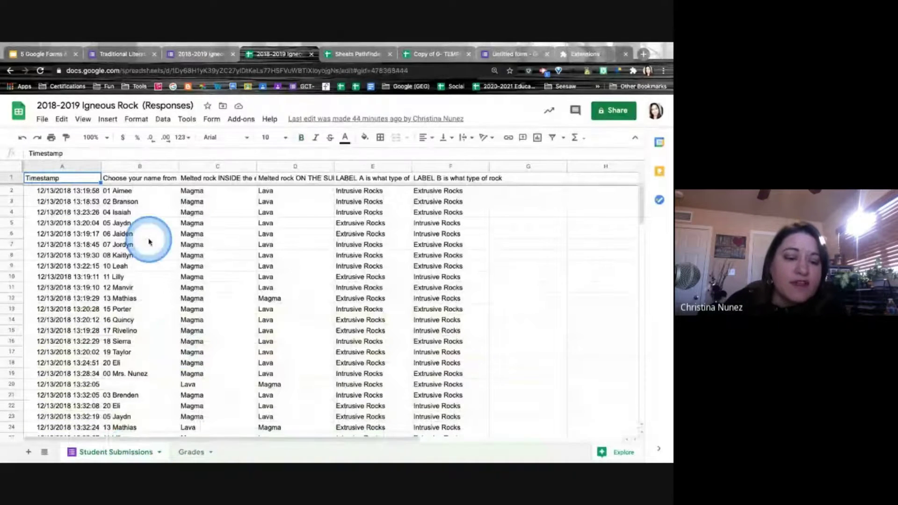
pyautogui.scroll(-5, 131, 309)
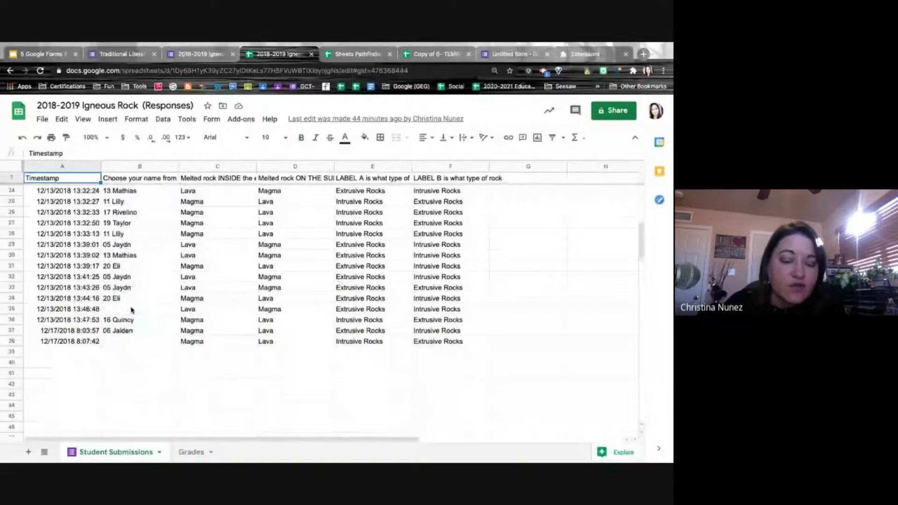
pyautogui.scroll(5, 132, 310)
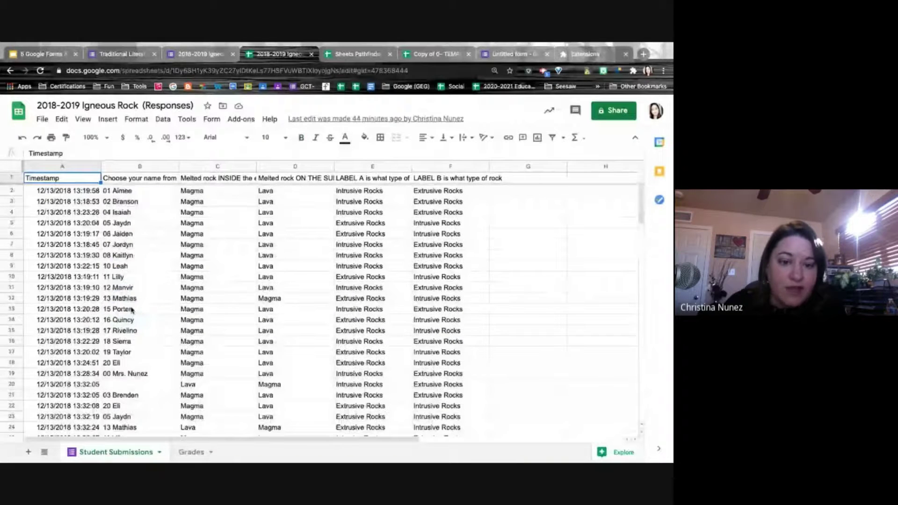
# View the Flubaroo listing among the add-ons available for Sheets, then close the add-on store
pyautogui.click(240, 120)
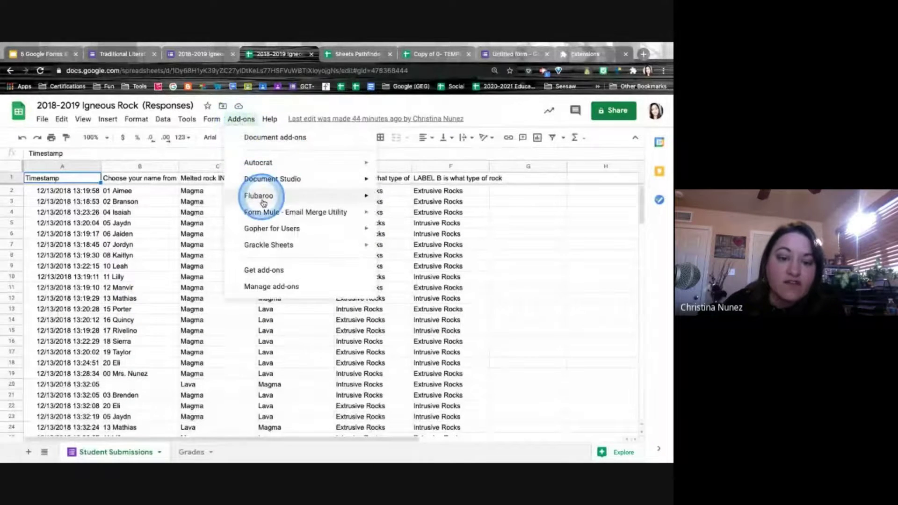
pyautogui.click(266, 271)
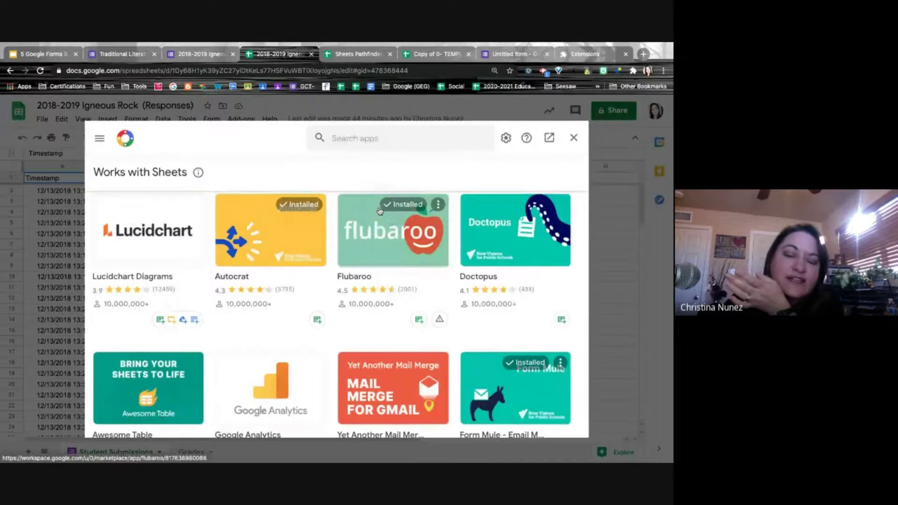
pyautogui.click(327, 213)
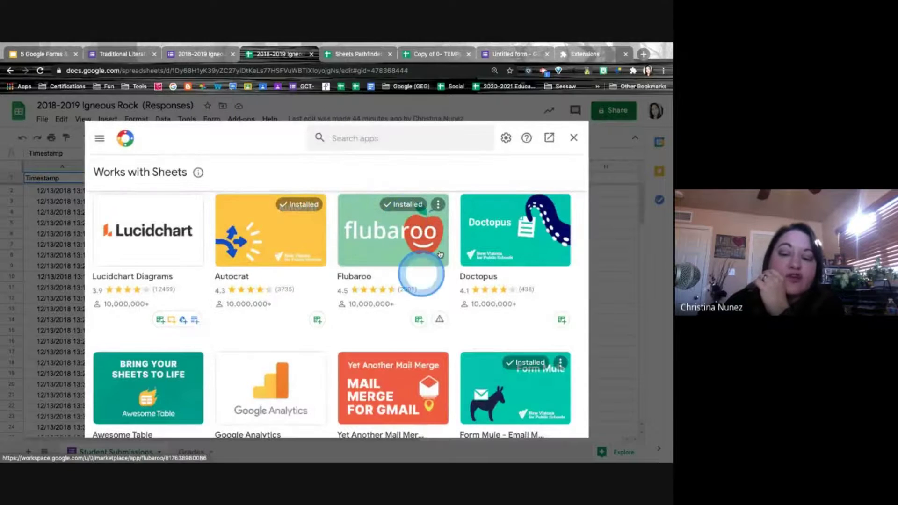
pyautogui.click(578, 140)
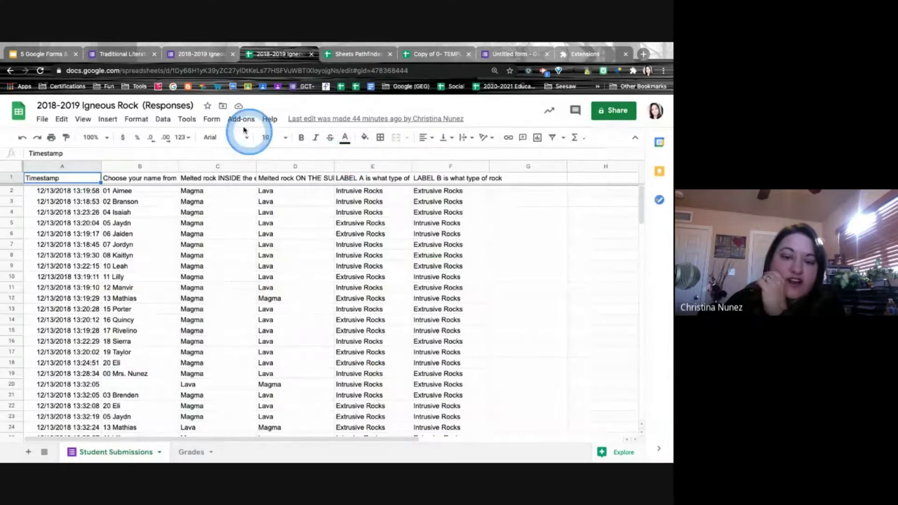
# Regrade the assignment with Flubaroo, agree to update the existing Grades sheet, and accept the suggested grading option for each question
pyautogui.click(242, 120)
pyautogui.click(259, 196)
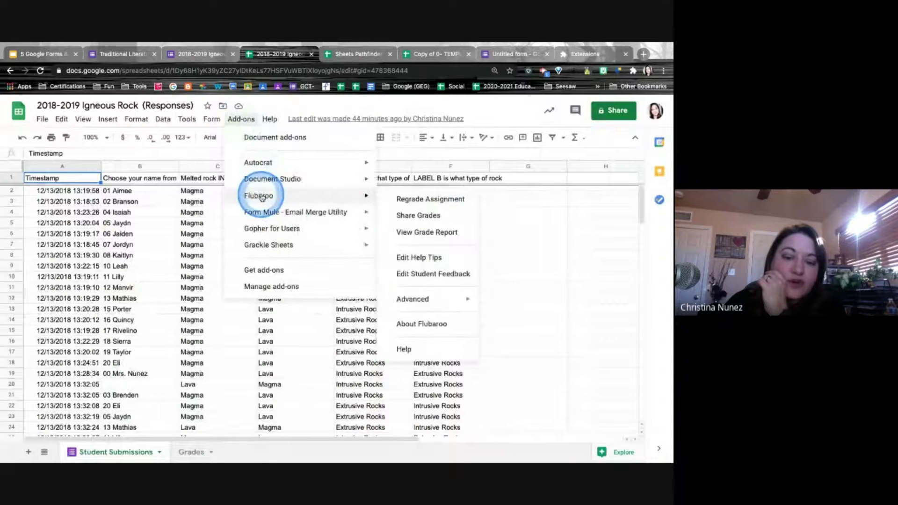
pyautogui.click(396, 206)
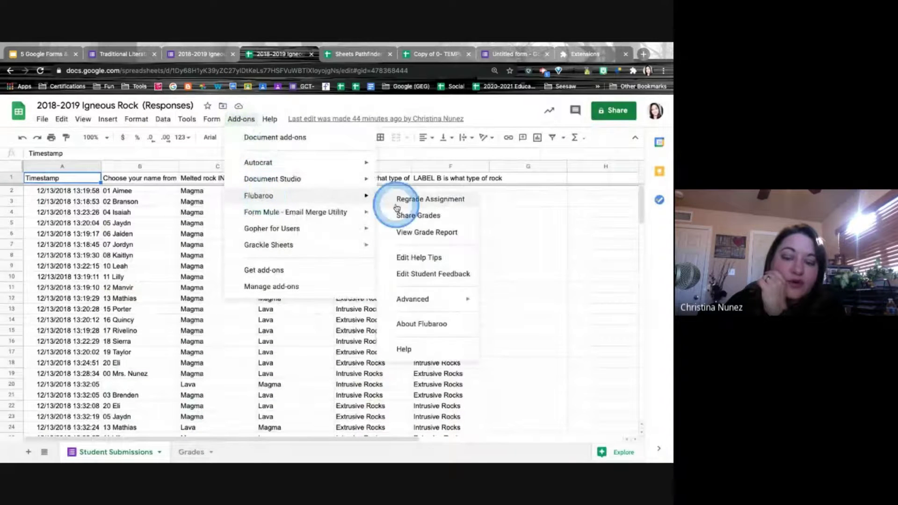
pyautogui.click(429, 200)
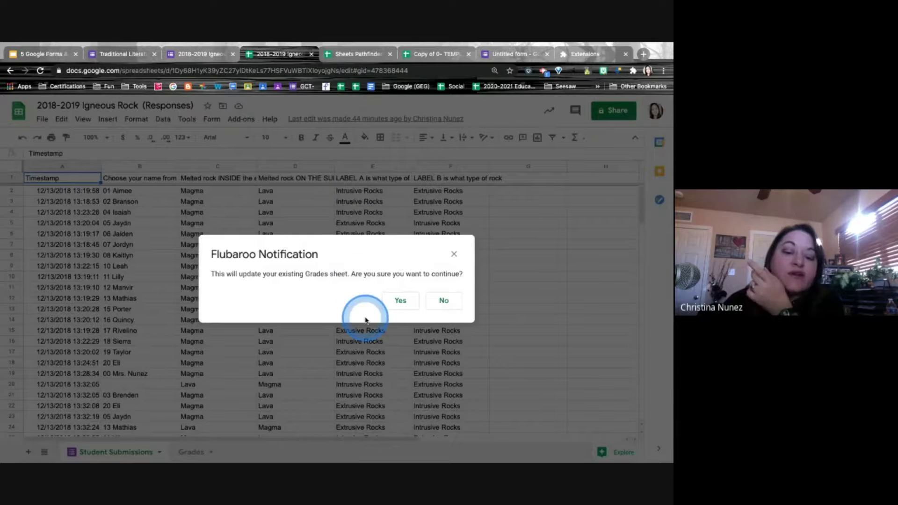
pyautogui.click(401, 302)
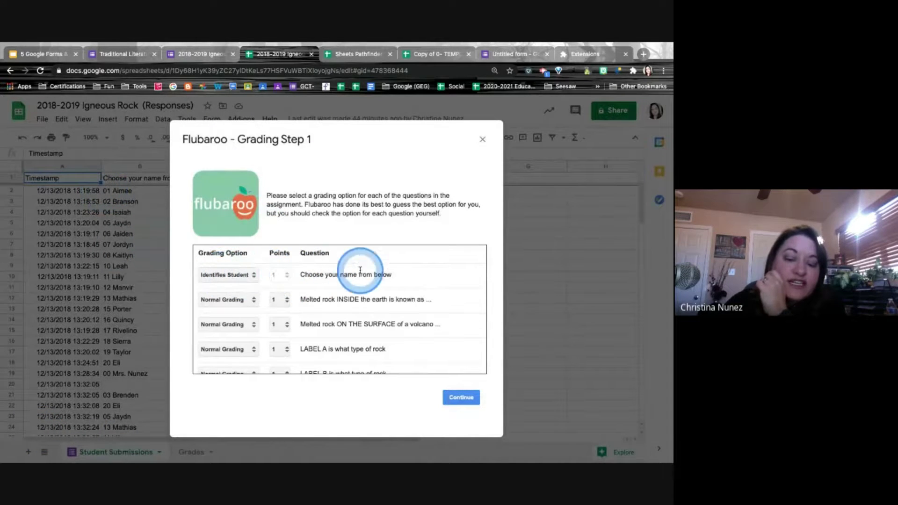
pyautogui.scroll(-1, 360, 276)
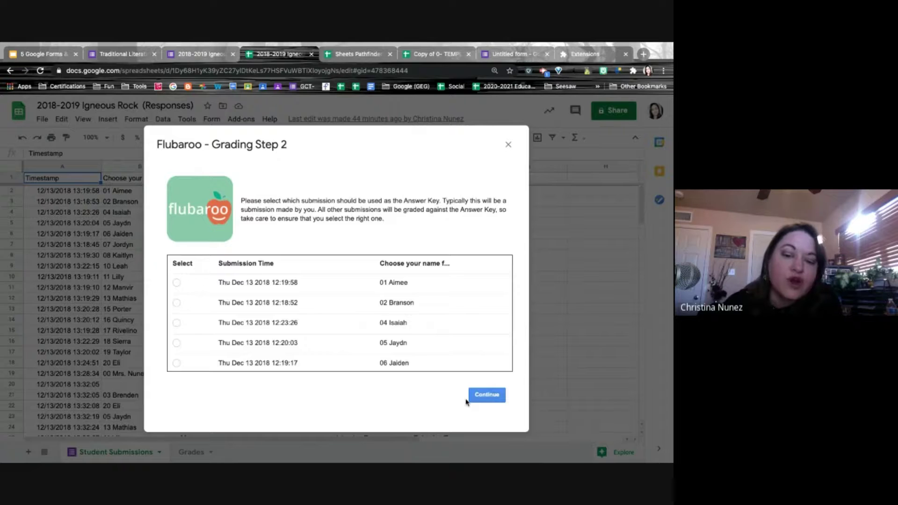
# Select the teacher's own submission, number 00, as the answer key and run the Flubaroo grading
pyautogui.scroll(-7, 415, 321)
pyautogui.click(415, 322)
pyautogui.scroll(1, 414, 322)
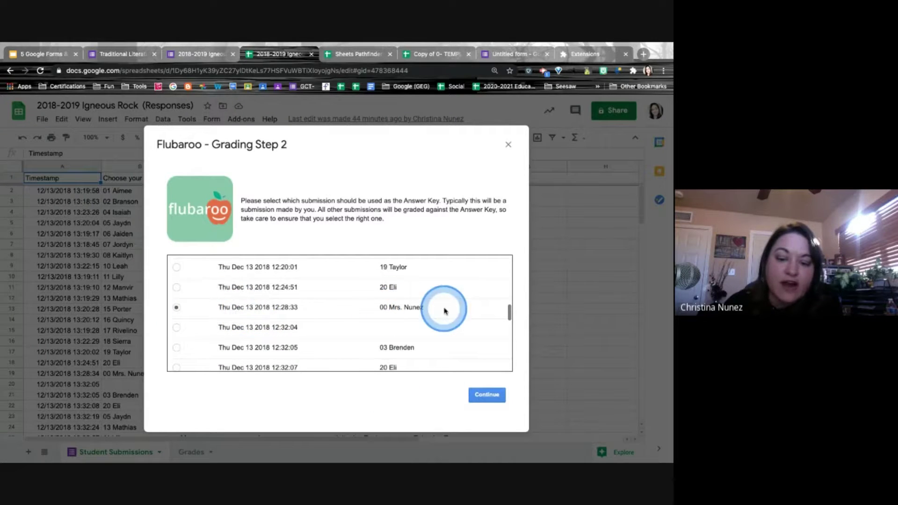
pyautogui.click(486, 395)
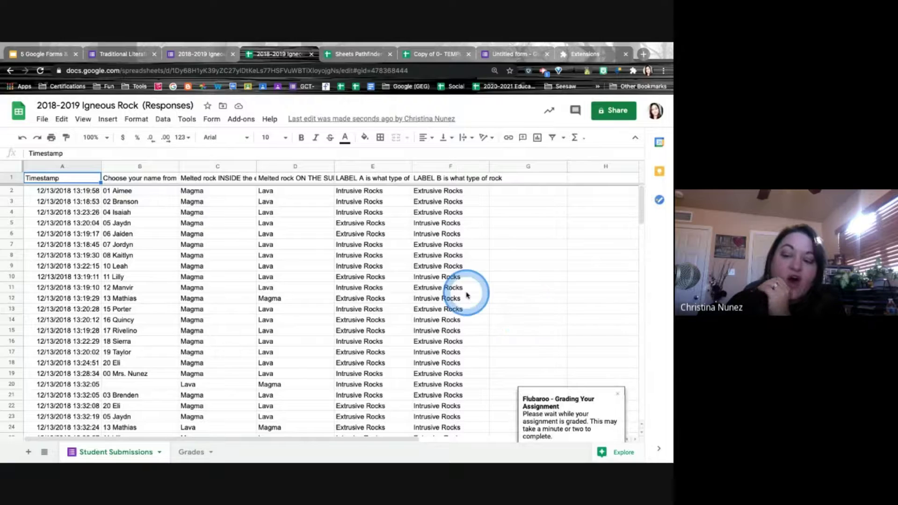
# Open the updated Grades sheet and dismiss the Flubaroo grading completion dialog
pyautogui.click(192, 451)
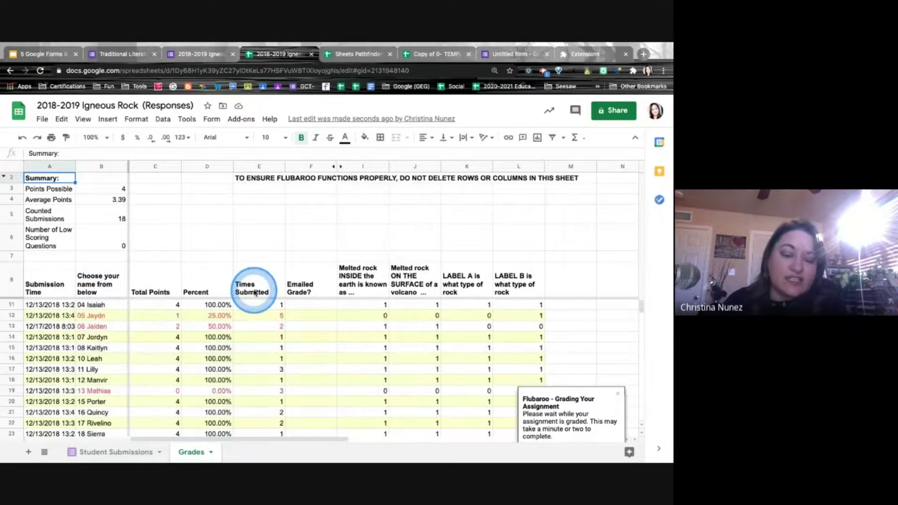
pyautogui.scroll(1, 254, 293)
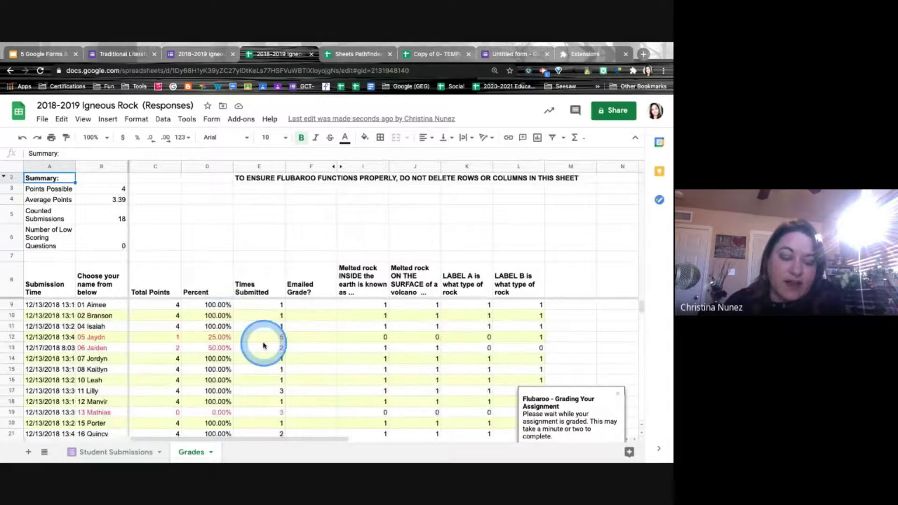
pyautogui.scroll(-1, 260, 341)
pyautogui.scroll(1, 260, 340)
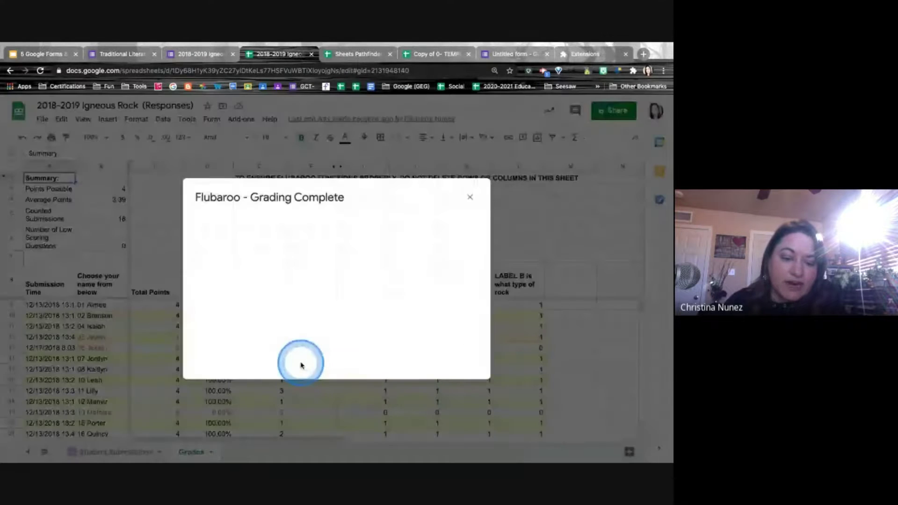
pyautogui.click(470, 197)
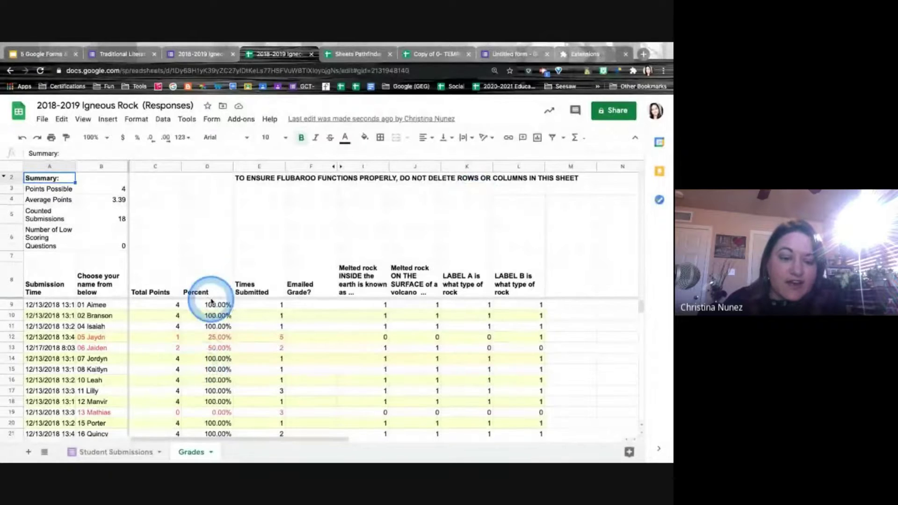
# Examine the students' percentages, submission counts, and per-question results on the Grades sheet
pyautogui.scroll(-3, 215, 401)
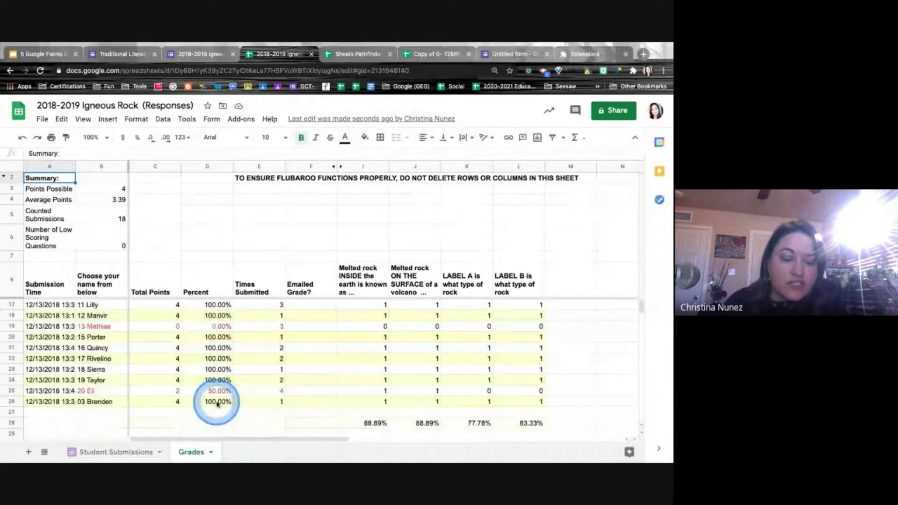
pyautogui.scroll(3, 218, 335)
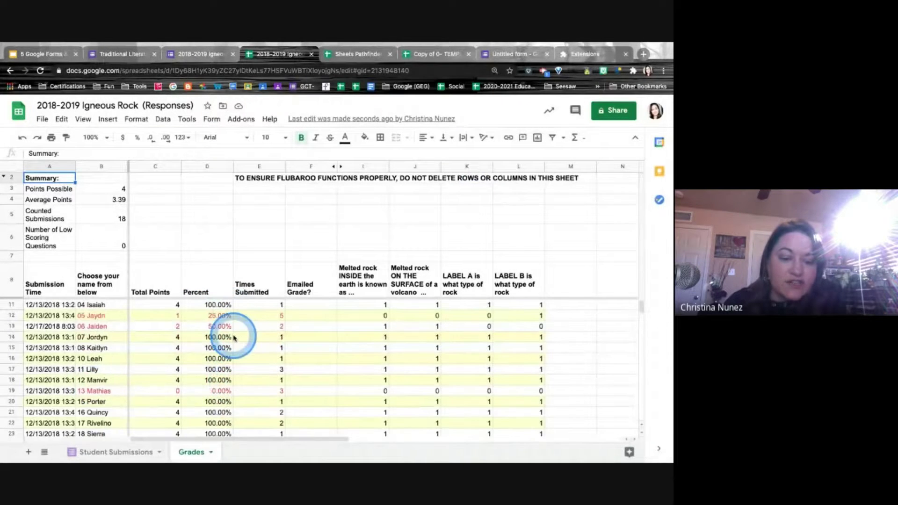
pyautogui.scroll(-2, 214, 352)
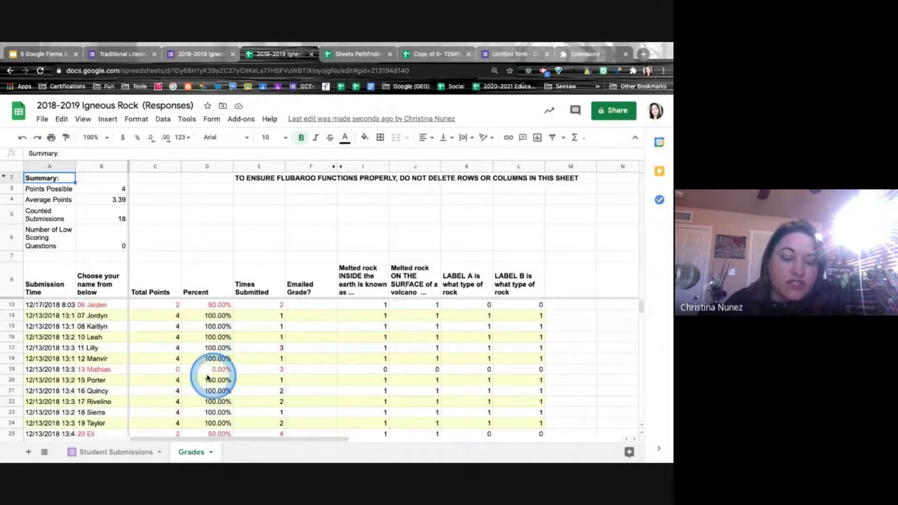
pyautogui.scroll(2, 224, 371)
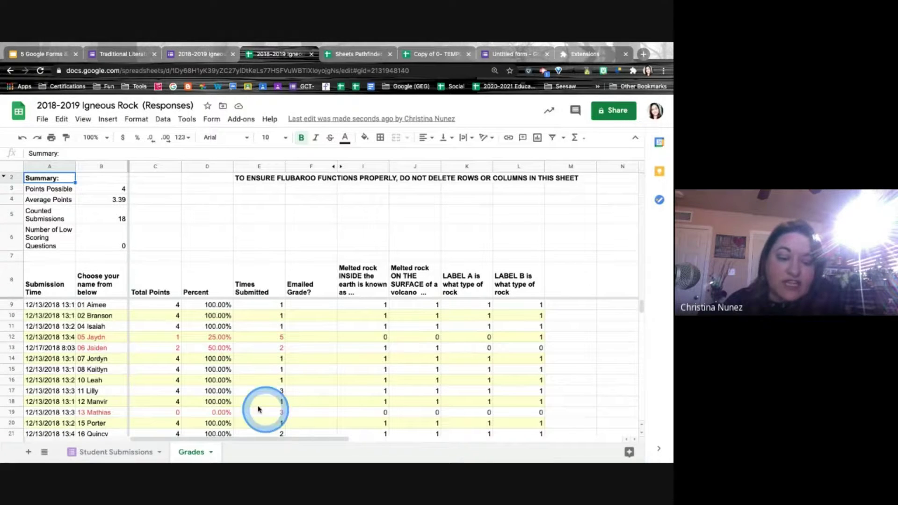
pyautogui.scroll(-3, 282, 412)
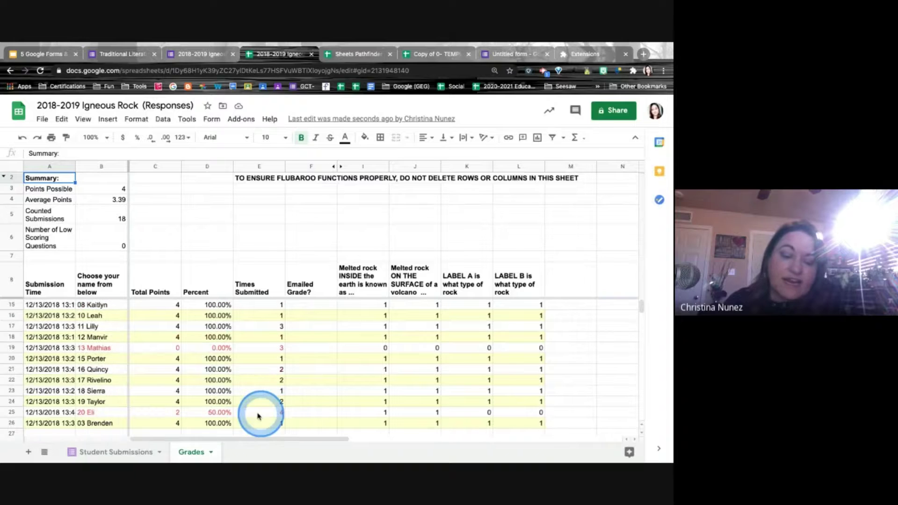
pyautogui.scroll(3, 282, 413)
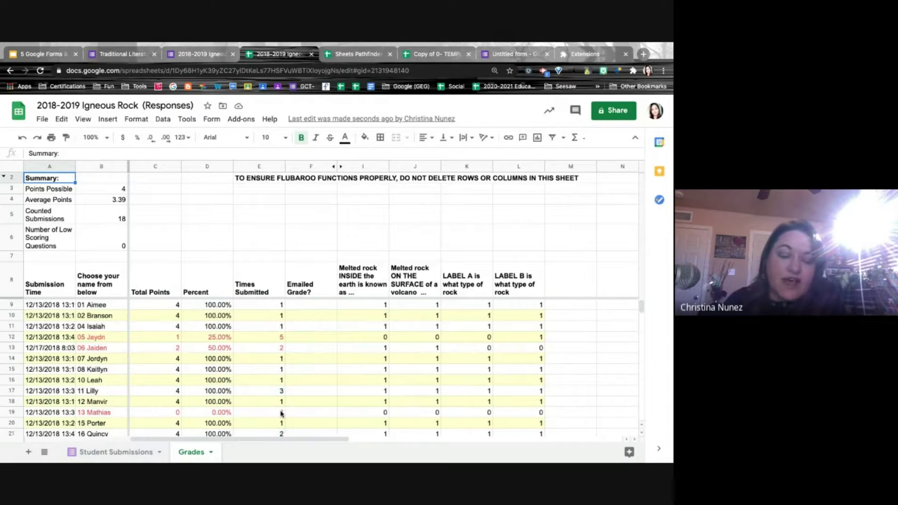
pyautogui.scroll(-4, 271, 359)
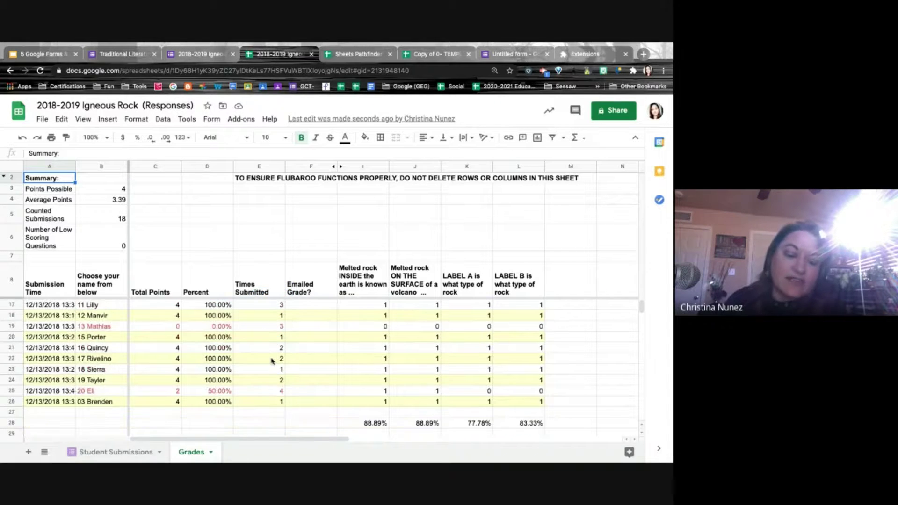
pyautogui.scroll(4, 233, 374)
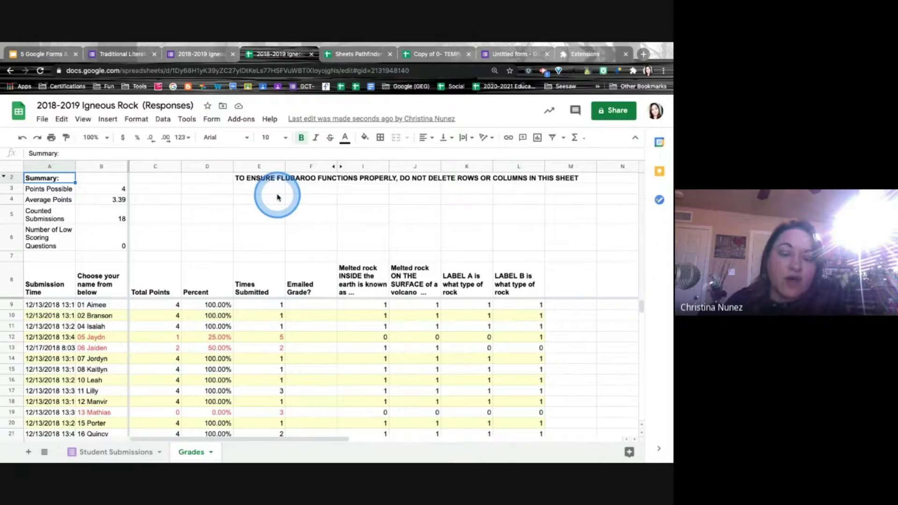
# Close the Igneous Rock responses spreadsheet and return to the 2018-2019 Igneous Rocks form
pyautogui.click(311, 74)
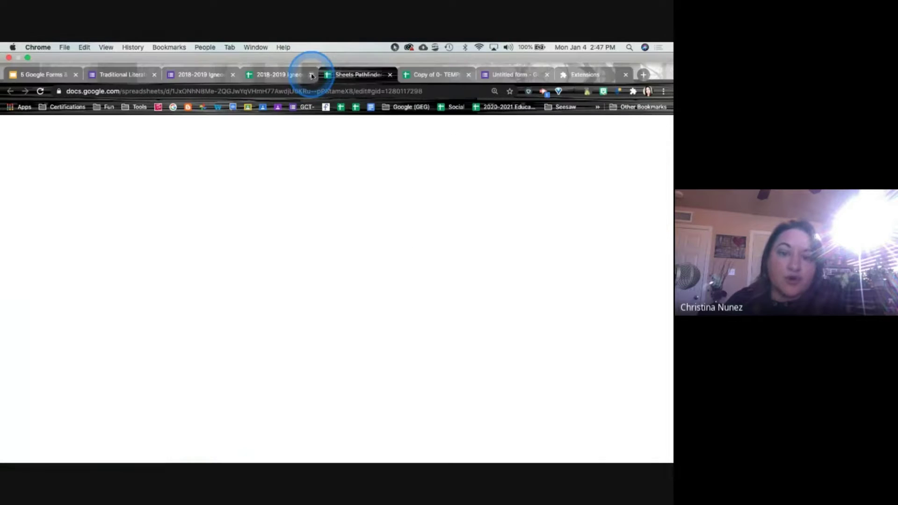
pyautogui.click(202, 77)
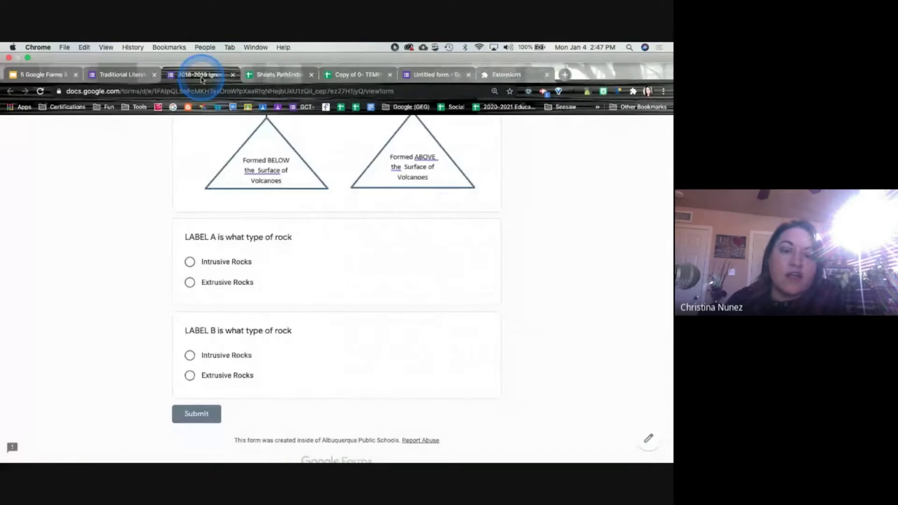
# Close the 2018-2019 Igneous Rocks form and the Traditional Literature Quiz form
pyautogui.click(233, 76)
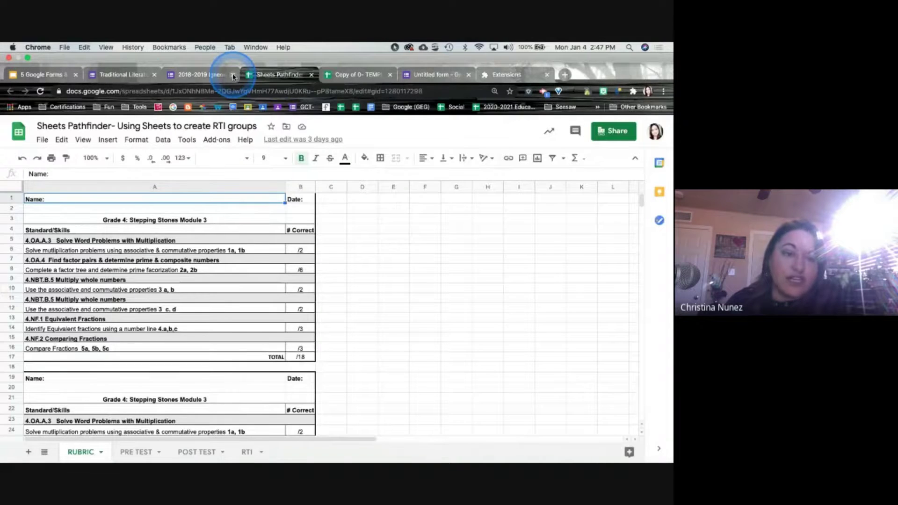
pyautogui.click(157, 80)
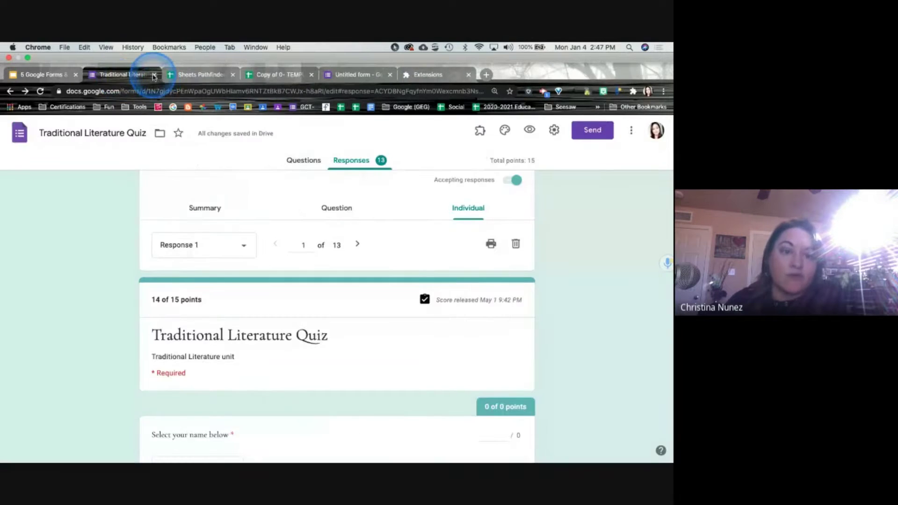
pyautogui.click(154, 75)
# Return to the slide presentation and advance to the Looking at Google Sheets slide
pyautogui.click(42, 75)
pyautogui.click(116, 213)
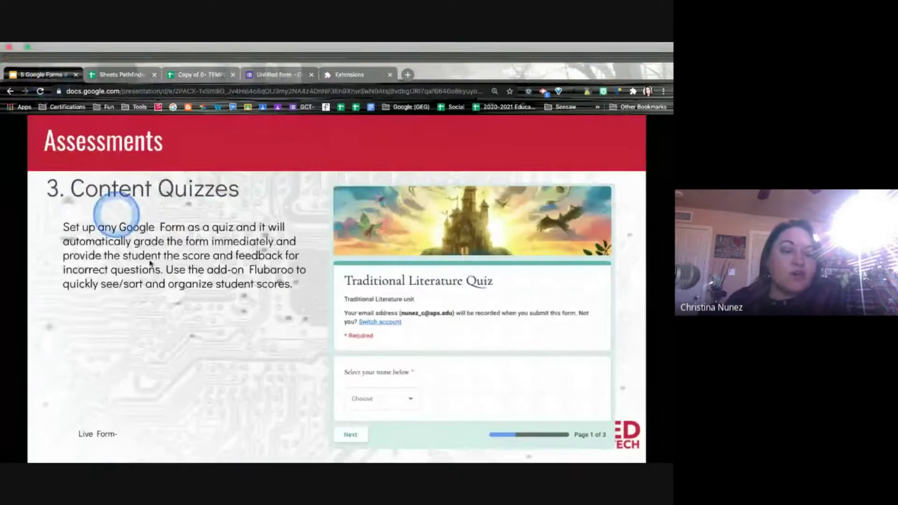
pyautogui.click(94, 437)
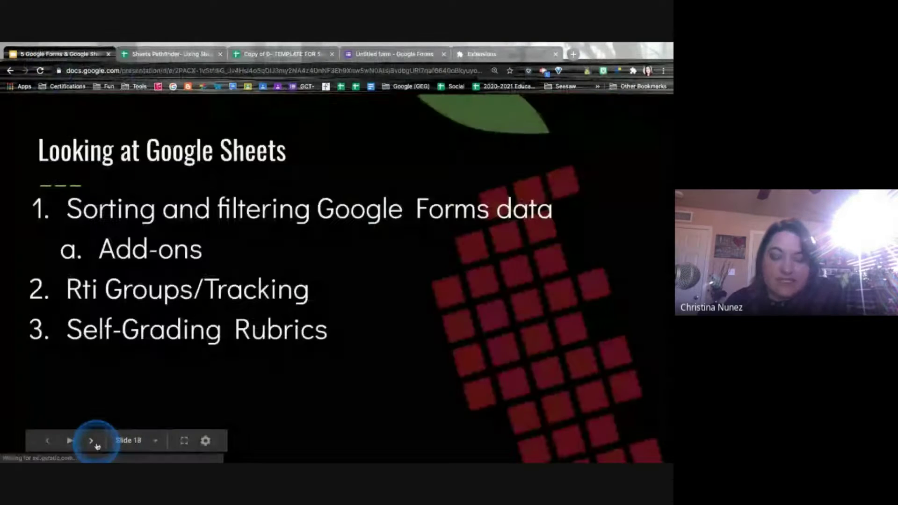
pyautogui.click(211, 163)
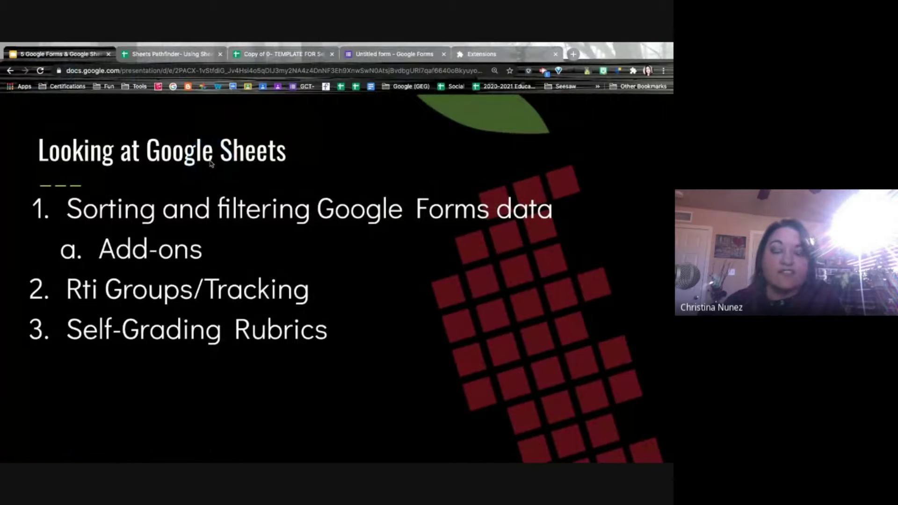
# View the self-grading rubric template, and open the RUBRIC sheet of the Sheets Pathfinder spreadsheet for RTI groups
pyautogui.click(286, 55)
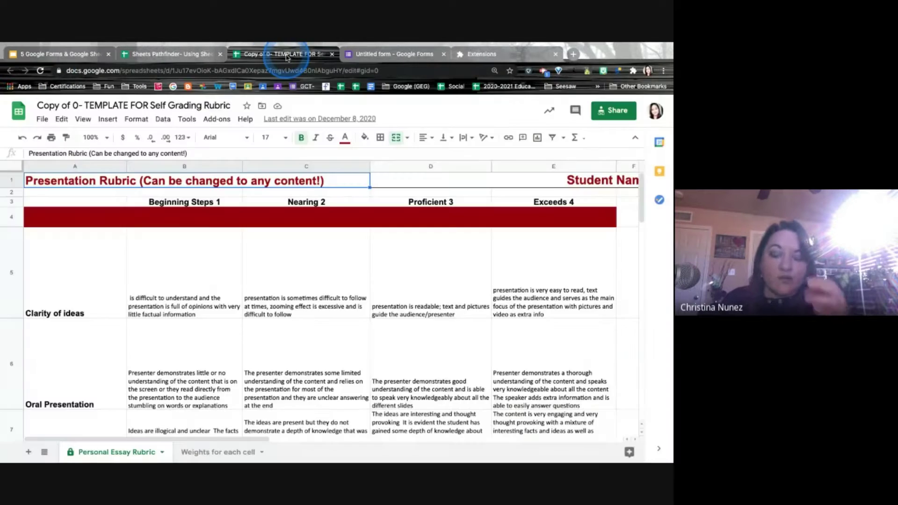
pyautogui.click(194, 56)
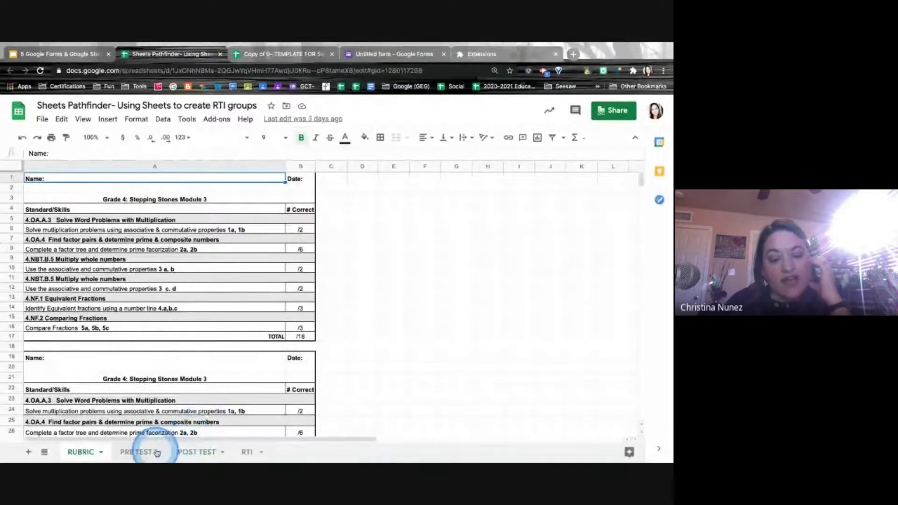
pyautogui.click(195, 452)
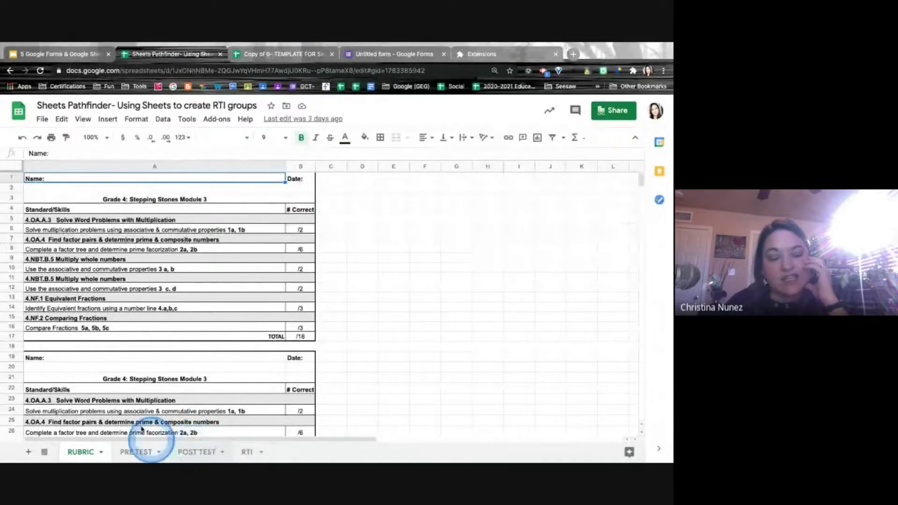
pyautogui.click(97, 452)
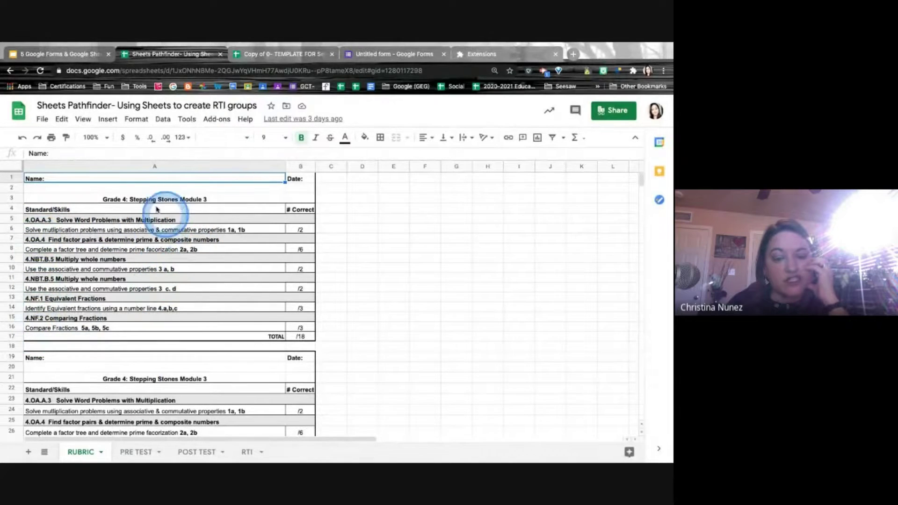
# Review the student score tables on the PRE TEST and POST TEST sheets
pyautogui.click(135, 451)
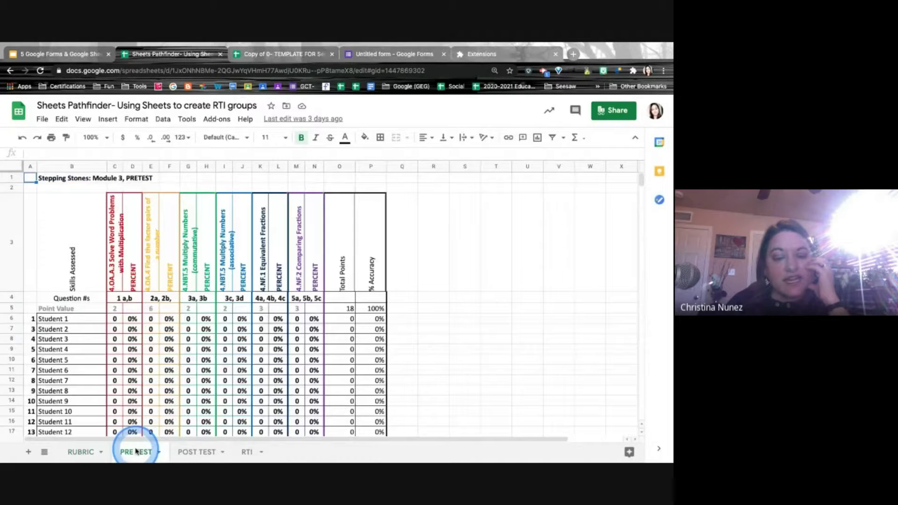
pyautogui.click(191, 453)
pyautogui.scroll(-3, 251, 356)
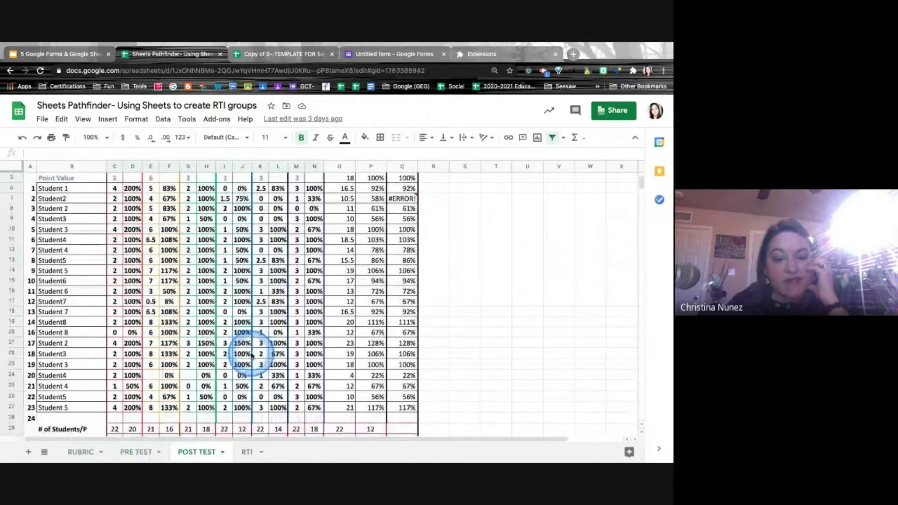
pyautogui.scroll(3, 108, 306)
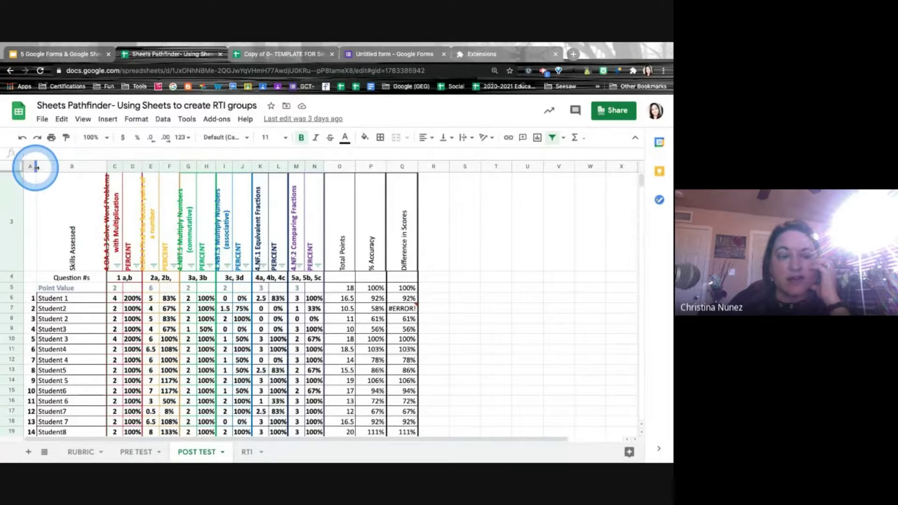
# Select columns A through Q on the POST TEST sheet to point out the filter, and clear the selection
pyautogui.moveTo(29, 166); pyautogui.dragTo(405, 167)
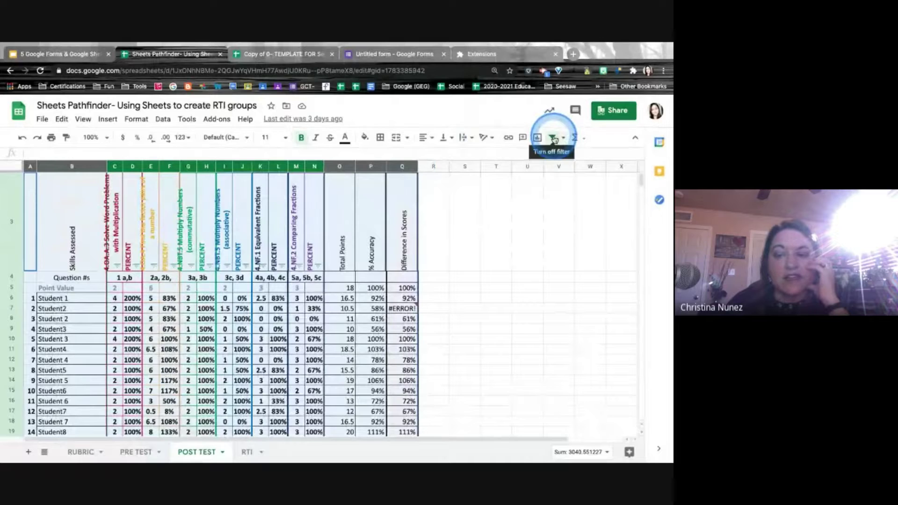
pyautogui.click(519, 225)
pyautogui.click(457, 222)
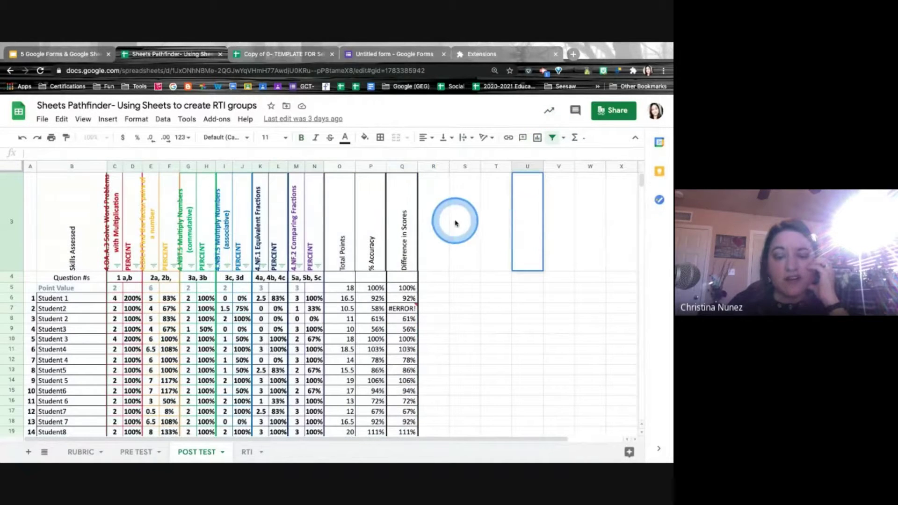
pyautogui.click(275, 238)
pyautogui.click(211, 274)
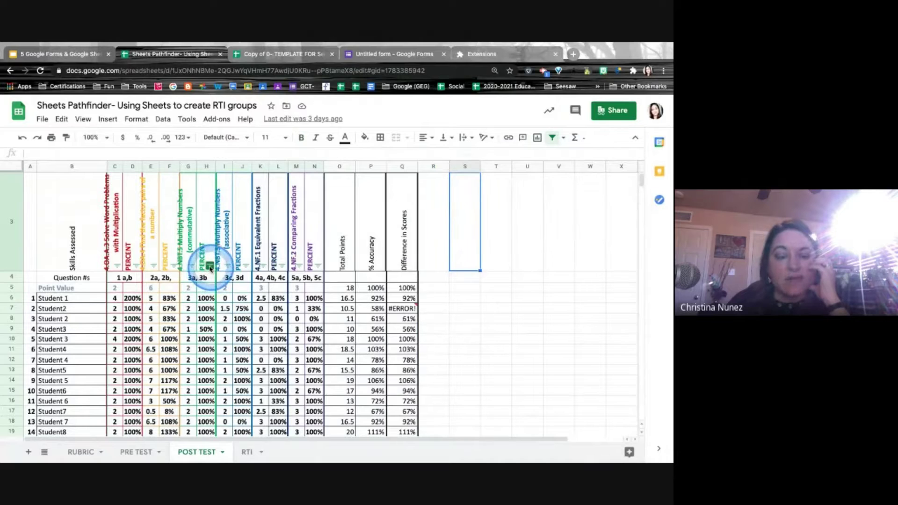
pyautogui.click(188, 267)
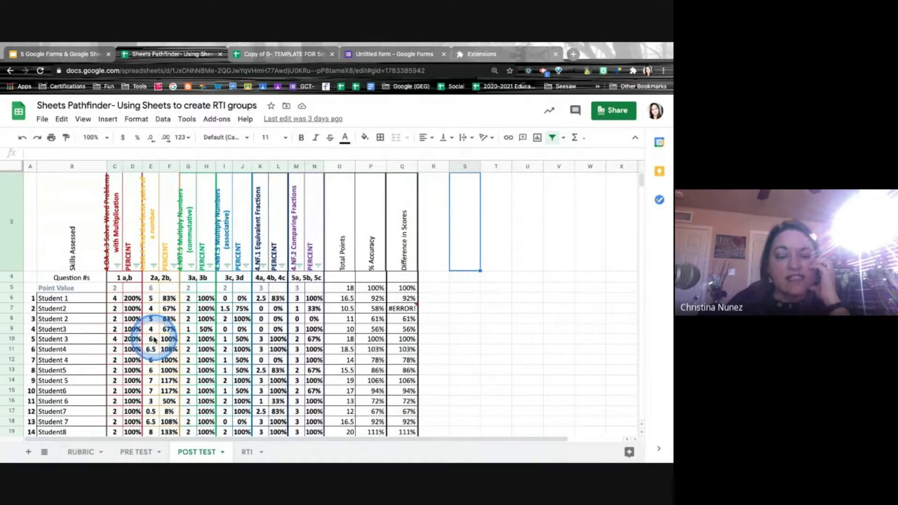
pyautogui.click(177, 267)
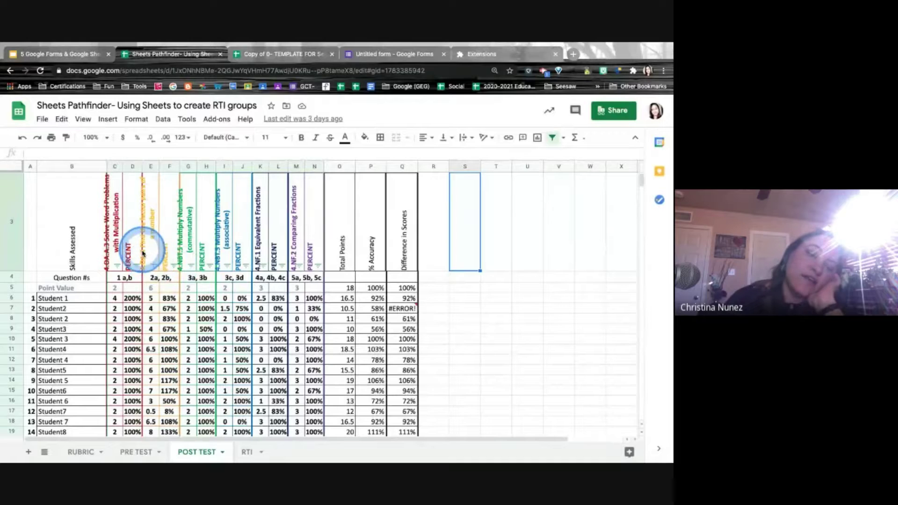
# Clear all selected values in the filter of the yellow factor-pairs PERCENT column and browse the available percentages
pyautogui.click(173, 265)
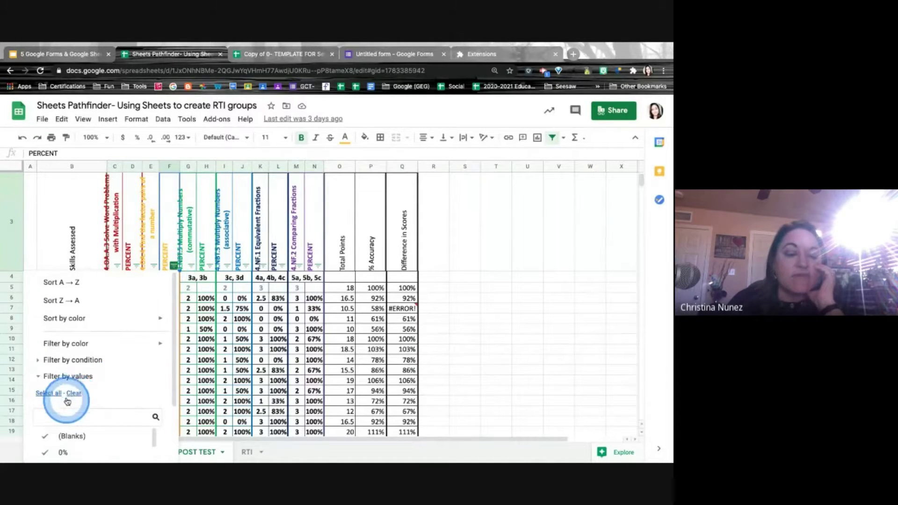
pyautogui.scroll(-4, 114, 375)
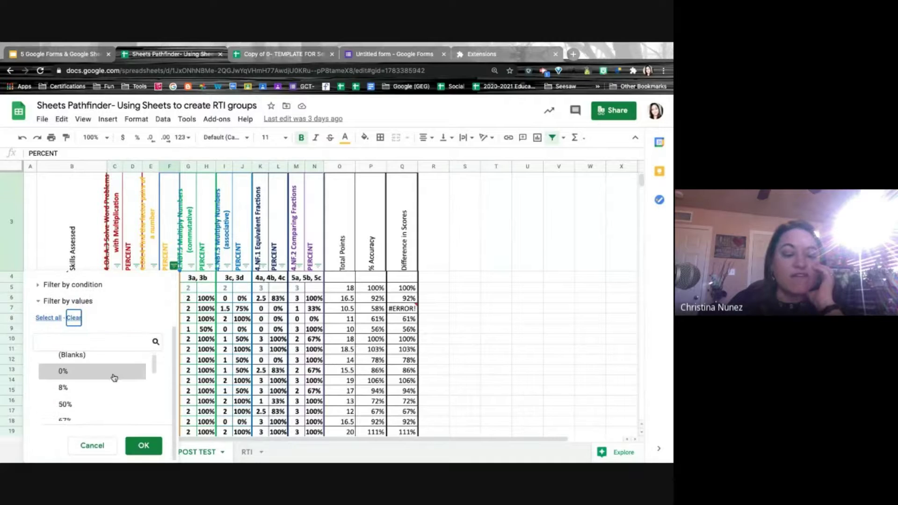
pyautogui.scroll(-2, 114, 394)
pyautogui.scroll(-3, 114, 394)
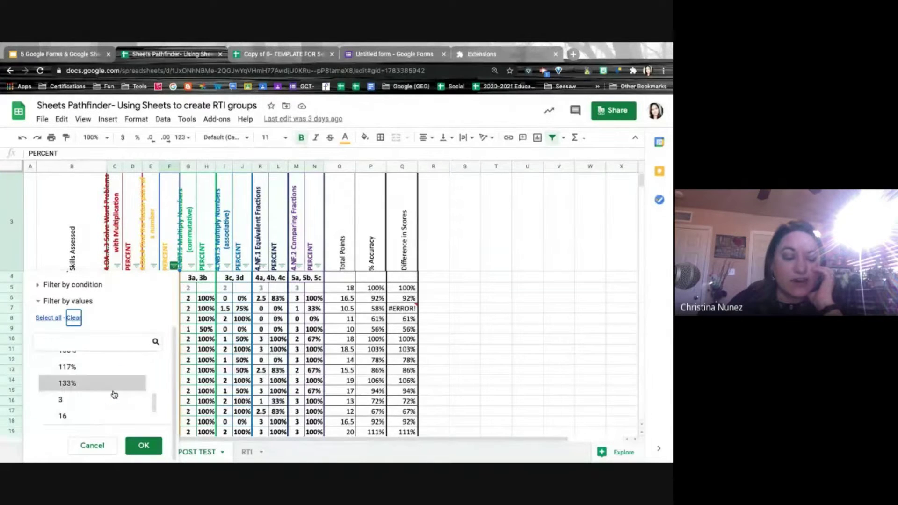
pyautogui.scroll(4, 114, 394)
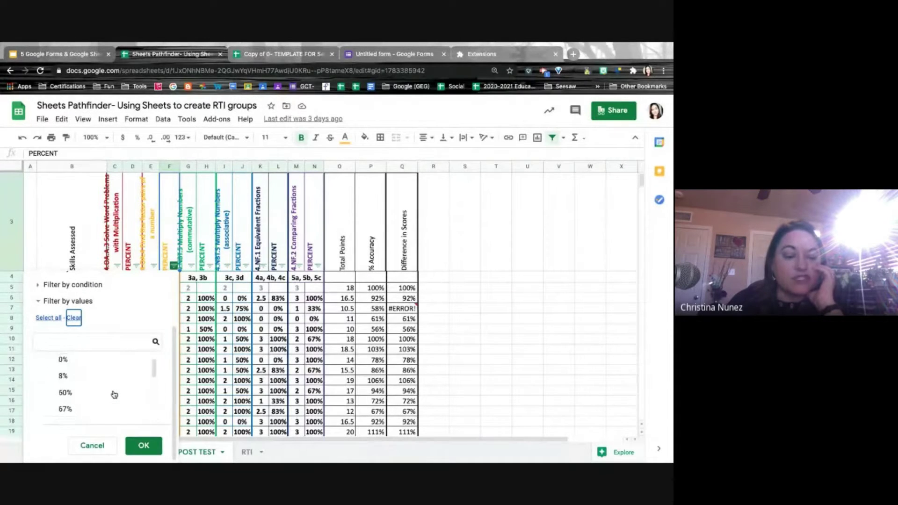
pyautogui.scroll(1, 114, 394)
# Filter the factor-pairs PERCENT column to show only the values 0%, 8%, 50%, and 67%
pyautogui.click(63, 376)
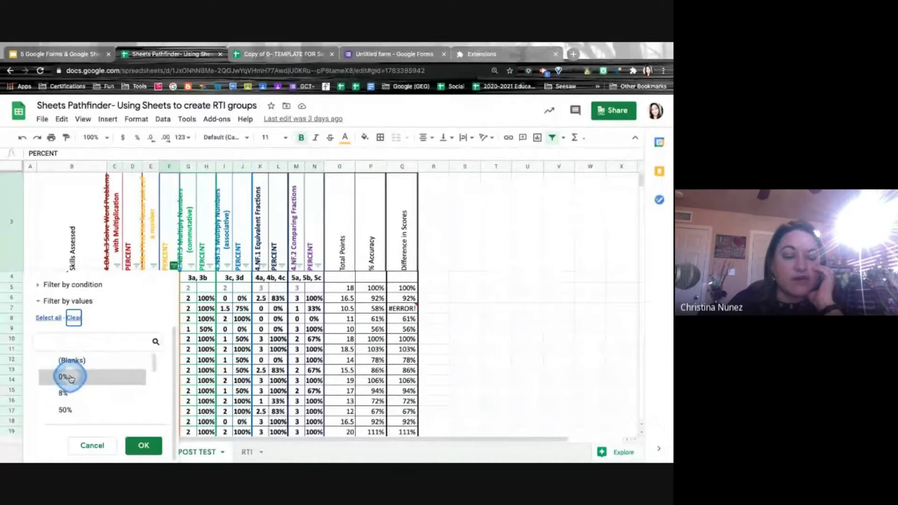
pyautogui.click(63, 392)
pyautogui.click(71, 410)
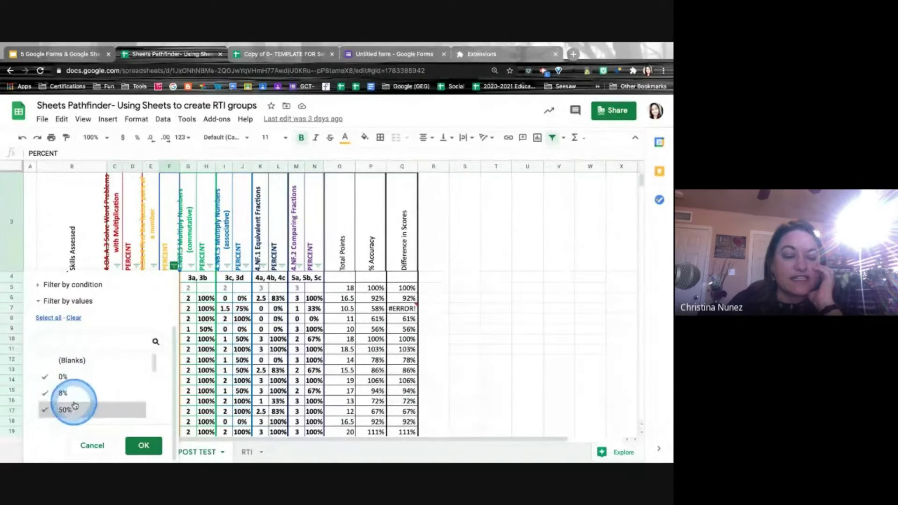
pyautogui.scroll(-3, 70, 410)
pyautogui.click(70, 386)
pyautogui.scroll(-3, 92, 393)
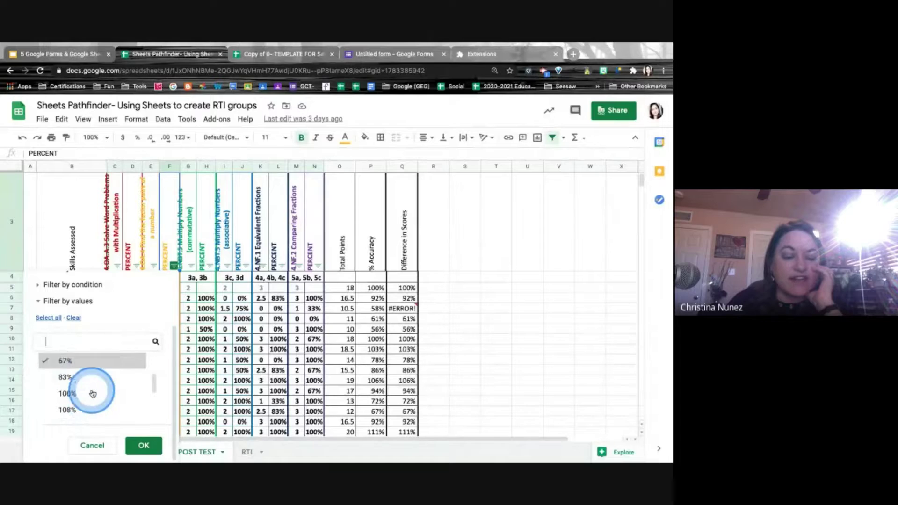
pyautogui.click(93, 393)
pyautogui.click(144, 445)
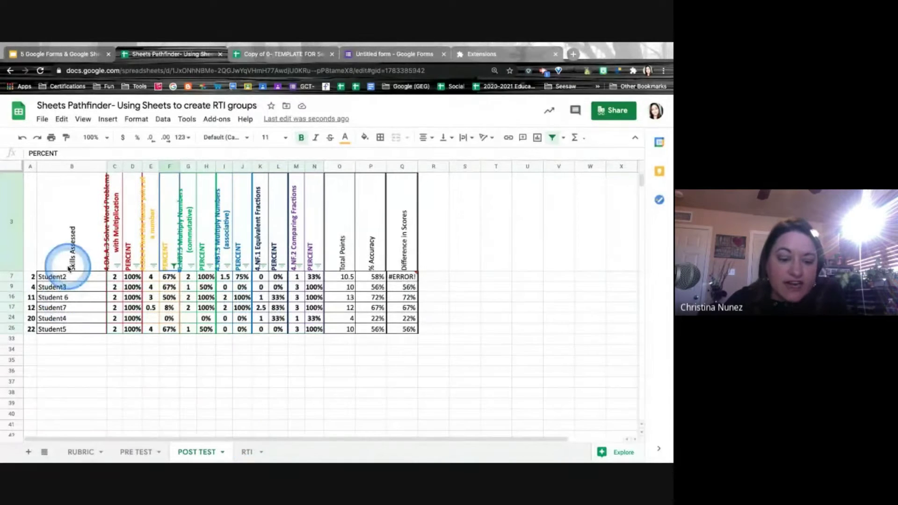
# Examine the intervention groups by math skill and their color-coded percentages on the RTI sheet
pyautogui.click(249, 452)
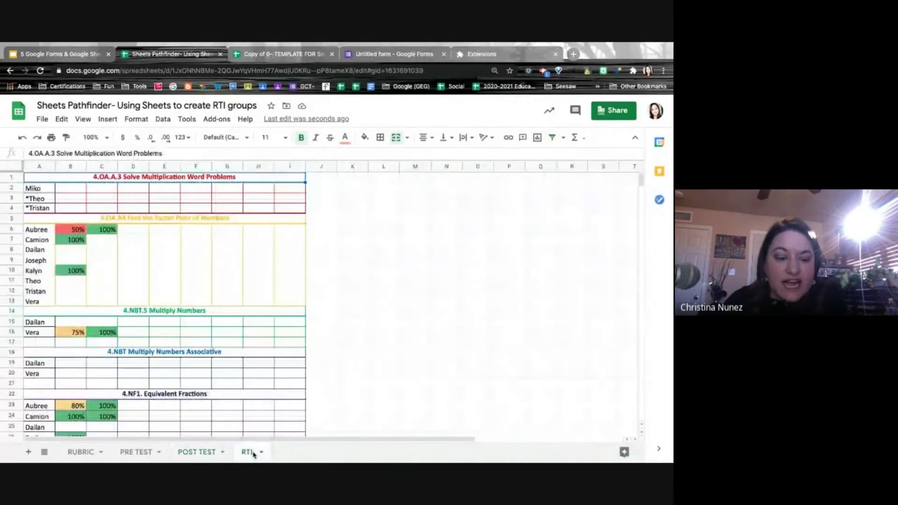
pyautogui.scroll(-10, 184, 343)
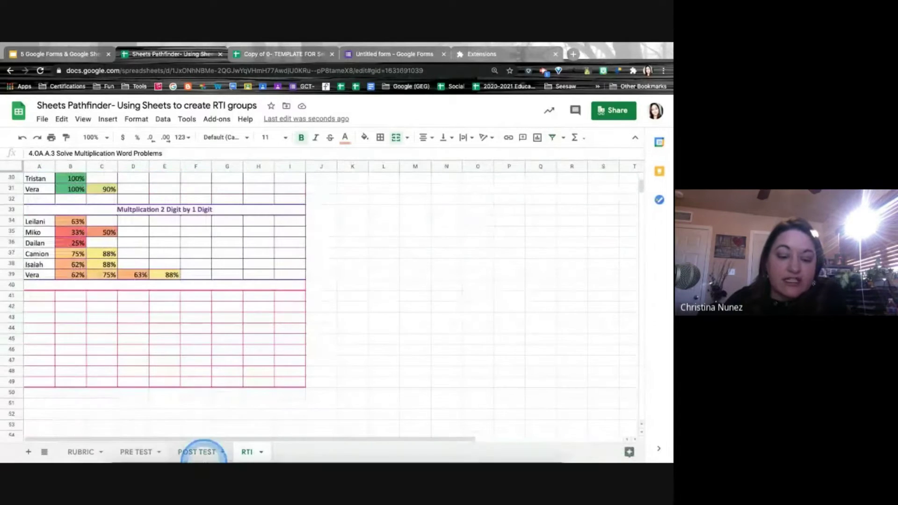
pyautogui.click(204, 450)
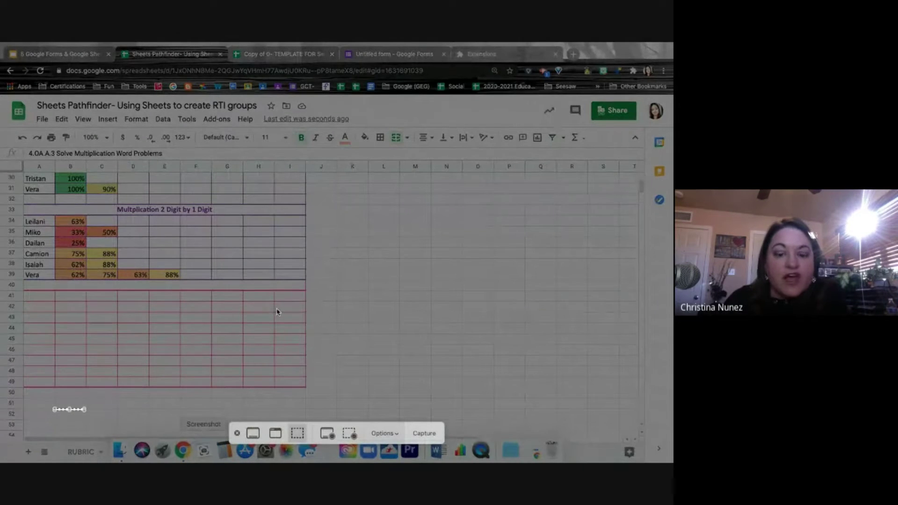
pyautogui.click(423, 439)
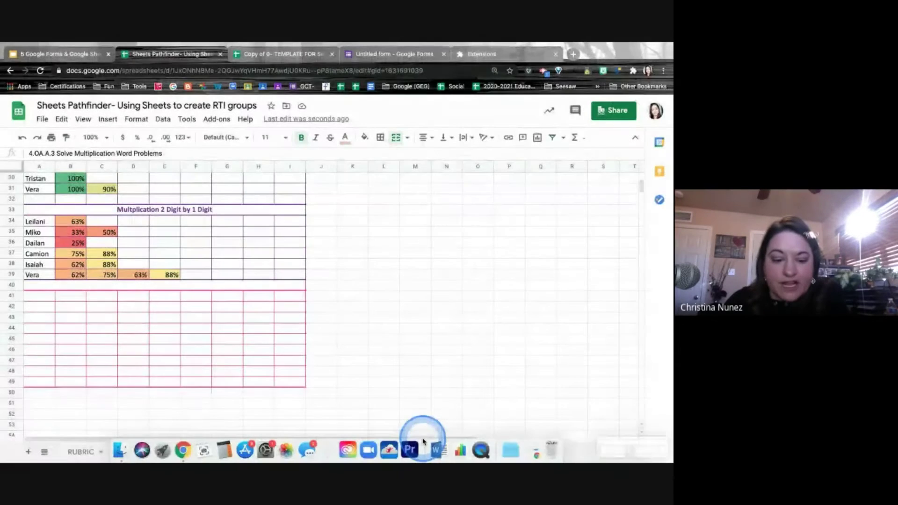
# Return to the POST TEST sheet and reset the factor-pairs PERCENT filter to include all values
pyautogui.click(205, 453)
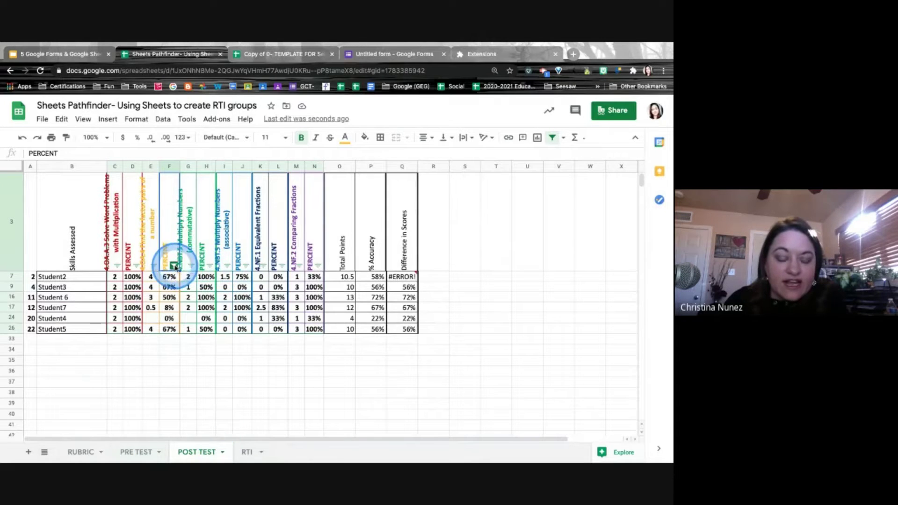
pyautogui.click(174, 265)
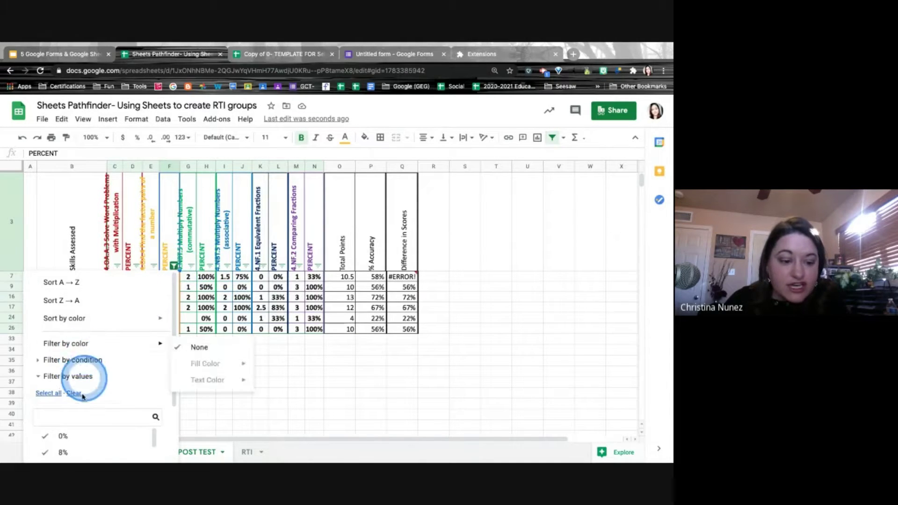
pyautogui.click(51, 393)
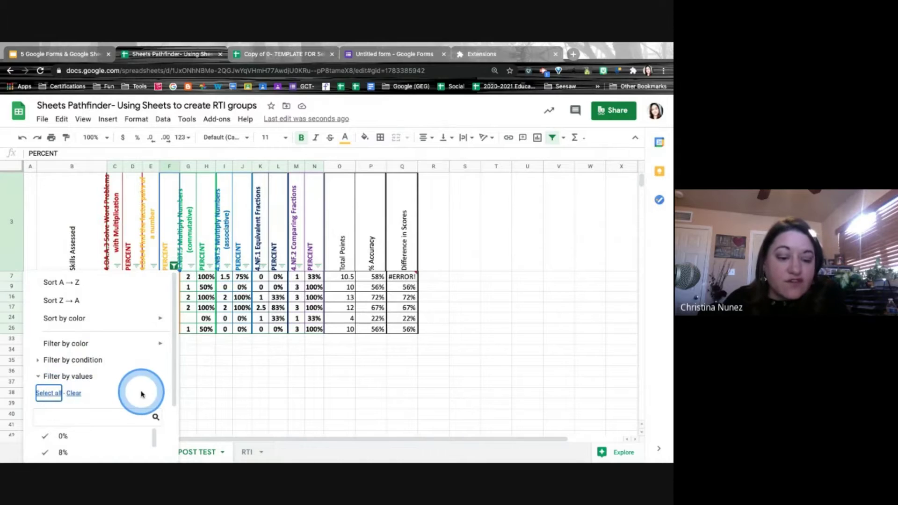
pyautogui.scroll(-3, 141, 394)
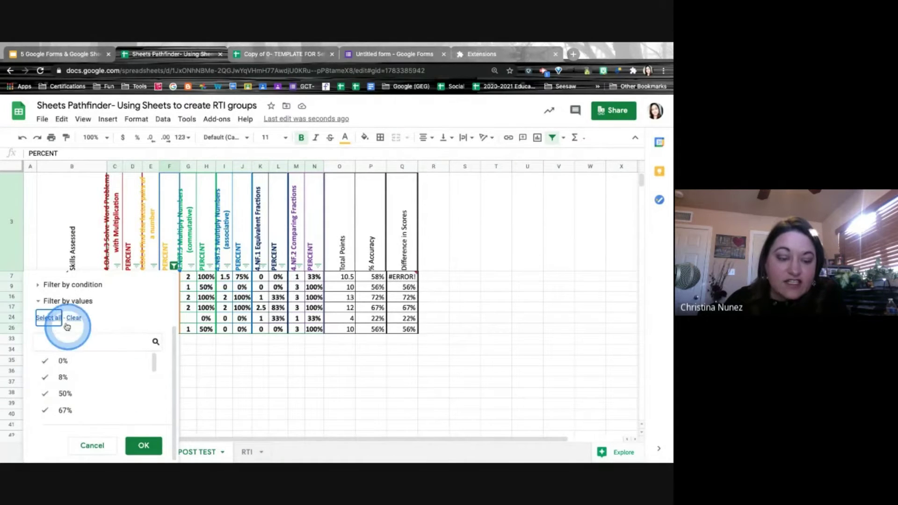
pyautogui.click(74, 318)
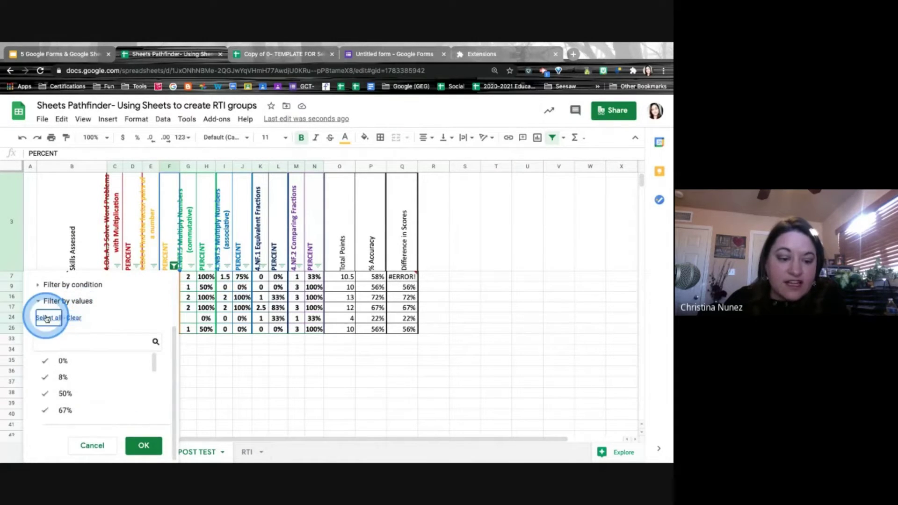
pyautogui.click(146, 444)
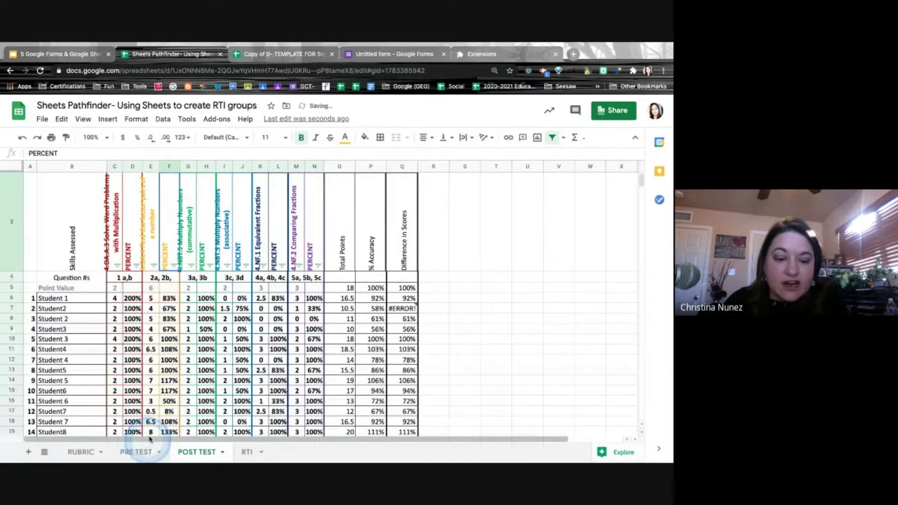
# Look over the unfiltered student scores on the POST TEST sheet
pyautogui.scroll(-10, 219, 225)
pyautogui.scroll(5, 219, 225)
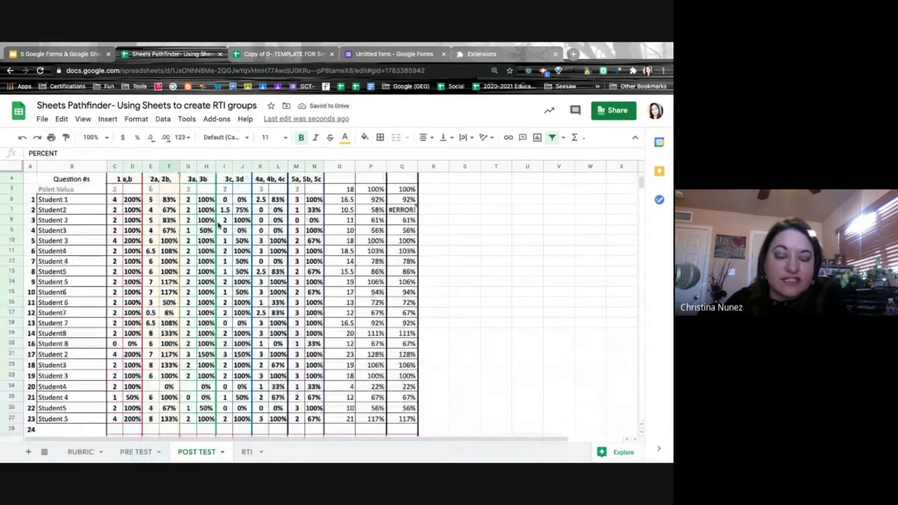
pyautogui.scroll(3, 218, 225)
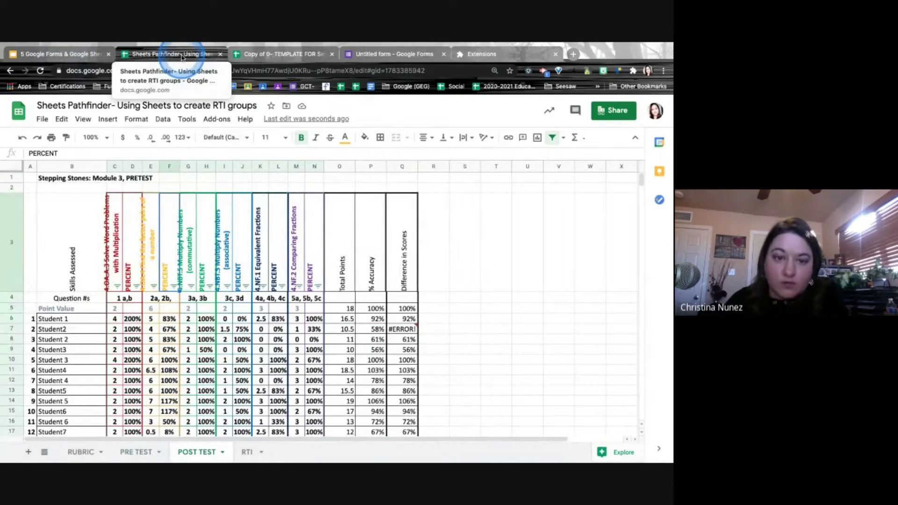
# Check the Looking at Google Sheets agenda slide, and open the self-grading rubric template spreadsheet
pyautogui.click(272, 52)
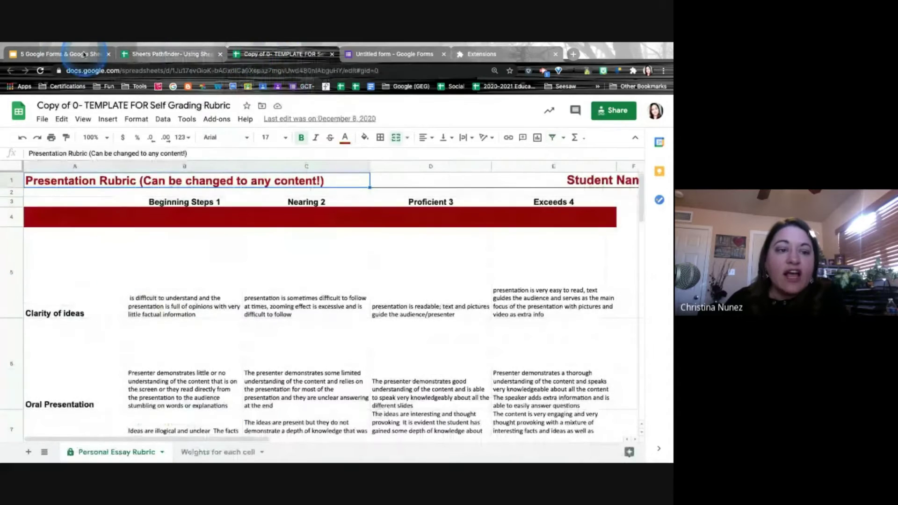
pyautogui.click(83, 53)
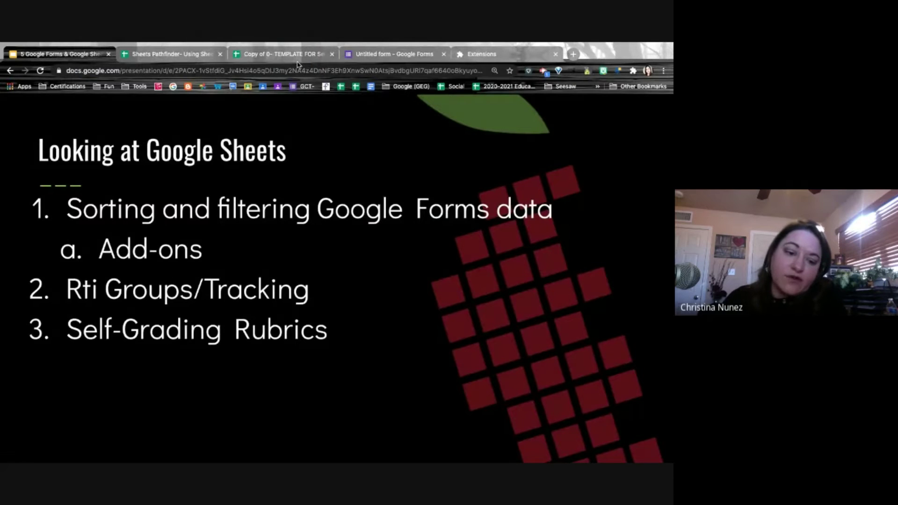
pyautogui.click(271, 55)
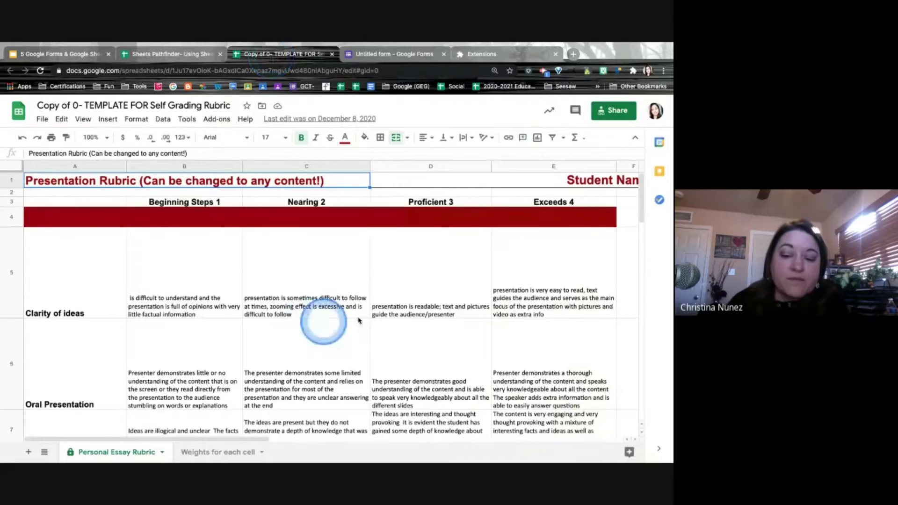
# Mark Clarity of ideas as Proficient 3 by adding a period to the end of that description
pyautogui.click(461, 287)
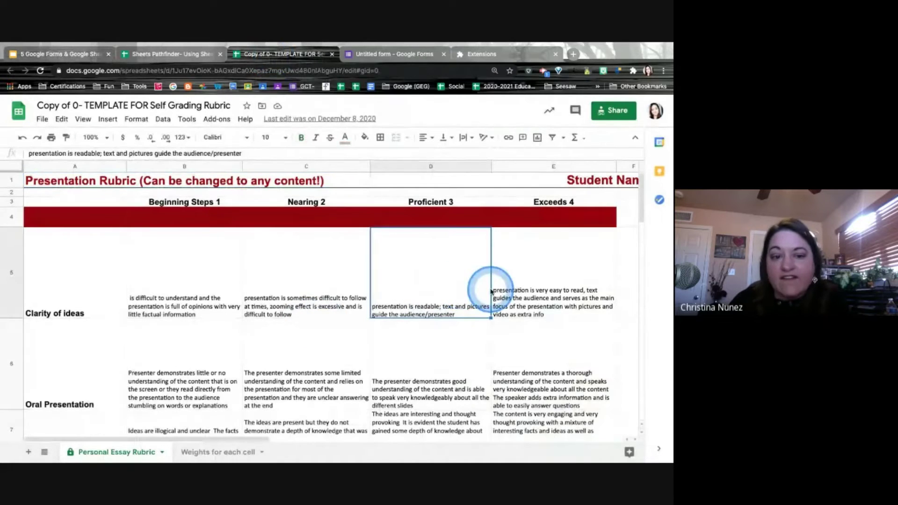
pyautogui.click(425, 297)
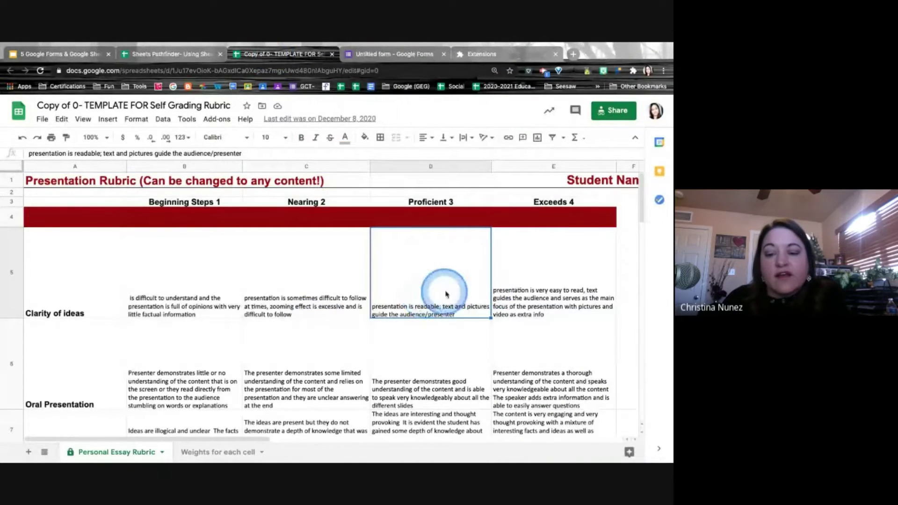
pyautogui.click(432, 312)
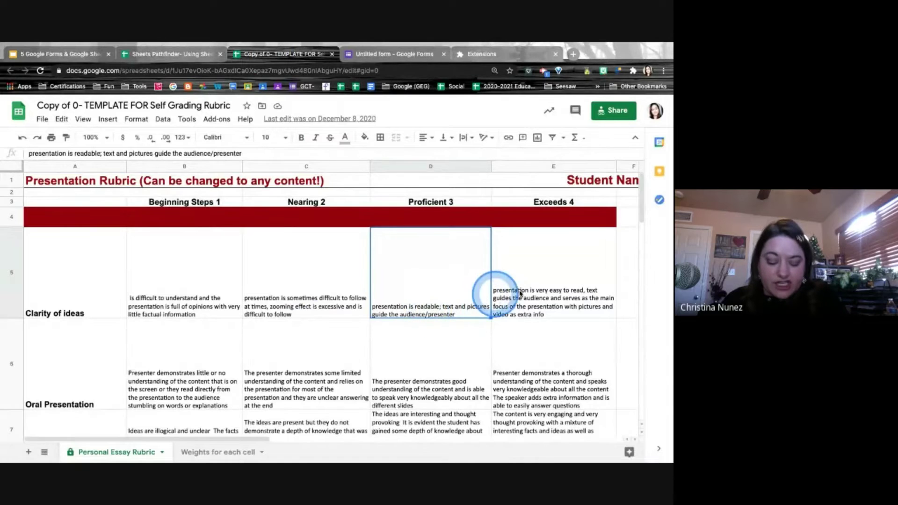
pyautogui.click(275, 299)
pyautogui.click(451, 287)
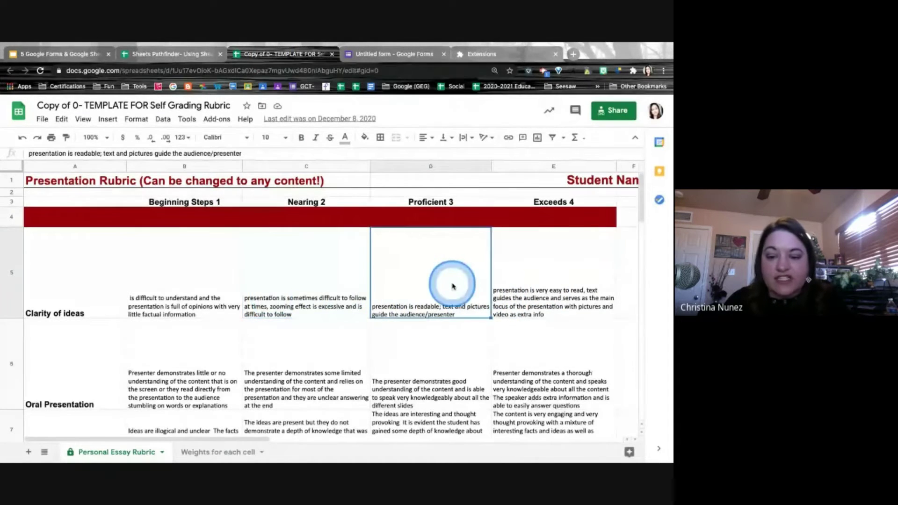
pyautogui.doubleClick(452, 286)
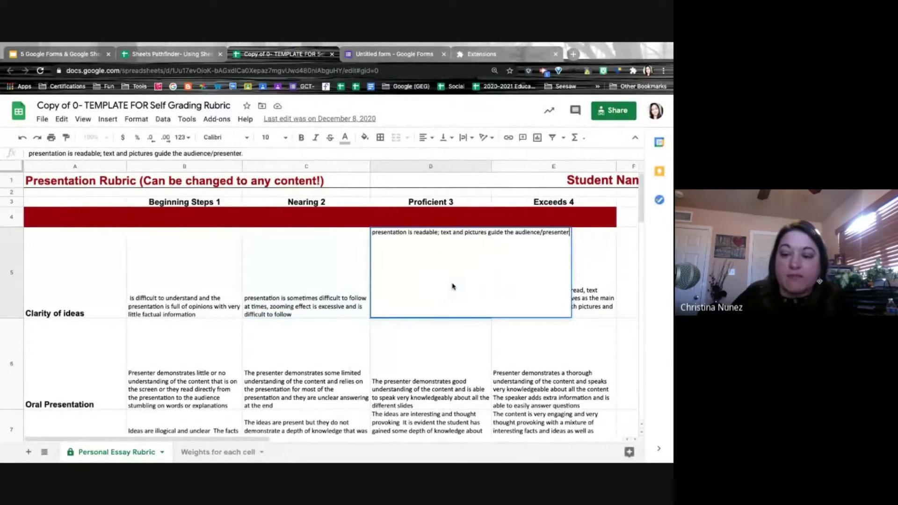
pyautogui.press('Return')
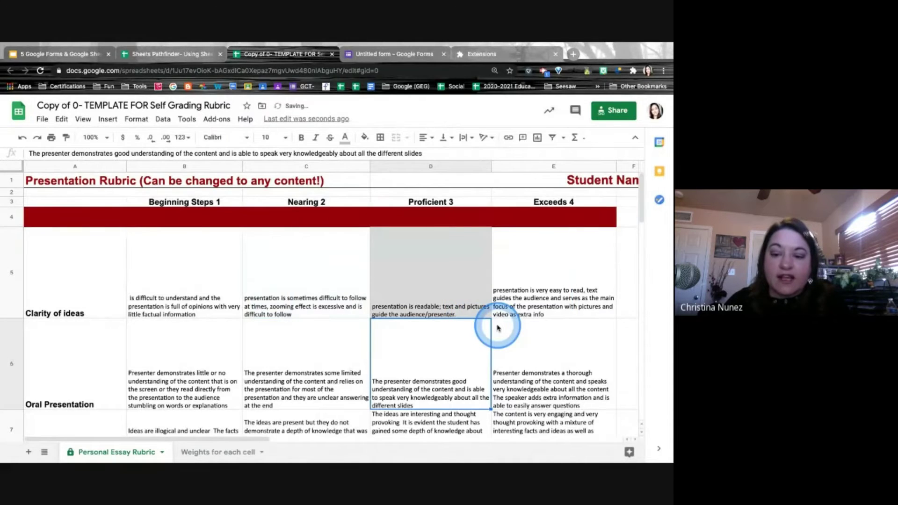
# Add a period to the end of the Exceeds 4 description for Oral Presentation and the Proficient 3 description for Content
pyautogui.hscroll(5, 498, 328)
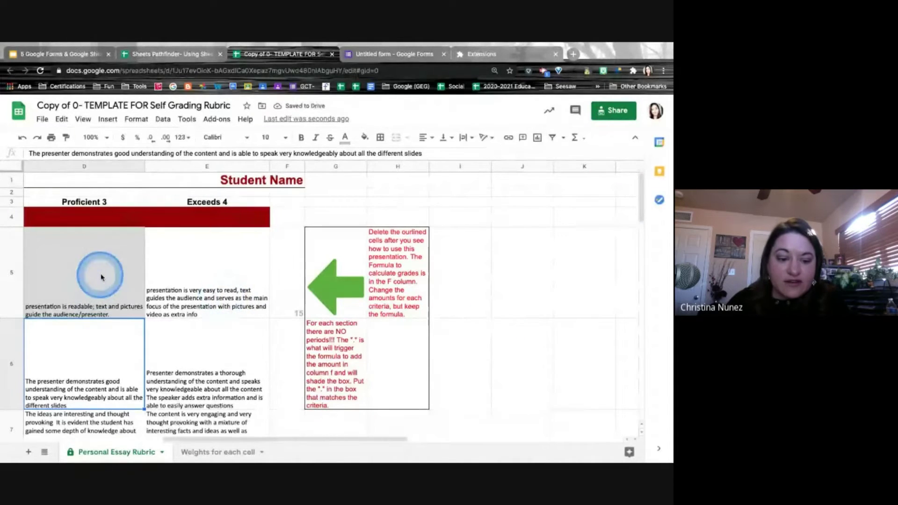
pyautogui.click(161, 361)
pyautogui.scroll(-1, 161, 361)
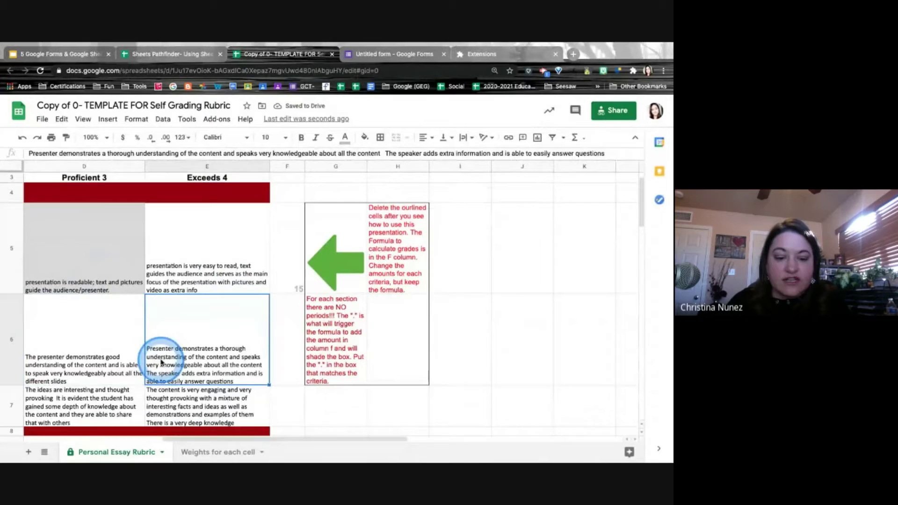
pyautogui.doubleClick(248, 376)
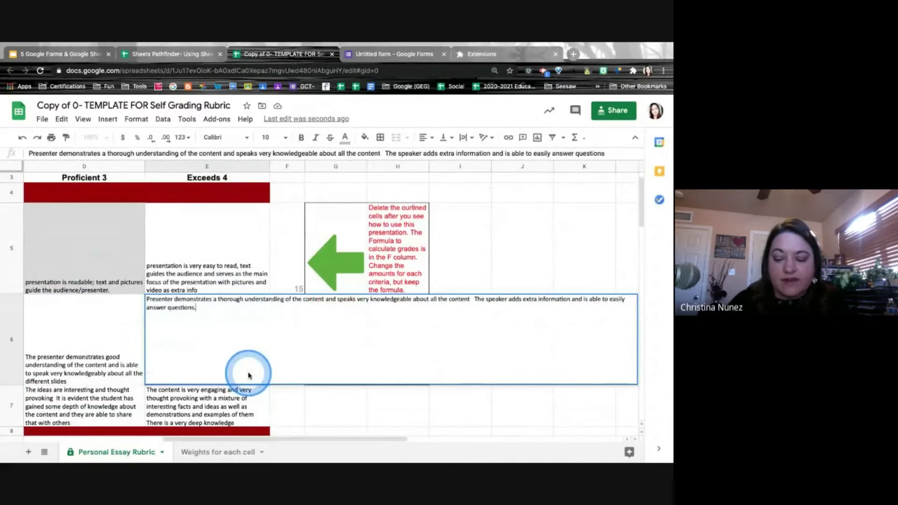
pyautogui.write('.')
pyautogui.press('Return')
pyautogui.doubleClick(100, 411)
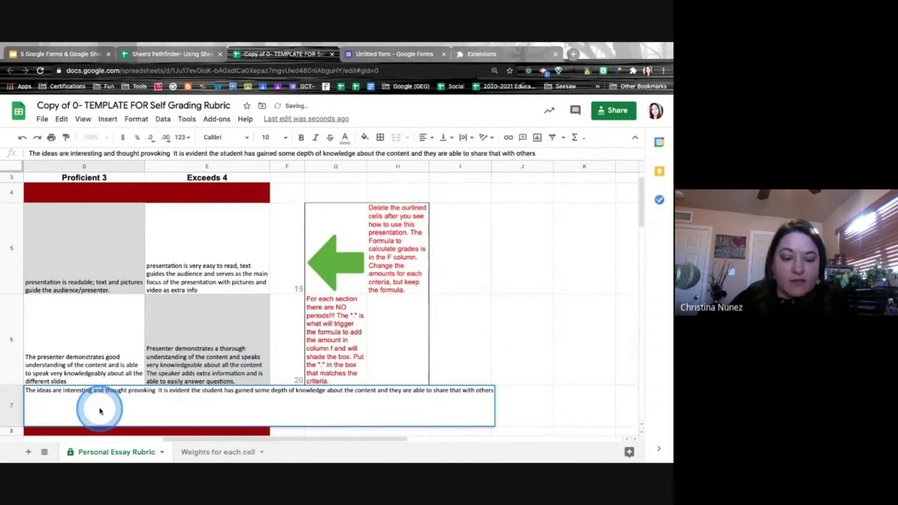
pyautogui.press('Return')
# Examine the column F formulas that award 5, 10, 15, or 20 points according to which description ends in a period
pyautogui.click(201, 391)
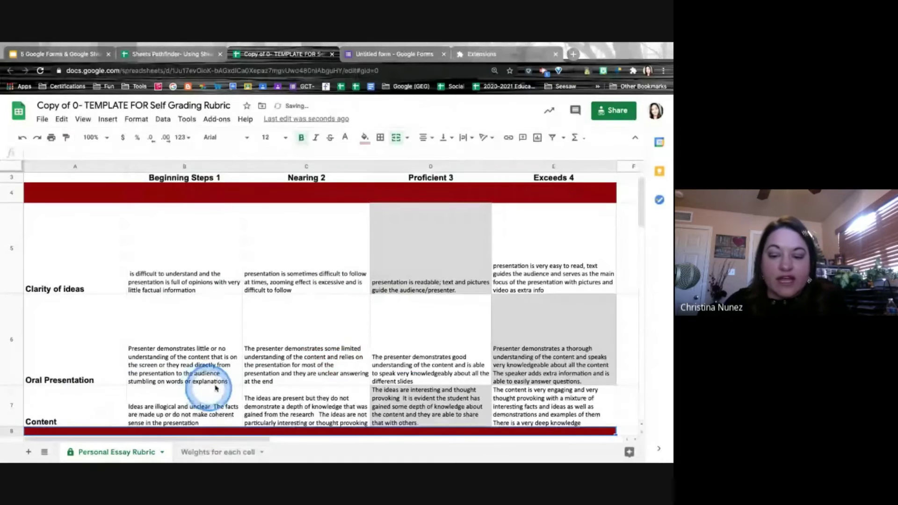
pyautogui.click(376, 374)
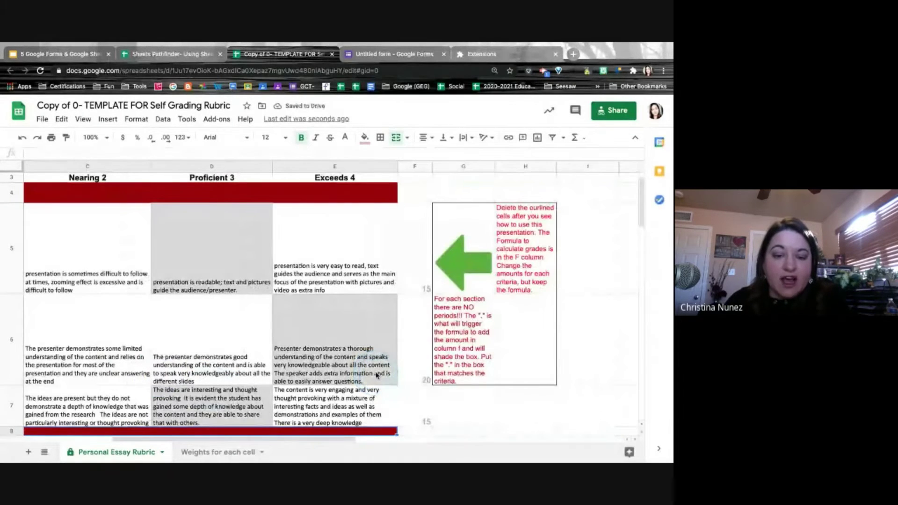
pyautogui.click(417, 277)
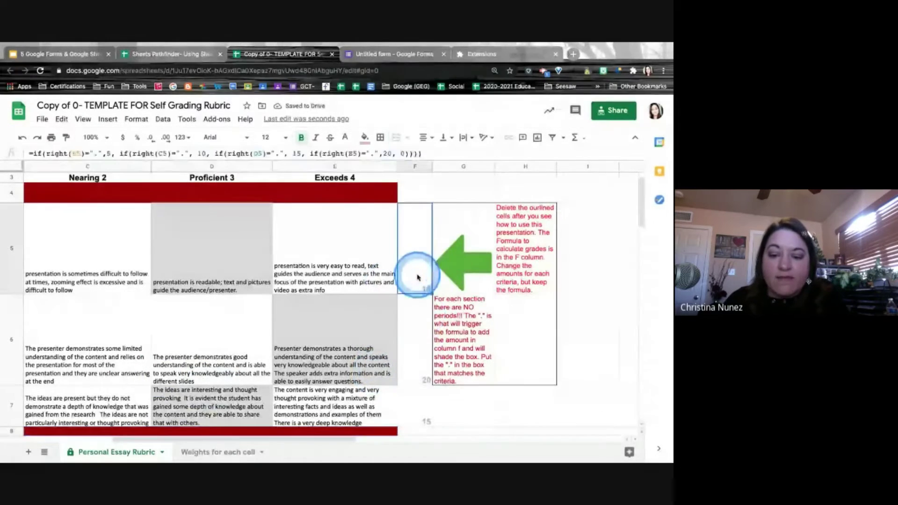
pyautogui.click(415, 335)
pyautogui.click(414, 404)
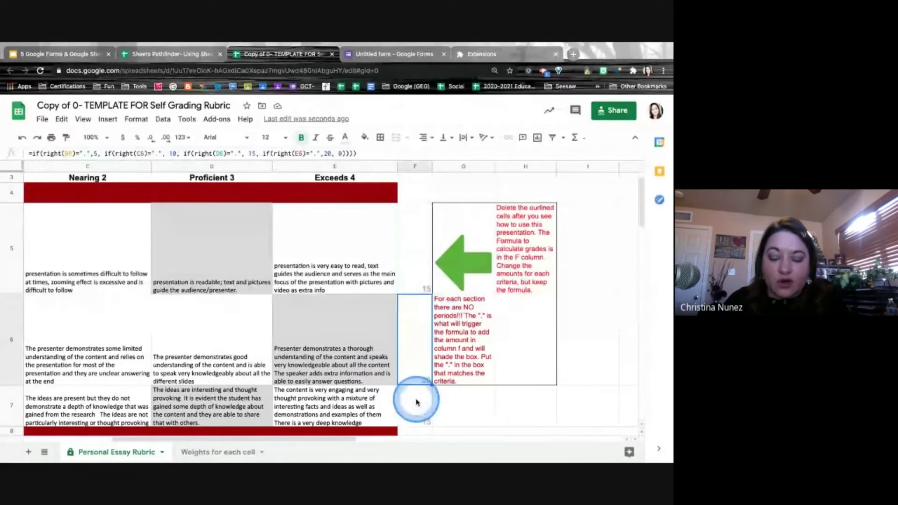
pyautogui.click(413, 262)
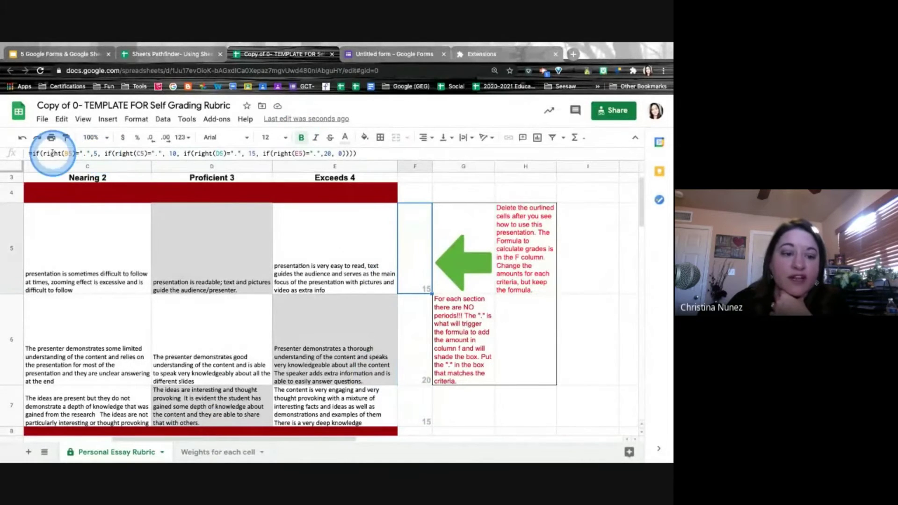
pyautogui.click(100, 153)
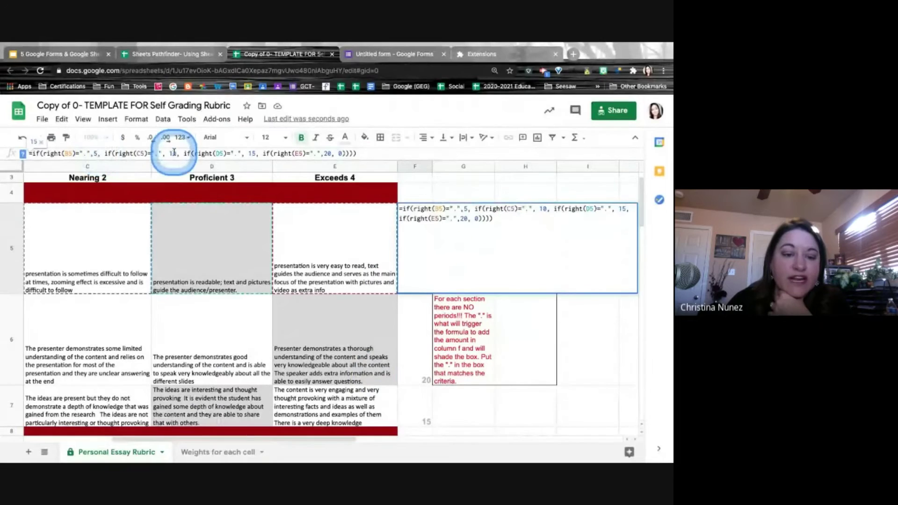
pyautogui.click(220, 153)
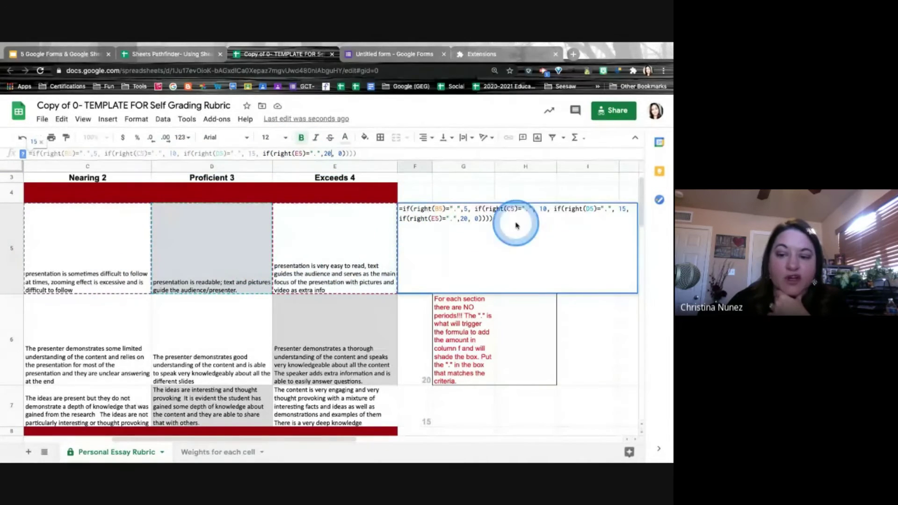
pyautogui.click(416, 323)
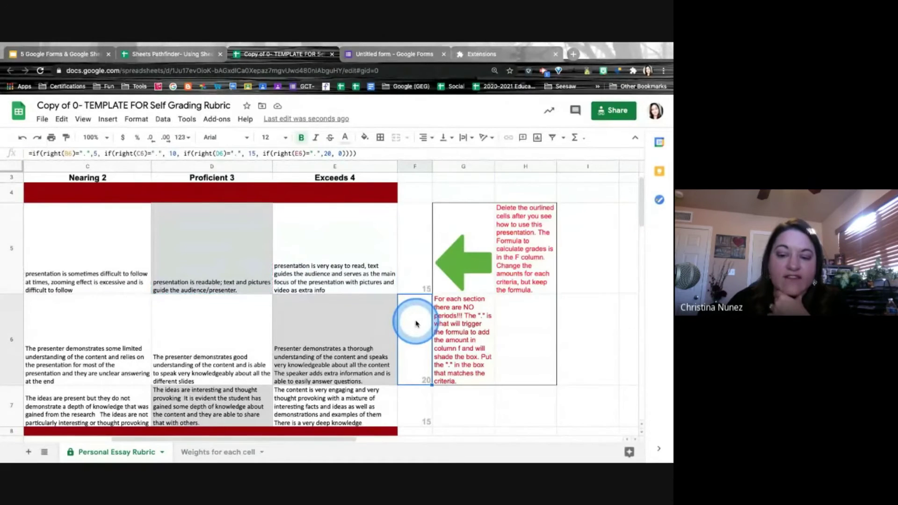
# Check the TOTAL and PERCENT rows below the rubric criteria, and return to the first criterion
pyautogui.scroll(-10, 416, 322)
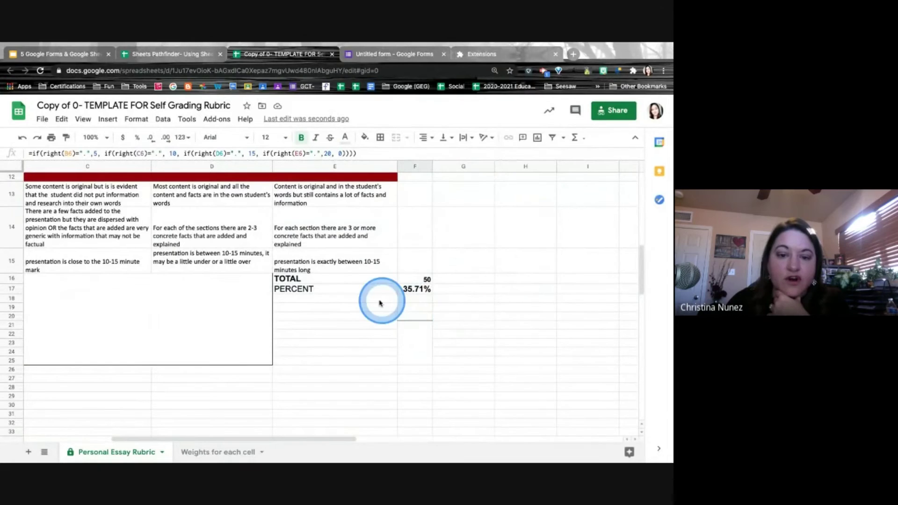
pyautogui.hscroll(-5, 381, 302)
pyautogui.scroll(10, 379, 303)
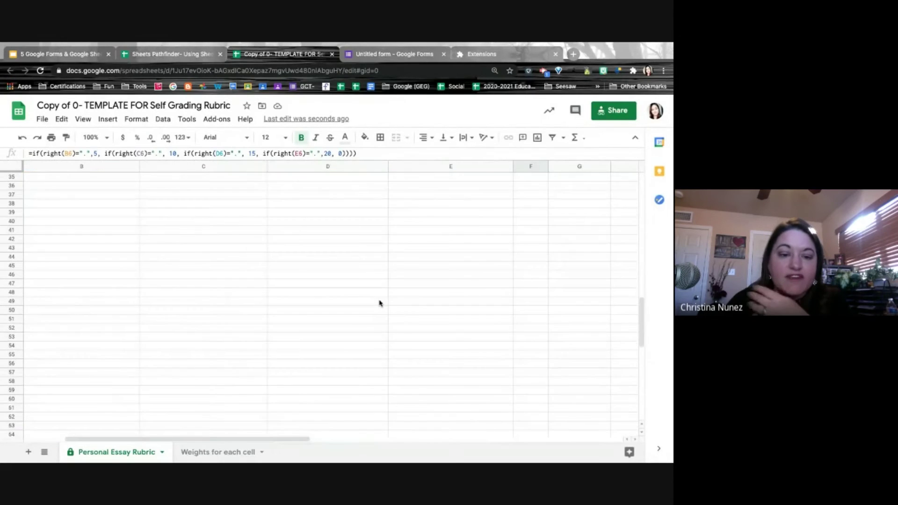
# Remove the ending periods from the marked Clarity of ideas, Oral Presentation, and Content descriptions
pyautogui.doubleClick(338, 269)
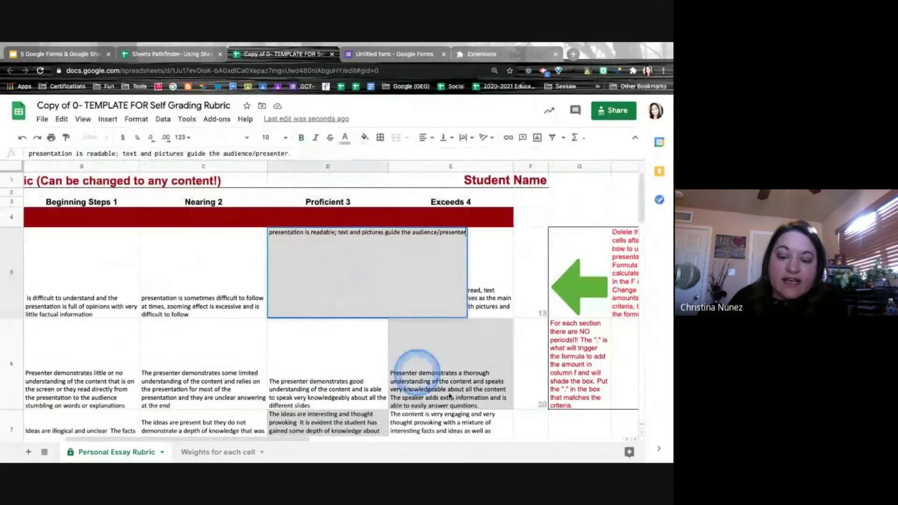
pyautogui.click(489, 401)
pyautogui.doubleClick(489, 403)
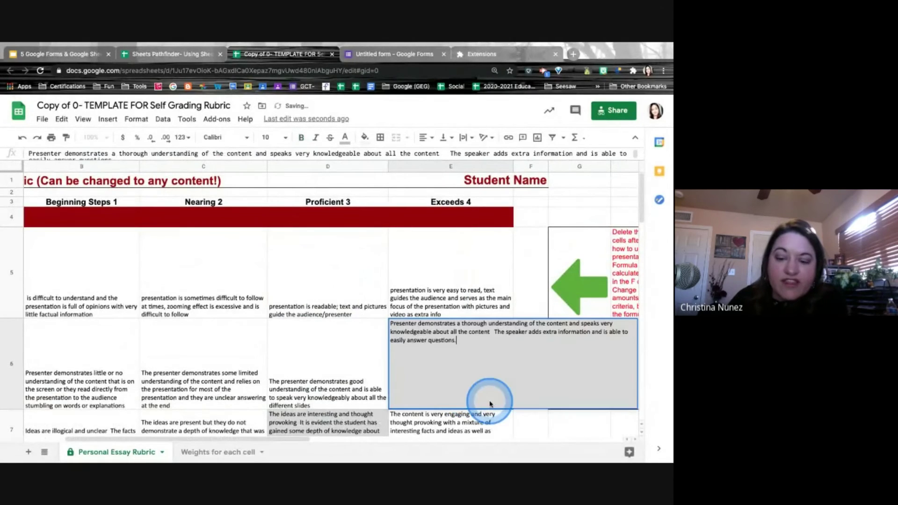
pyautogui.scroll(-2, 364, 355)
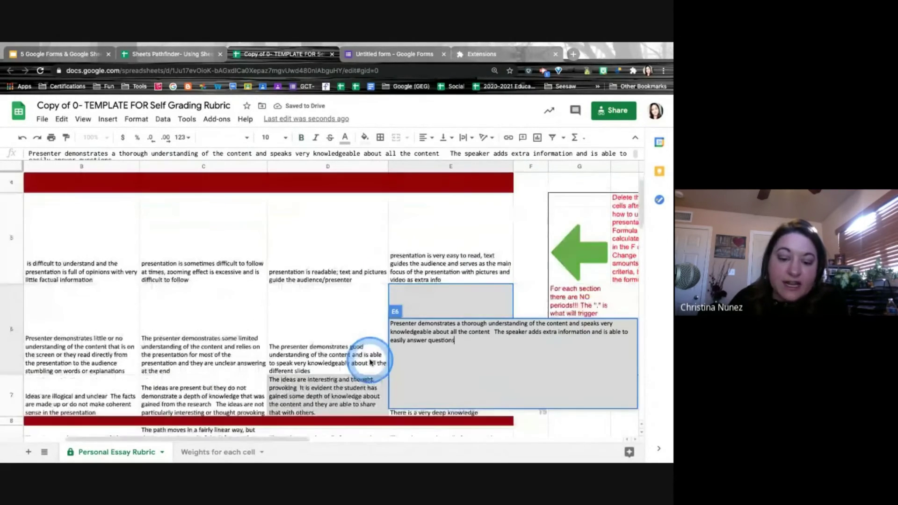
pyautogui.doubleClick(364, 397)
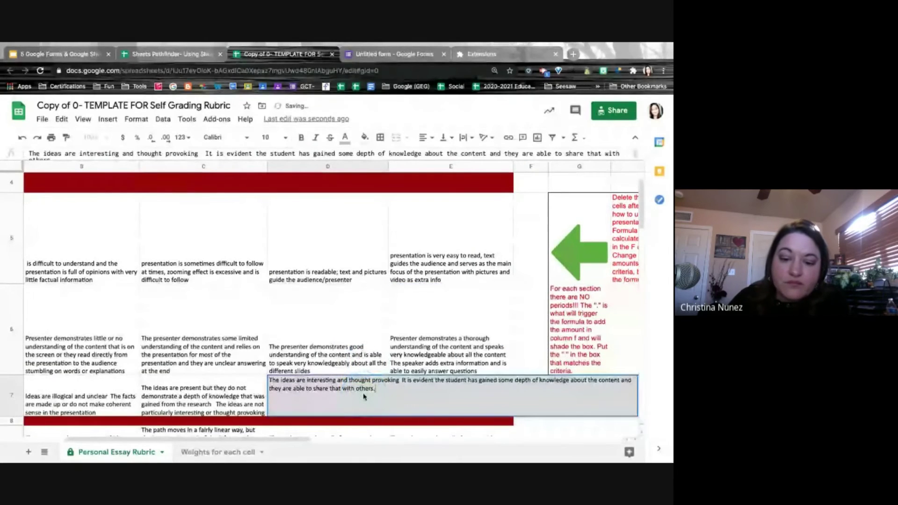
pyautogui.click(392, 333)
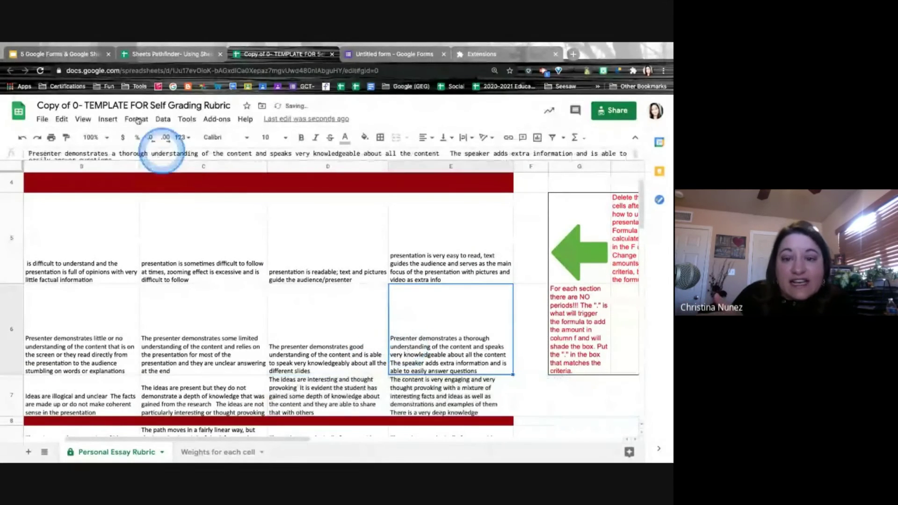
# Return to the presentation and advance past the Self-Grading Rubrics slide to the Thank You slide with extra links
pyautogui.click(55, 52)
pyautogui.click(230, 321)
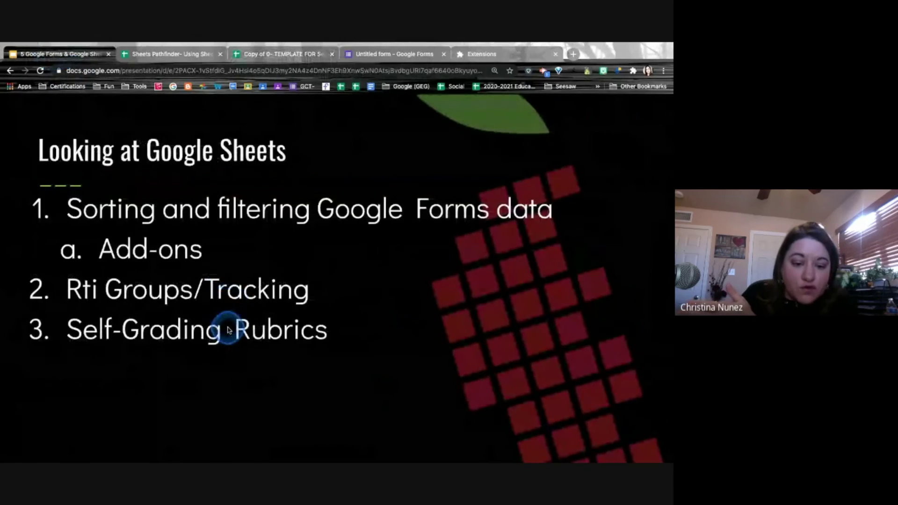
pyautogui.click(243, 297)
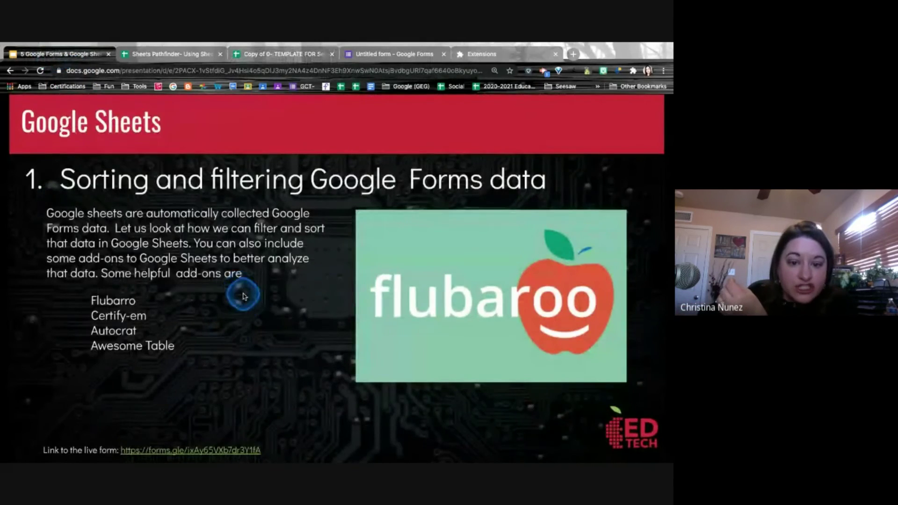
pyautogui.click(243, 296)
pyautogui.click(243, 296)
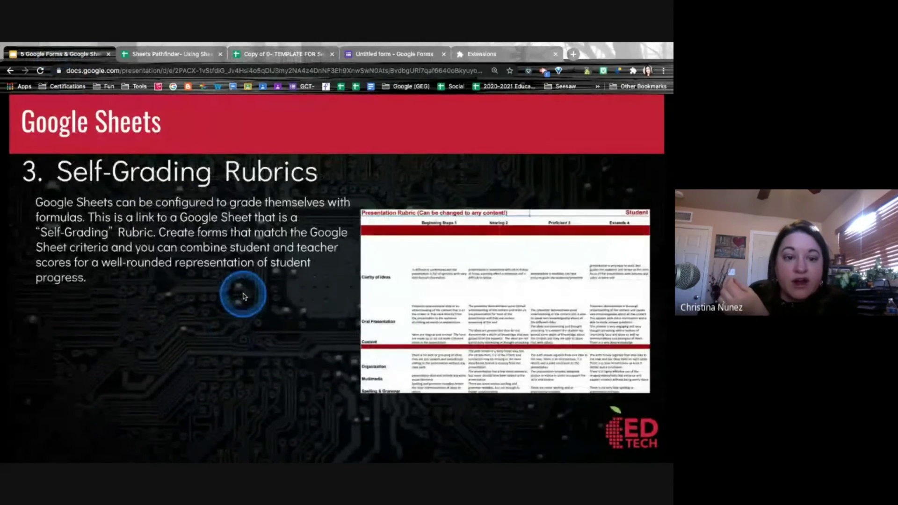
pyautogui.click(243, 296)
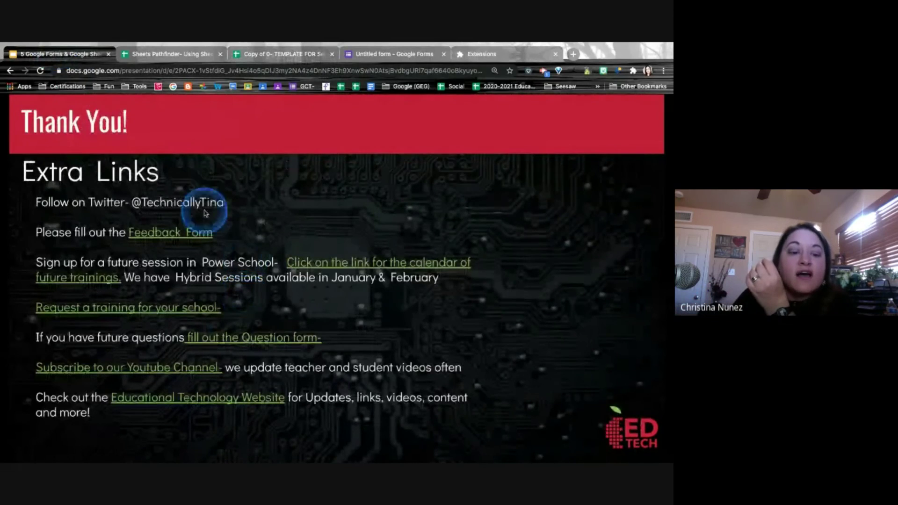